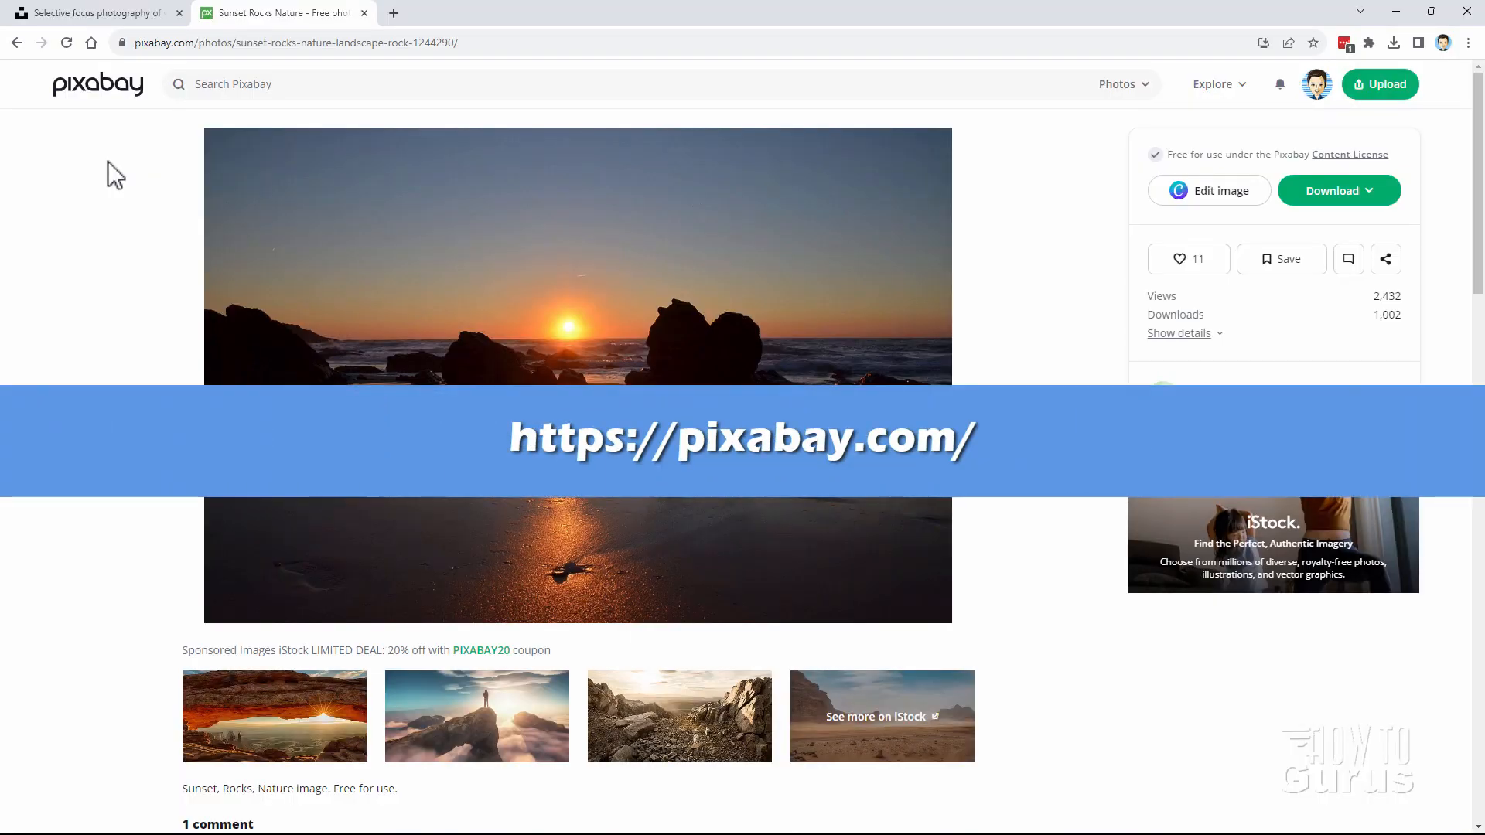
# Step: Download the Pixabay sunset rocks beach photo at the 1920×1271 size
pyautogui.click(570, 50)
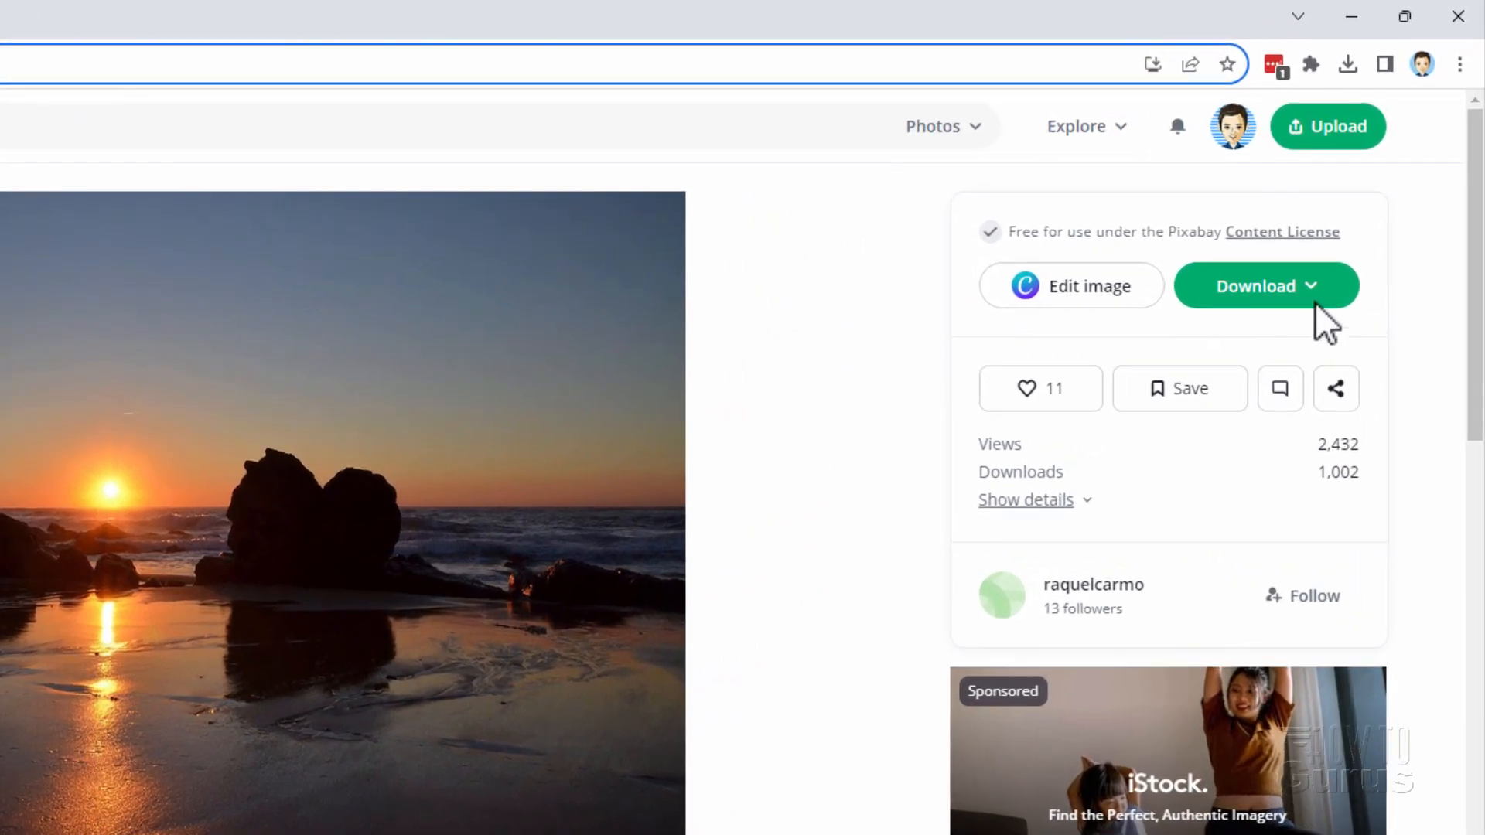
pyautogui.click(1360, 192)
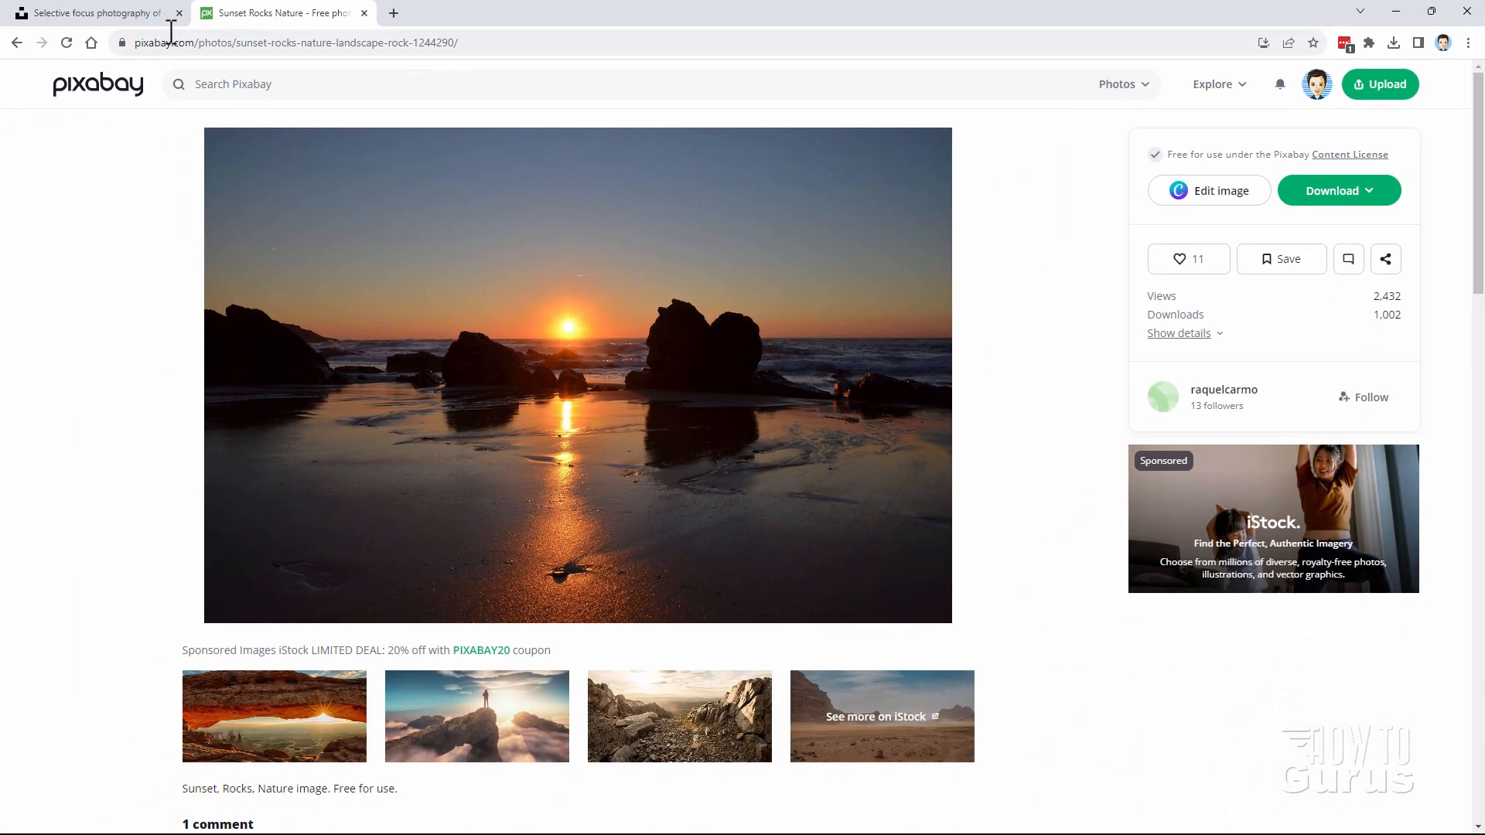
pyautogui.click(120, 22)
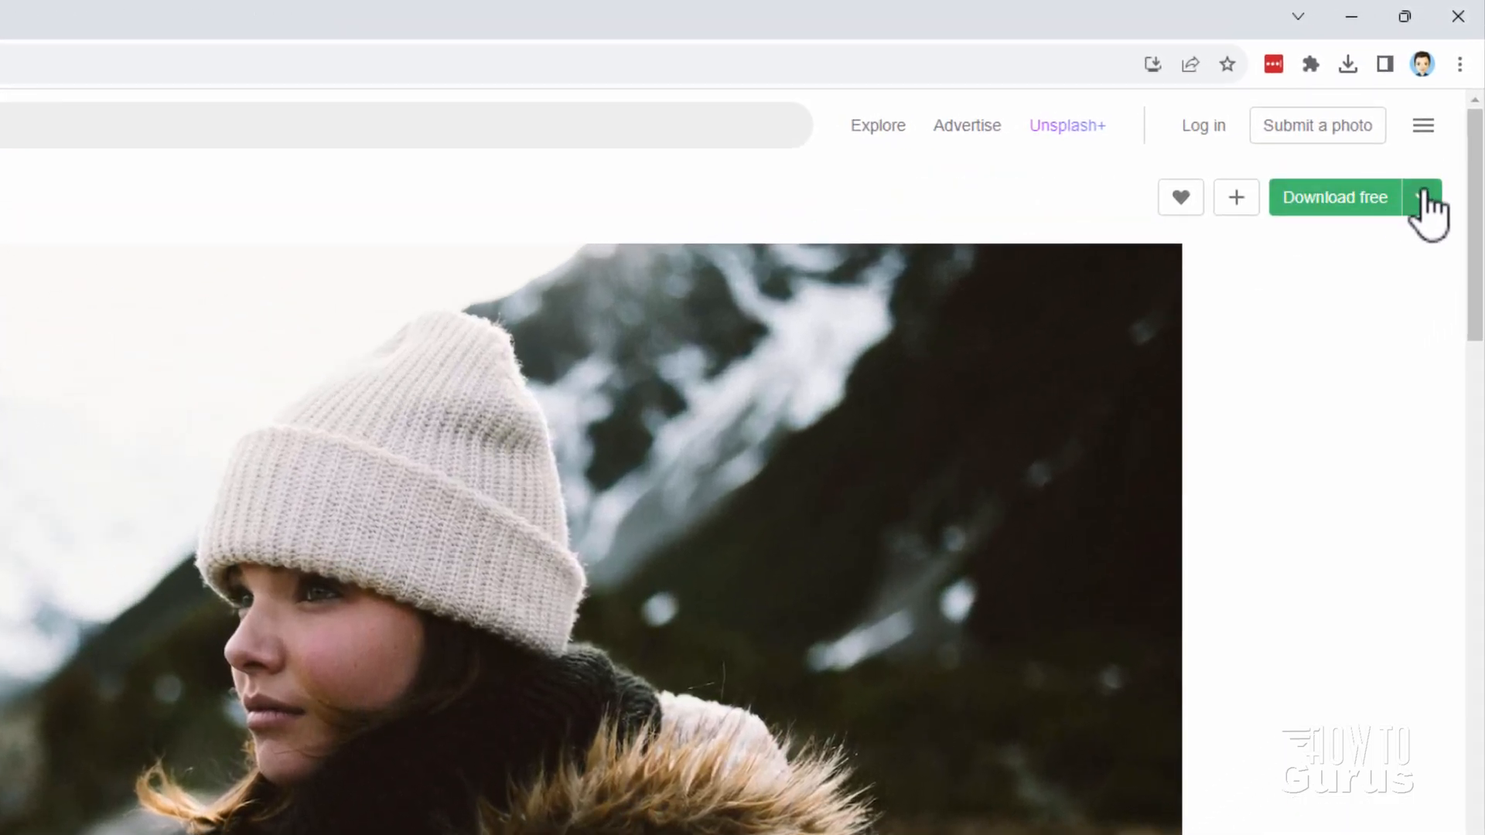
# Step: Show the download size choices for the knit-beanie, fur-hood portrait on Unsplash
pyautogui.click(1440, 141)
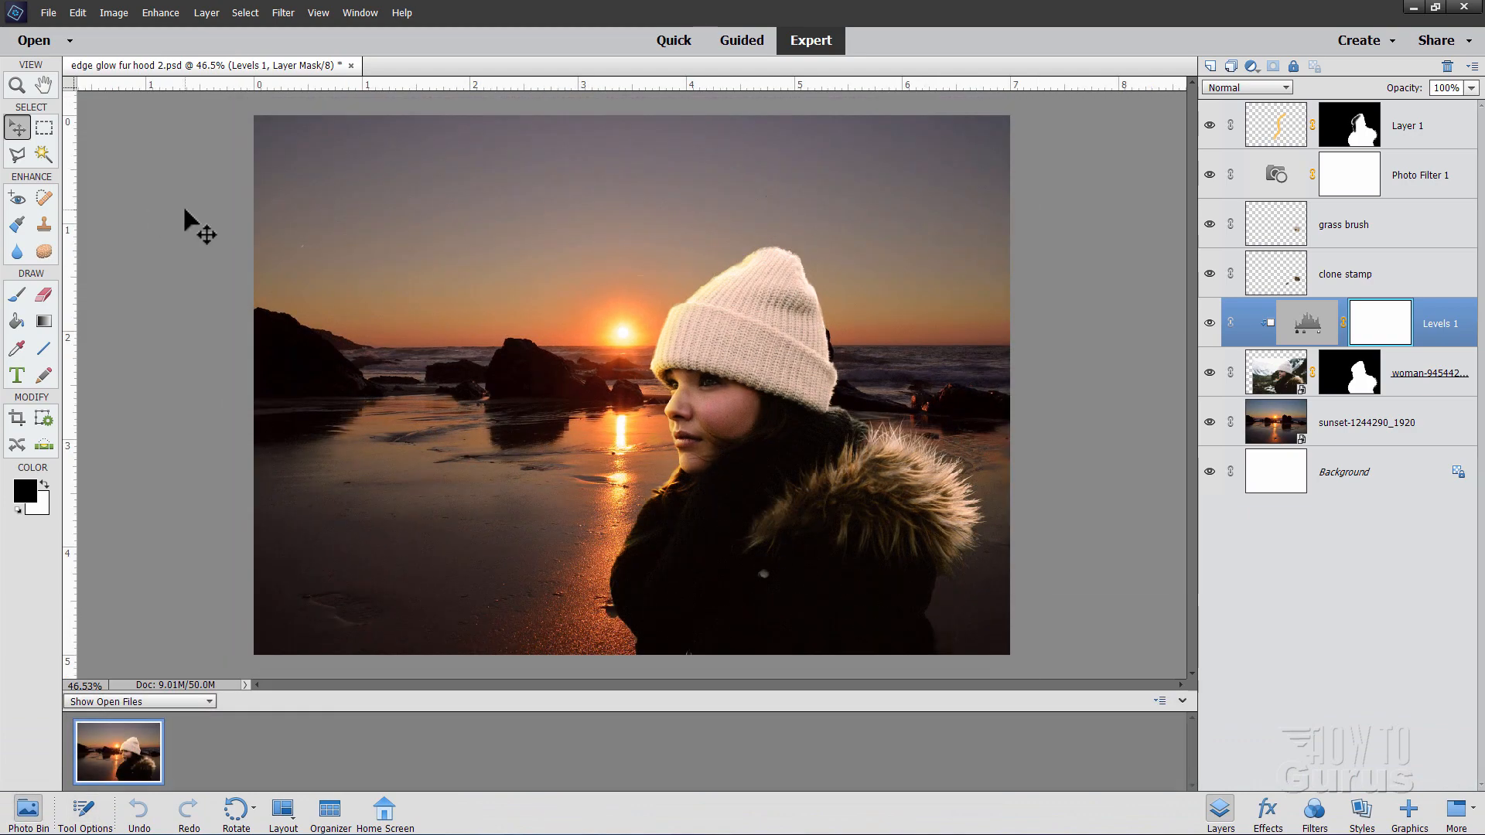
# Step: Close the finished composite and bring up the Open dialog on the Projects folder
pyautogui.click(350, 65)
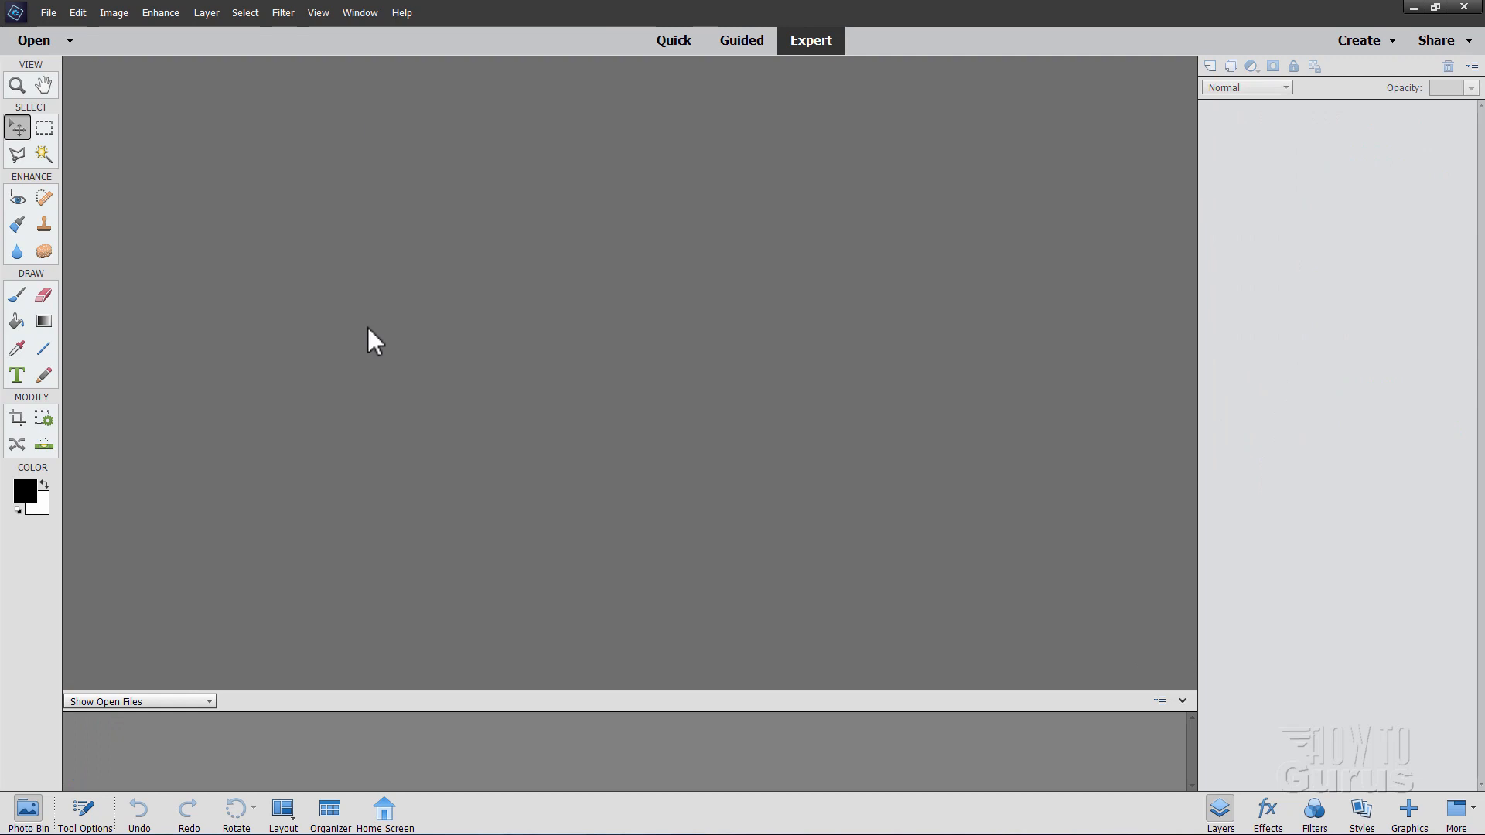
pyautogui.hotkey('ctrl', 'o')
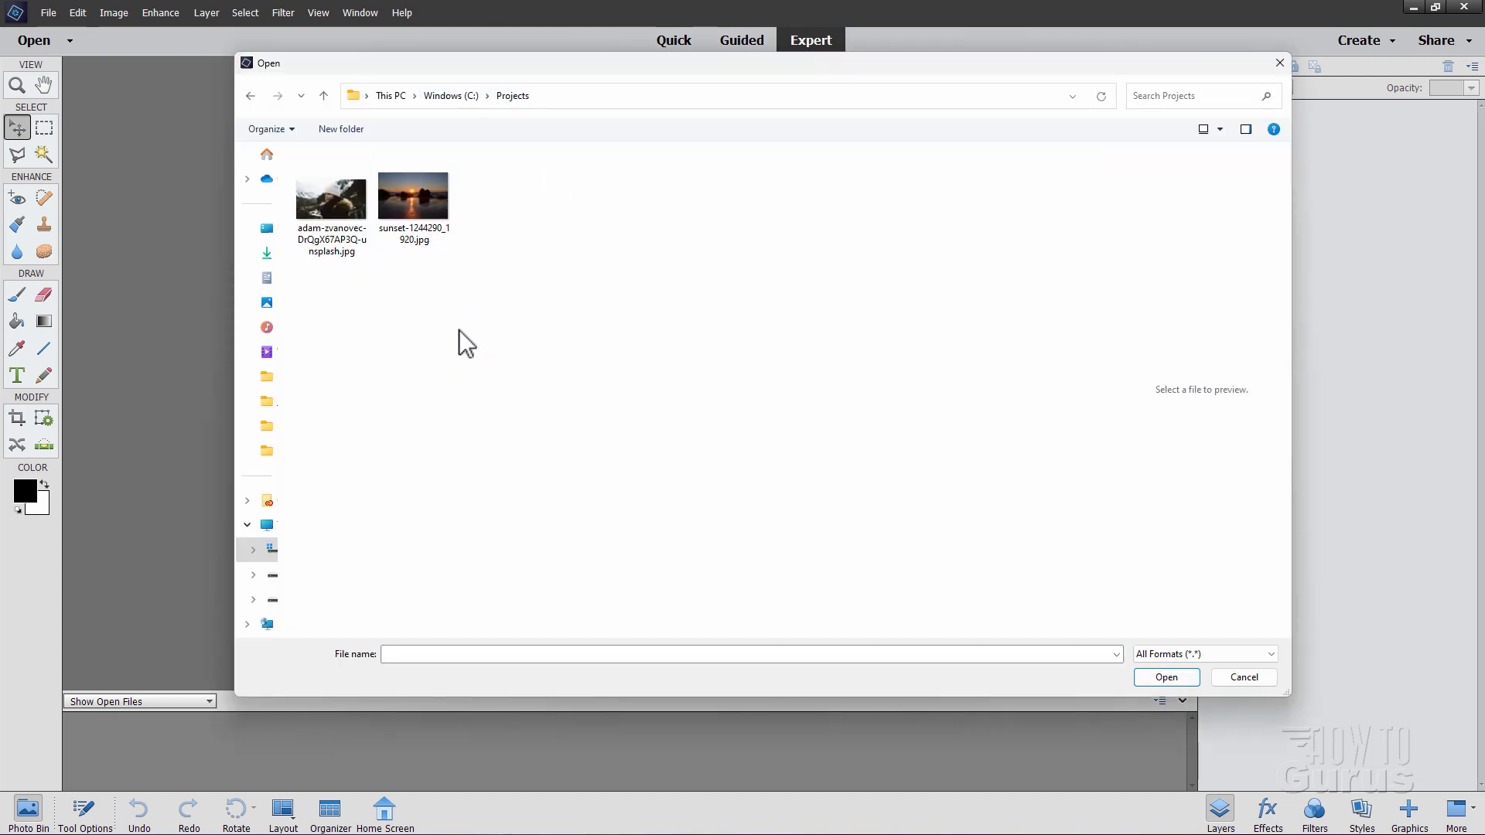
# Step: Open both Projects JPGs and arrange the windows with the sunset photo in front
pyautogui.hotkey('ctrl', 'a')
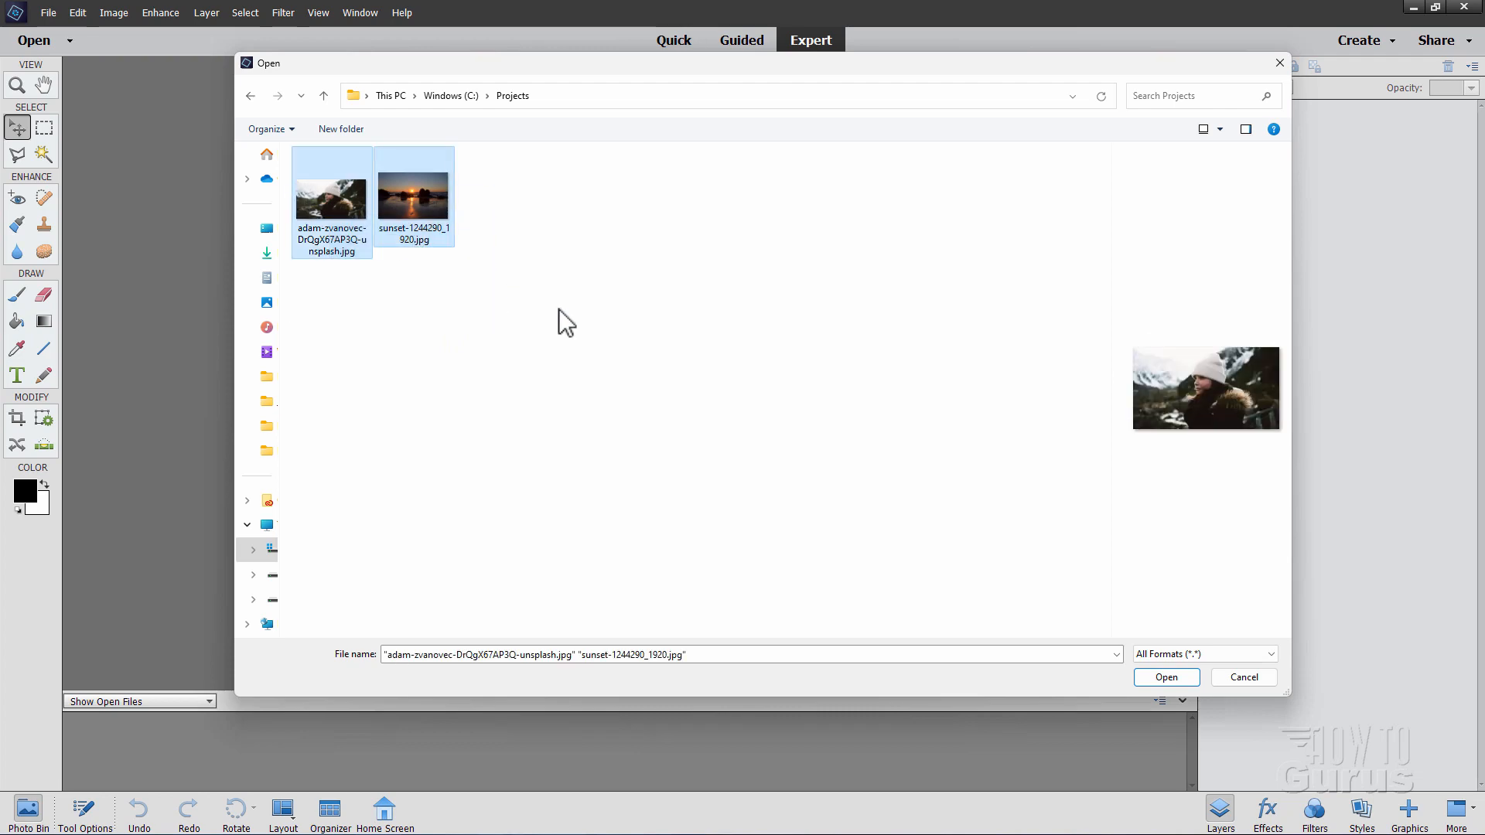
pyautogui.click(1164, 675)
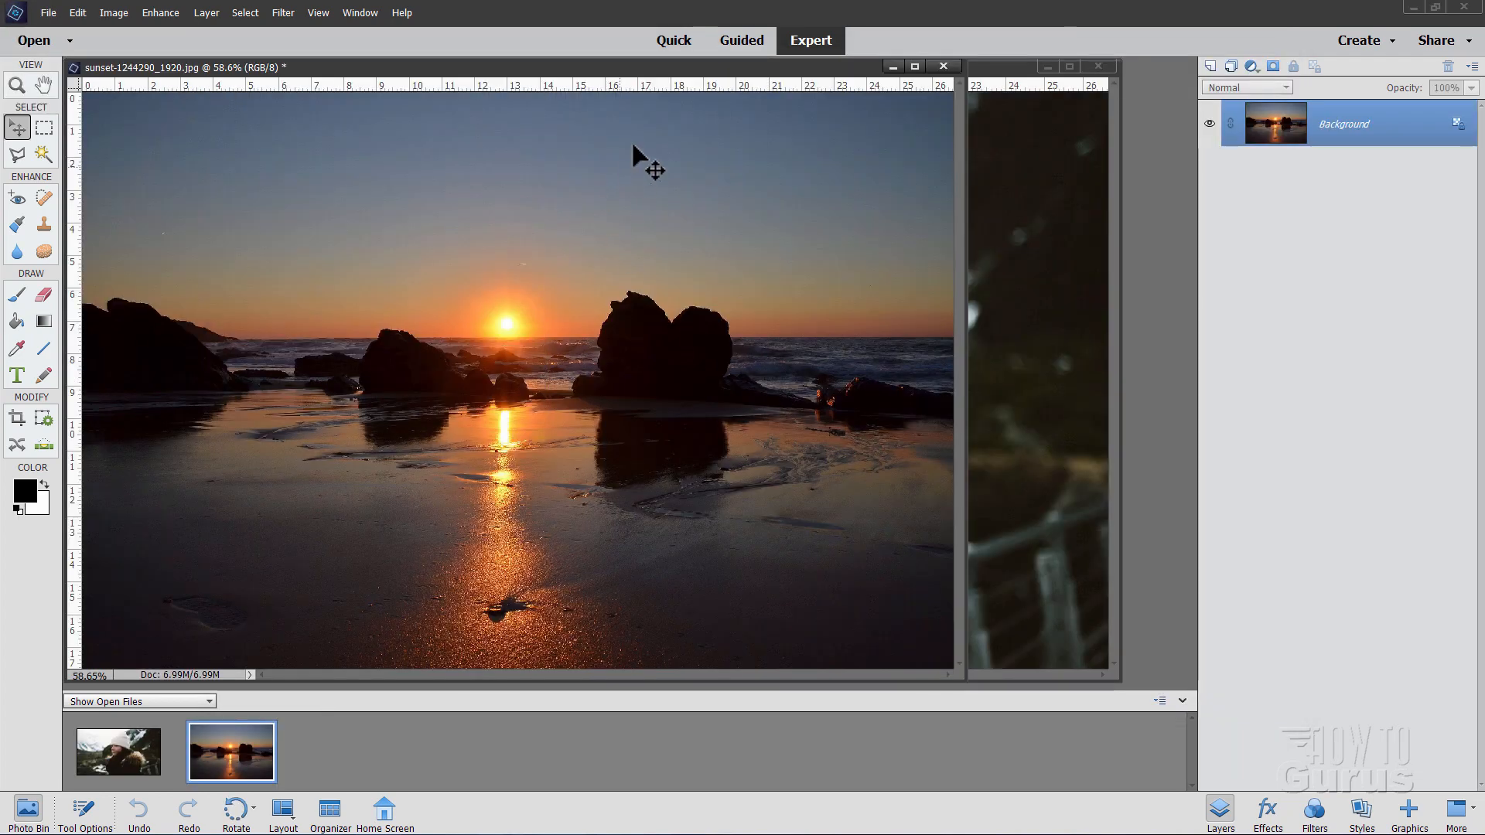
pyautogui.moveTo(629, 74); pyautogui.dragTo(814, 296)
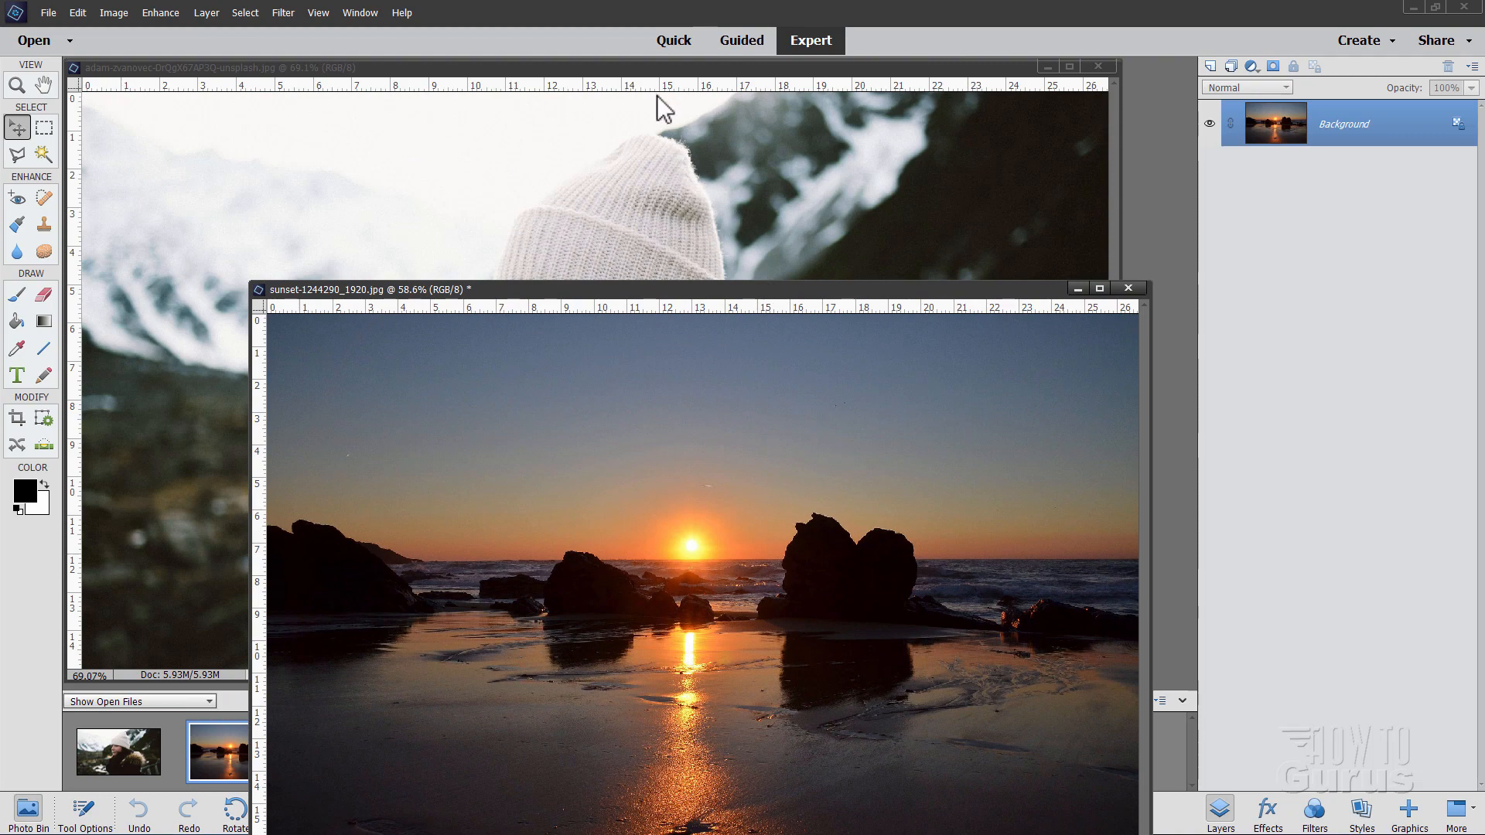
pyautogui.moveTo(625, 66); pyautogui.dragTo(664, 107)
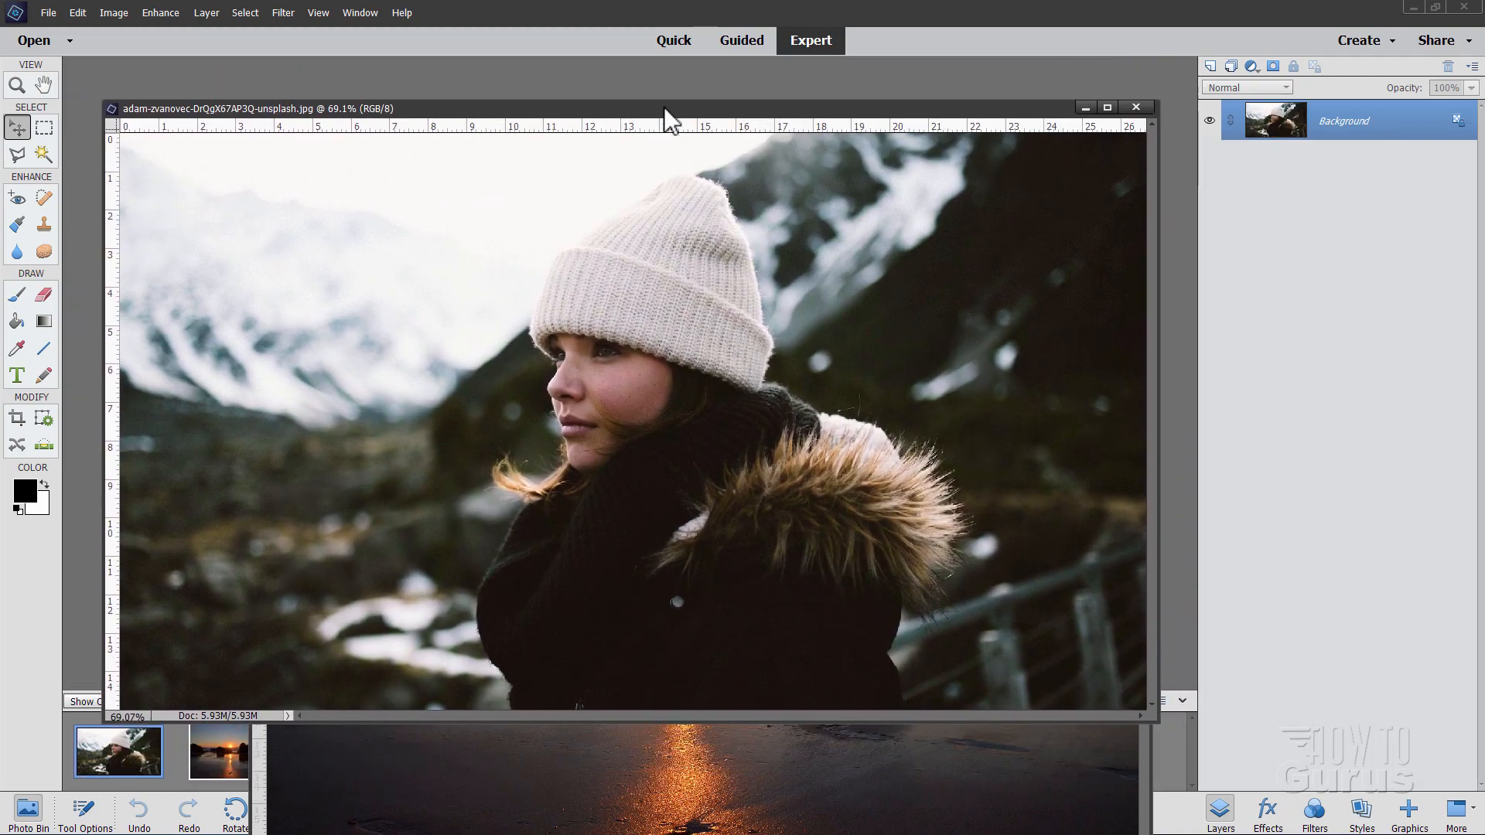
pyautogui.click(836, 735)
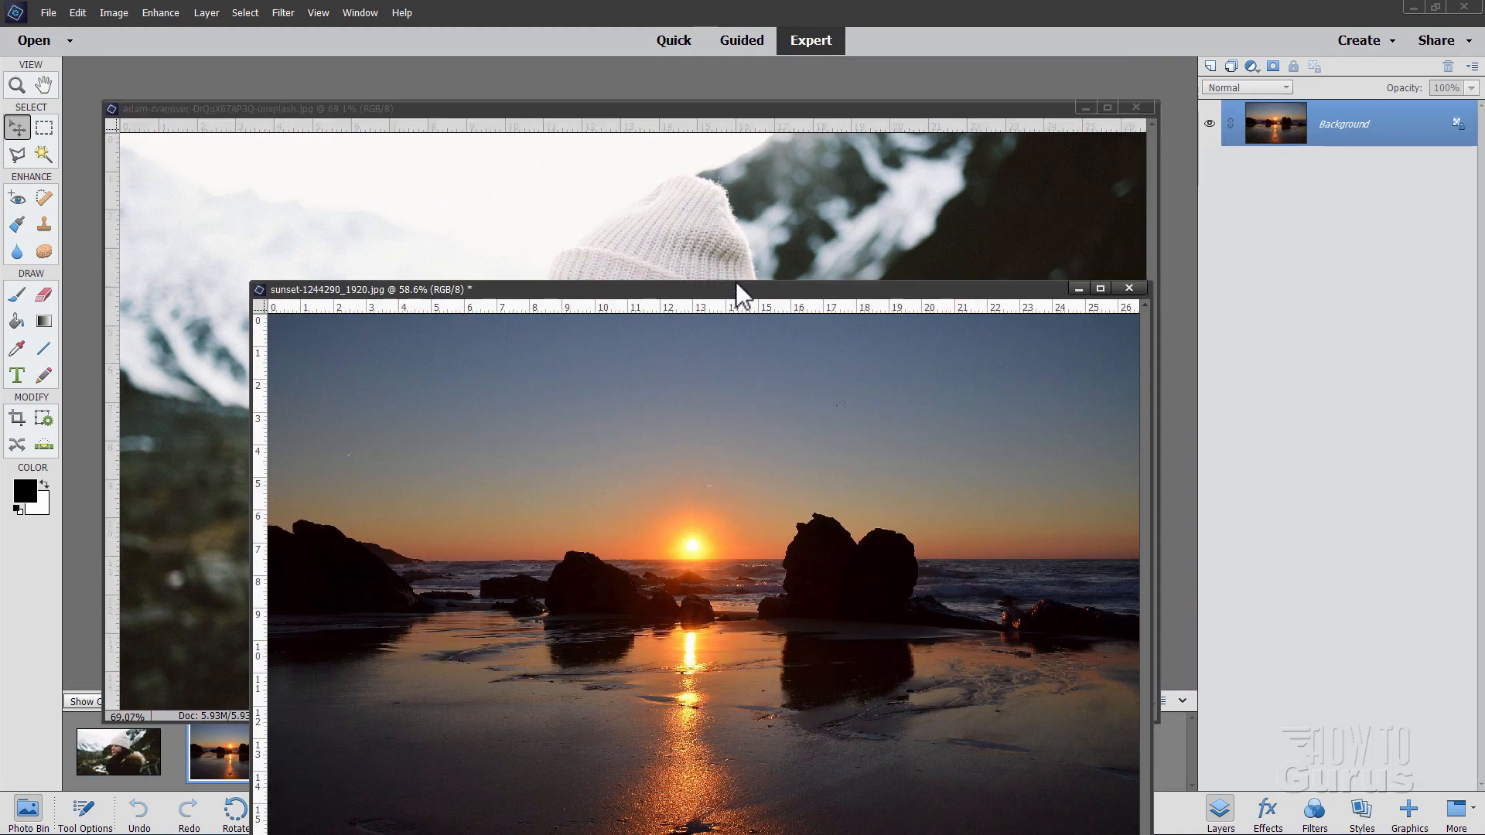
pyautogui.moveTo(735, 288); pyautogui.dragTo(718, 203)
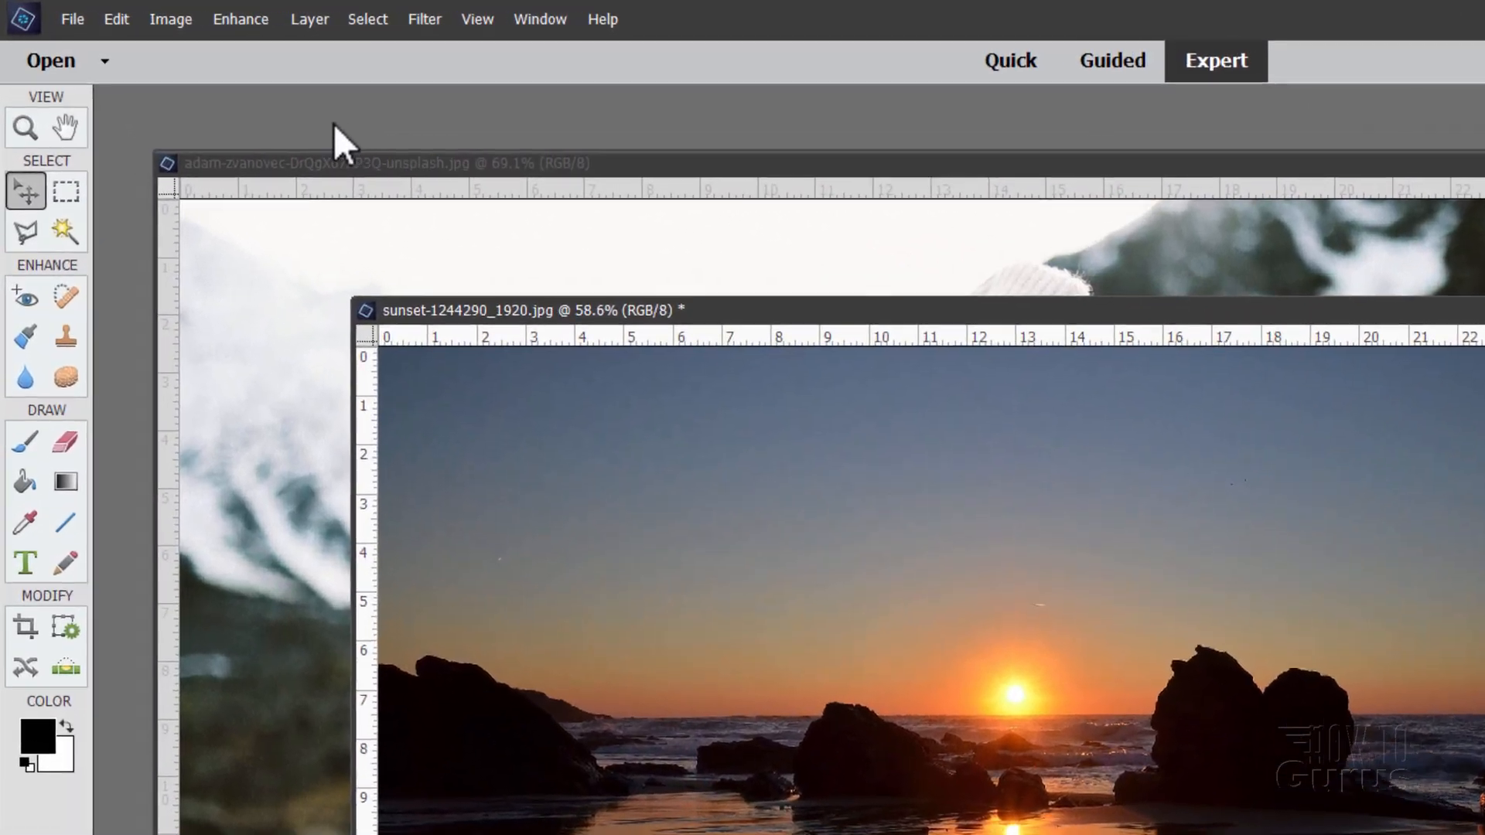
pyautogui.click(116, 20)
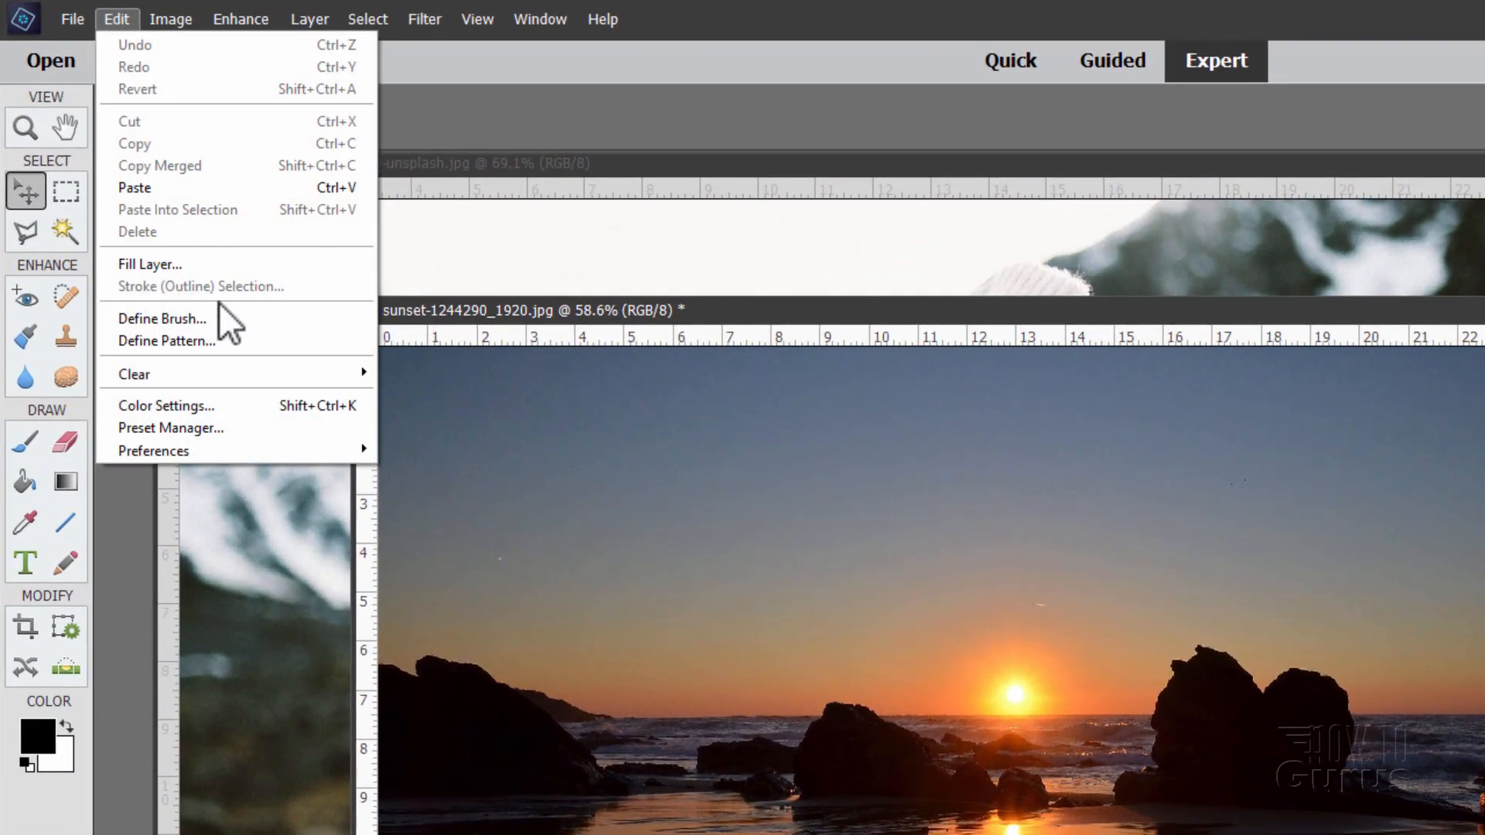
pyautogui.moveTo(215, 446)
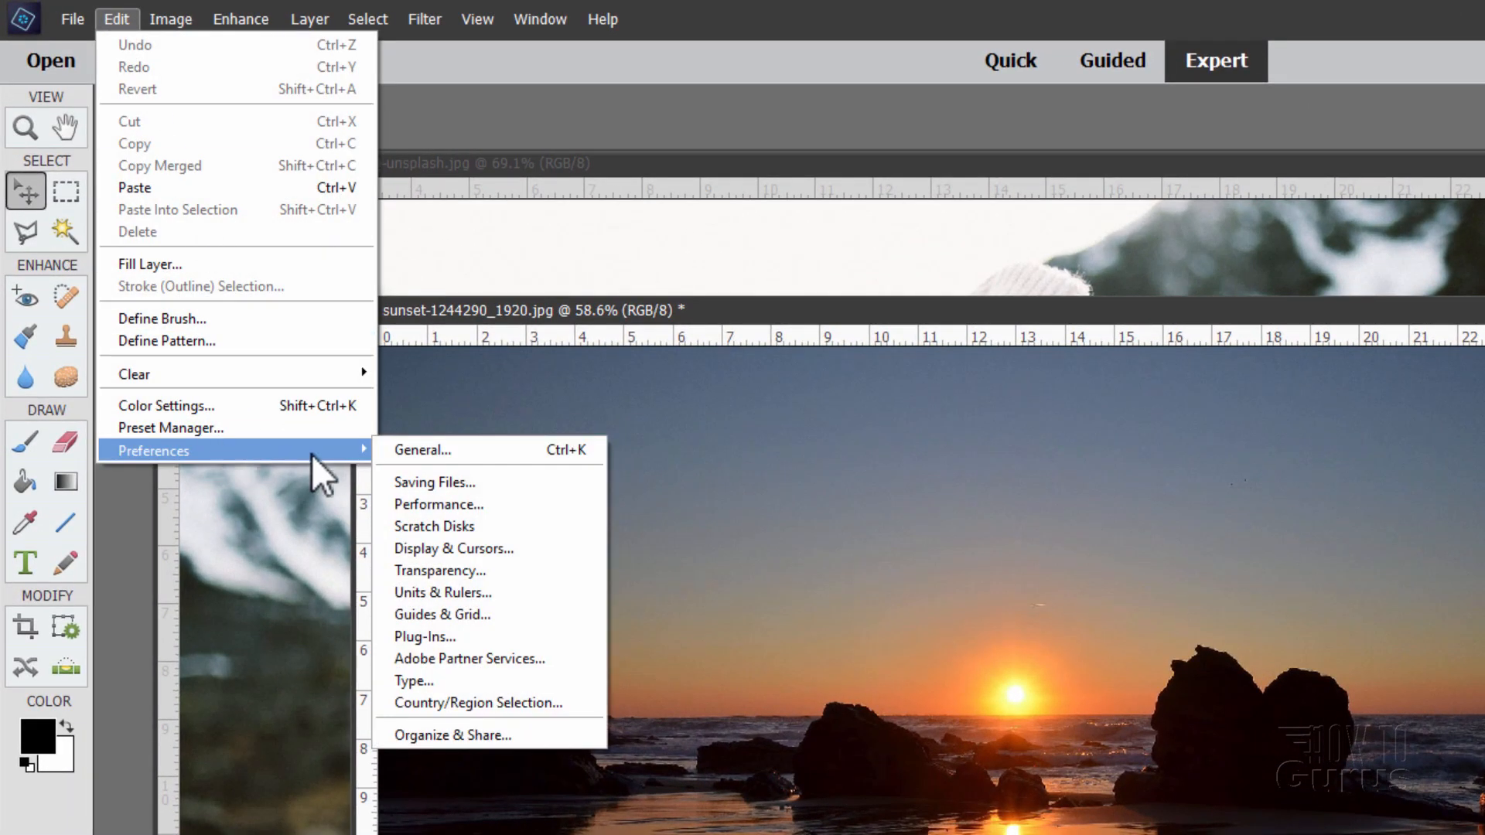
pyautogui.click(430, 449)
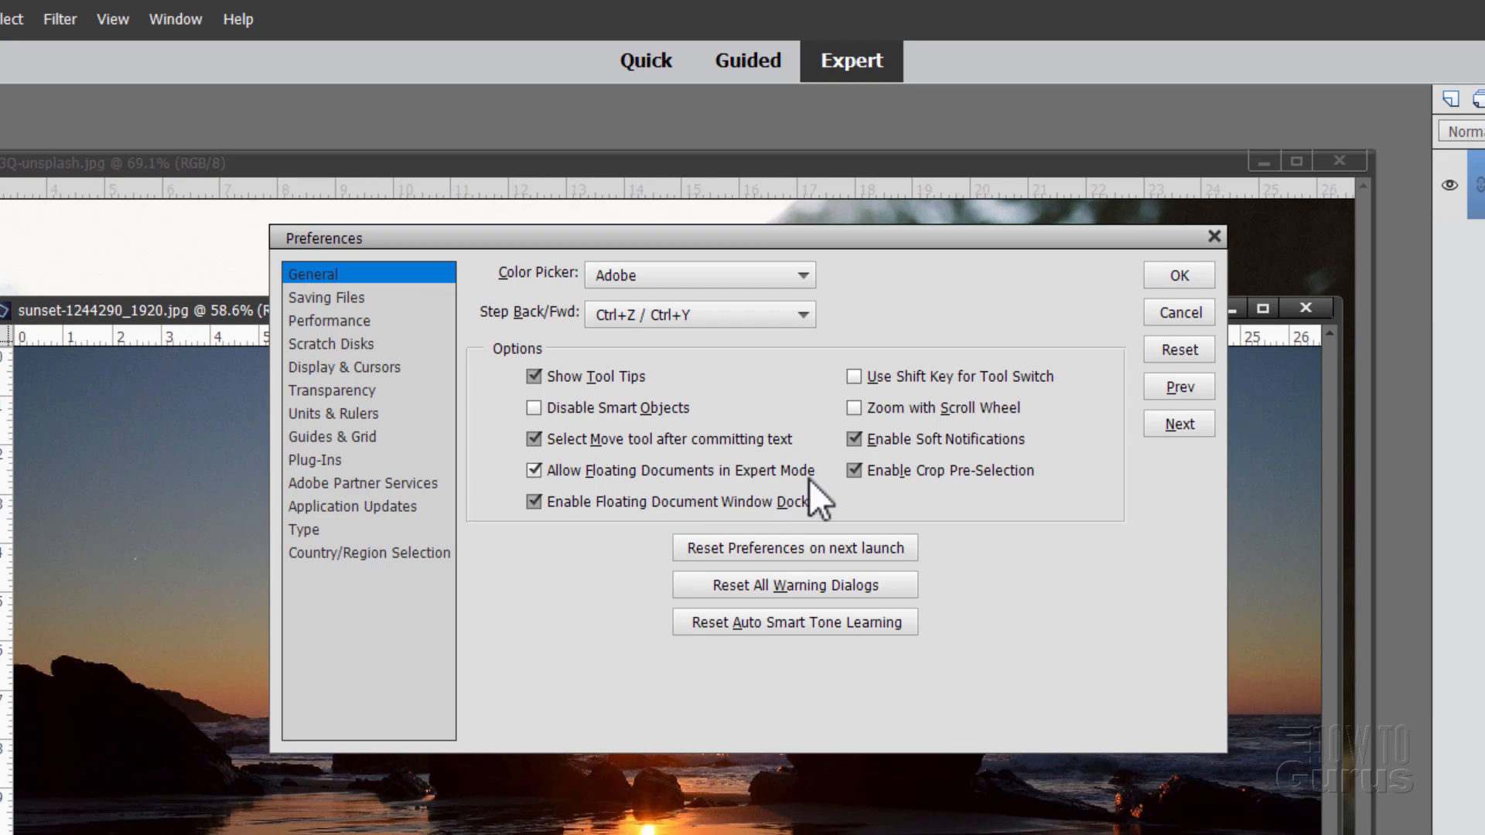
pyautogui.click(534, 471)
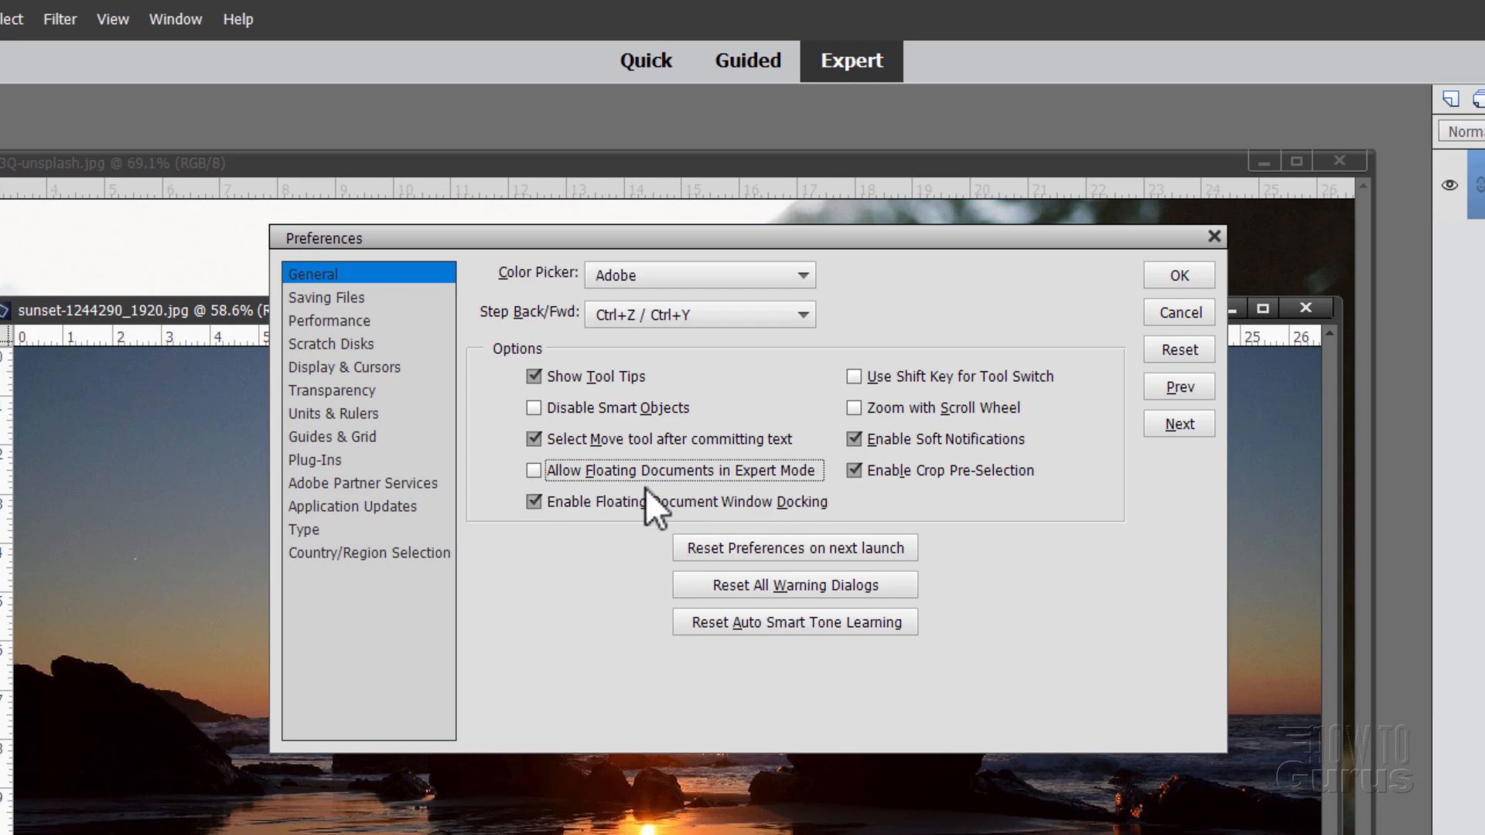
pyautogui.click(534, 471)
pyautogui.click(1199, 278)
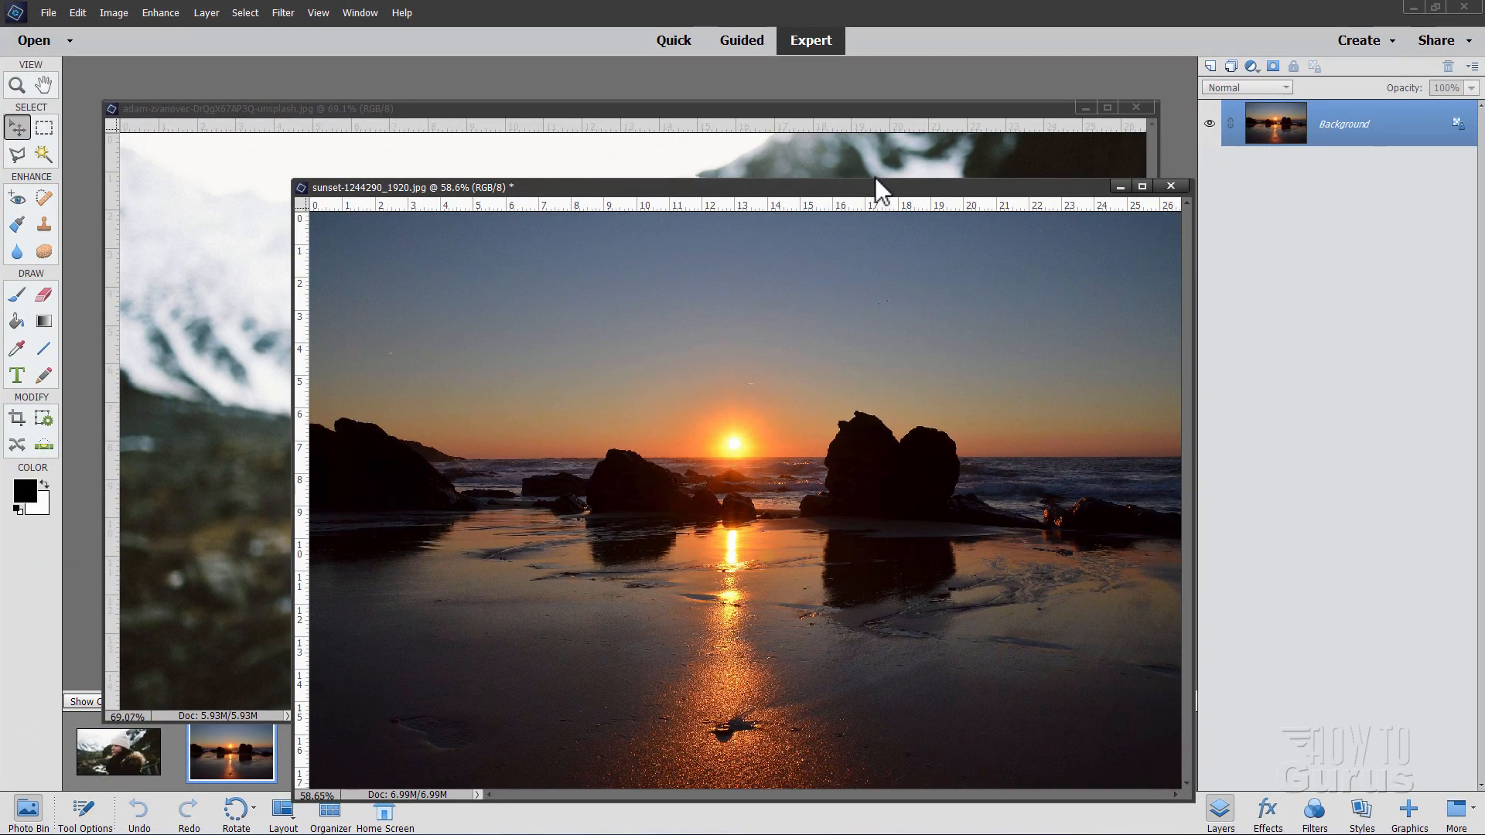
# Step: Copy the portrait into the sunset document as Layer 1 and close the portrait file
pyautogui.moveTo(845, 189); pyautogui.dragTo(750, 316)
pyautogui.moveTo(1276, 121); pyautogui.dragTo(738, 267)
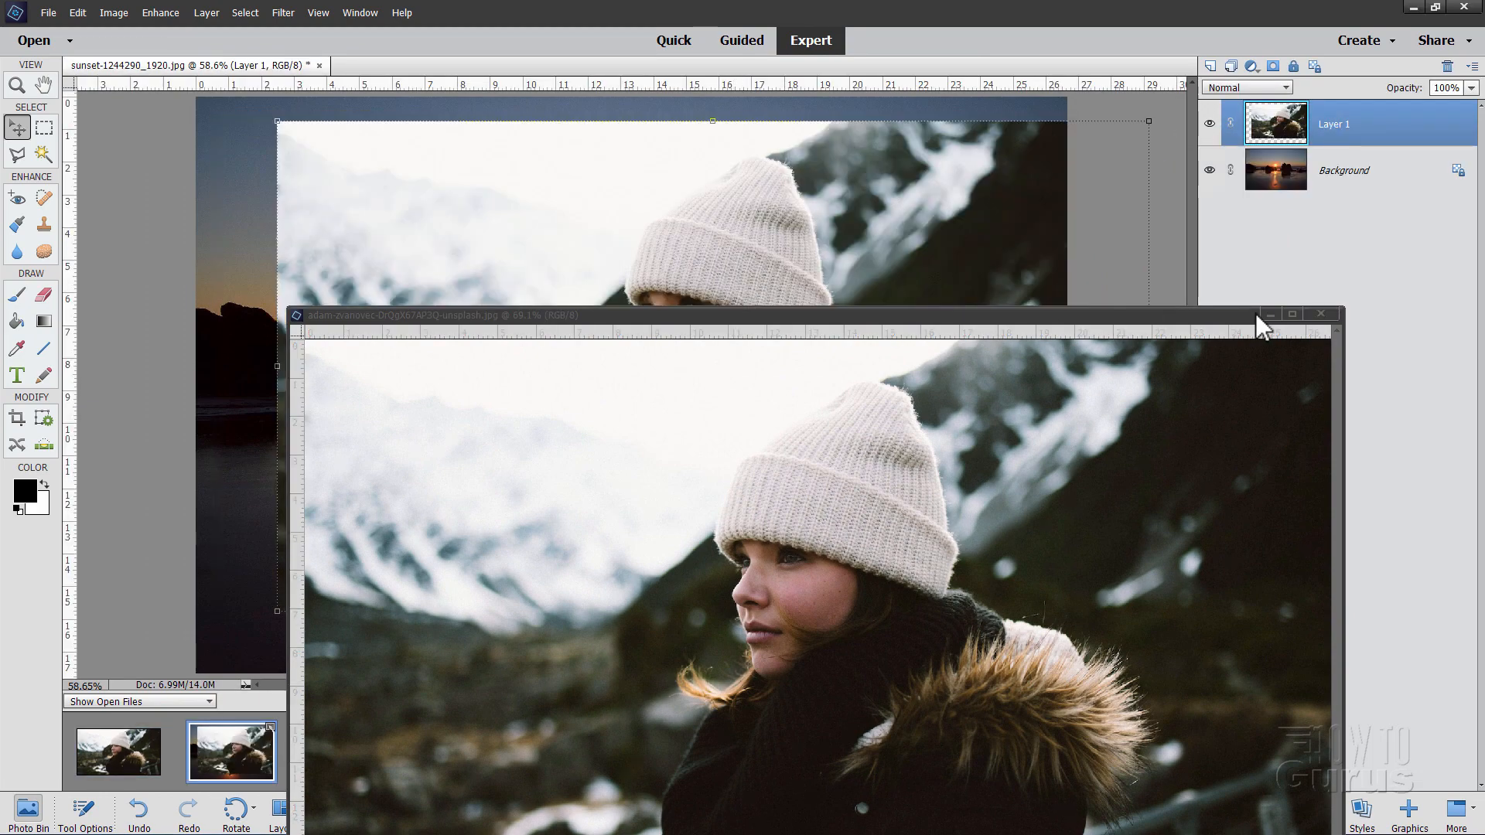
pyautogui.click(1321, 314)
# Step: Position Layer 1 so the portrait covers most of the beach background
pyautogui.moveTo(759, 411); pyautogui.dragTo(727, 479)
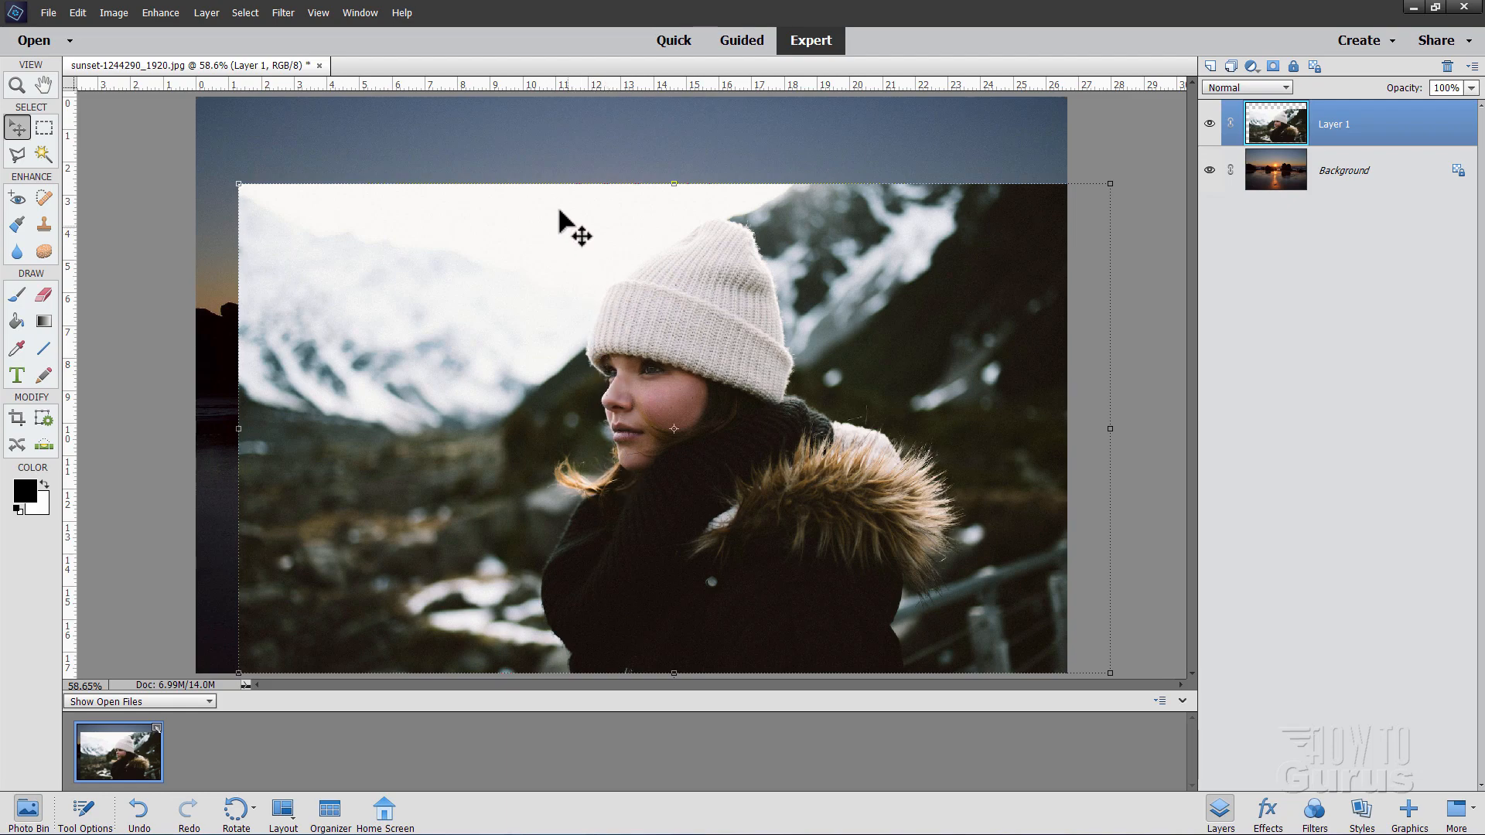
pyautogui.moveTo(584, 205); pyautogui.dragTo(972, 391)
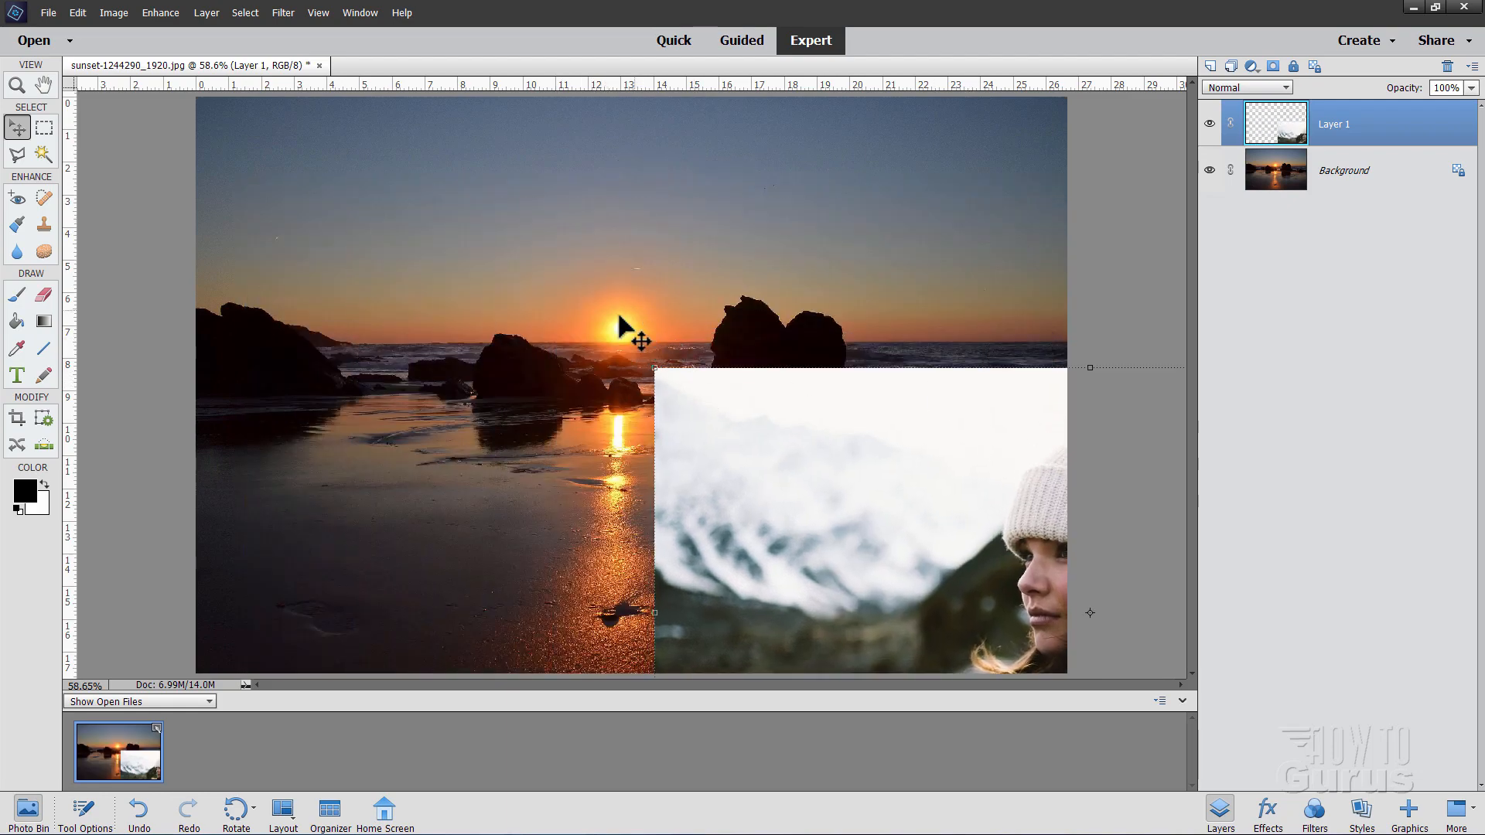
pyautogui.moveTo(827, 396); pyautogui.dragTo(406, 178)
pyautogui.moveTo(836, 236); pyautogui.dragTo(825, 263)
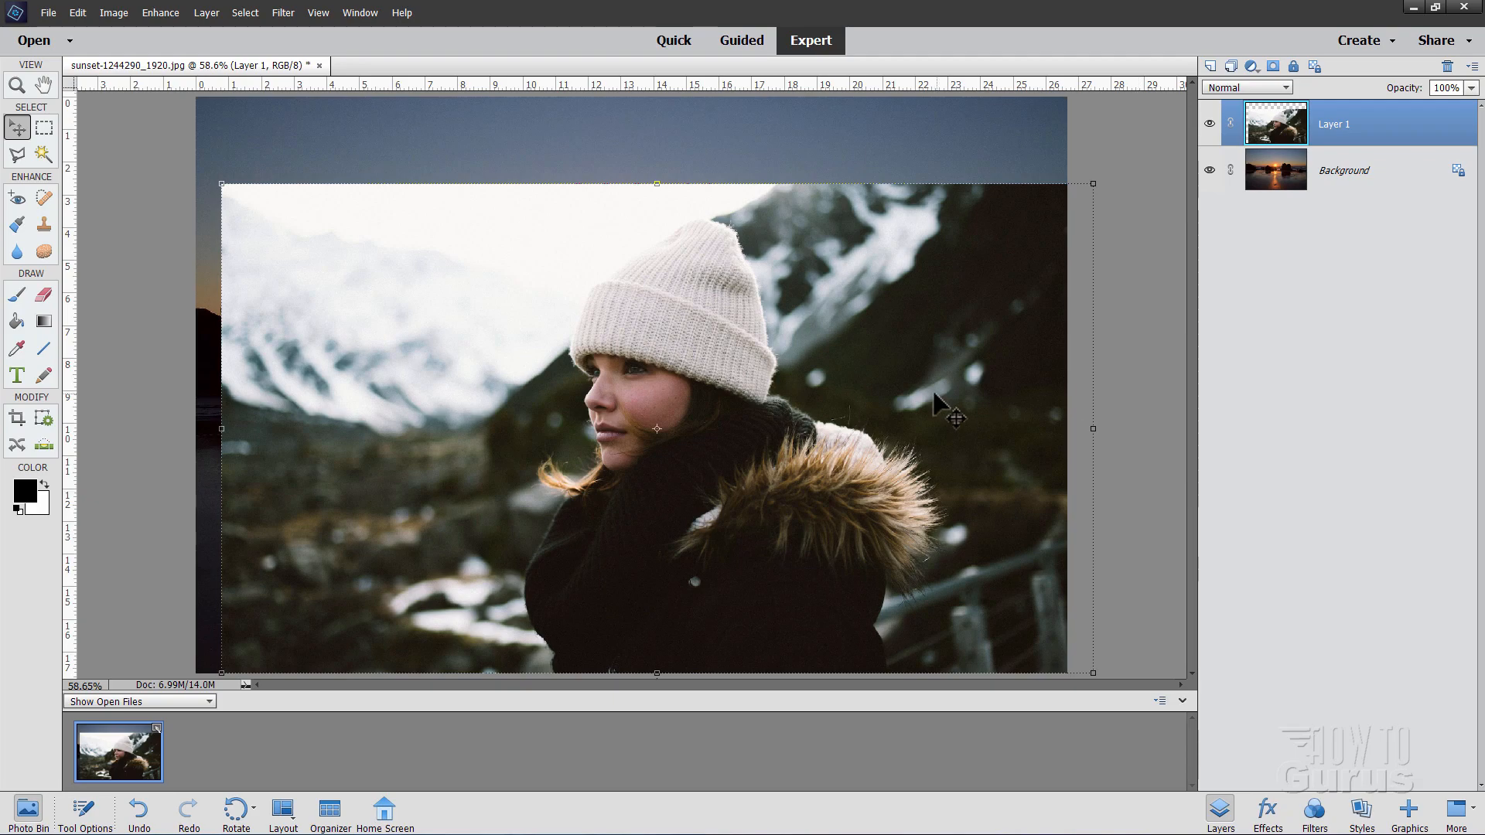
pyautogui.click(16, 85)
pyautogui.click(623, 431)
pyautogui.click(626, 431)
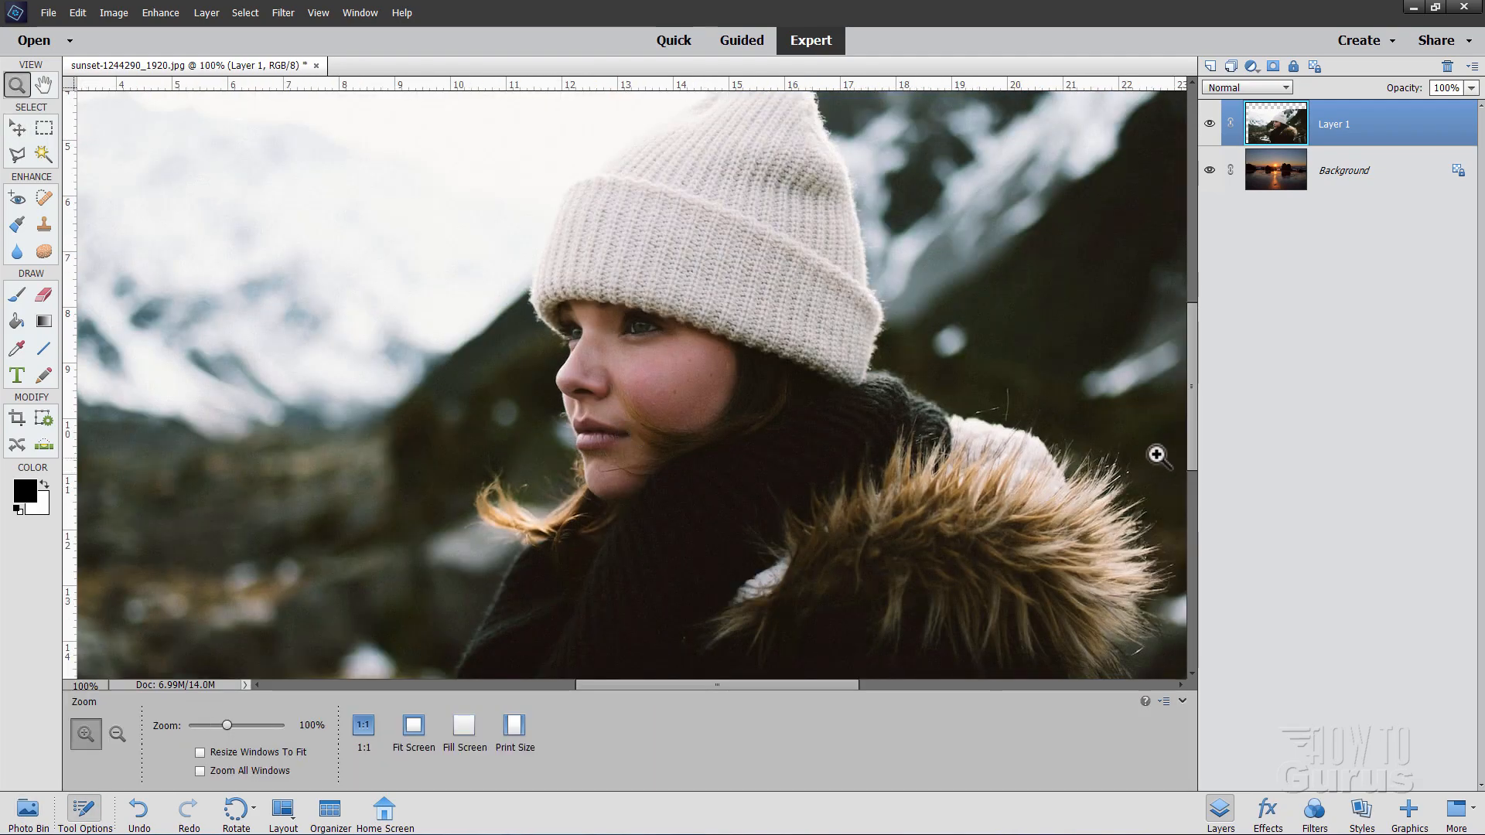
pyautogui.keyDown('alt'); pyautogui.click(708, 399); pyautogui.keyUp('alt')
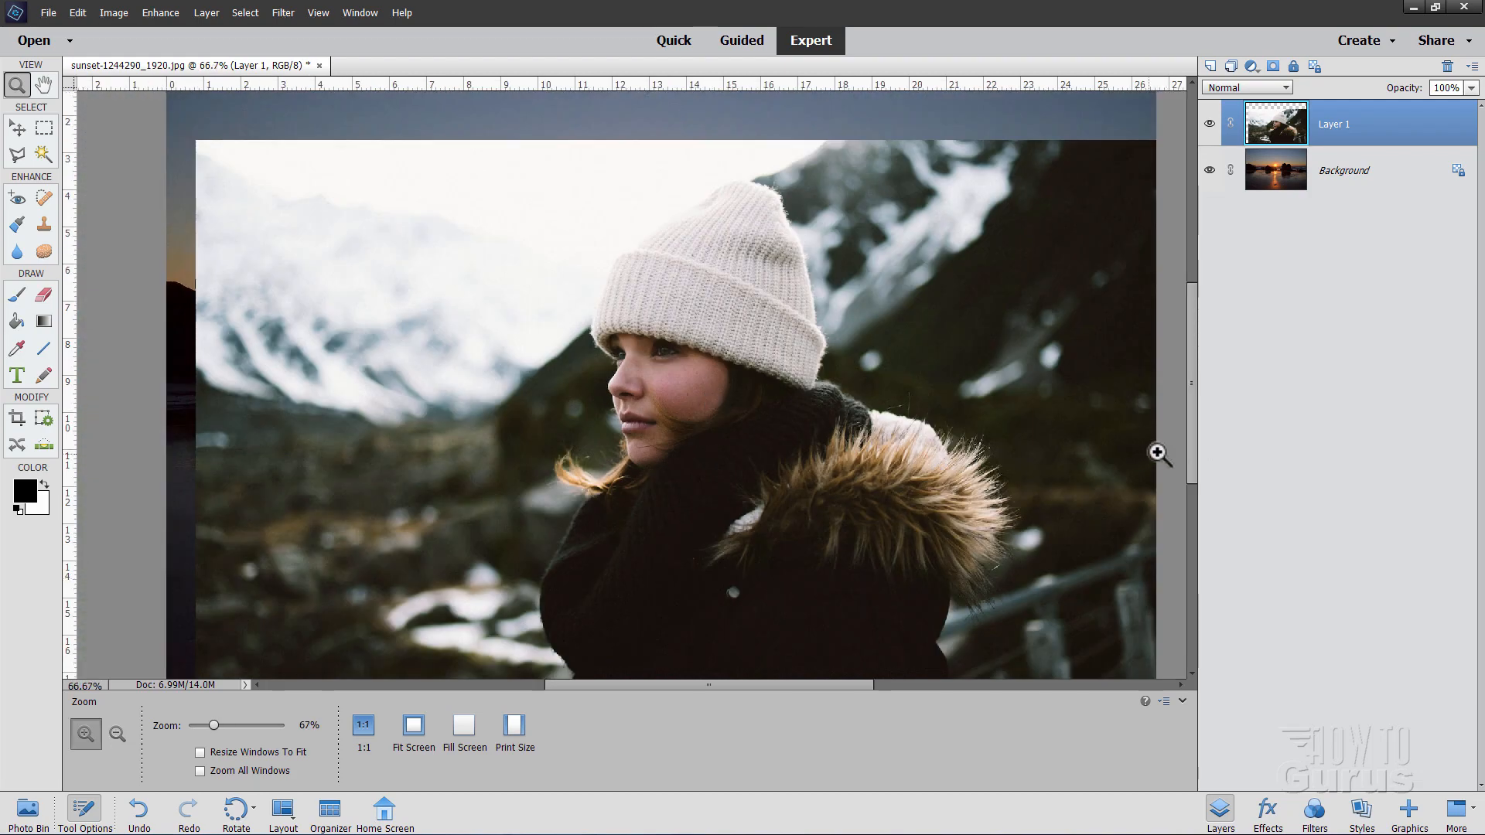
pyautogui.moveTo(1189, 440); pyautogui.dragTo(1195, 448)
pyautogui.click(23, 128)
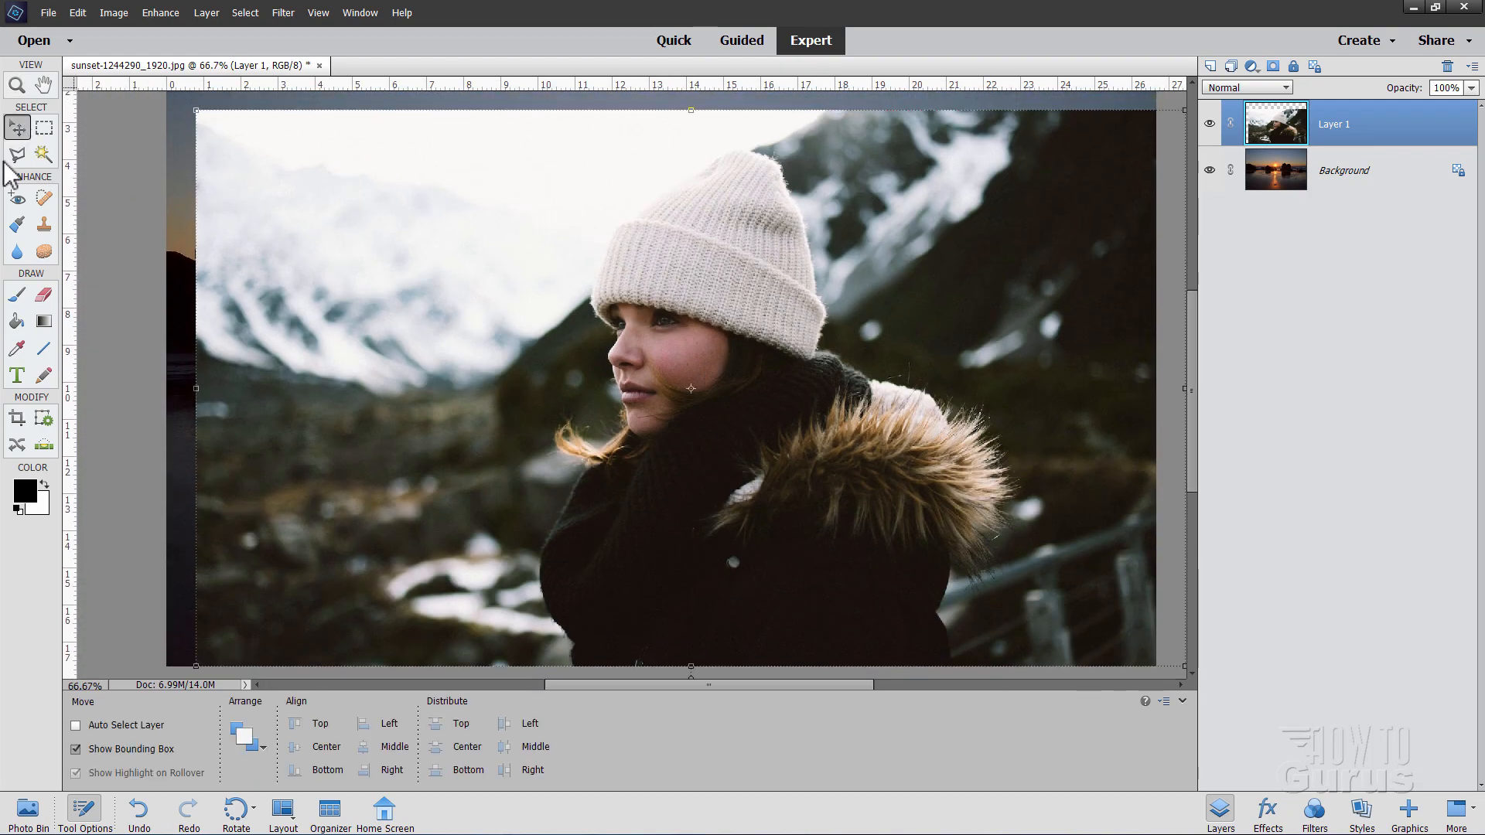
pyautogui.click(247, 13)
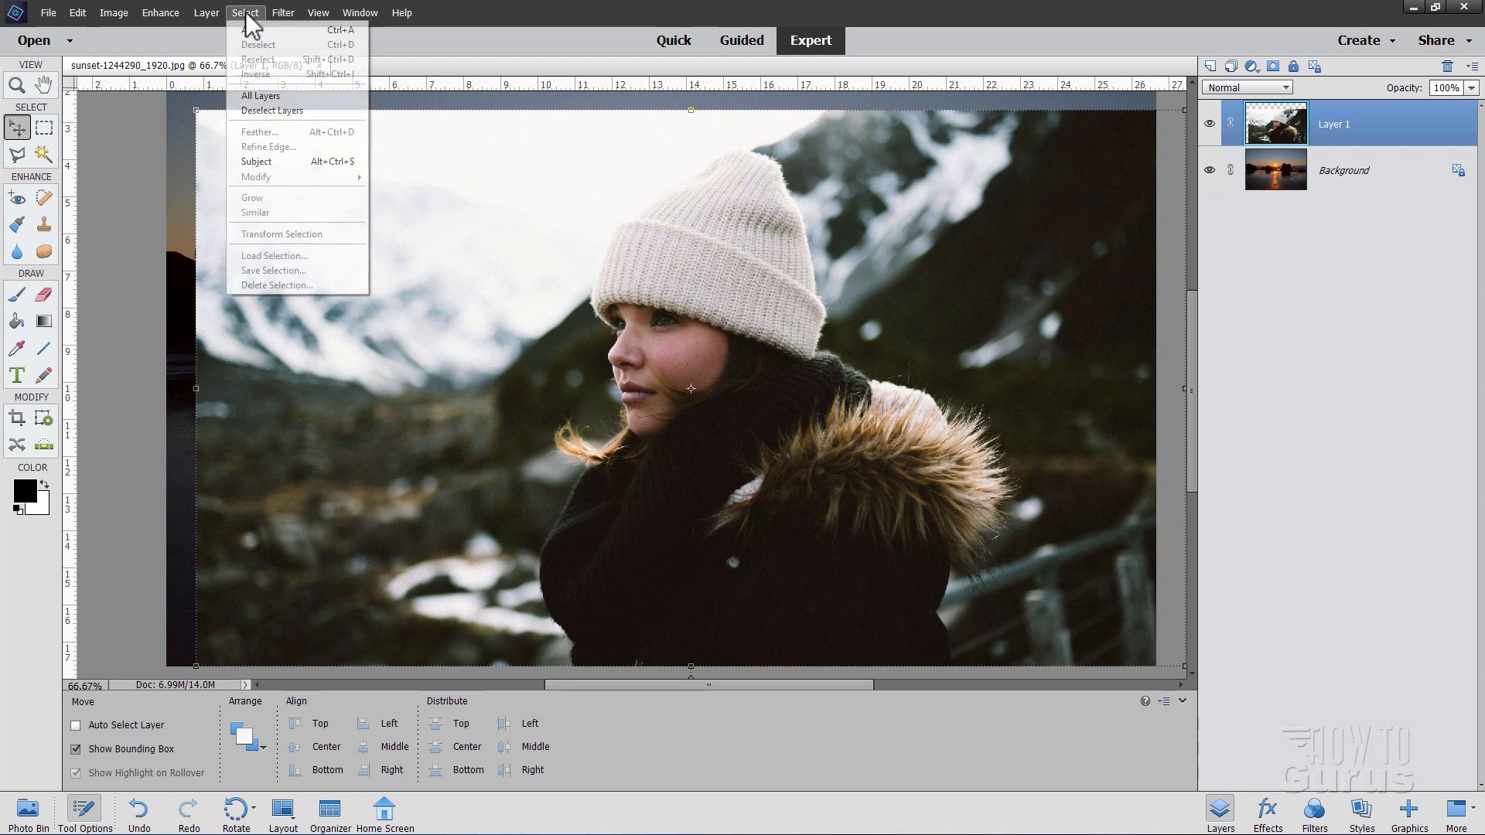
pyautogui.click(267, 164)
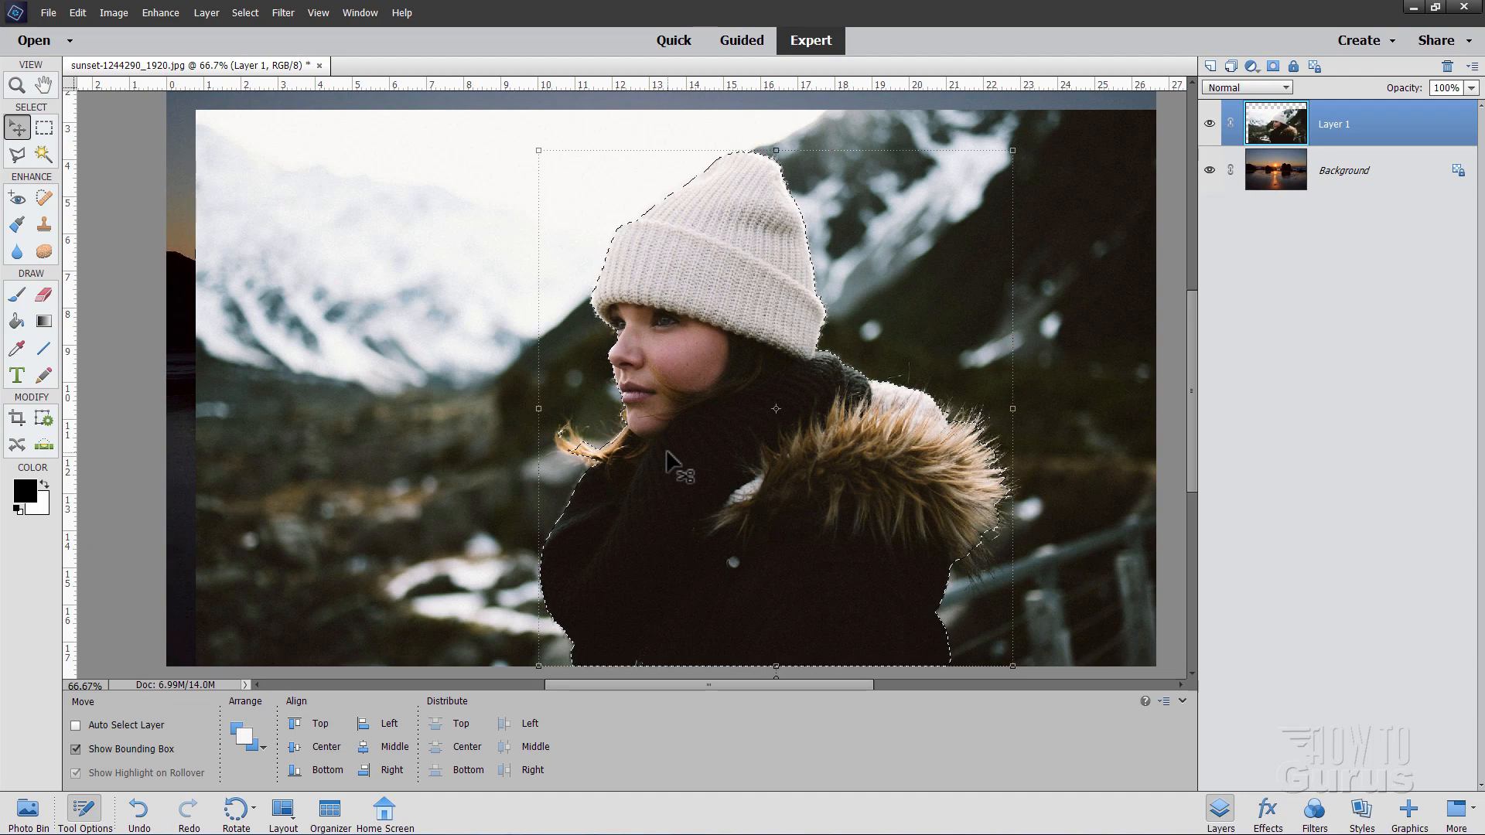
pyautogui.hotkey('ctrl', 'd')
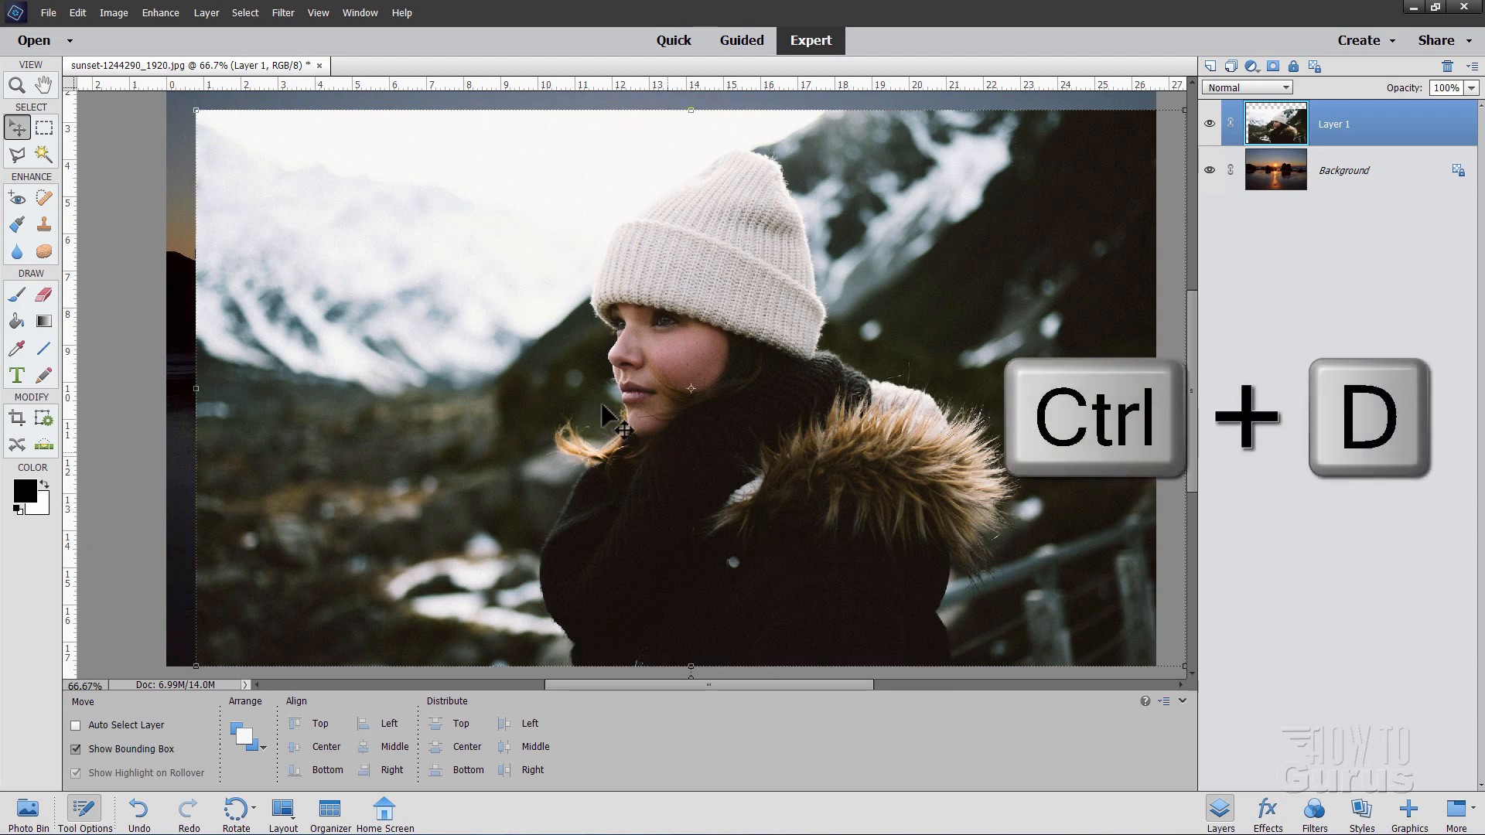
pyautogui.click(19, 154)
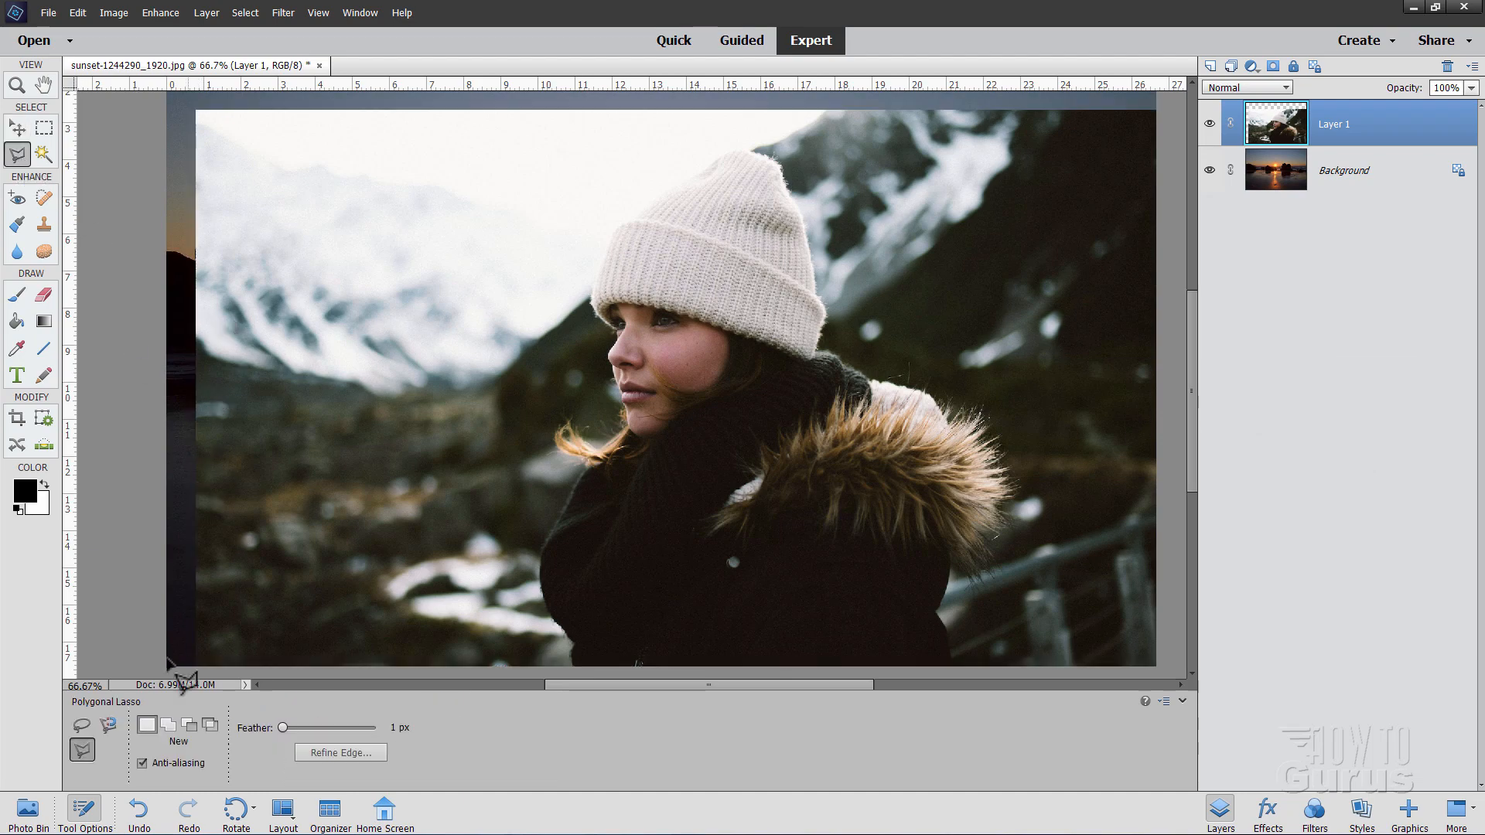
pyautogui.click(83, 724)
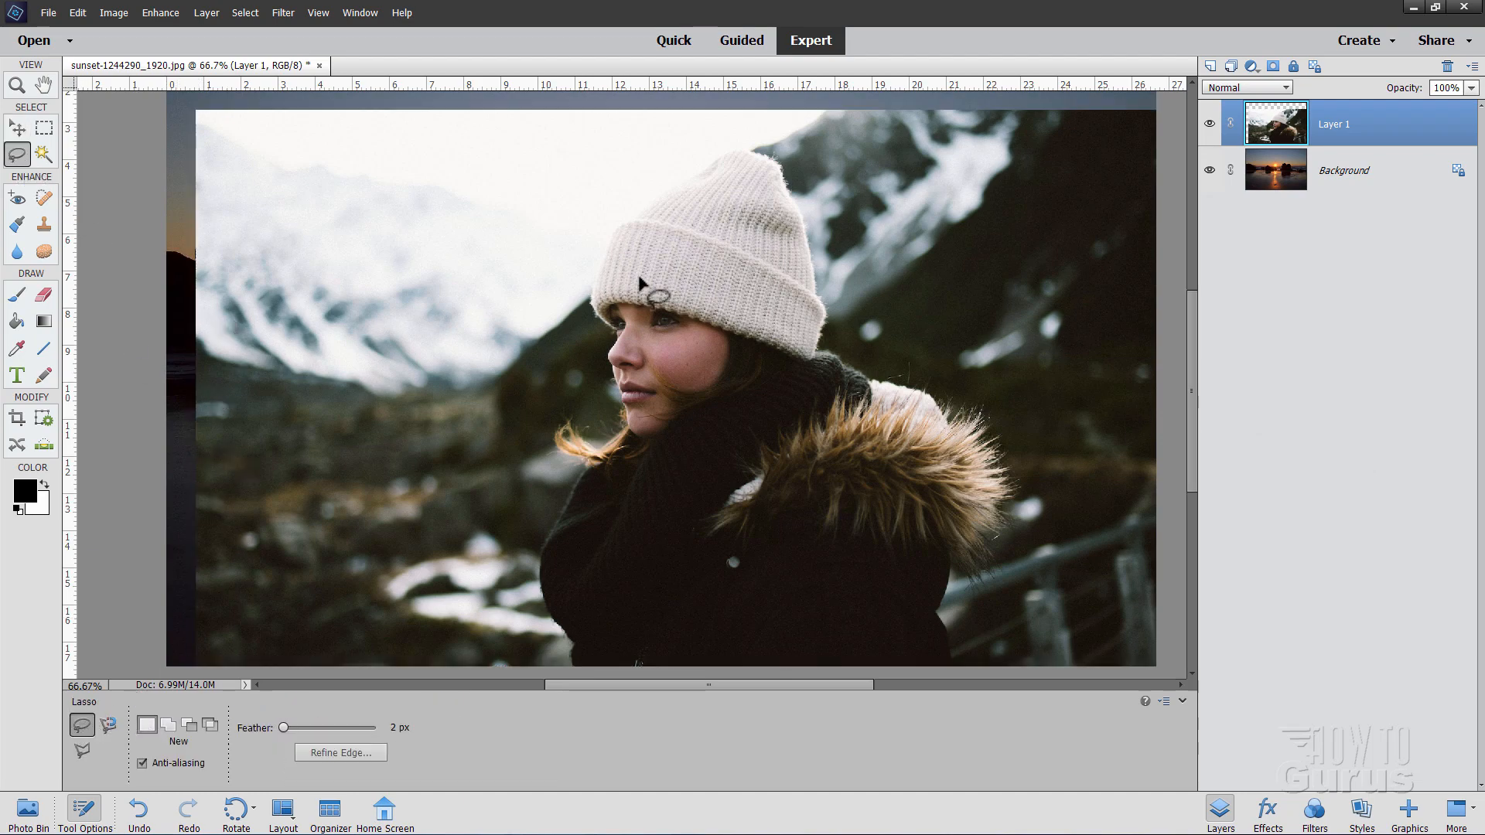
pyautogui.moveTo(741, 145)
pyautogui.mouseDown()
pyautogui.moveTo(603, 229)
pyautogui.moveTo(586, 276)
pyautogui.moveTo(601, 423)
pyautogui.moveTo(557, 409)
pyautogui.moveTo(553, 452)
pyautogui.moveTo(568, 461)
pyautogui.moveTo(518, 637)
pyautogui.moveTo(565, 667)
pyautogui.moveTo(650, 683)
pyautogui.moveTo(966, 686)
pyautogui.moveTo(959, 581)
pyautogui.moveTo(1008, 576)
pyautogui.moveTo(1018, 478)
pyautogui.moveTo(1004, 431)
pyautogui.moveTo(943, 387)
pyautogui.moveTo(827, 348)
pyautogui.moveTo(837, 314)
pyautogui.moveTo(794, 157)
pyautogui.moveTo(726, 157)
pyautogui.mouseUp()
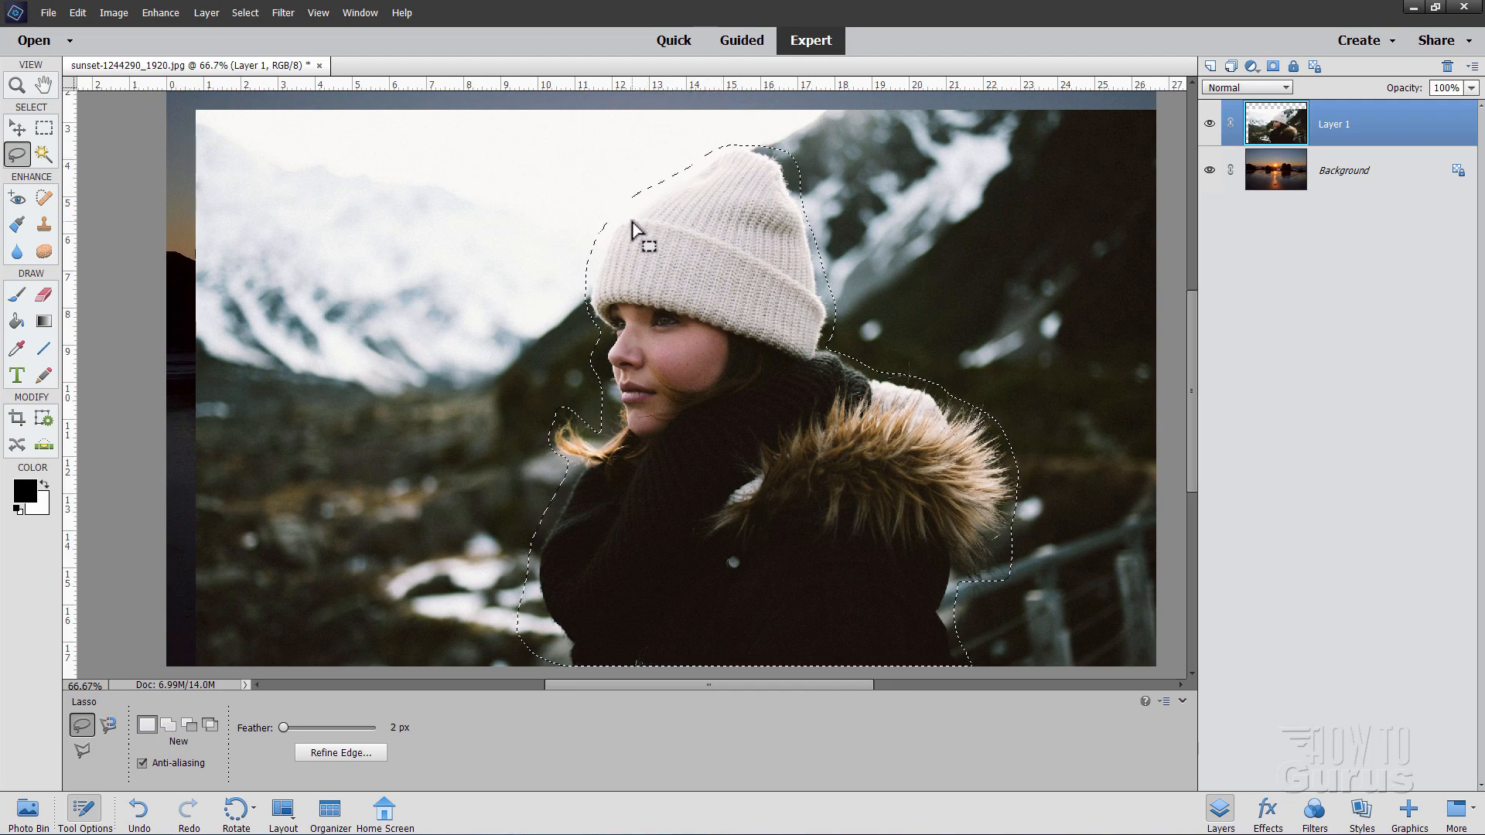
pyautogui.click(77, 752)
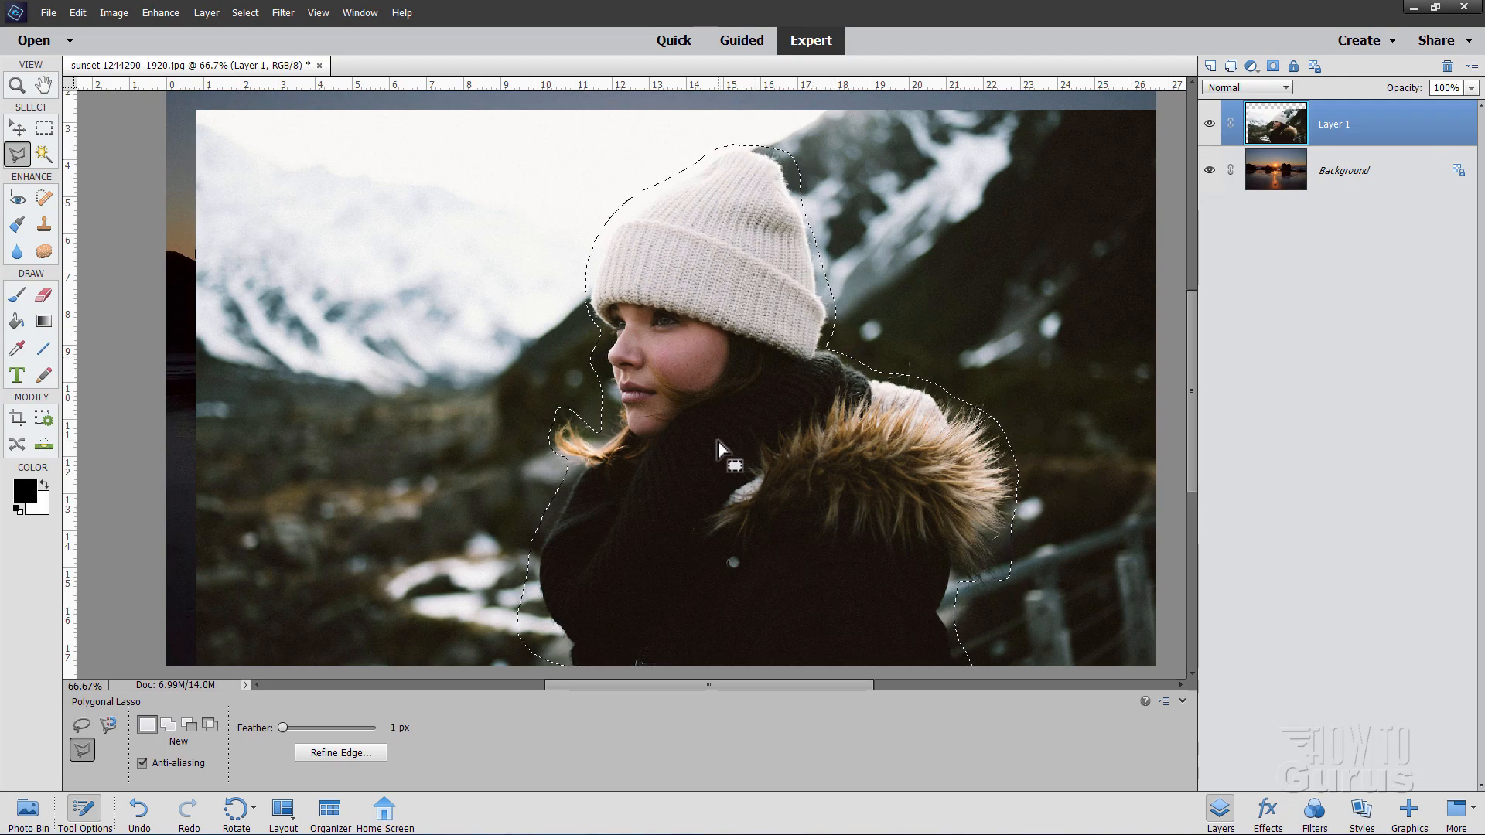
pyautogui.hotkey('ctrl', 'd')
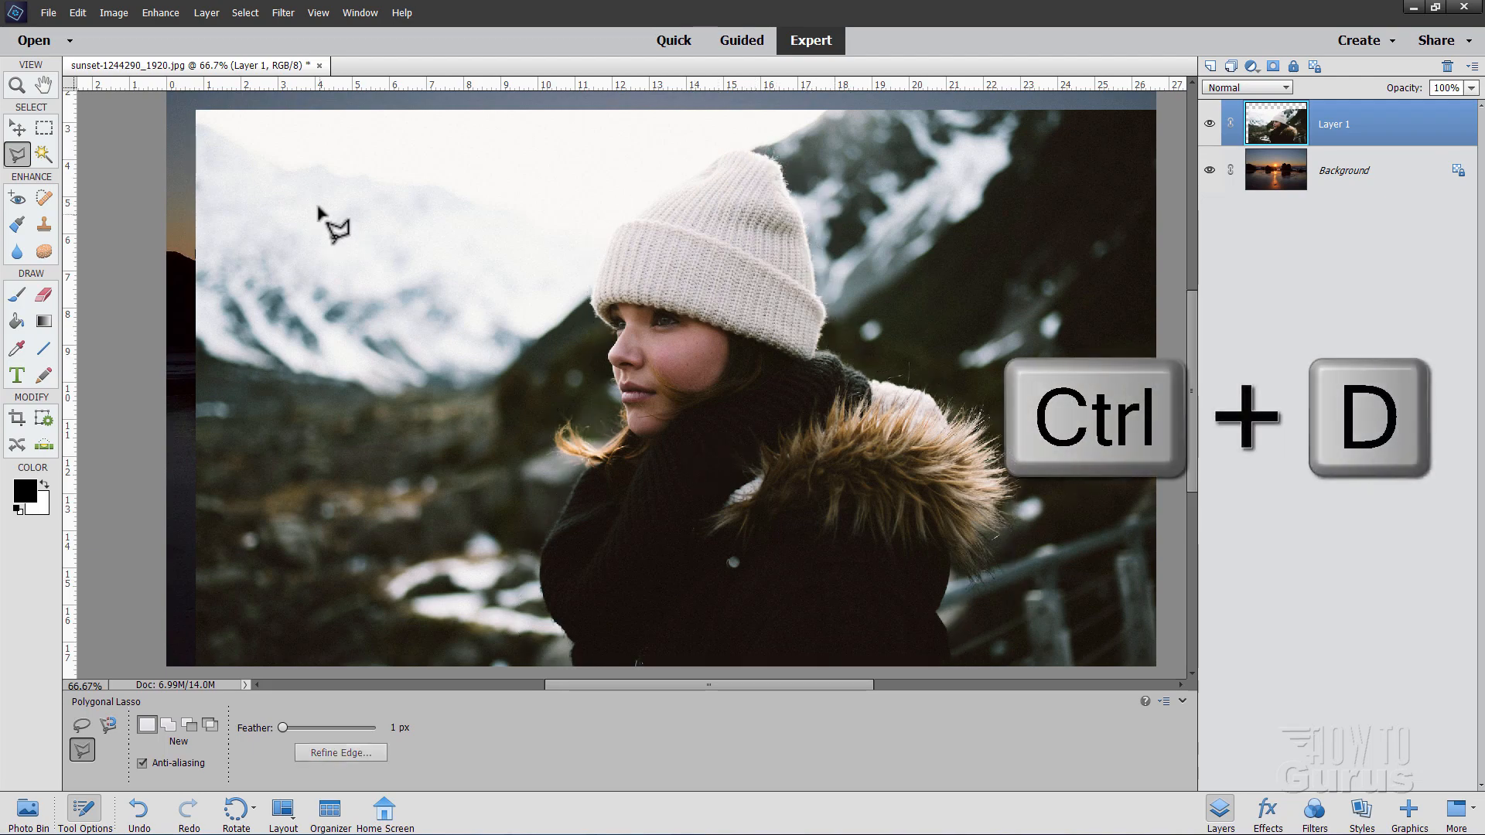
# Step: Select the woman with Select > Subject, keeping Feather at 1 px
pyautogui.click(246, 12)
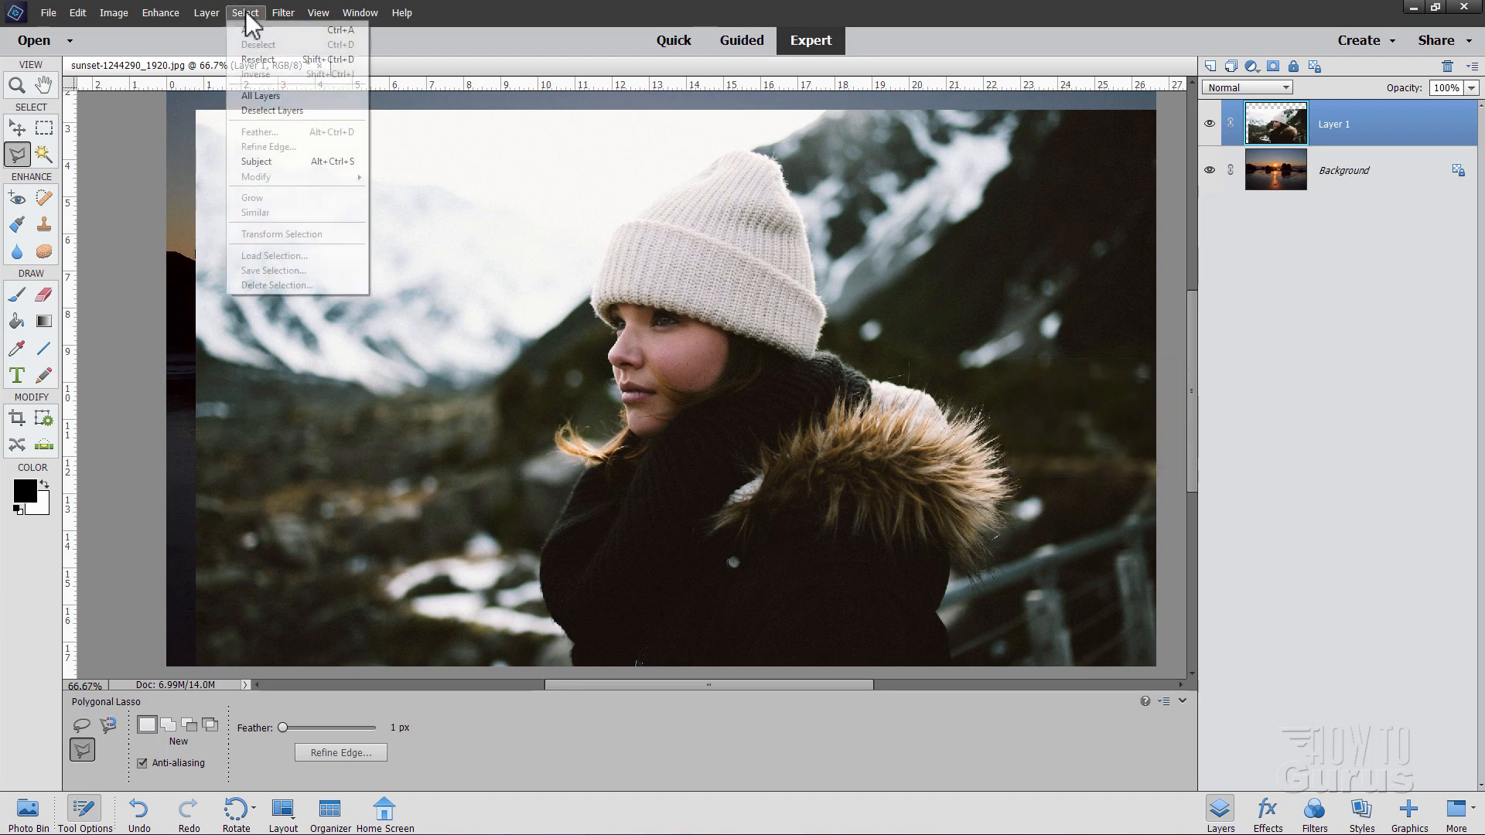
pyautogui.click(280, 160)
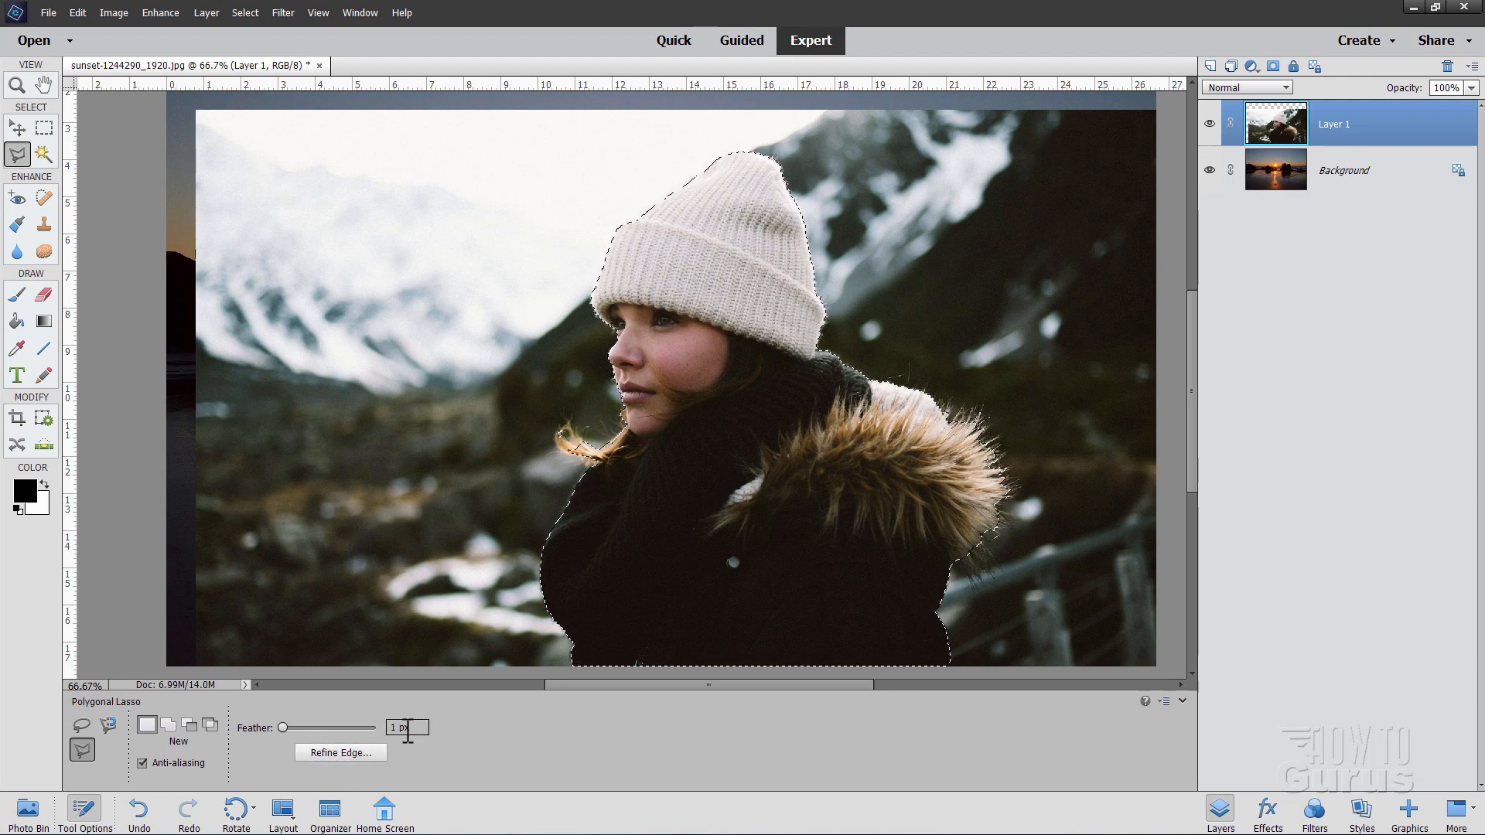
pyautogui.click(457, 731)
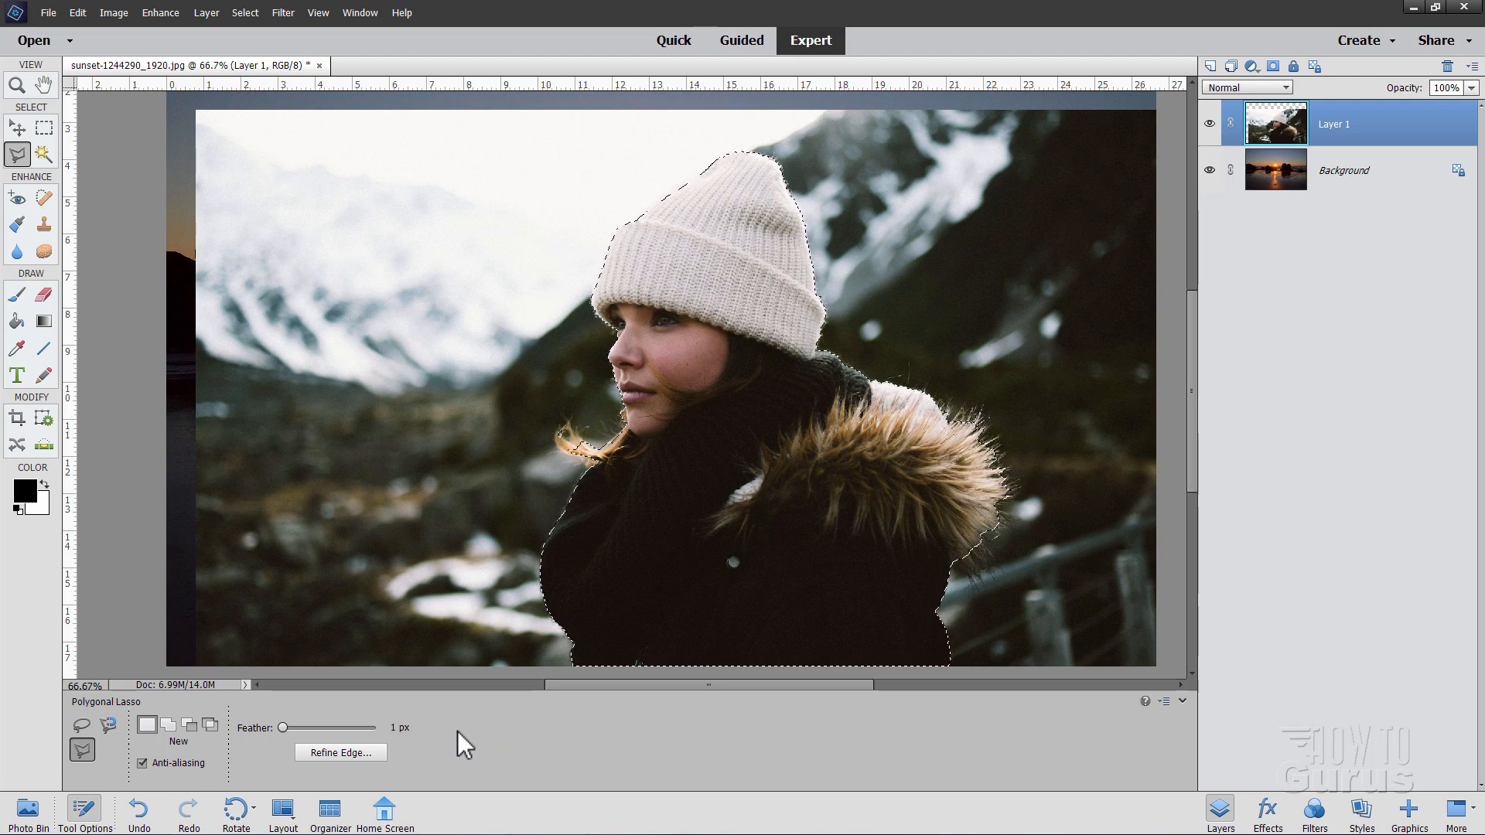
# Step: Bring up Refine Edge, move it off the hood, and choose the Overlay view
pyautogui.click(333, 750)
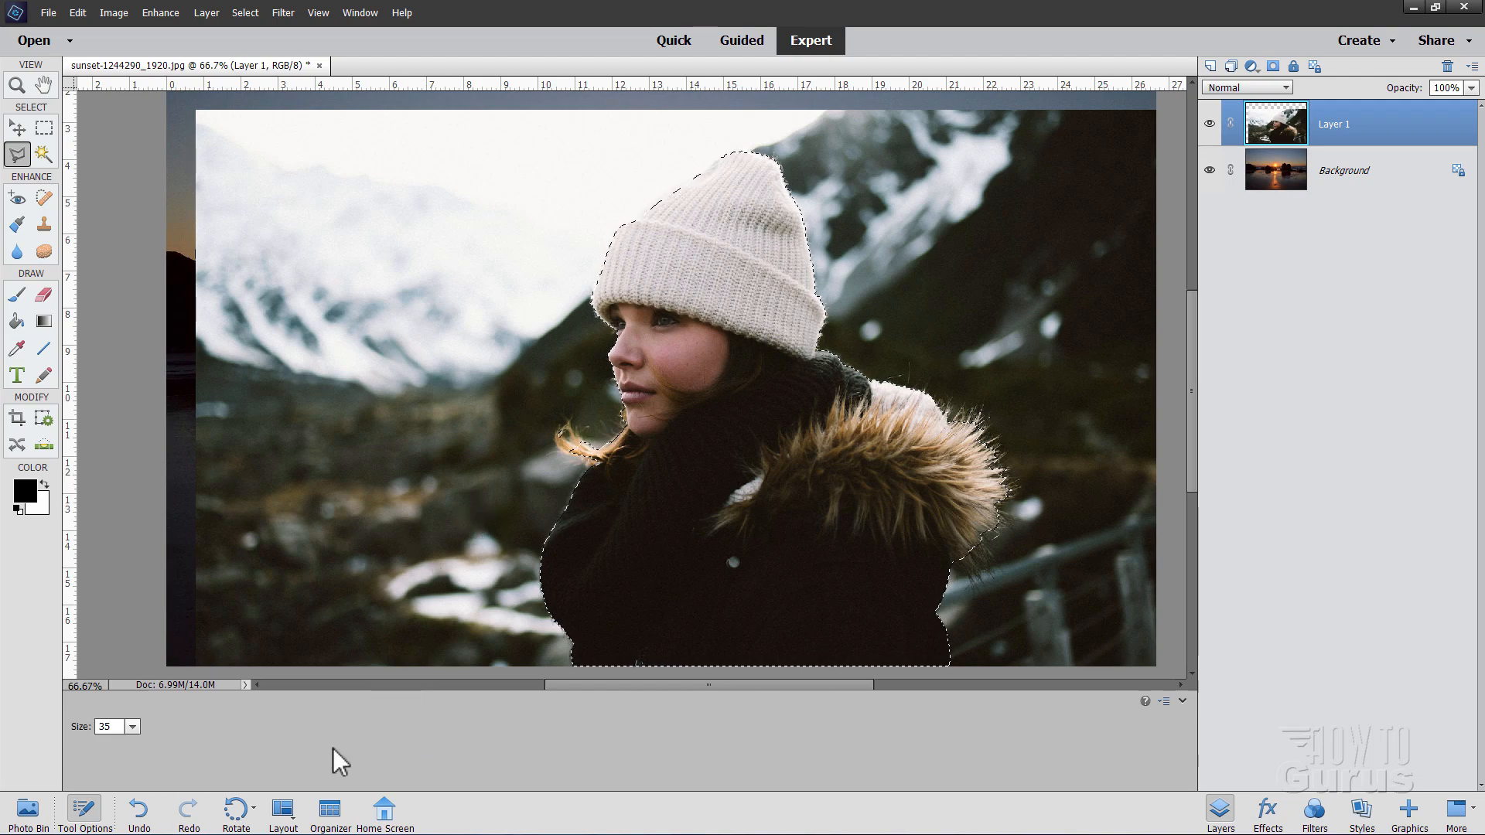
pyautogui.moveTo(911, 224); pyautogui.dragTo(1098, 221)
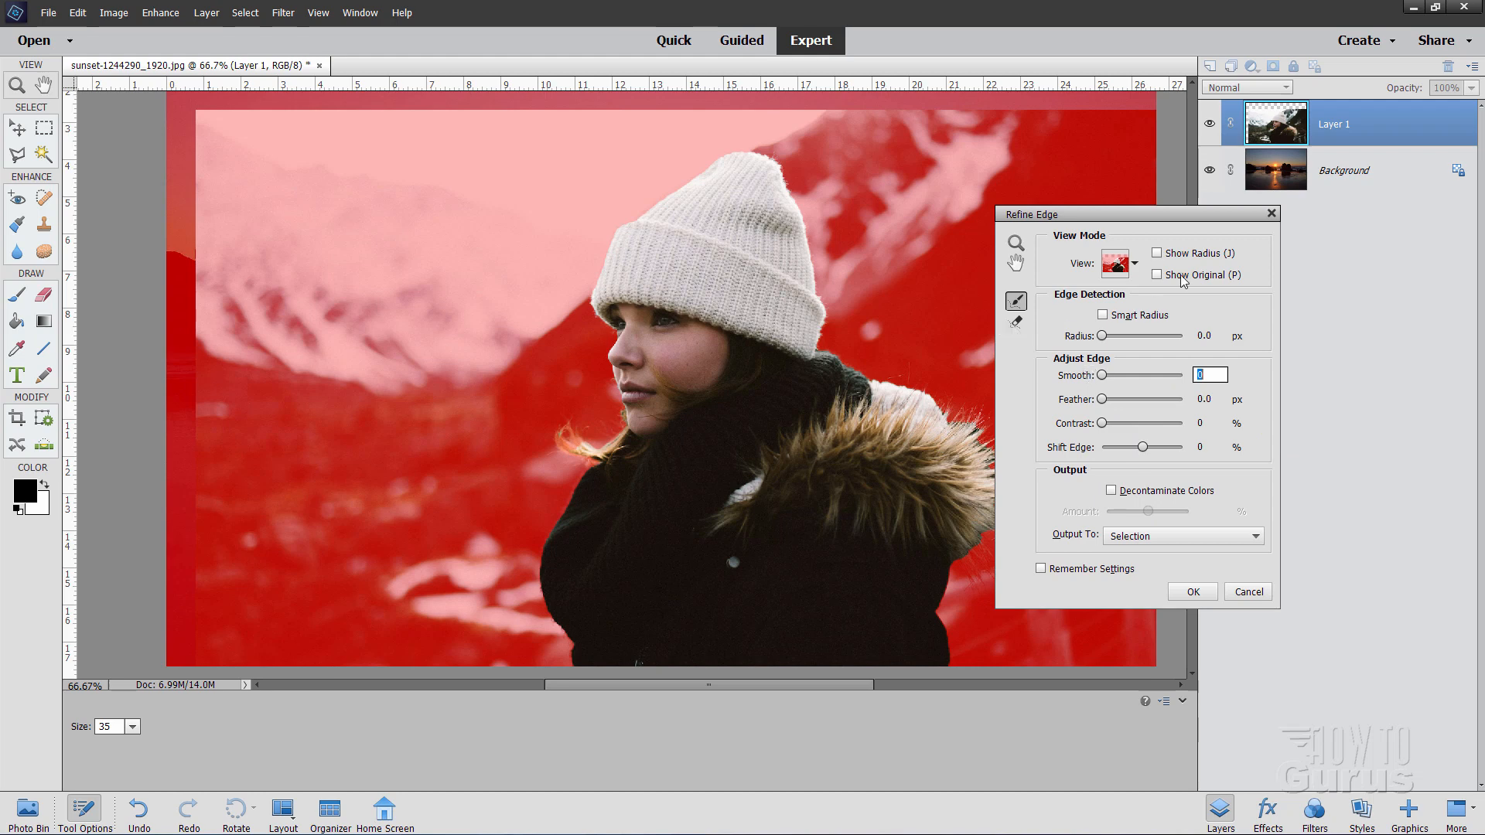
pyautogui.click(1136, 265)
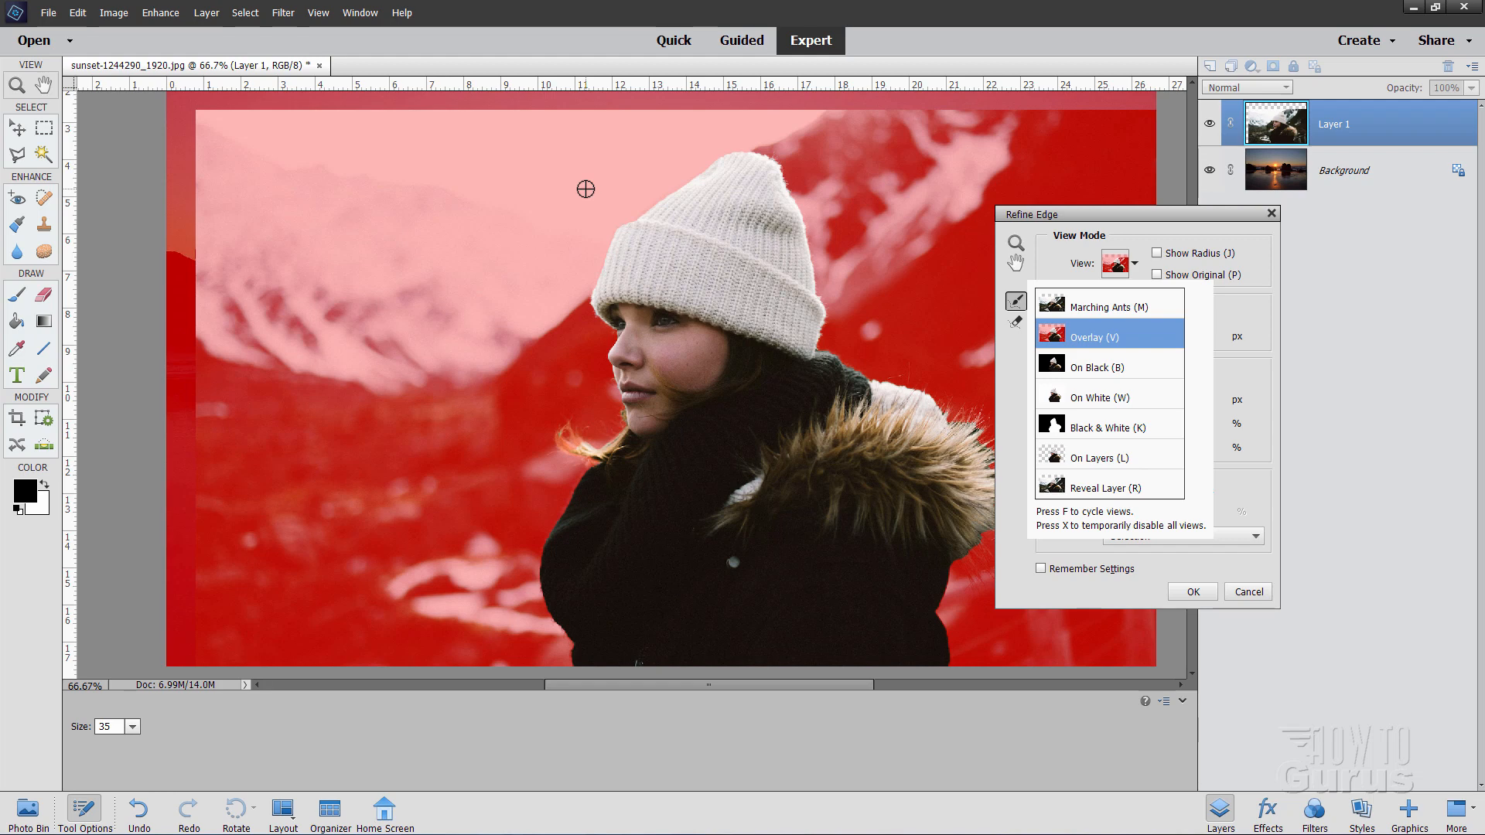
# Step: Brush Refine Radius along the hat, collar and fur hood; output to New Layer with Layer Mask
pyautogui.moveTo(725, 158)
pyautogui.mouseDown()
pyautogui.moveTo(632, 215)
pyautogui.moveTo(604, 191)
pyautogui.moveTo(624, 213)
pyautogui.moveTo(597, 281)
pyautogui.moveTo(576, 295)
pyautogui.moveTo(560, 269)
pyautogui.moveTo(563, 307)
pyautogui.moveTo(590, 292)
pyautogui.moveTo(617, 337)
pyautogui.moveTo(551, 365)
pyautogui.moveTo(638, 343)
pyautogui.moveTo(605, 350)
pyautogui.moveTo(619, 406)
pyautogui.moveTo(557, 412)
pyautogui.moveTo(619, 442)
pyautogui.moveTo(623, 423)
pyautogui.moveTo(597, 451)
pyautogui.moveTo(514, 415)
pyautogui.moveTo(586, 466)
pyautogui.moveTo(565, 503)
pyautogui.moveTo(511, 514)
pyautogui.moveTo(517, 534)
pyautogui.moveTo(559, 511)
pyautogui.moveTo(526, 611)
pyautogui.moveTo(537, 593)
pyautogui.moveTo(570, 650)
pyautogui.moveTo(544, 637)
pyautogui.mouseUp()
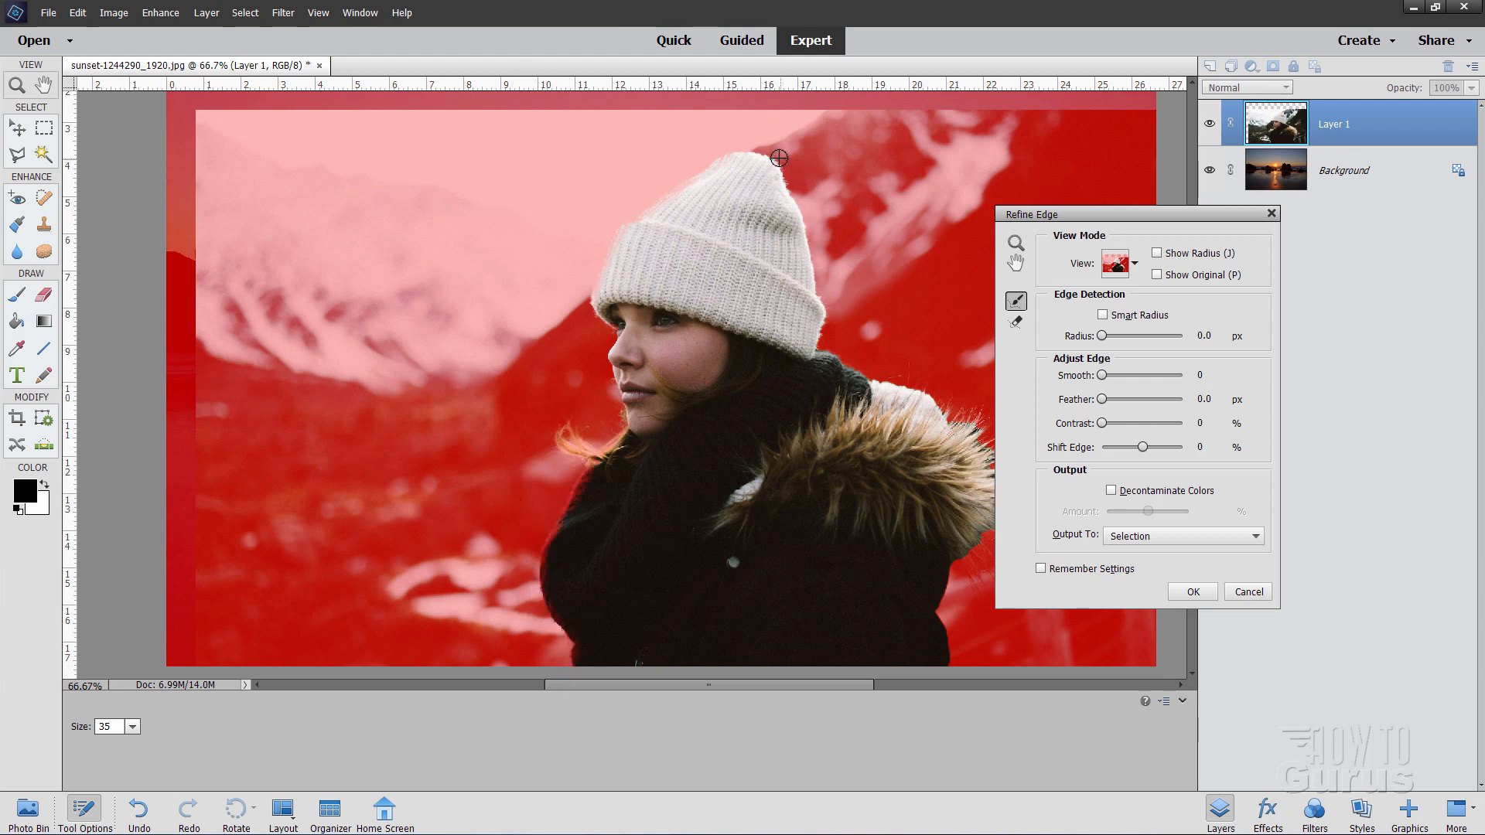
pyautogui.moveTo(745, 151)
pyautogui.mouseDown()
pyautogui.moveTo(791, 174)
pyautogui.moveTo(815, 232)
pyautogui.moveTo(807, 222)
pyautogui.moveTo(818, 294)
pyautogui.moveTo(833, 299)
pyautogui.moveTo(822, 347)
pyautogui.moveTo(954, 417)
pyautogui.mouseUp()
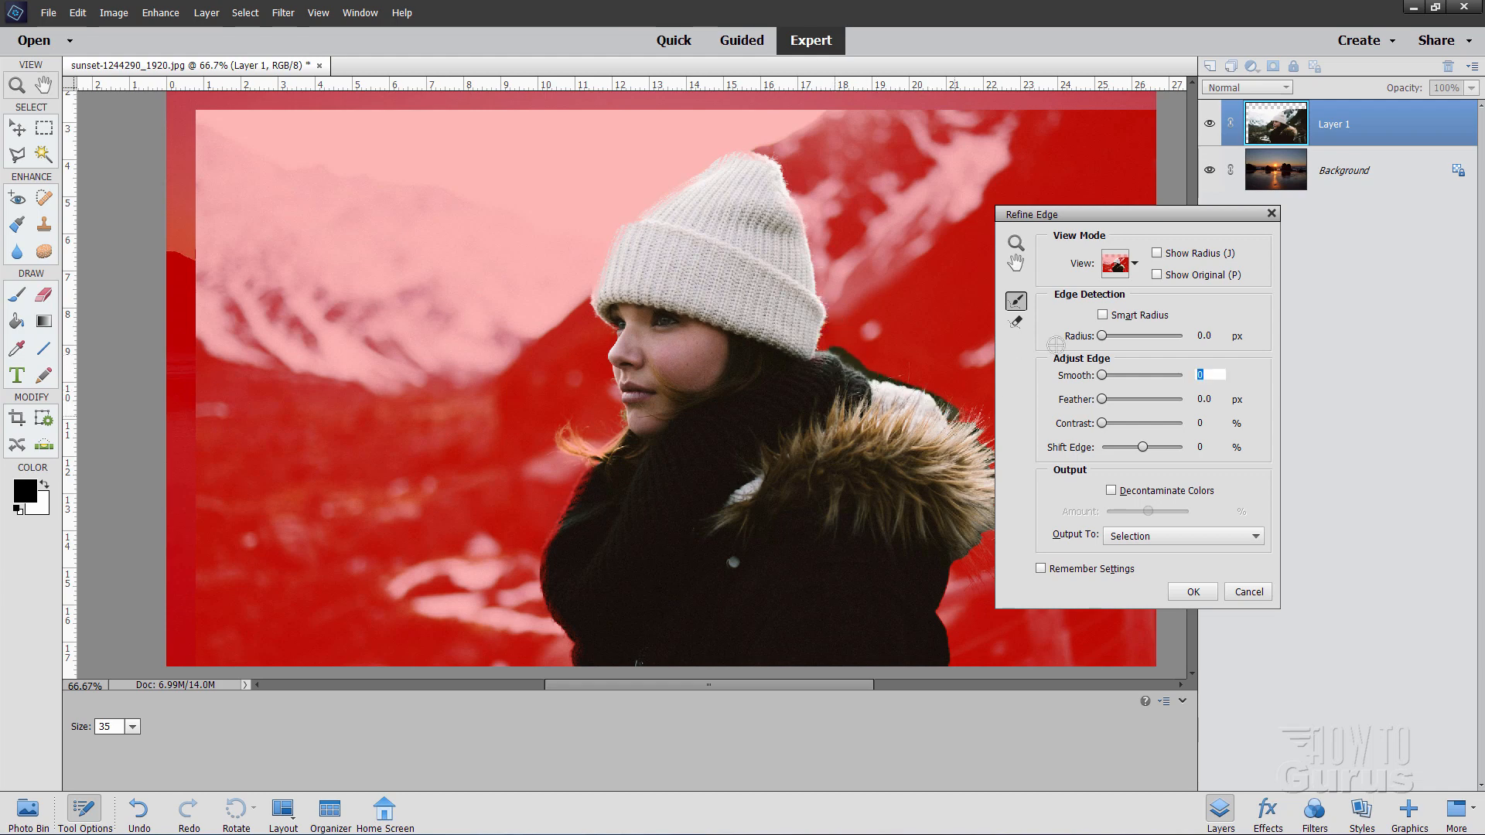
pyautogui.moveTo(1102, 215); pyautogui.dragTo(1156, 220)
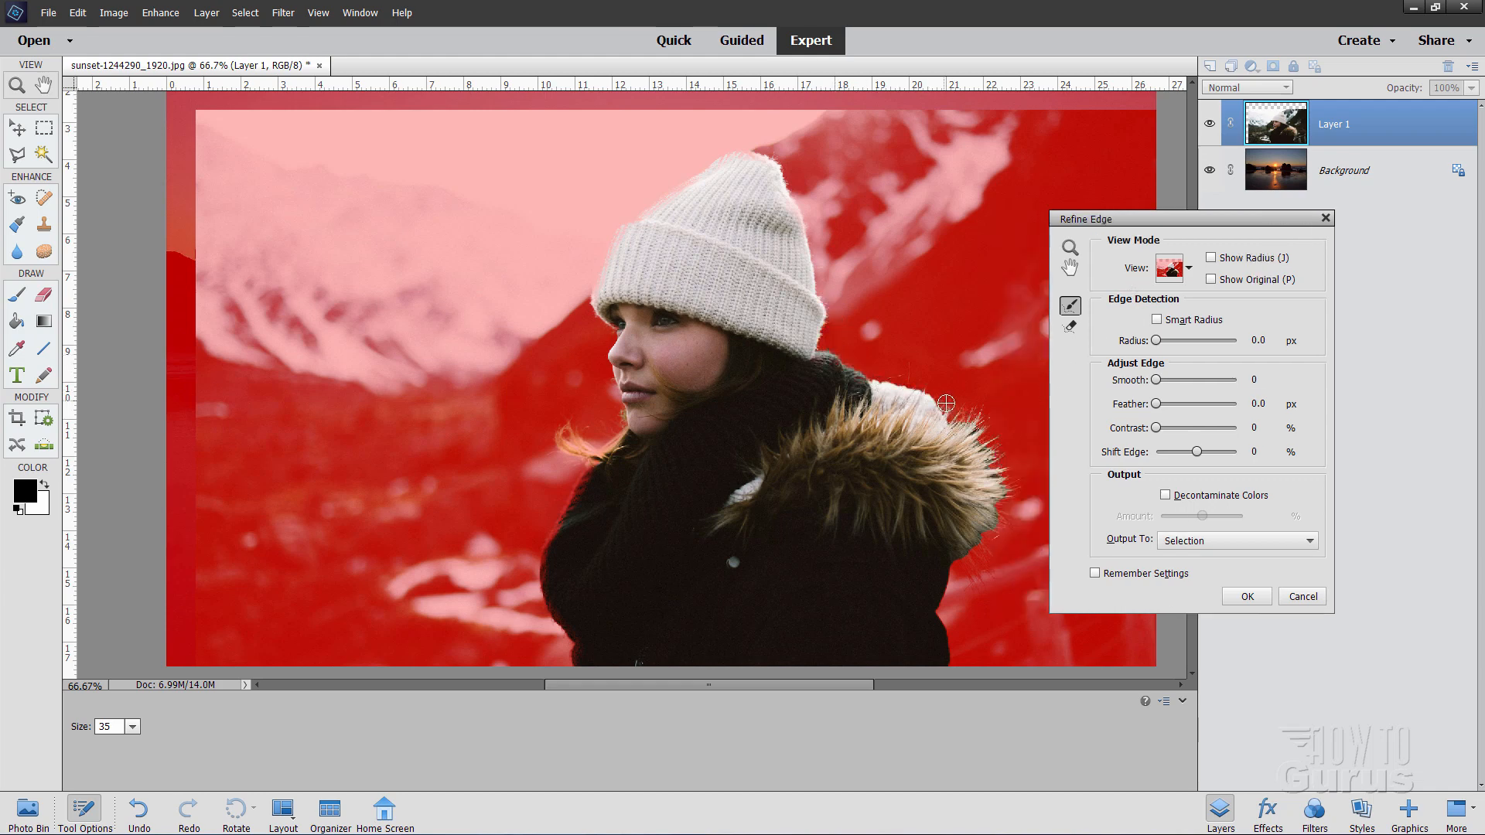
pyautogui.moveTo(946, 402)
pyautogui.mouseDown()
pyautogui.moveTo(1006, 478)
pyautogui.moveTo(992, 450)
pyautogui.moveTo(1000, 516)
pyautogui.moveTo(1013, 466)
pyautogui.moveTo(972, 547)
pyautogui.moveTo(1008, 528)
pyautogui.moveTo(953, 591)
pyautogui.moveTo(1015, 550)
pyautogui.moveTo(955, 560)
pyautogui.moveTo(942, 612)
pyautogui.moveTo(955, 660)
pyautogui.moveTo(977, 635)
pyautogui.moveTo(910, 554)
pyautogui.moveTo(958, 662)
pyautogui.mouseUp()
pyautogui.click(1188, 545)
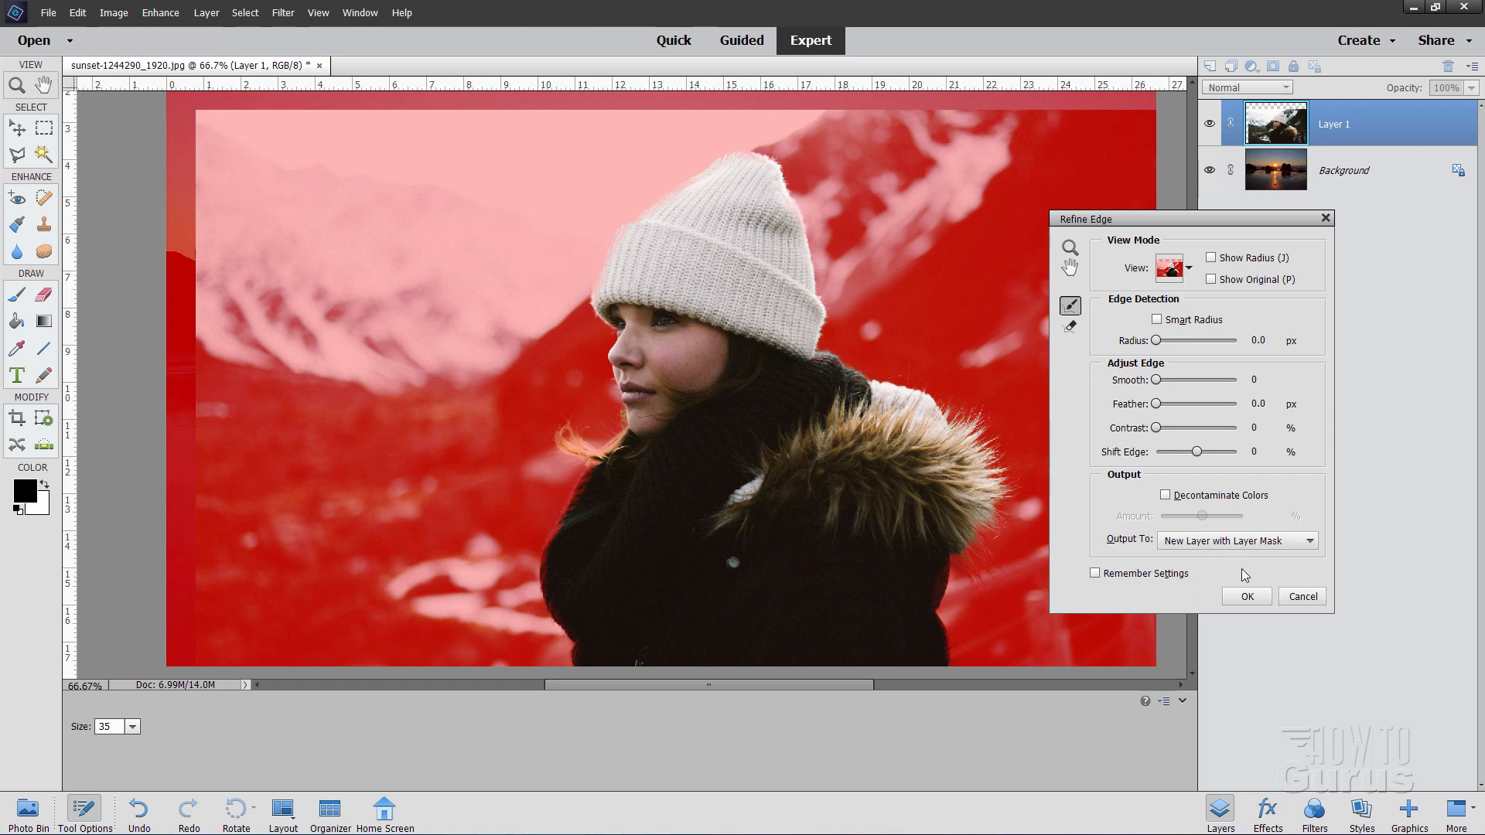
# Step: Apply Refine Edge, creating masked Layer 1 copy with the woman against the beach sky
pyautogui.click(1247, 597)
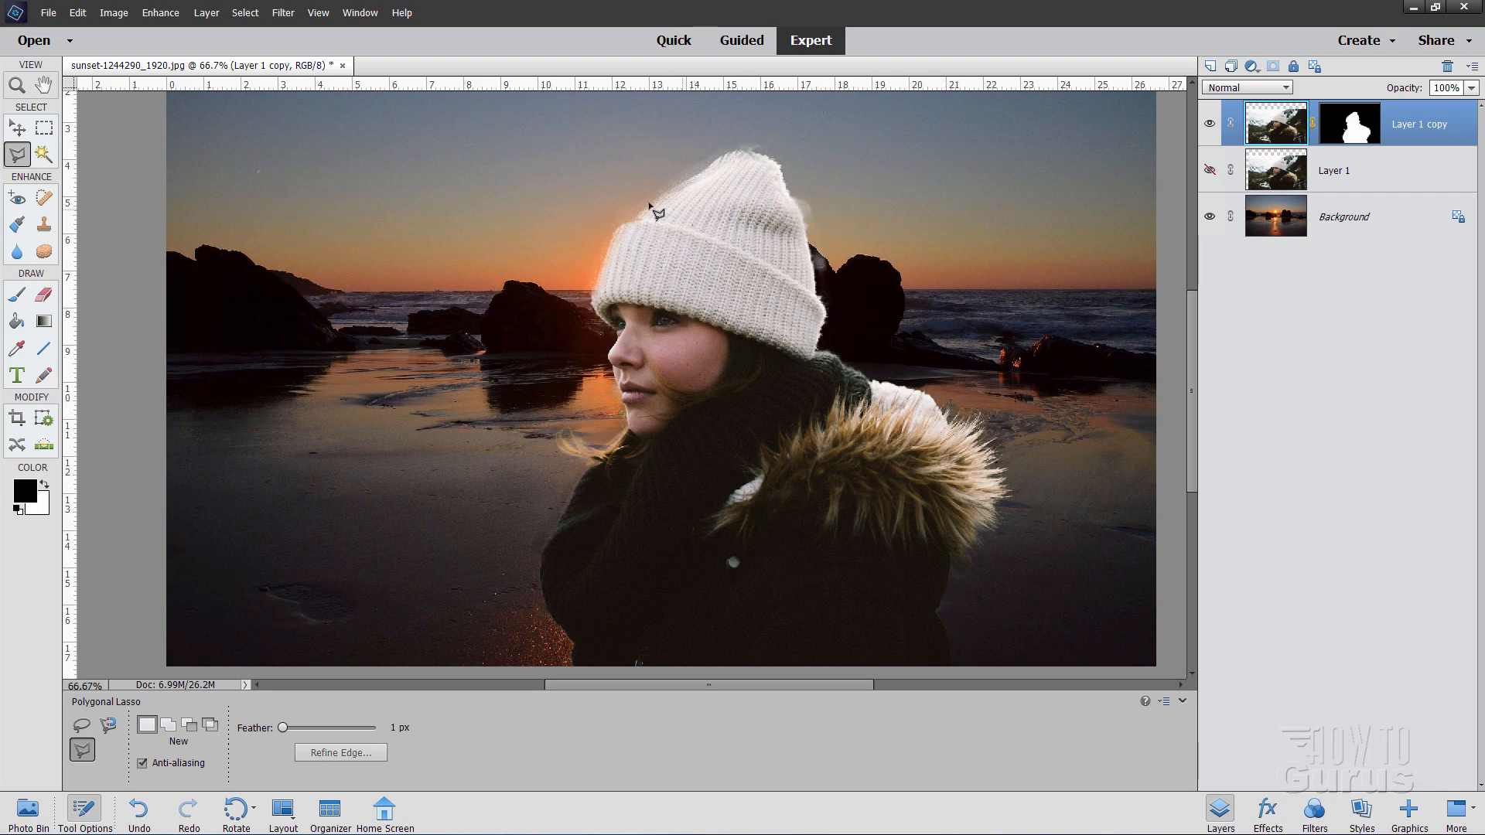
pyautogui.click(16, 85)
# Step: Zoom to 200% on the hat's left edge and target Layer 1 copy's layer mask
pyautogui.click(583, 229)
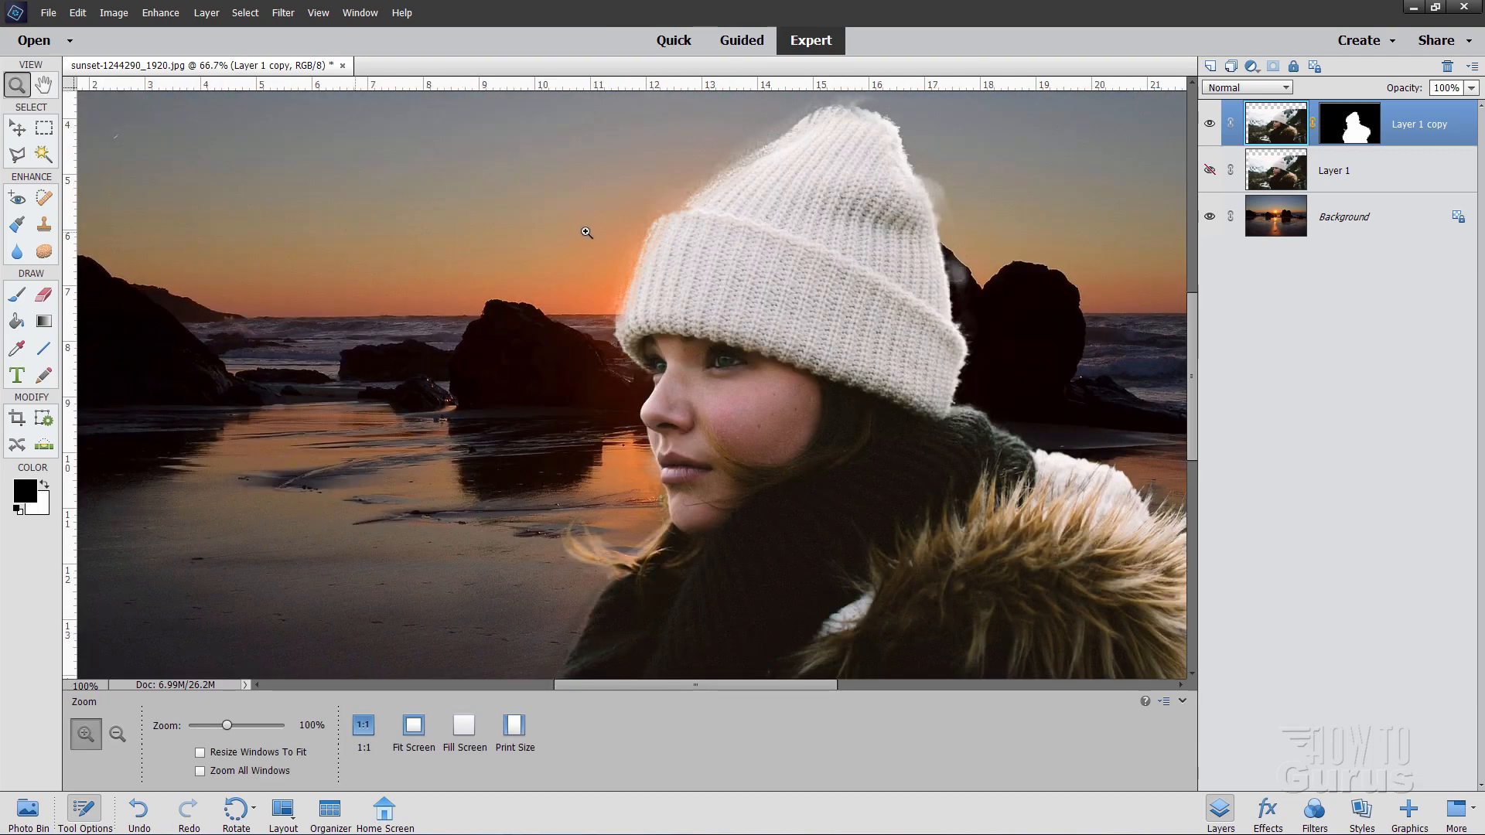
pyautogui.click(661, 234)
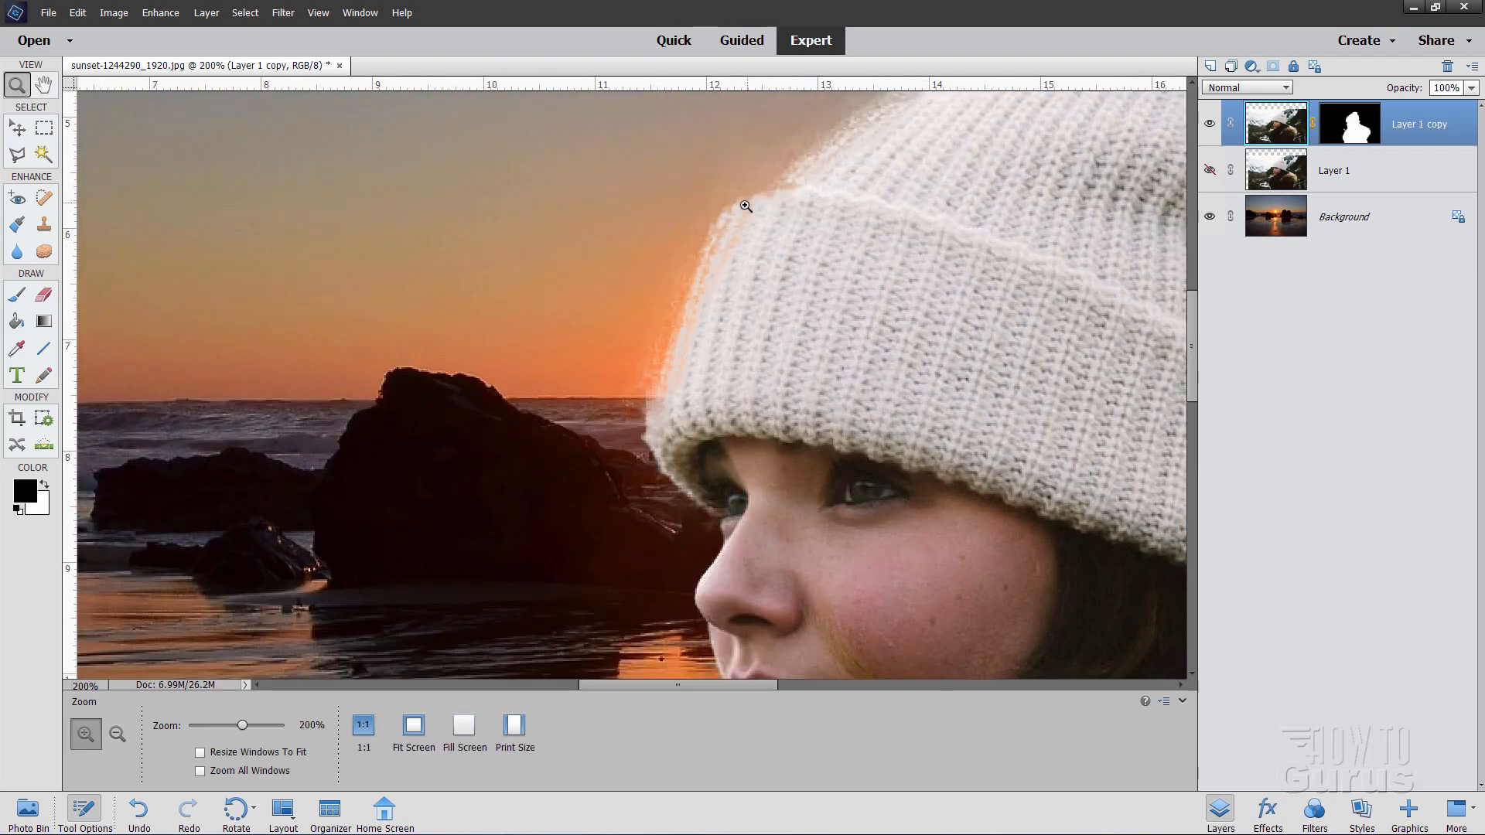
pyautogui.moveTo(675, 366); pyautogui.dragTo(552, 420)
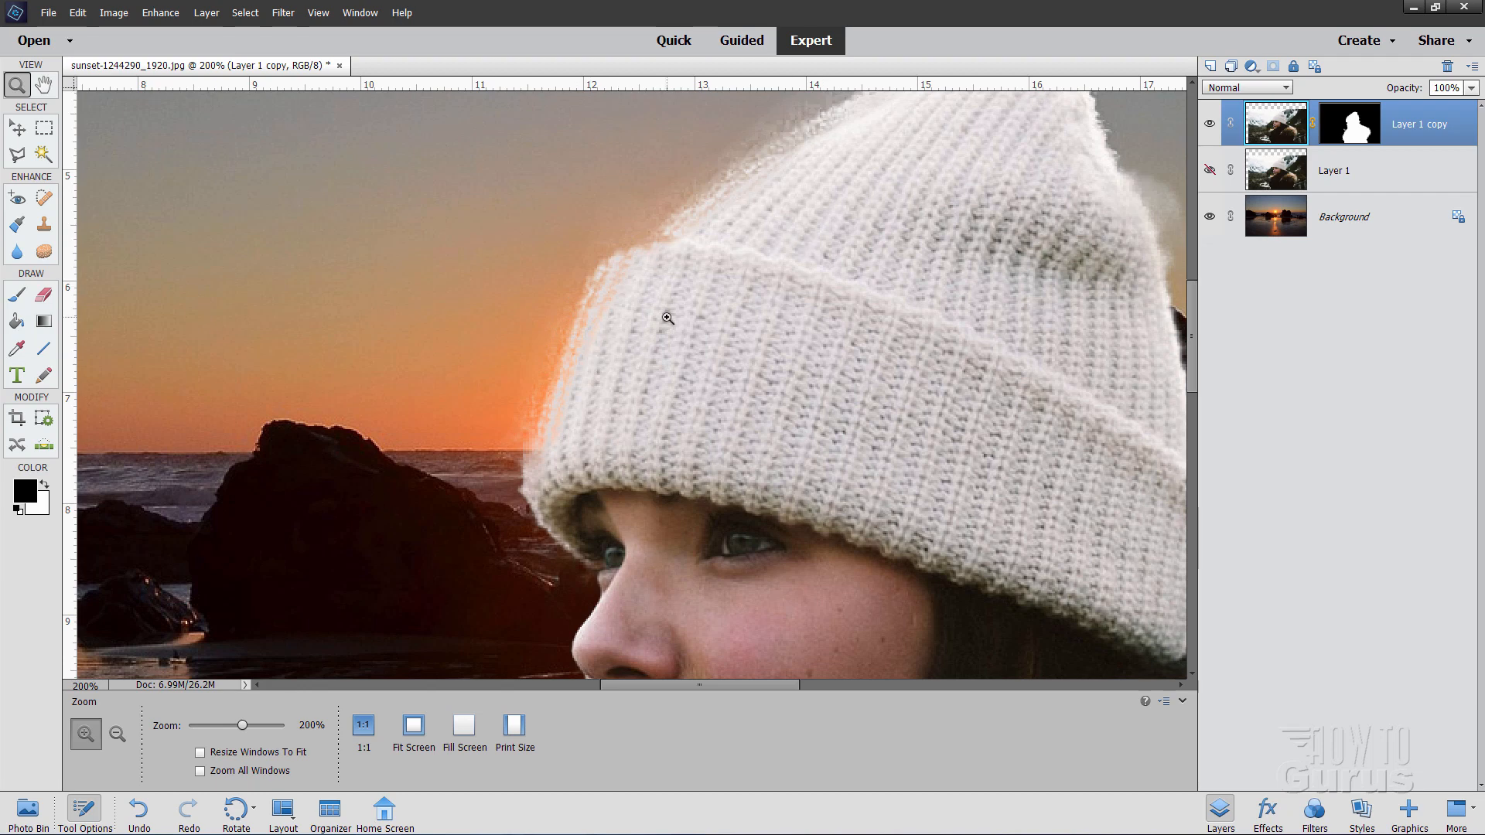
pyautogui.click(1365, 137)
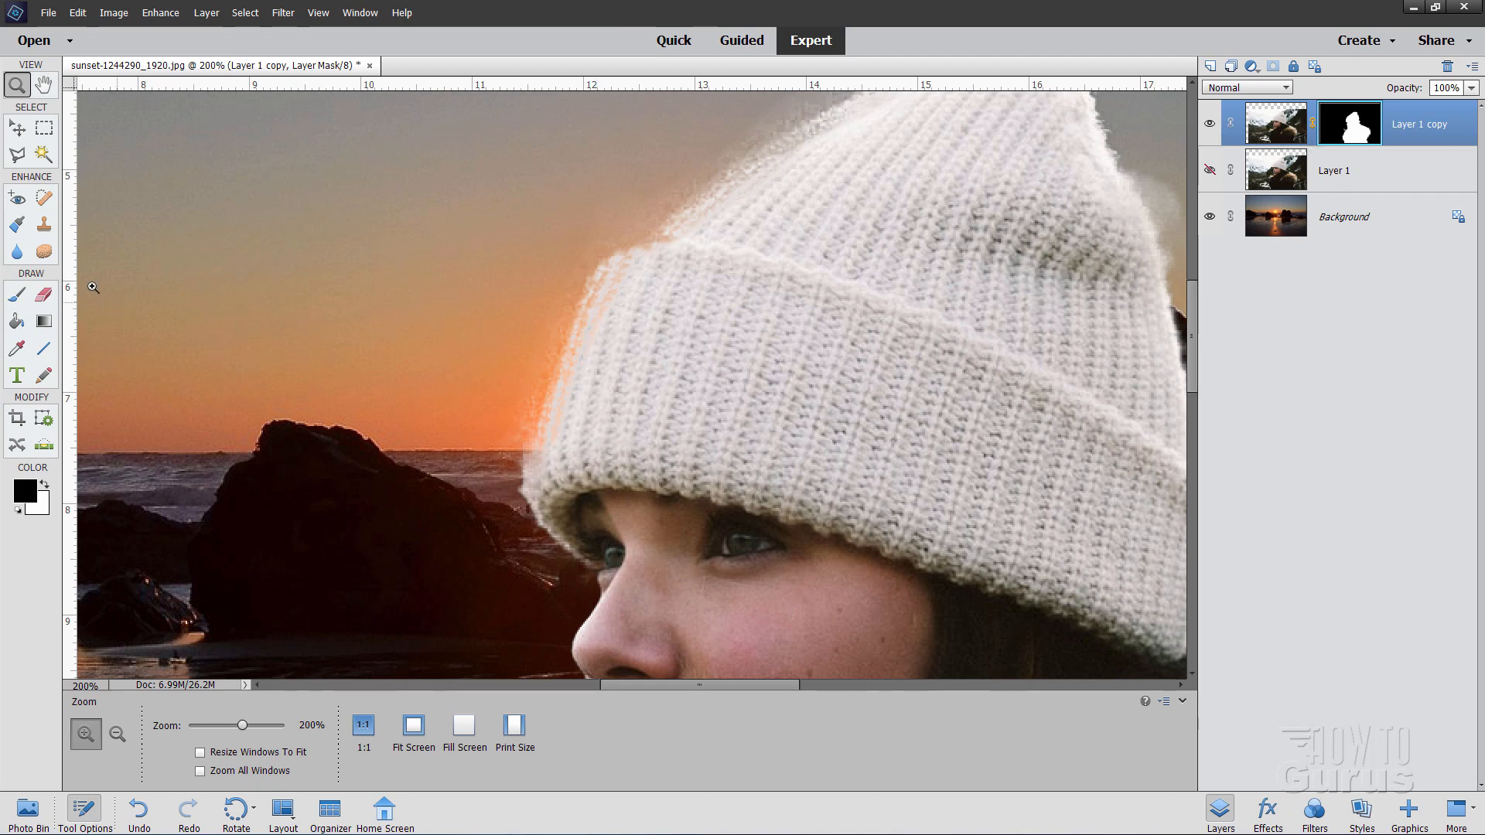
# Step: Burn away the pale halo at the hat's tip and right edge (Midtones, 30 px, 50% exposure)
pyautogui.click(44, 252)
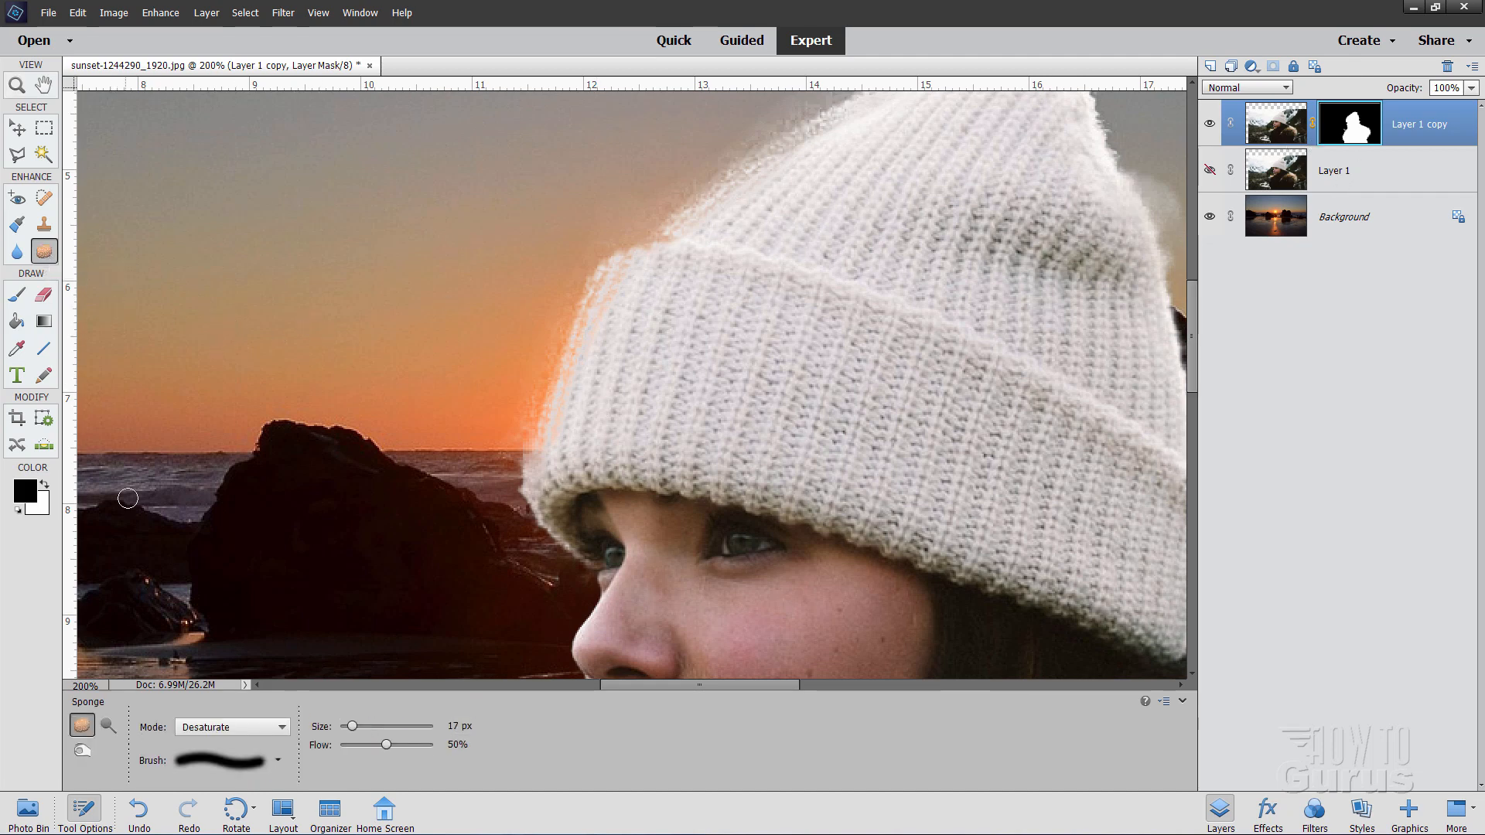
pyautogui.click(82, 751)
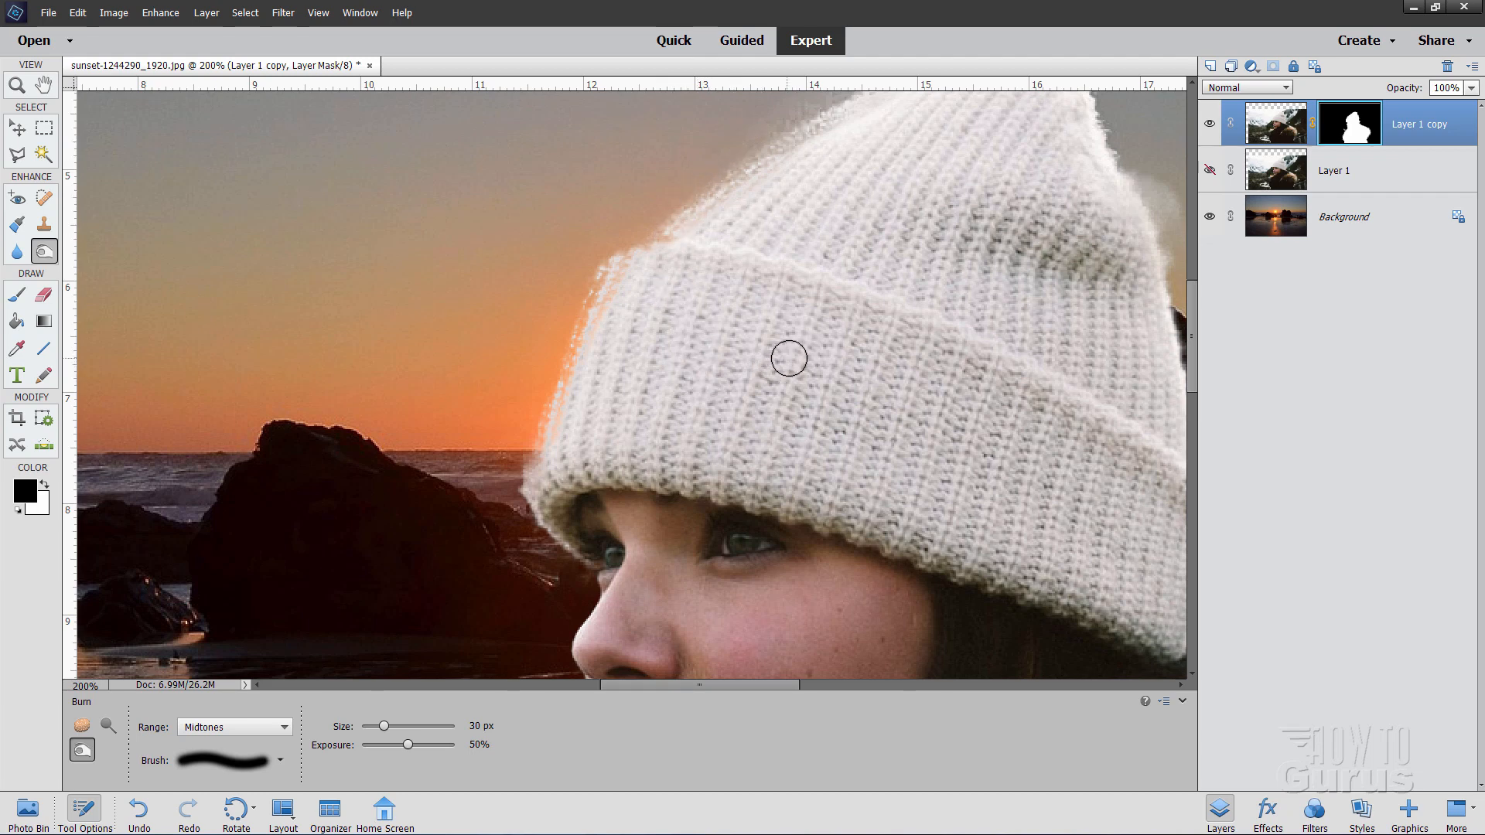
pyautogui.press('space')
pyautogui.moveTo(789, 359); pyautogui.dragTo(542, 491)
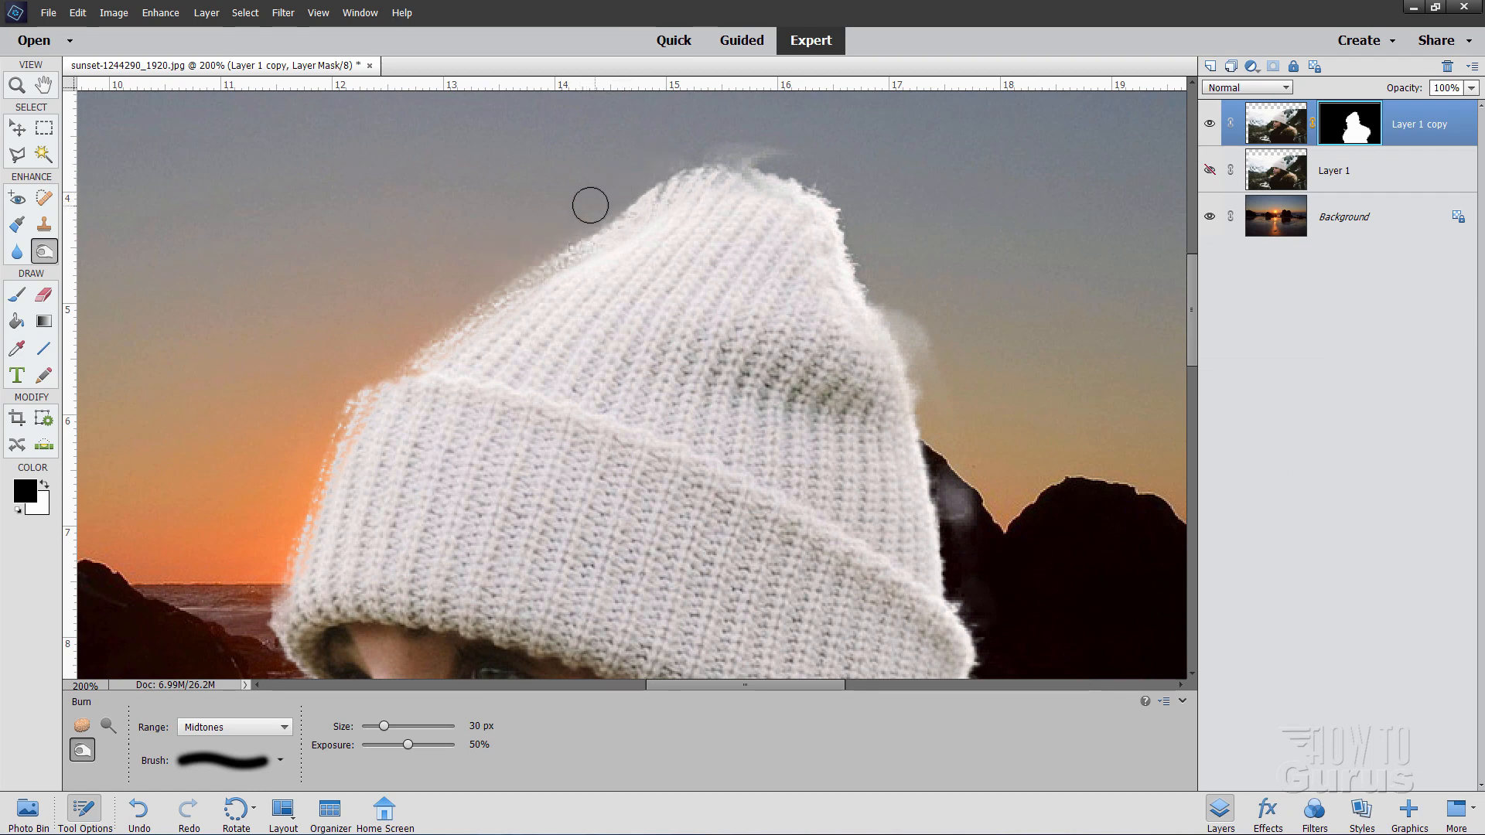
pyautogui.moveTo(635, 181)
pyautogui.mouseDown()
pyautogui.moveTo(741, 152)
pyautogui.moveTo(727, 141)
pyautogui.moveTo(803, 167)
pyautogui.moveTo(686, 147)
pyautogui.moveTo(785, 159)
pyautogui.moveTo(709, 146)
pyautogui.moveTo(664, 162)
pyautogui.mouseUp()
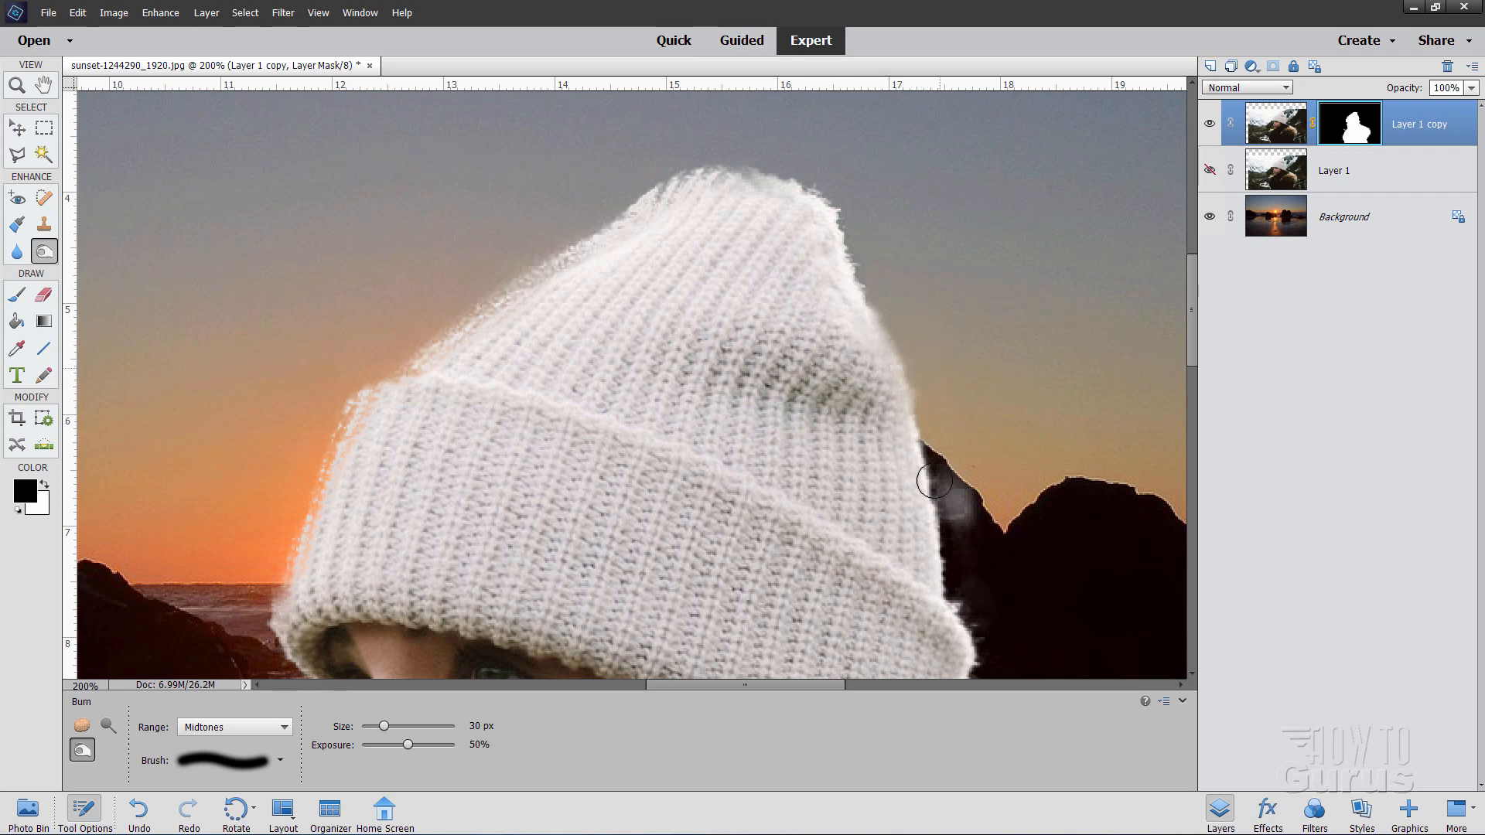
pyautogui.moveTo(934, 481)
pyautogui.mouseDown()
pyautogui.moveTo(963, 495)
pyautogui.moveTo(972, 526)
pyautogui.mouseUp()
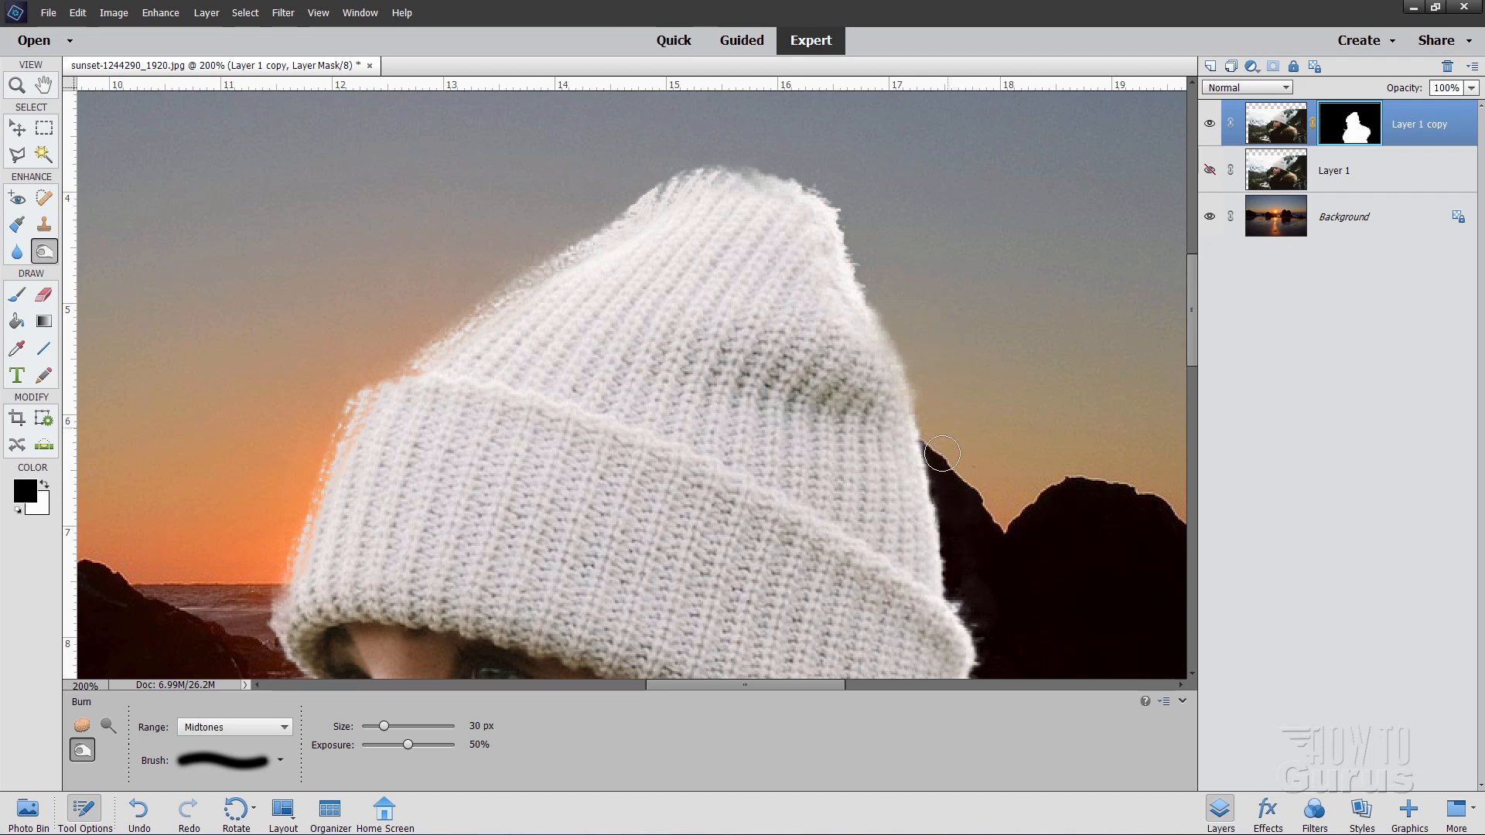
pyautogui.moveTo(993, 639)
pyautogui.mouseDown()
pyautogui.moveTo(952, 573)
pyautogui.moveTo(942, 603)
pyautogui.moveTo(824, 543)
pyautogui.mouseUp()
pyautogui.press('space')
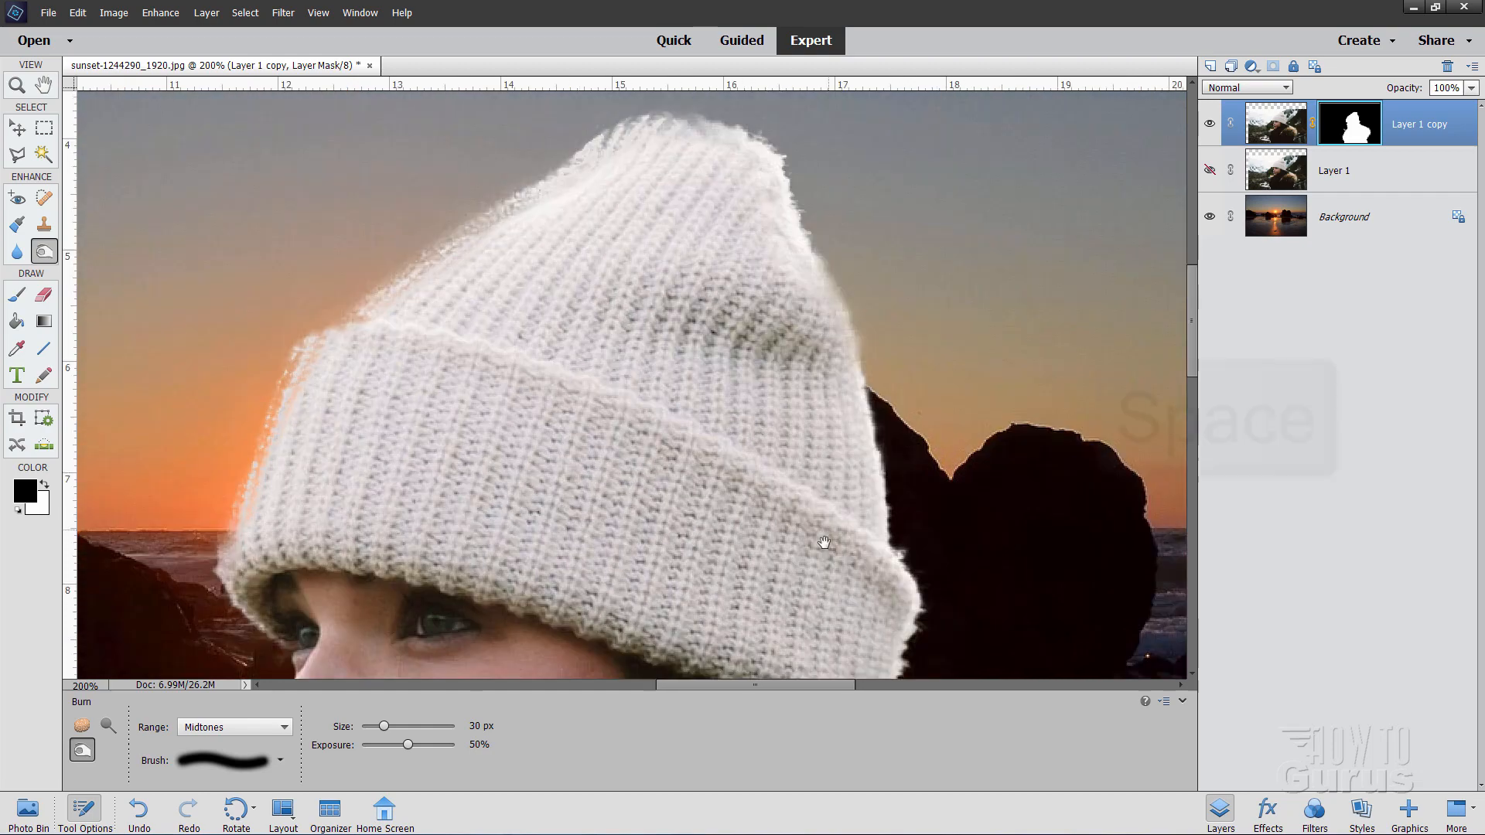
pyautogui.moveTo(821, 612)
pyautogui.mouseDown()
pyautogui.moveTo(822, 463)
pyautogui.moveTo(750, 358)
pyautogui.moveTo(661, 317)
pyautogui.mouseUp()
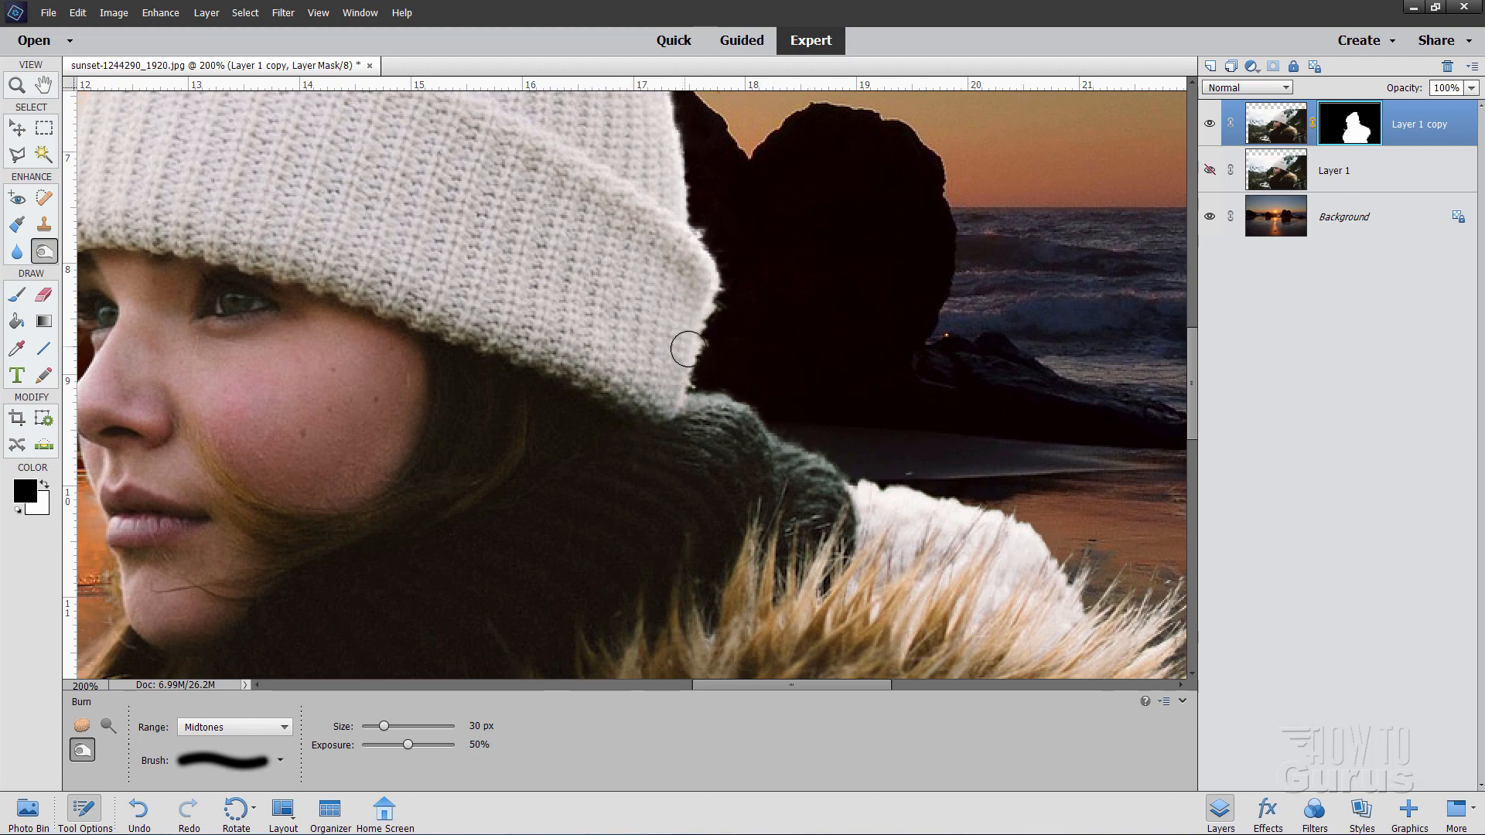
pyautogui.moveTo(930, 458); pyautogui.dragTo(530, 246)
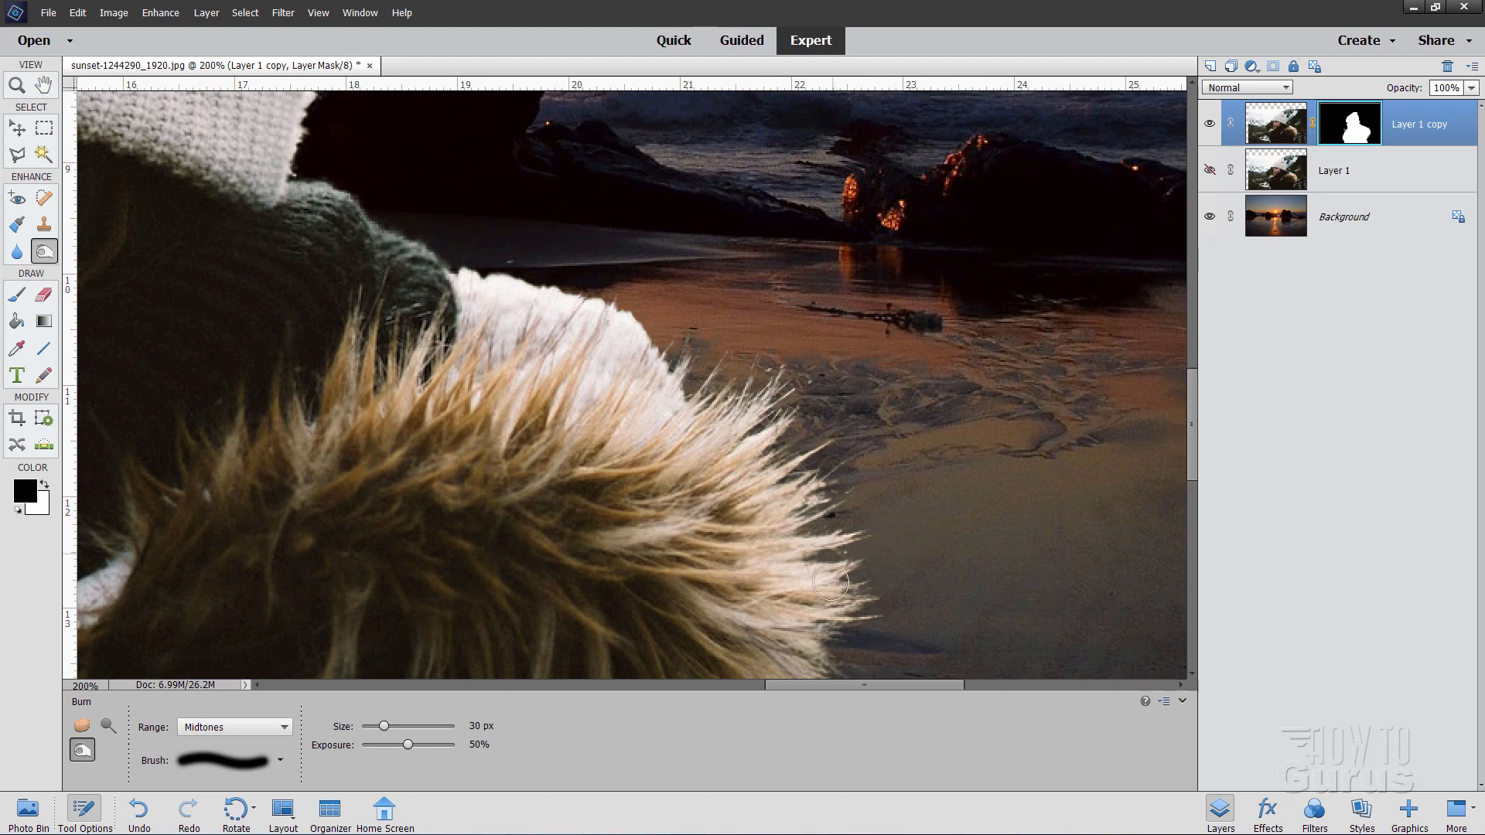
pyautogui.moveTo(901, 570)
pyautogui.mouseDown()
pyautogui.moveTo(862, 311)
pyautogui.moveTo(848, 368)
pyautogui.mouseUp()
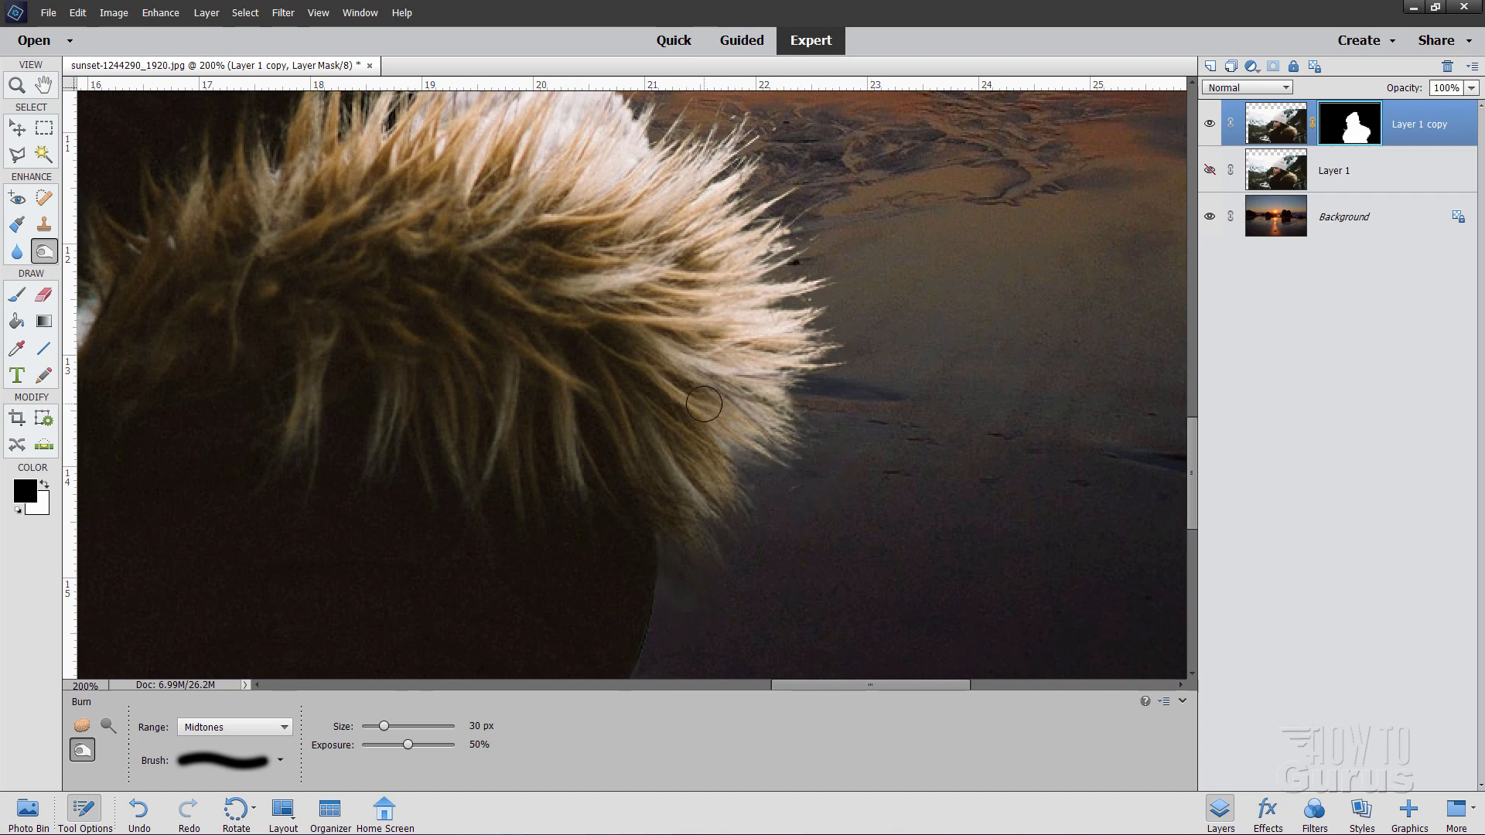
pyautogui.moveTo(824, 272); pyautogui.dragTo(847, 345)
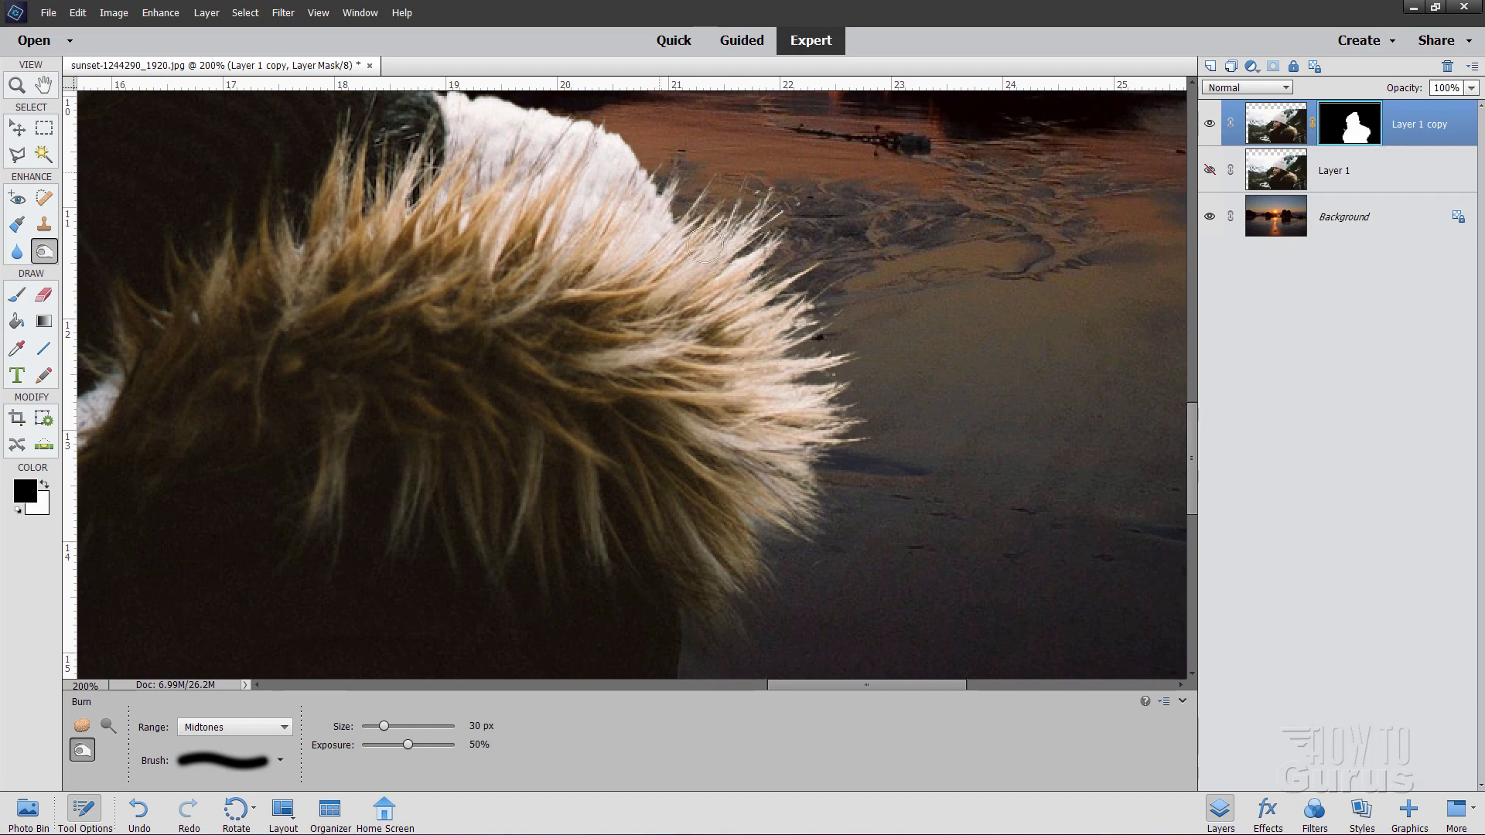
pyautogui.moveTo(895, 537); pyautogui.dragTo(906, 257)
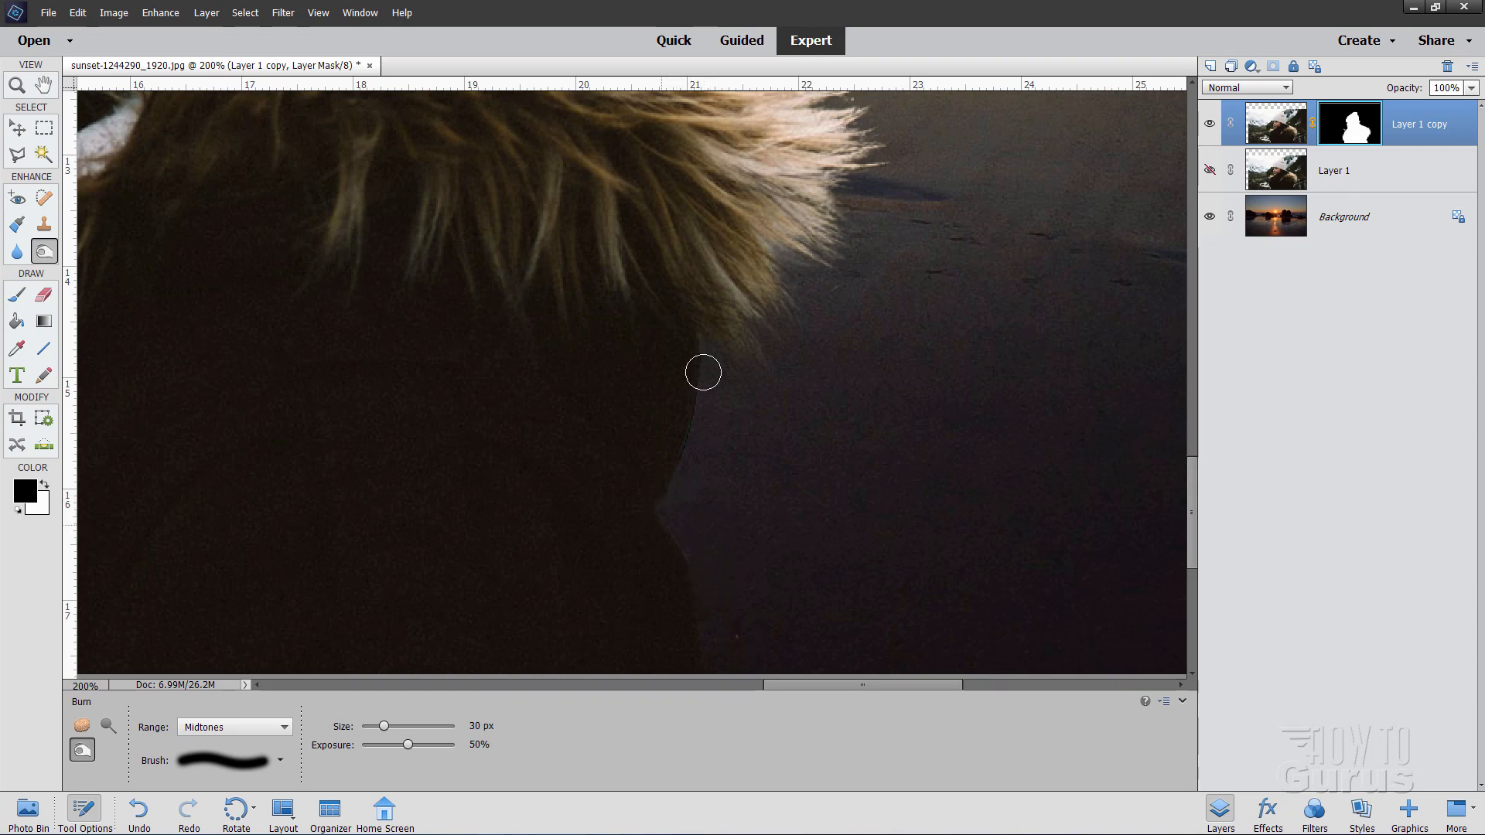
pyautogui.moveTo(746, 499); pyautogui.dragTo(730, 283)
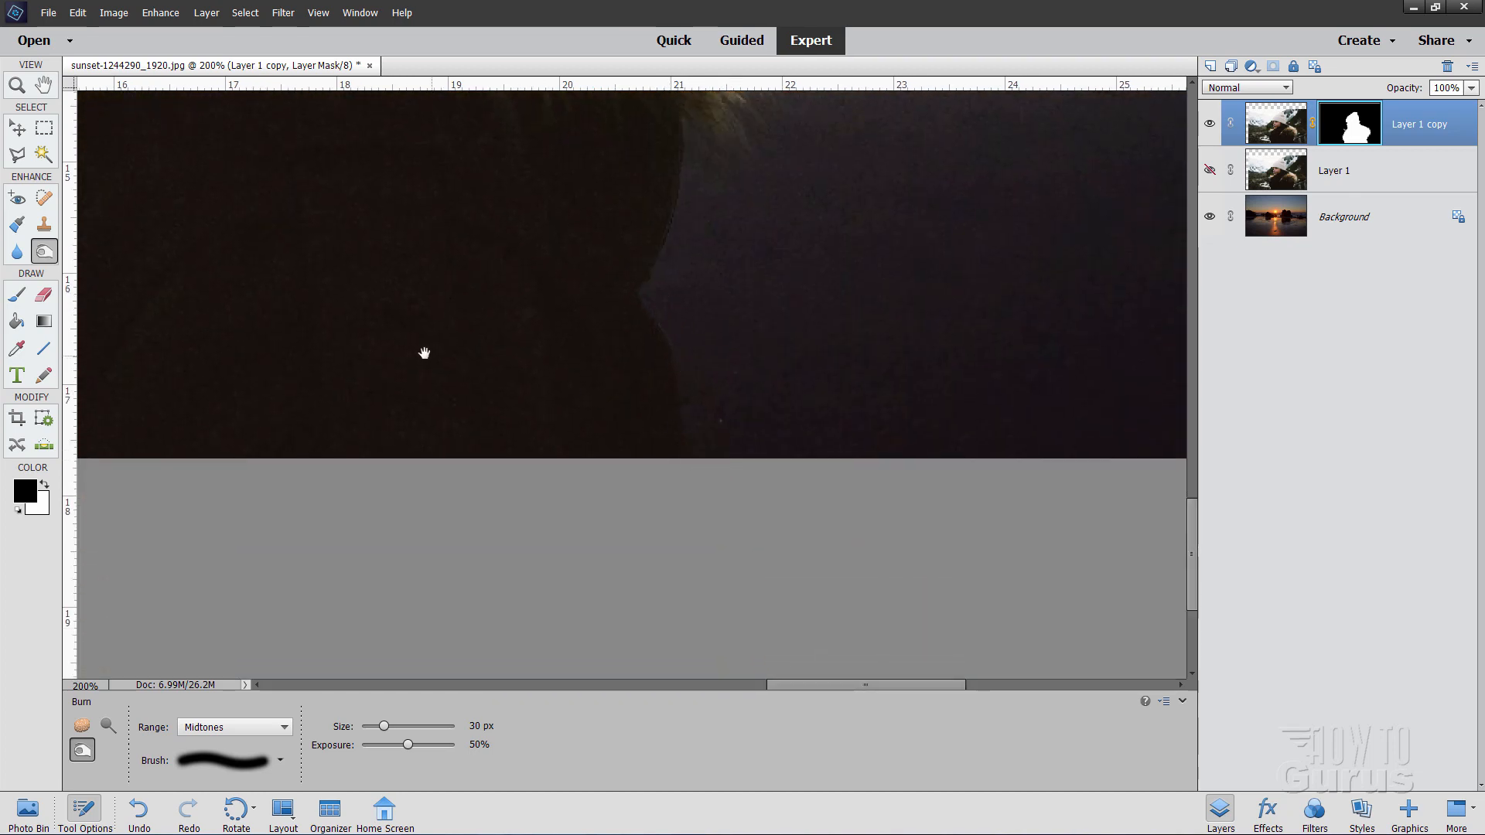
pyautogui.moveTo(424, 353); pyautogui.dragTo(997, 474)
pyautogui.moveTo(447, 444); pyautogui.dragTo(769, 467)
pyautogui.moveTo(471, 488); pyautogui.dragTo(573, 484)
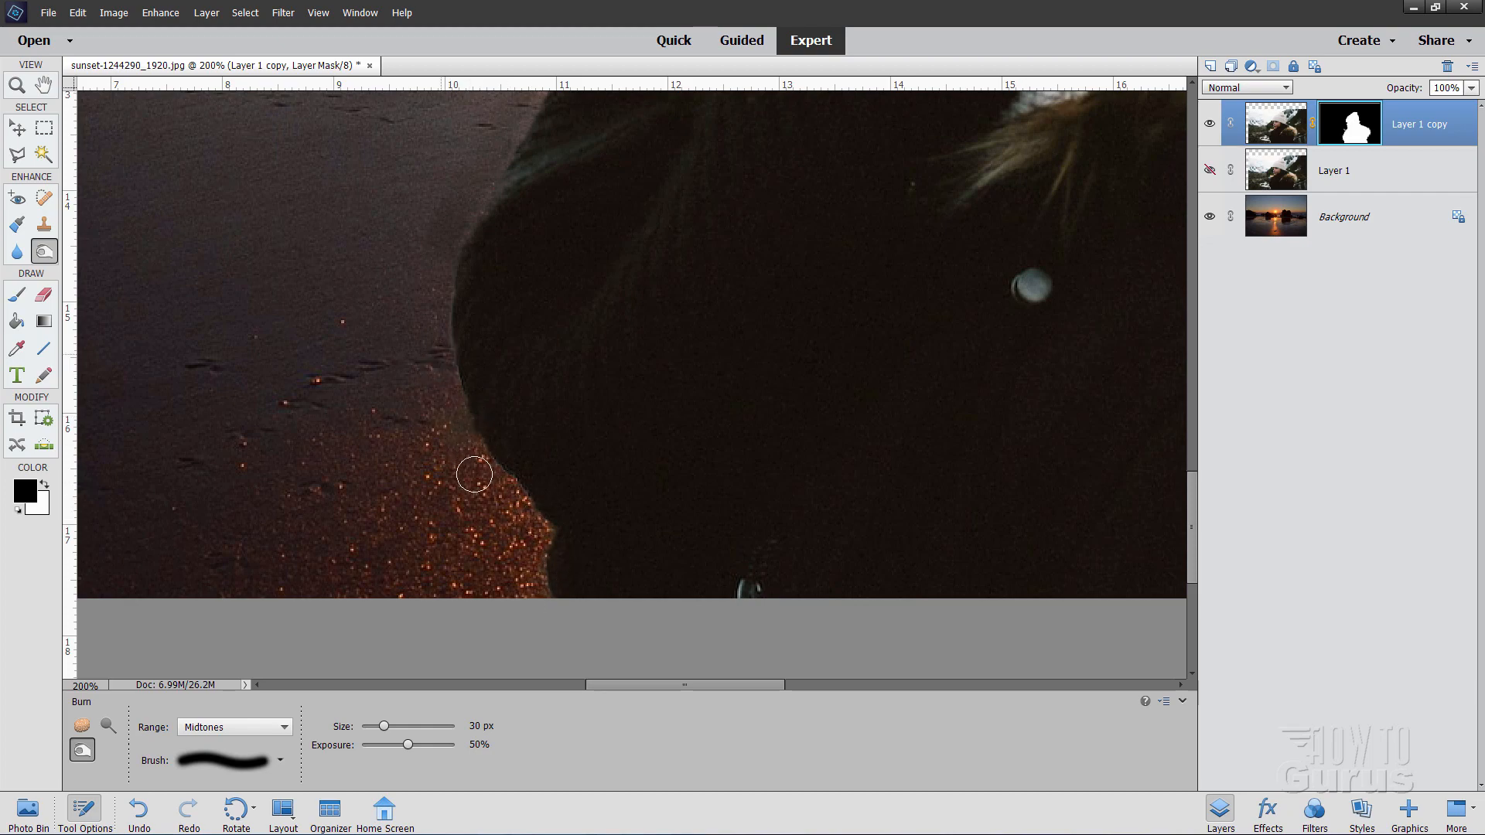
pyautogui.moveTo(428, 168); pyautogui.dragTo(439, 390)
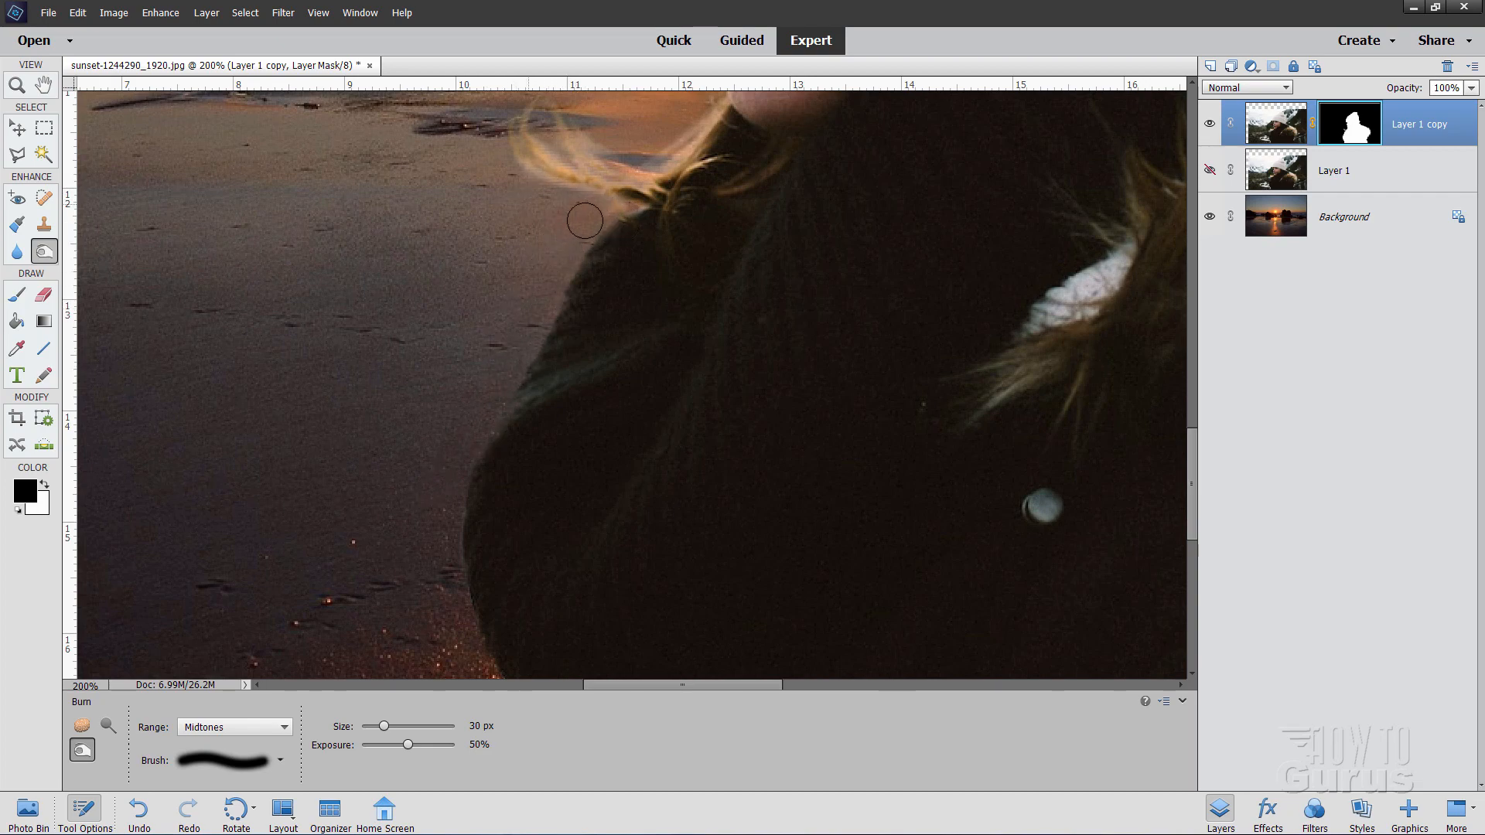
pyautogui.scroll(4, 585, 221)
pyautogui.hscroll(2, 532, 276)
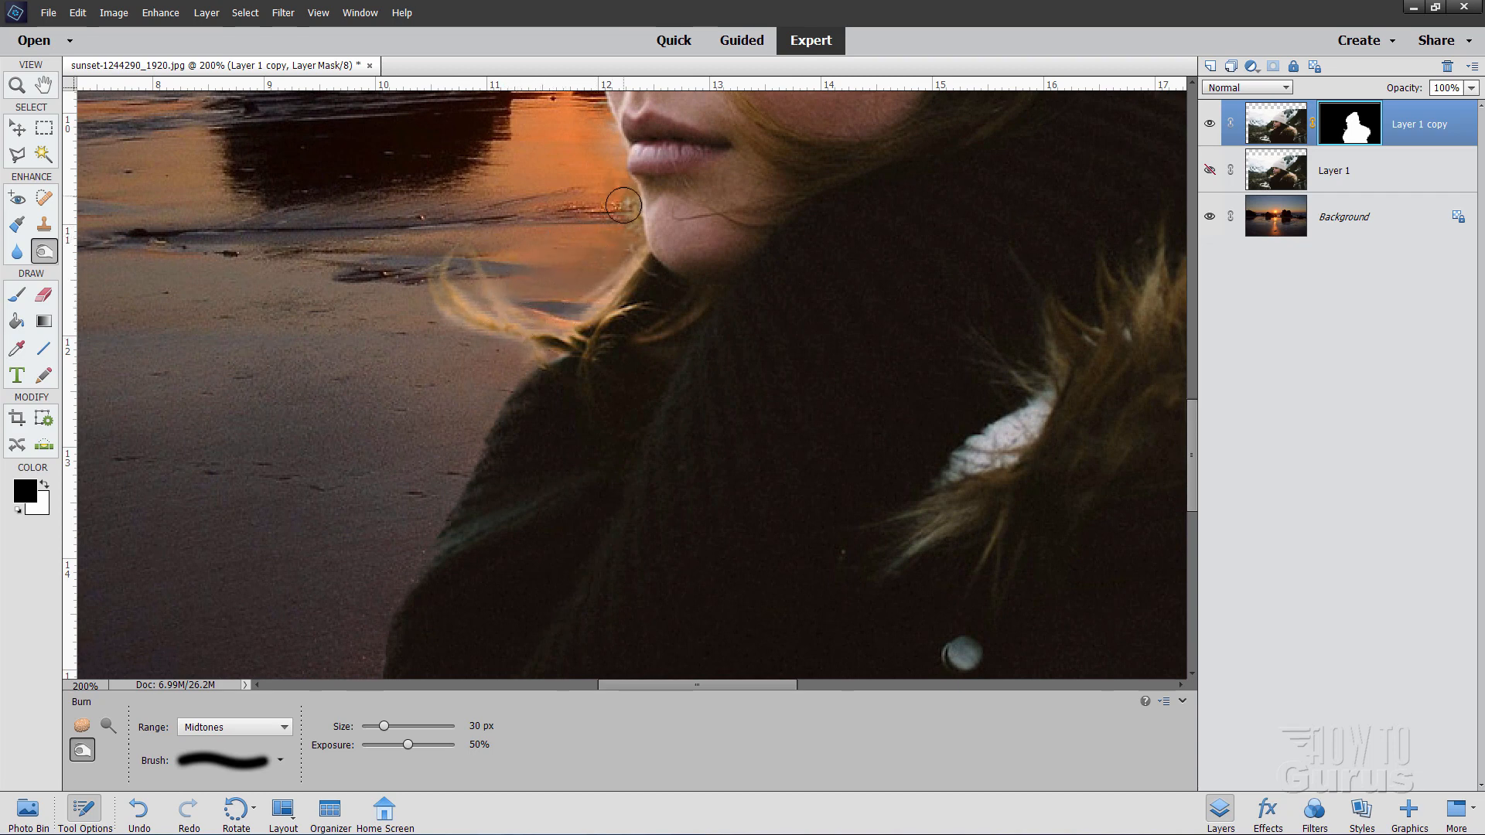
pyautogui.moveTo(550, 159); pyautogui.dragTo(511, 350)
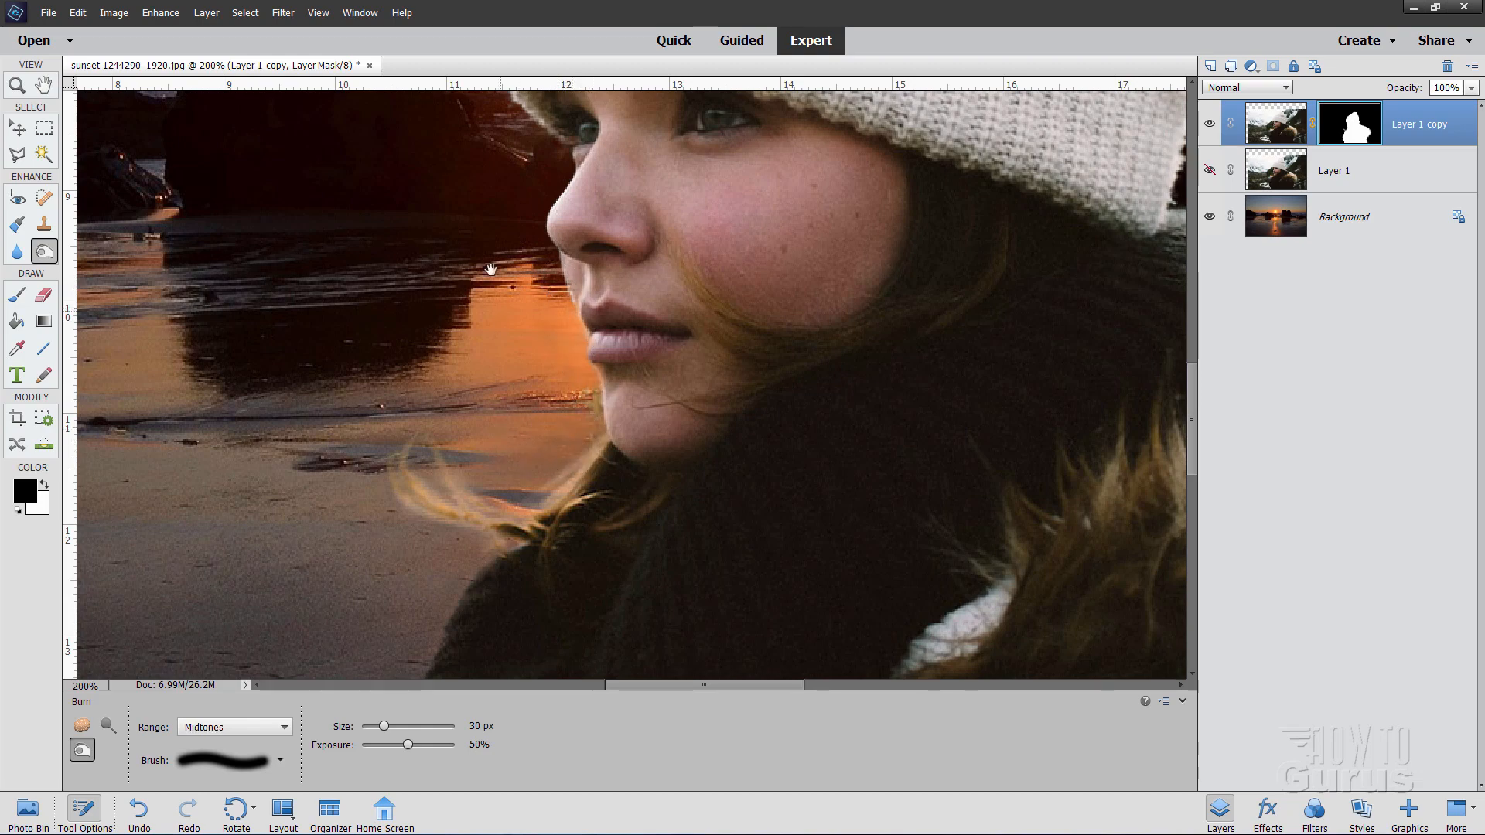
pyautogui.moveTo(497, 182); pyautogui.dragTo(488, 351)
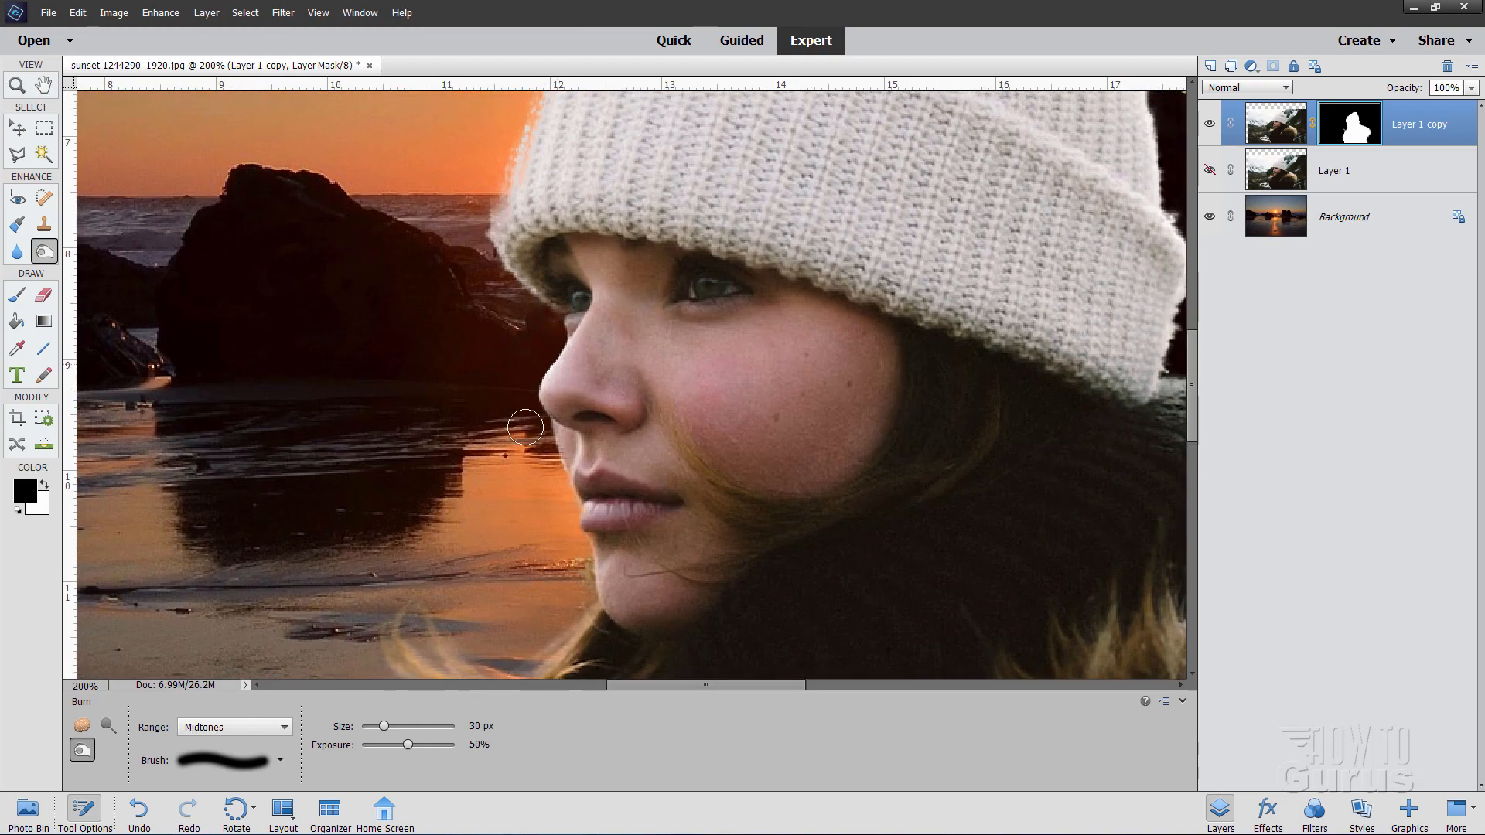
pyautogui.moveTo(489, 314); pyautogui.dragTo(399, 514)
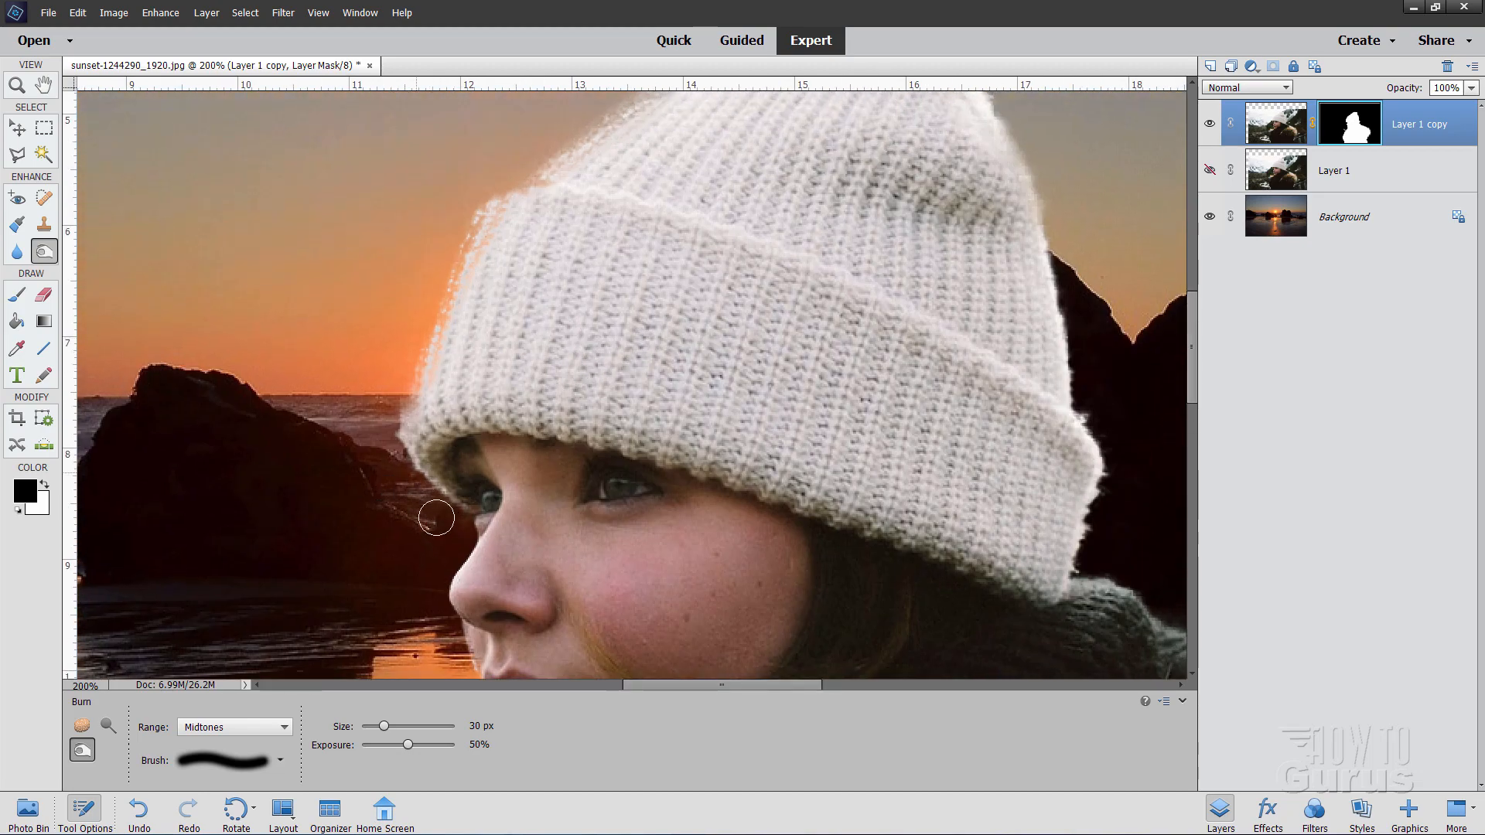
pyautogui.moveTo(506, 272); pyautogui.dragTo(458, 397)
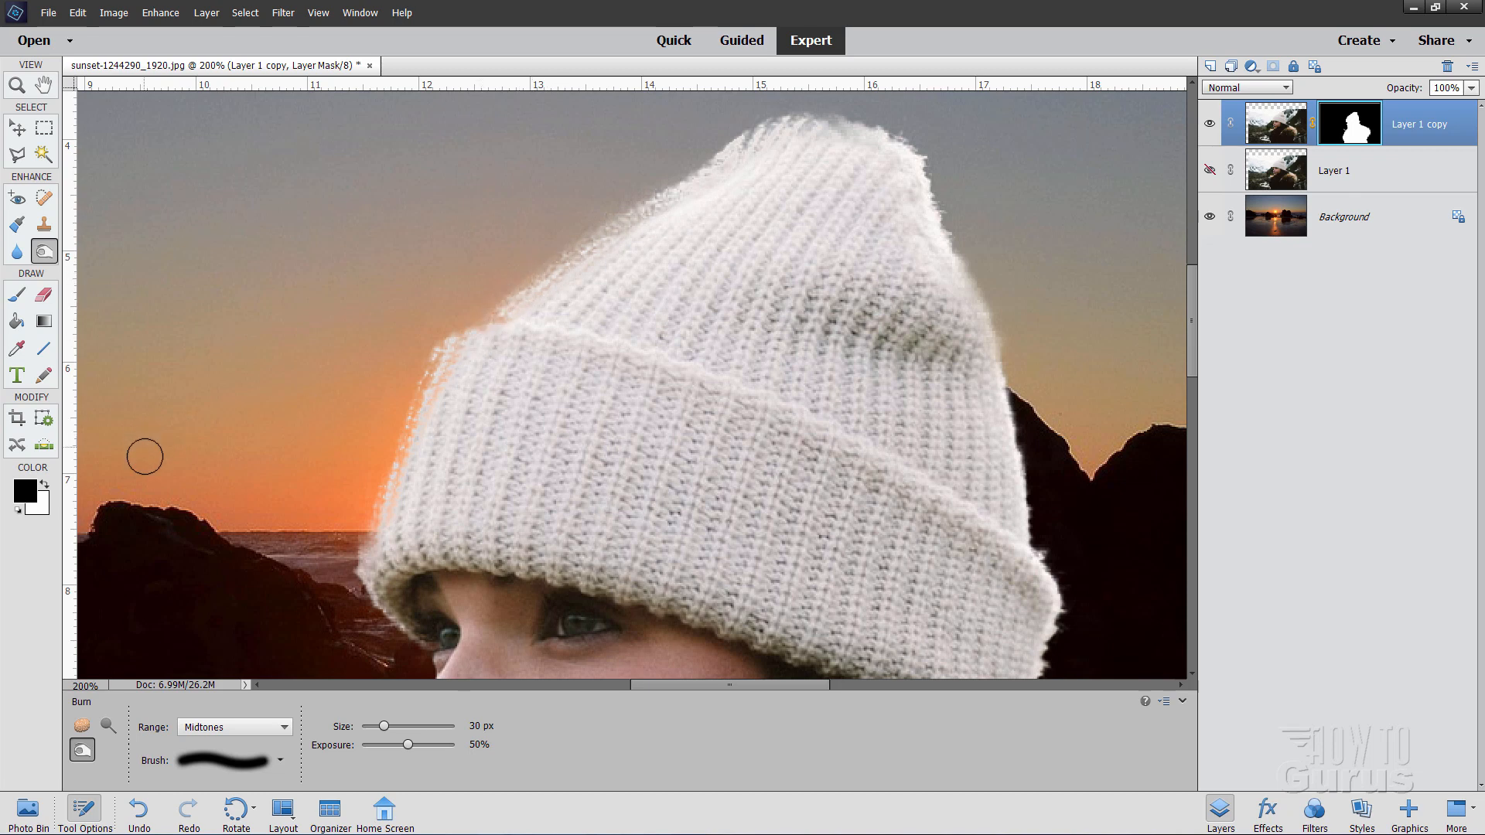
# Step: Make white the foreground colour and pick the 27 px soft brush preset
pyautogui.click(44, 485)
pyautogui.click(17, 294)
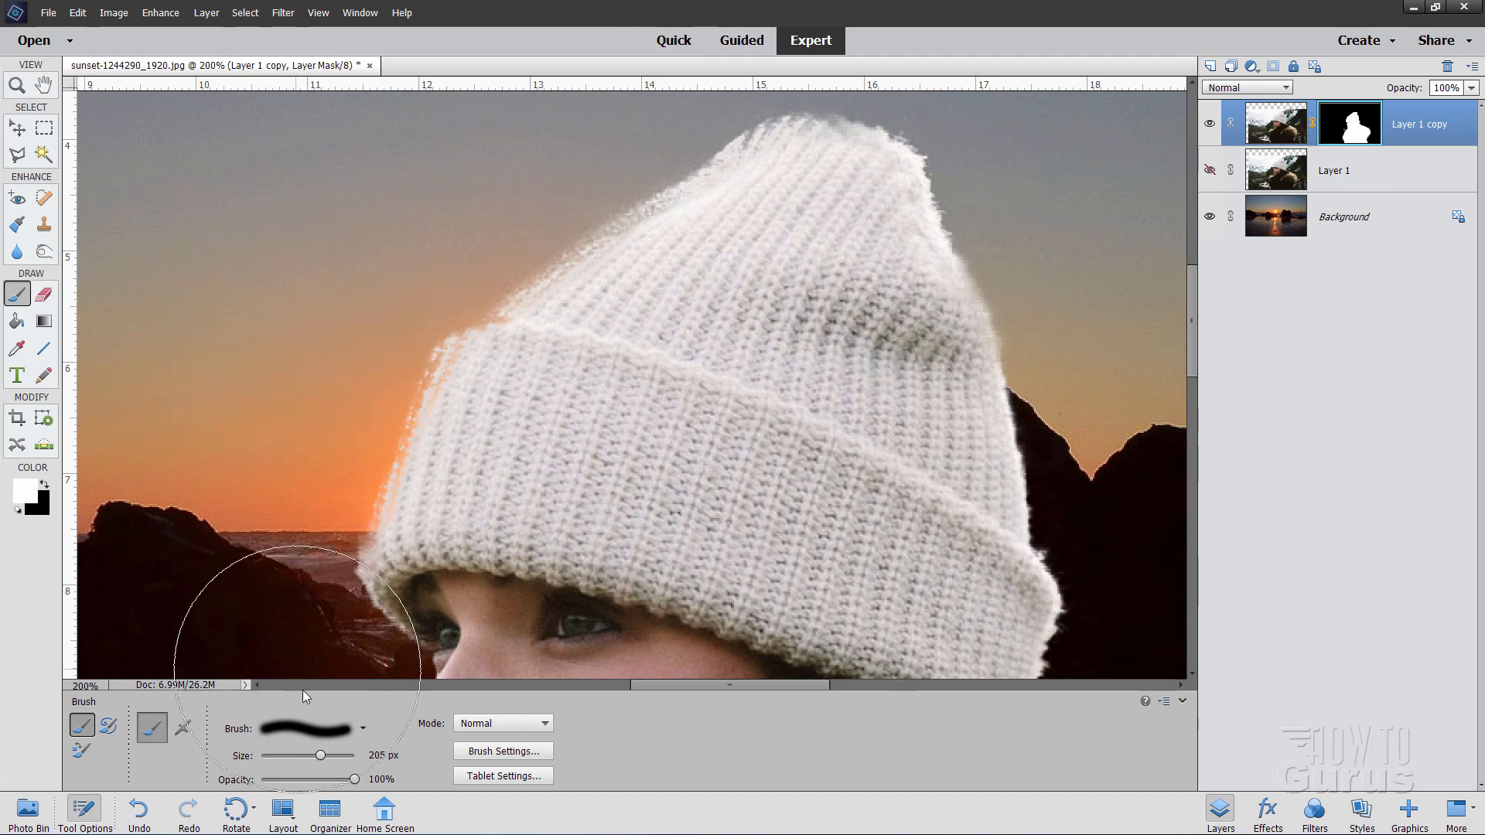
pyautogui.click(363, 729)
pyautogui.click(271, 661)
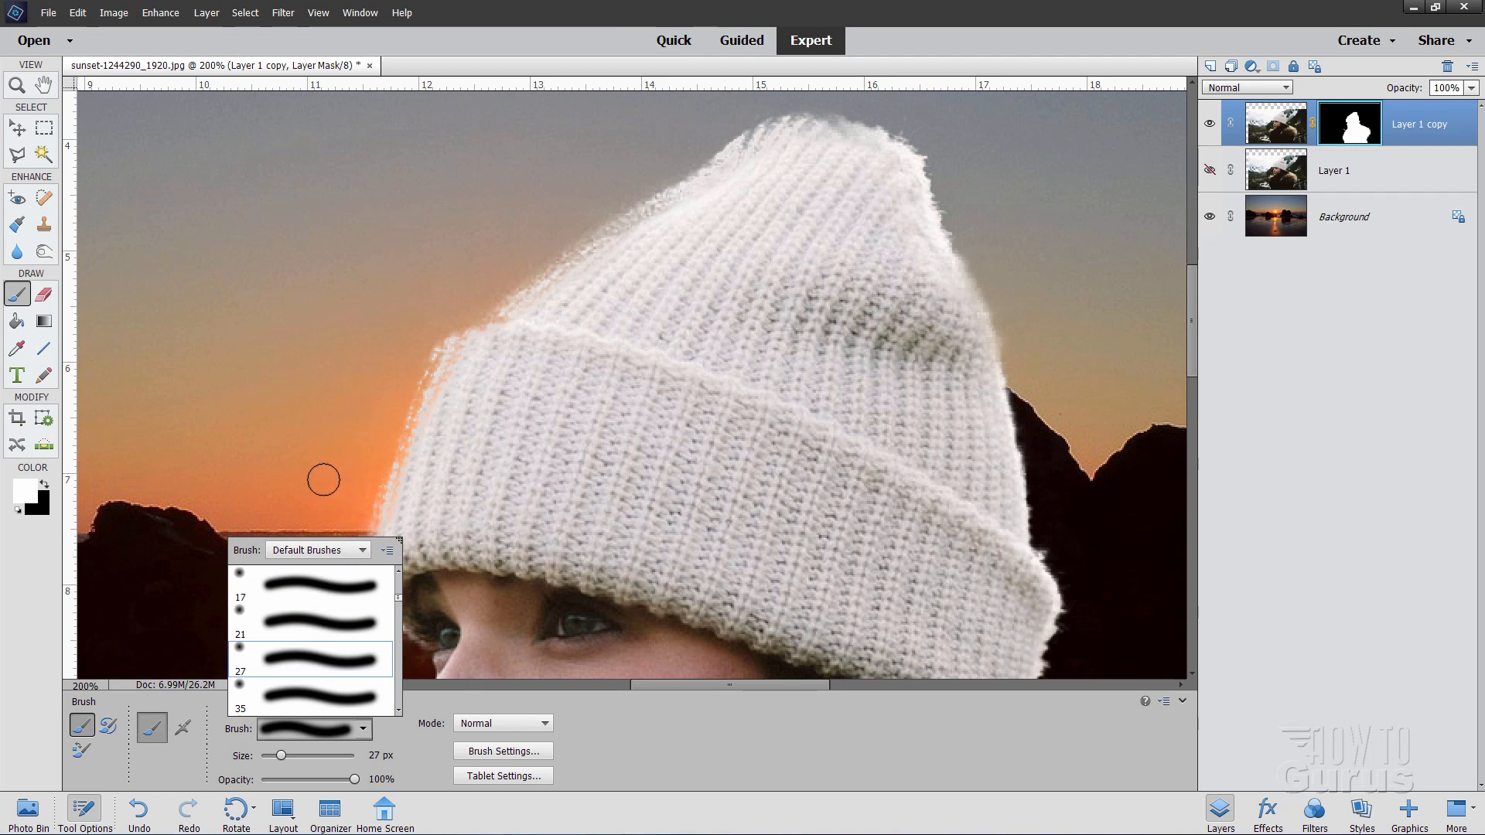
pyautogui.click(421, 753)
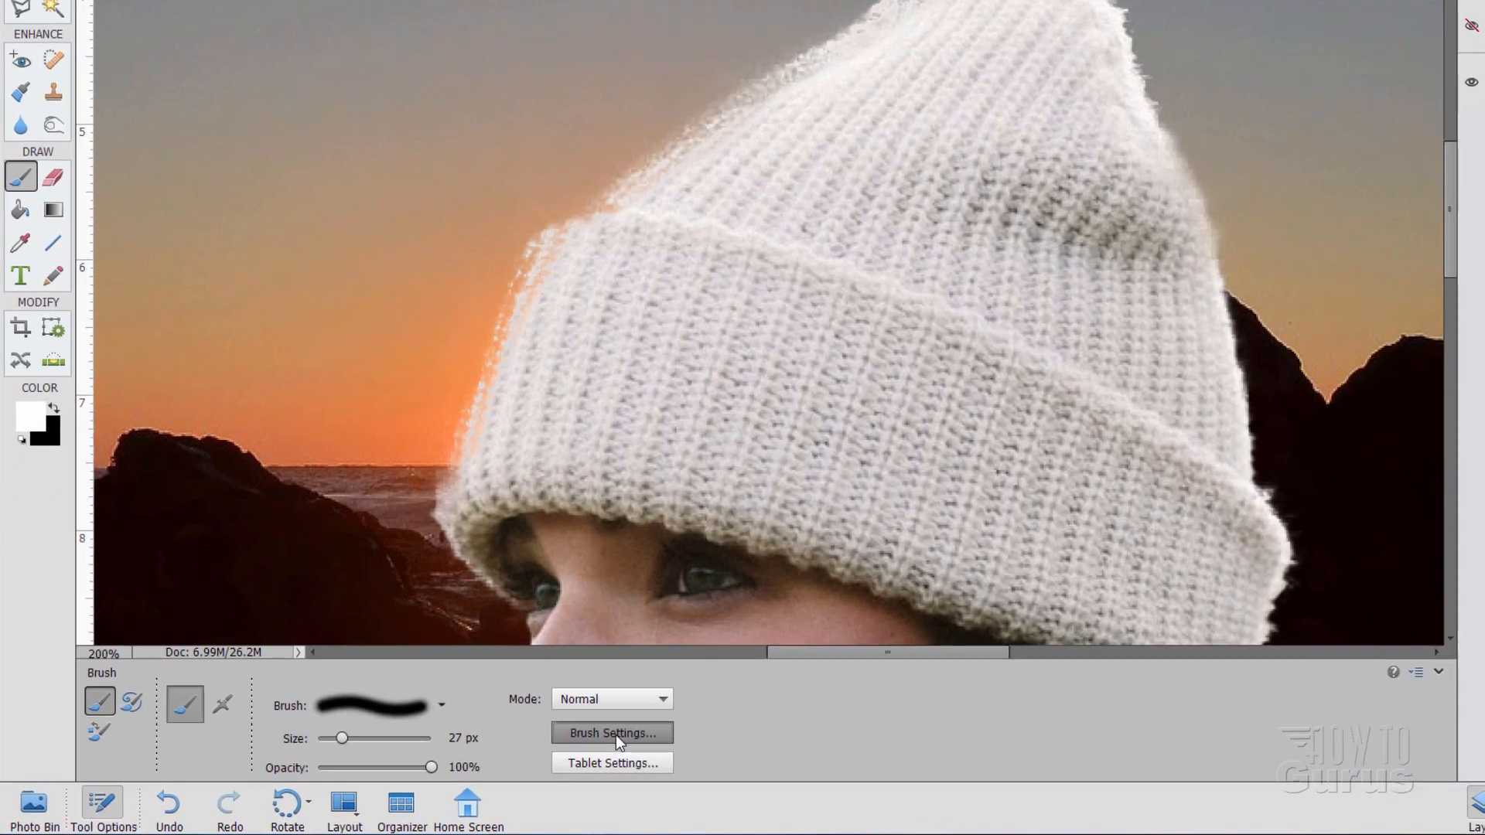
# Step: Raise the brush hardness to 50% in Brush Settings
pyautogui.click(499, 754)
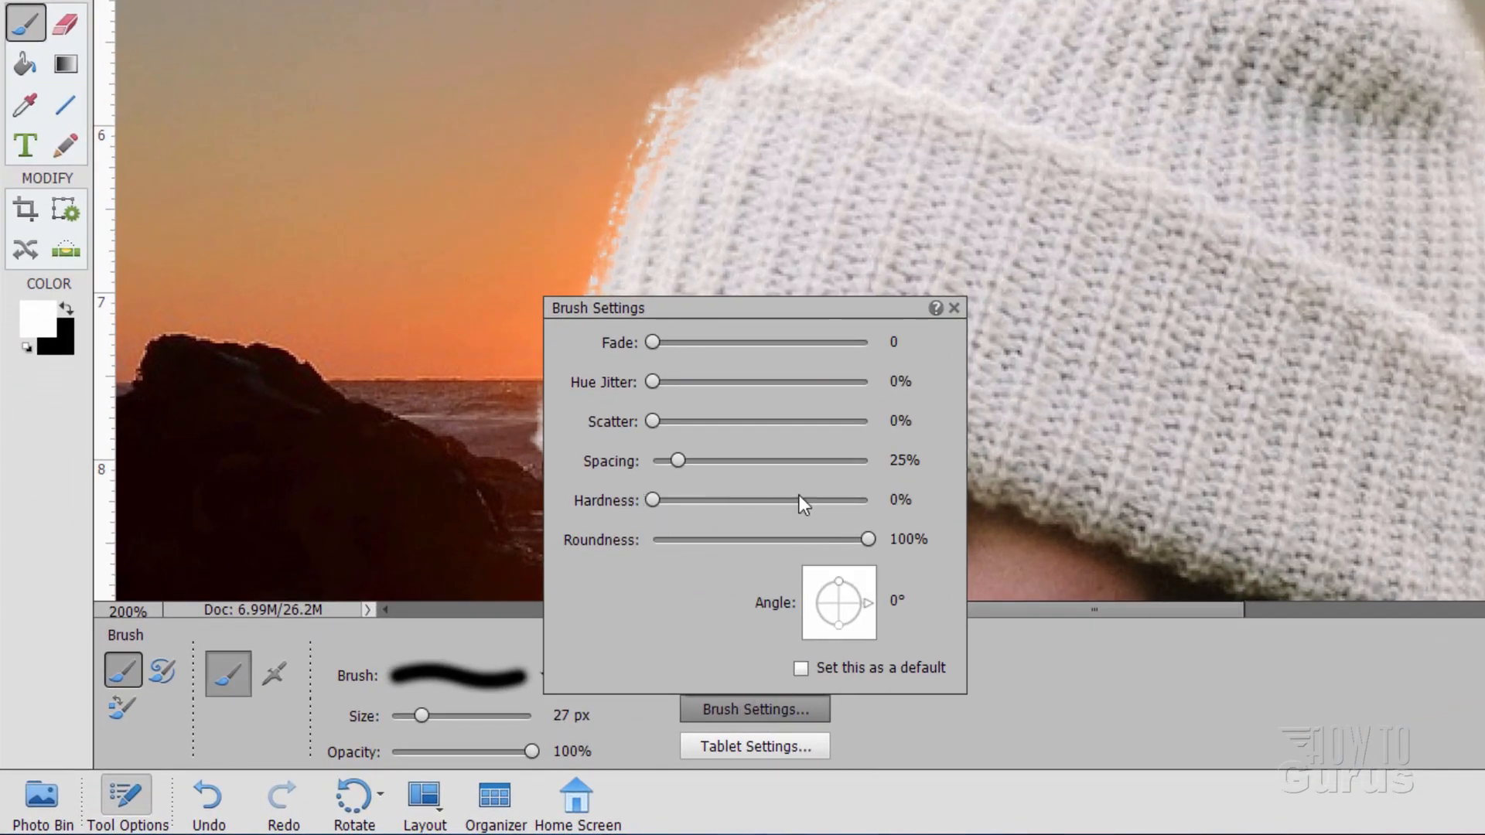
pyautogui.click(1022, 702)
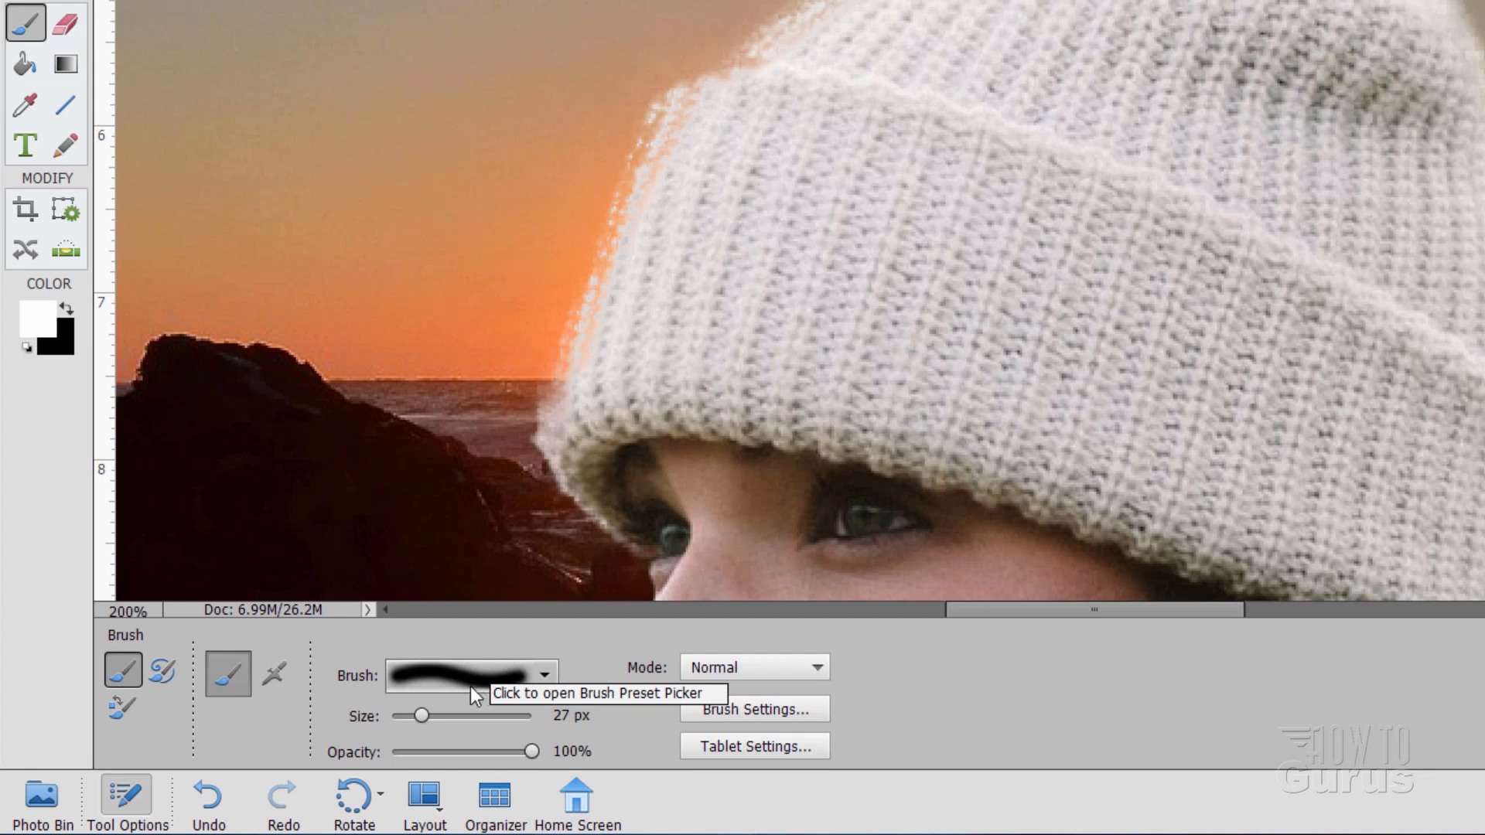
pyautogui.click(736, 708)
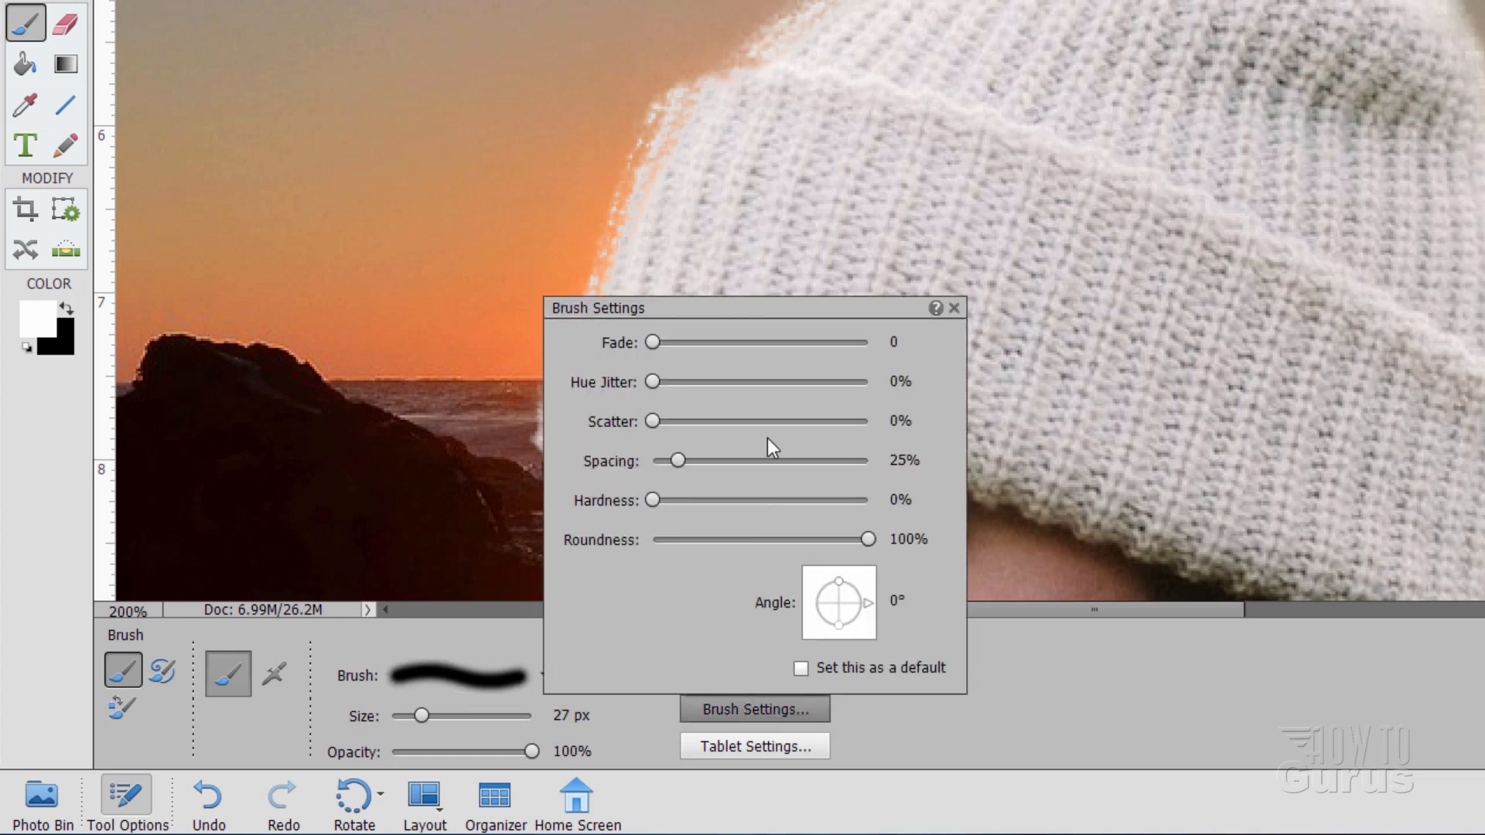
pyautogui.moveTo(648, 504); pyautogui.dragTo(760, 505)
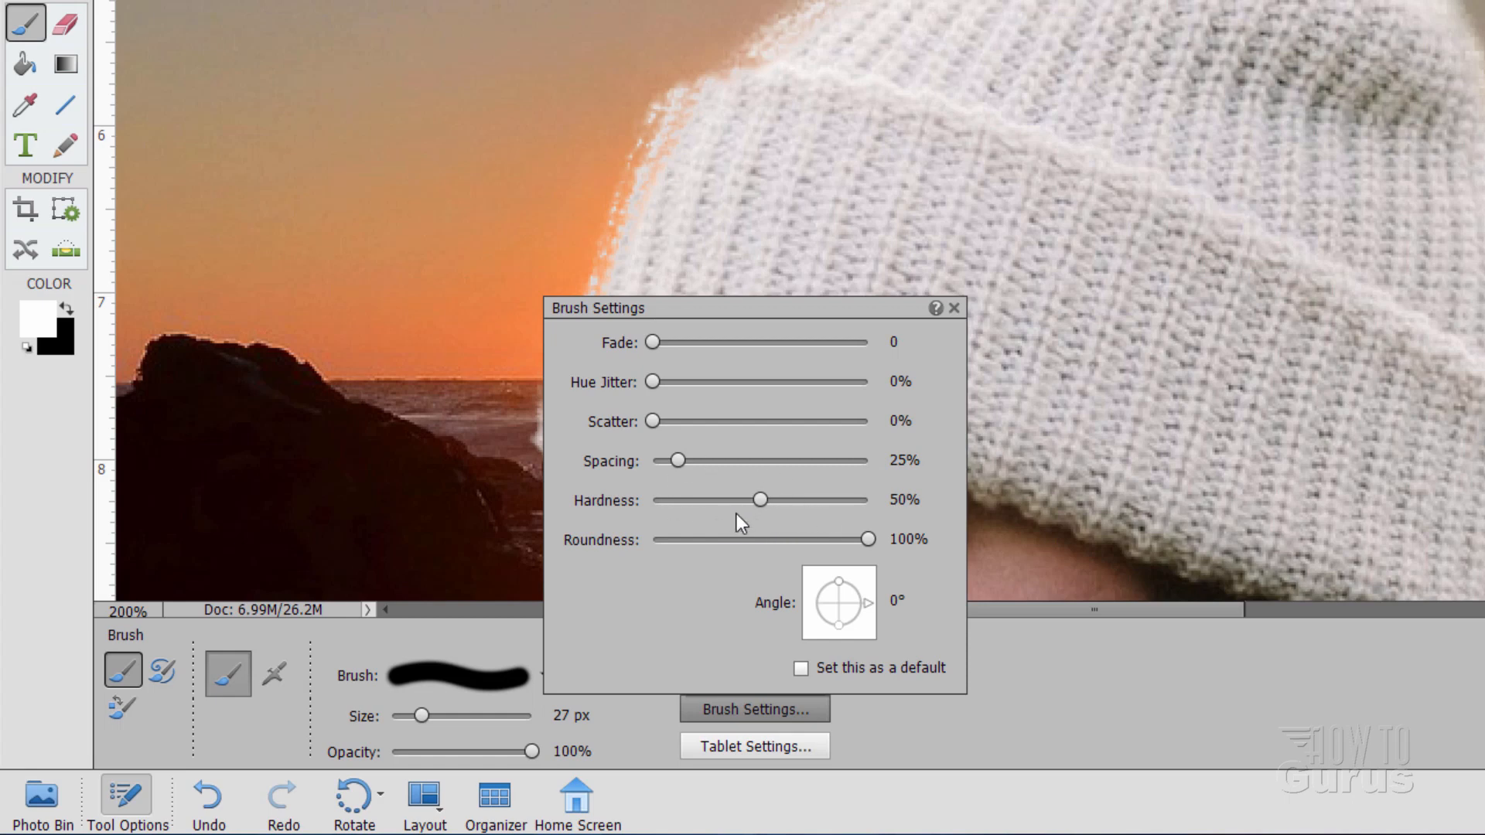
pyautogui.click(973, 693)
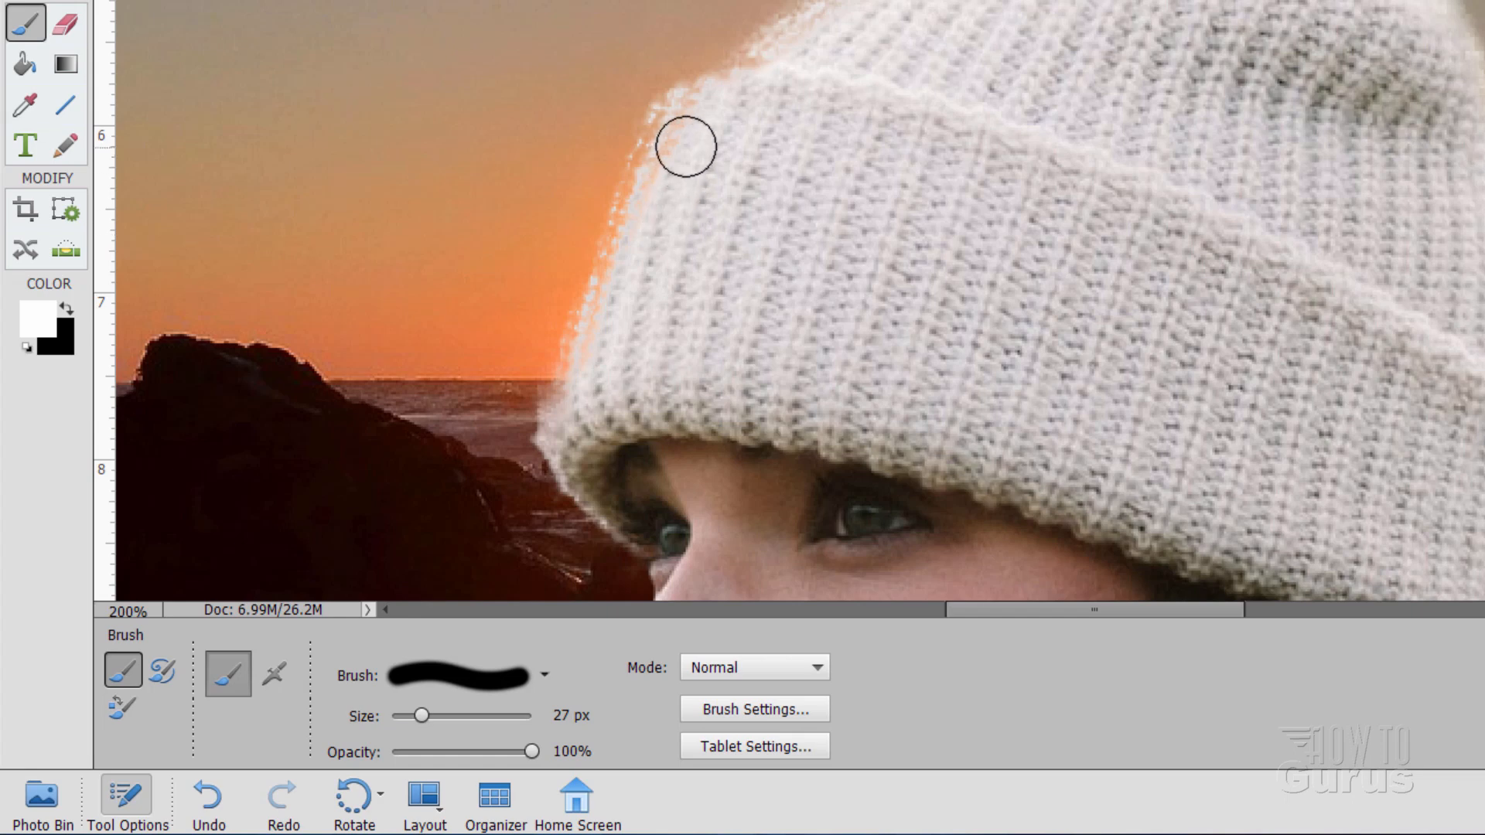
# Step: Paint white into the mask along the hat's left fringe and fuzzy upper-left edge
pyautogui.moveTo(670, 157)
pyautogui.mouseDown()
pyautogui.moveTo(685, 123)
pyautogui.moveTo(589, 368)
pyautogui.moveTo(636, 327)
pyautogui.moveTo(628, 264)
pyautogui.moveTo(568, 438)
pyautogui.moveTo(595, 333)
pyautogui.moveTo(575, 358)
pyautogui.moveTo(564, 430)
pyautogui.moveTo(579, 363)
pyautogui.moveTo(559, 424)
pyautogui.moveTo(565, 375)
pyautogui.moveTo(605, 270)
pyautogui.moveTo(565, 365)
pyautogui.moveTo(594, 264)
pyautogui.moveTo(570, 339)
pyautogui.moveTo(559, 420)
pyautogui.moveTo(603, 366)
pyautogui.moveTo(566, 359)
pyautogui.moveTo(555, 390)
pyautogui.moveTo(646, 150)
pyautogui.moveTo(577, 276)
pyautogui.moveTo(649, 113)
pyautogui.mouseUp()
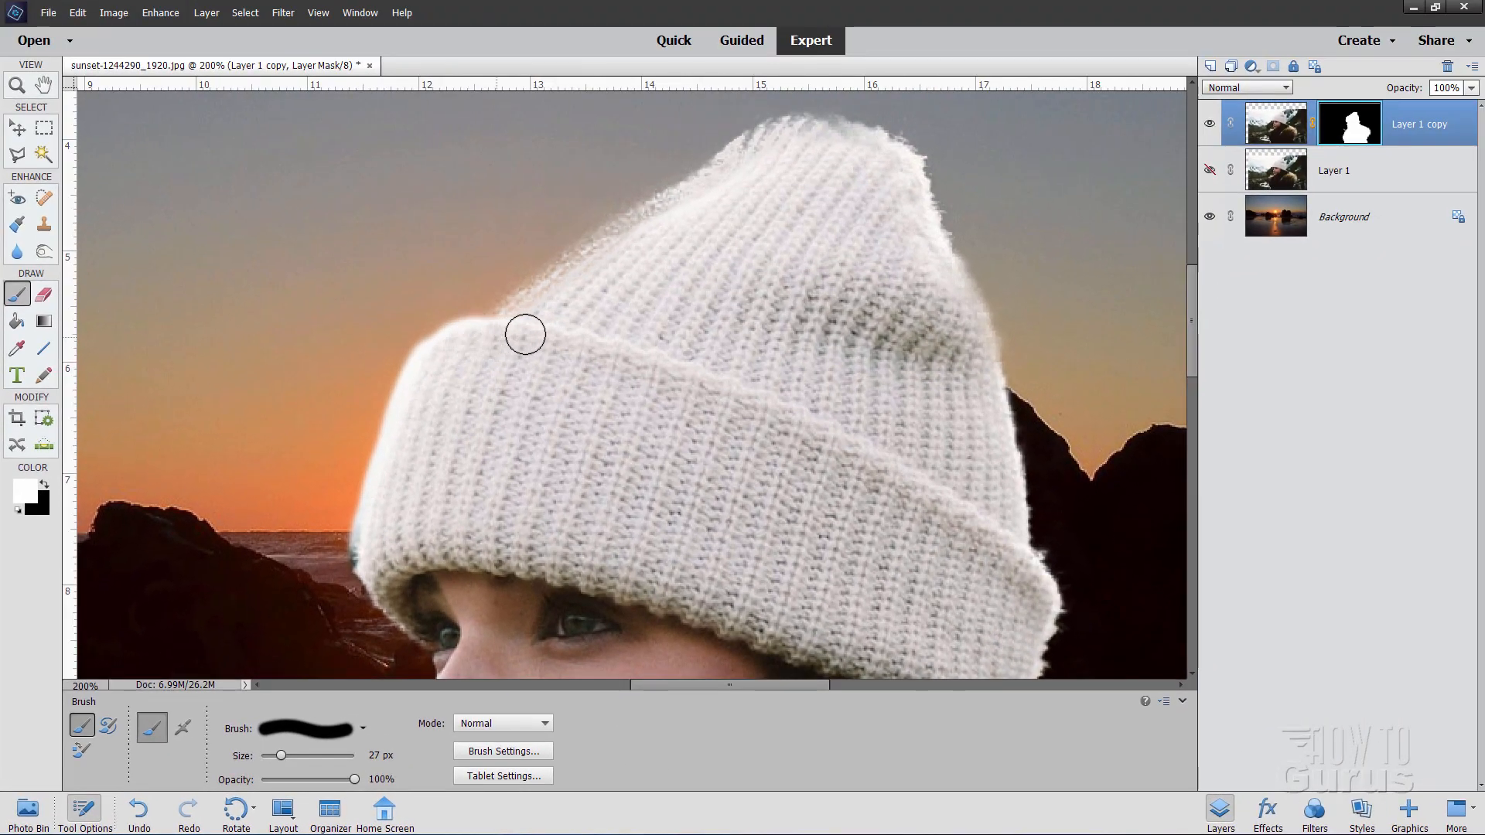
pyautogui.moveTo(490, 331)
pyautogui.mouseDown()
pyautogui.moveTo(546, 287)
pyautogui.moveTo(601, 267)
pyautogui.moveTo(645, 287)
pyautogui.moveTo(547, 287)
pyautogui.moveTo(587, 252)
pyautogui.moveTo(531, 291)
pyautogui.moveTo(577, 229)
pyautogui.moveTo(511, 267)
pyautogui.moveTo(548, 332)
pyautogui.moveTo(531, 303)
pyautogui.moveTo(546, 282)
pyautogui.moveTo(576, 283)
pyautogui.moveTo(528, 302)
pyautogui.moveTo(604, 240)
pyautogui.moveTo(672, 218)
pyautogui.moveTo(619, 233)
pyautogui.moveTo(658, 227)
pyautogui.moveTo(760, 140)
pyautogui.moveTo(833, 136)
pyautogui.moveTo(896, 166)
pyautogui.moveTo(839, 140)
pyautogui.mouseUp()
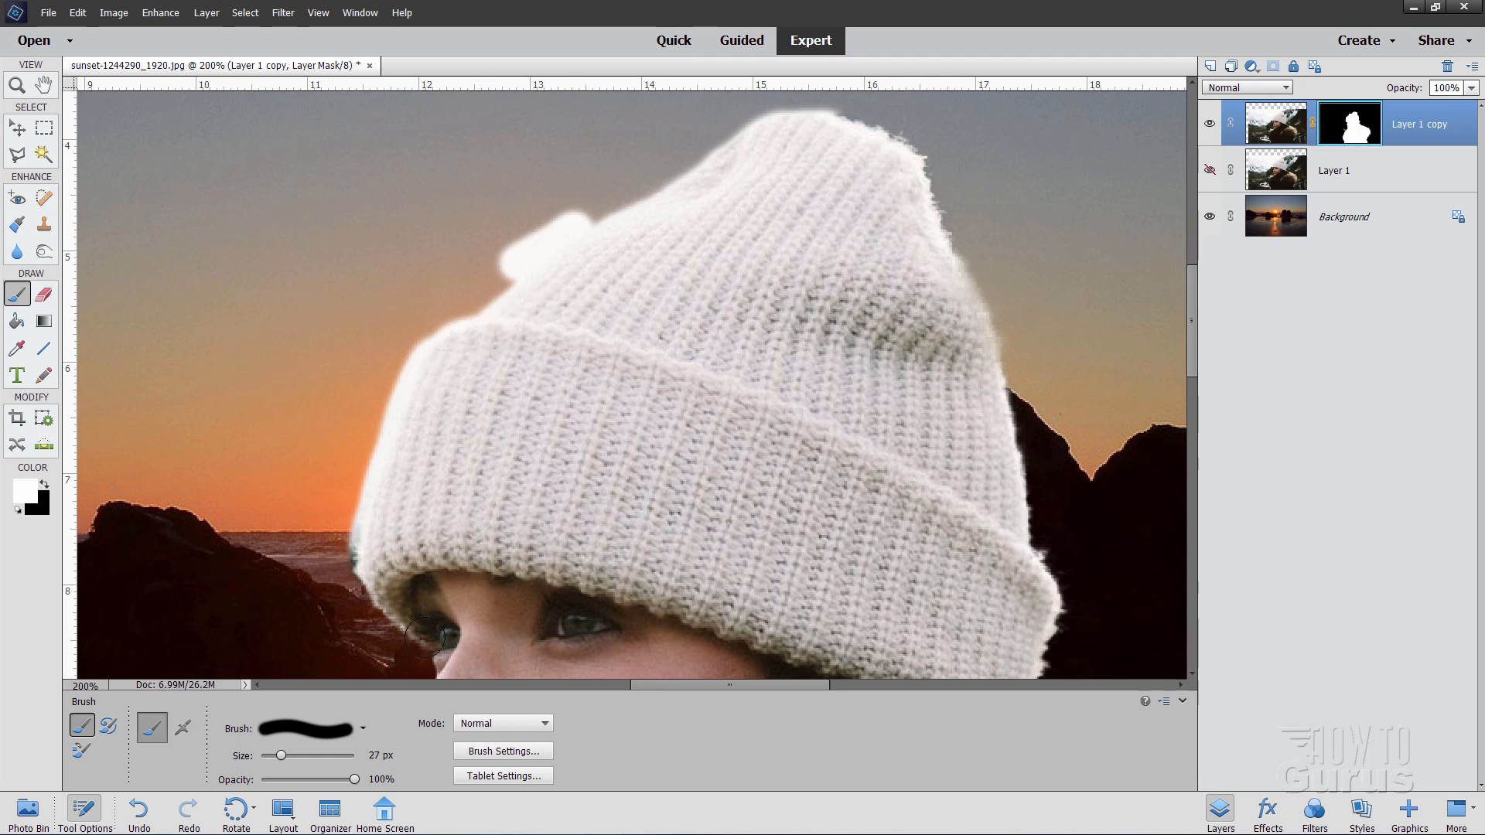
# Step: Increase the brush hardness in Brush Settings
pyautogui.click(523, 754)
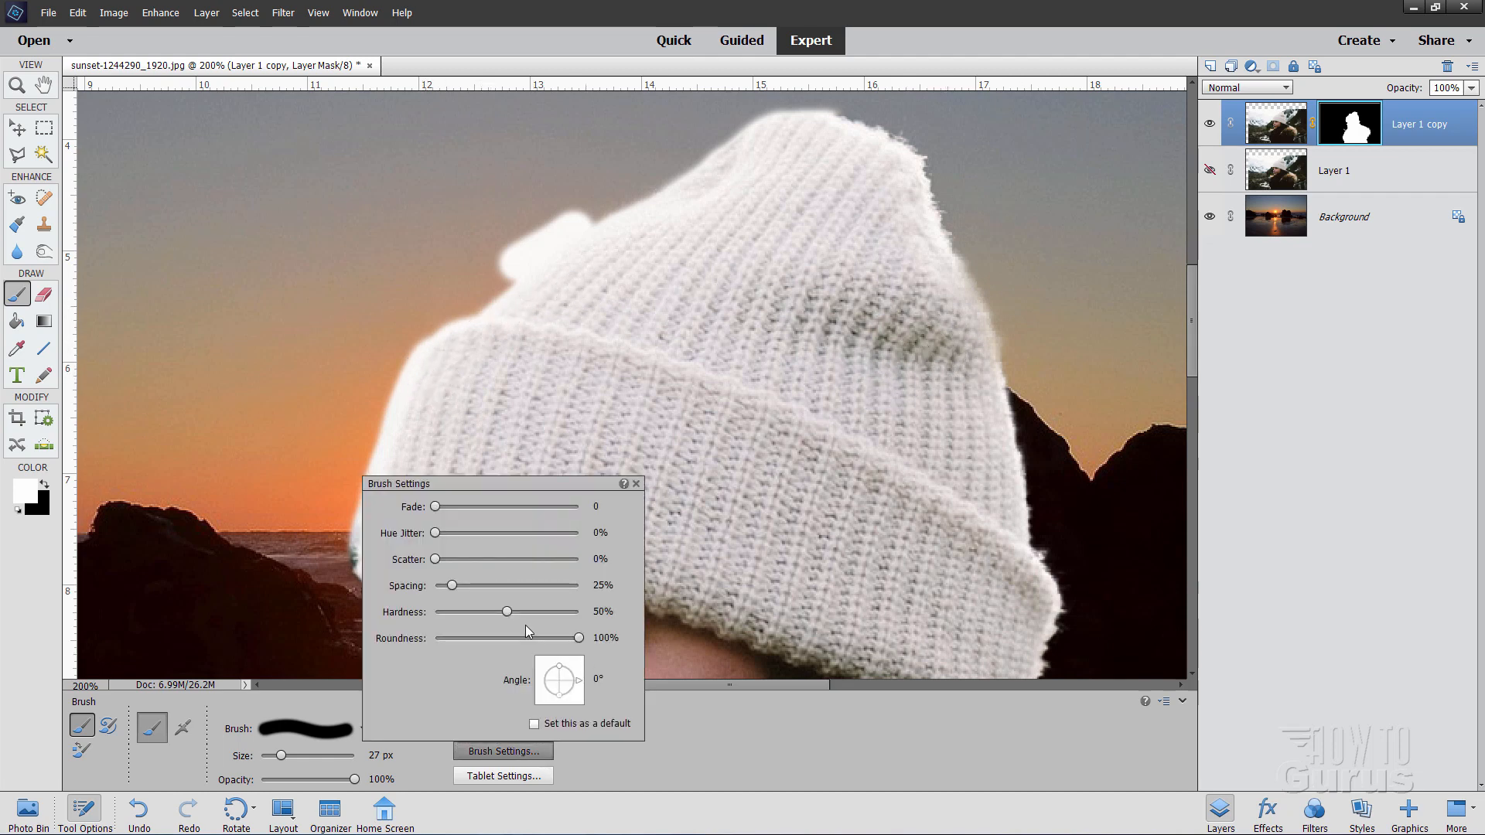
pyautogui.moveTo(506, 613); pyautogui.dragTo(507, 613)
pyautogui.moveTo(539, 619); pyautogui.dragTo(536, 612)
pyautogui.click(716, 708)
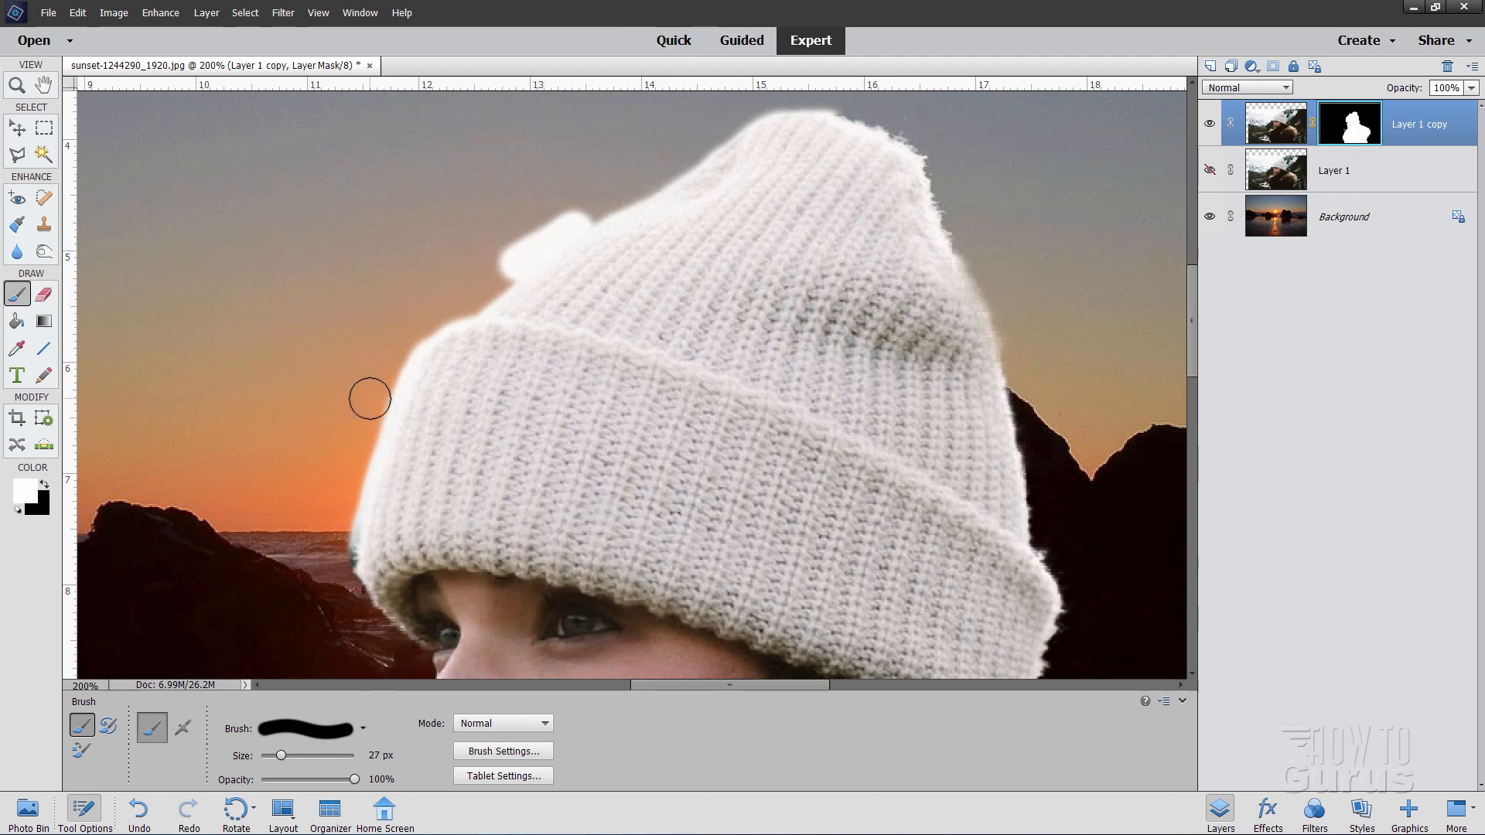
# Step: Switch to black and paint out the white fuzz and bump on the hat's left edge
pyautogui.press('x')
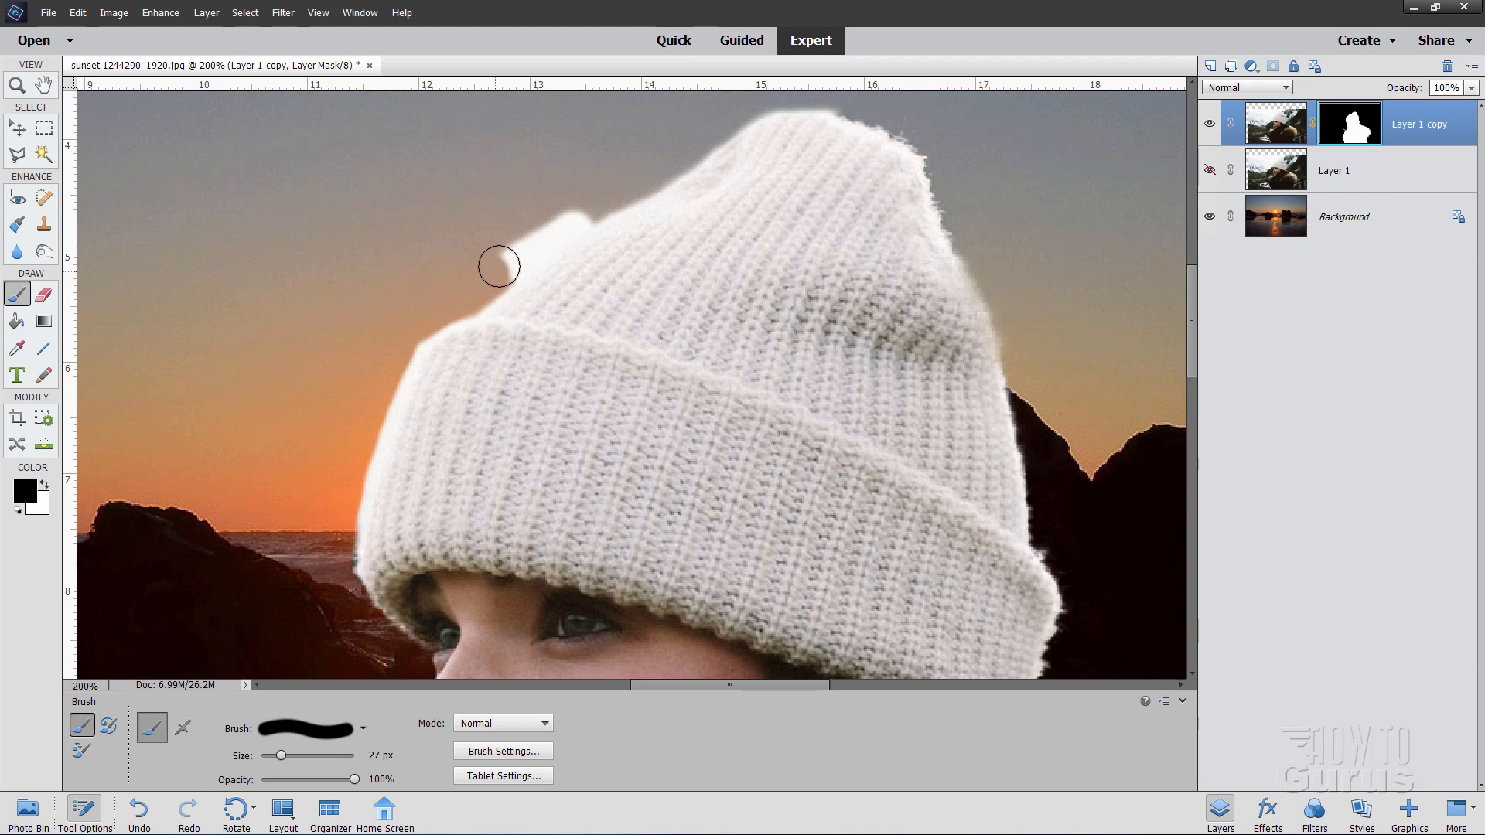
pyautogui.moveTo(501, 264)
pyautogui.mouseDown()
pyautogui.moveTo(546, 229)
pyautogui.moveTo(533, 246)
pyautogui.mouseUp()
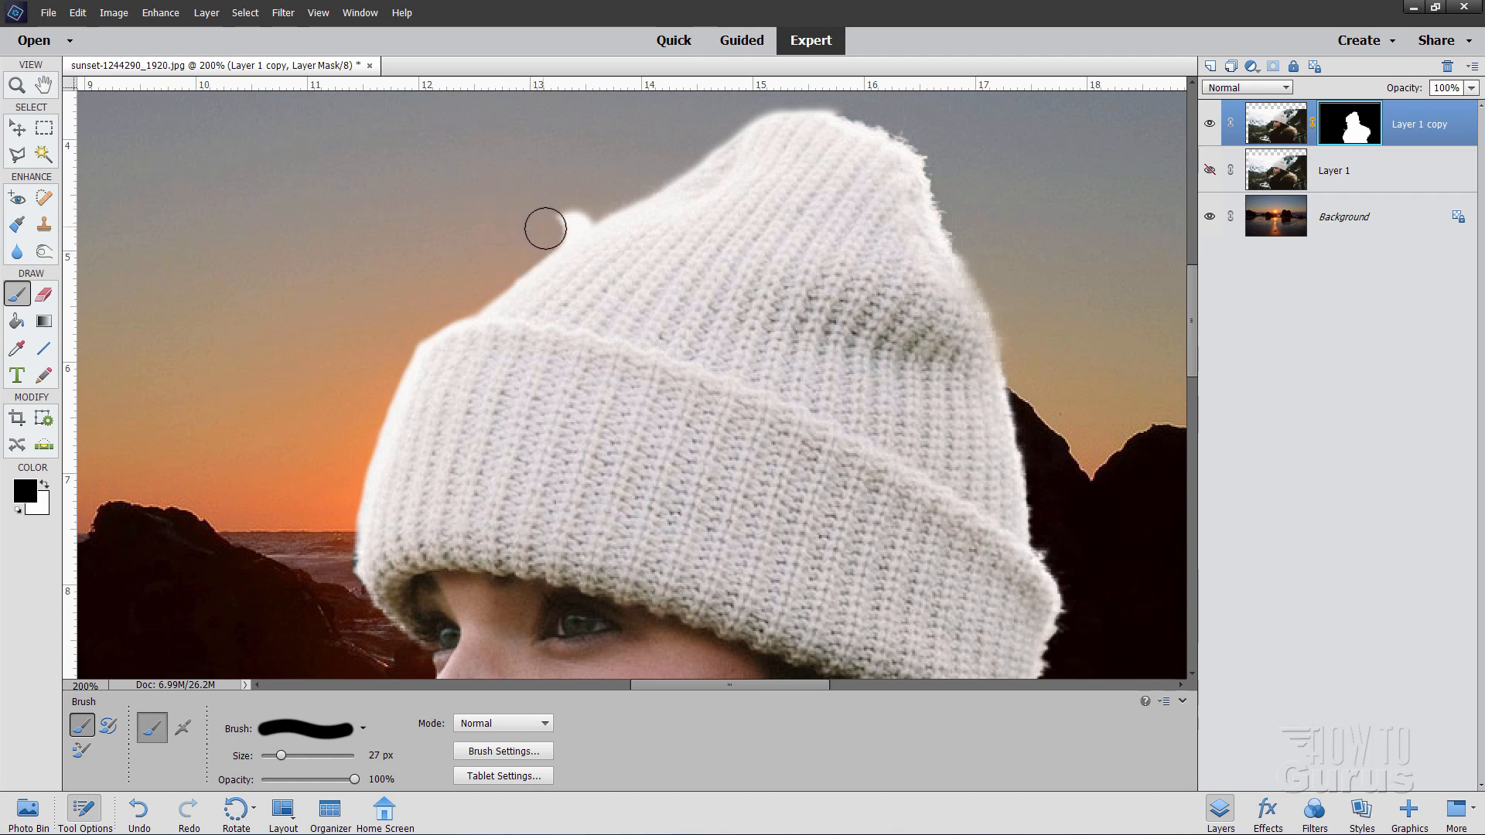
pyautogui.moveTo(551, 229); pyautogui.dragTo(581, 205)
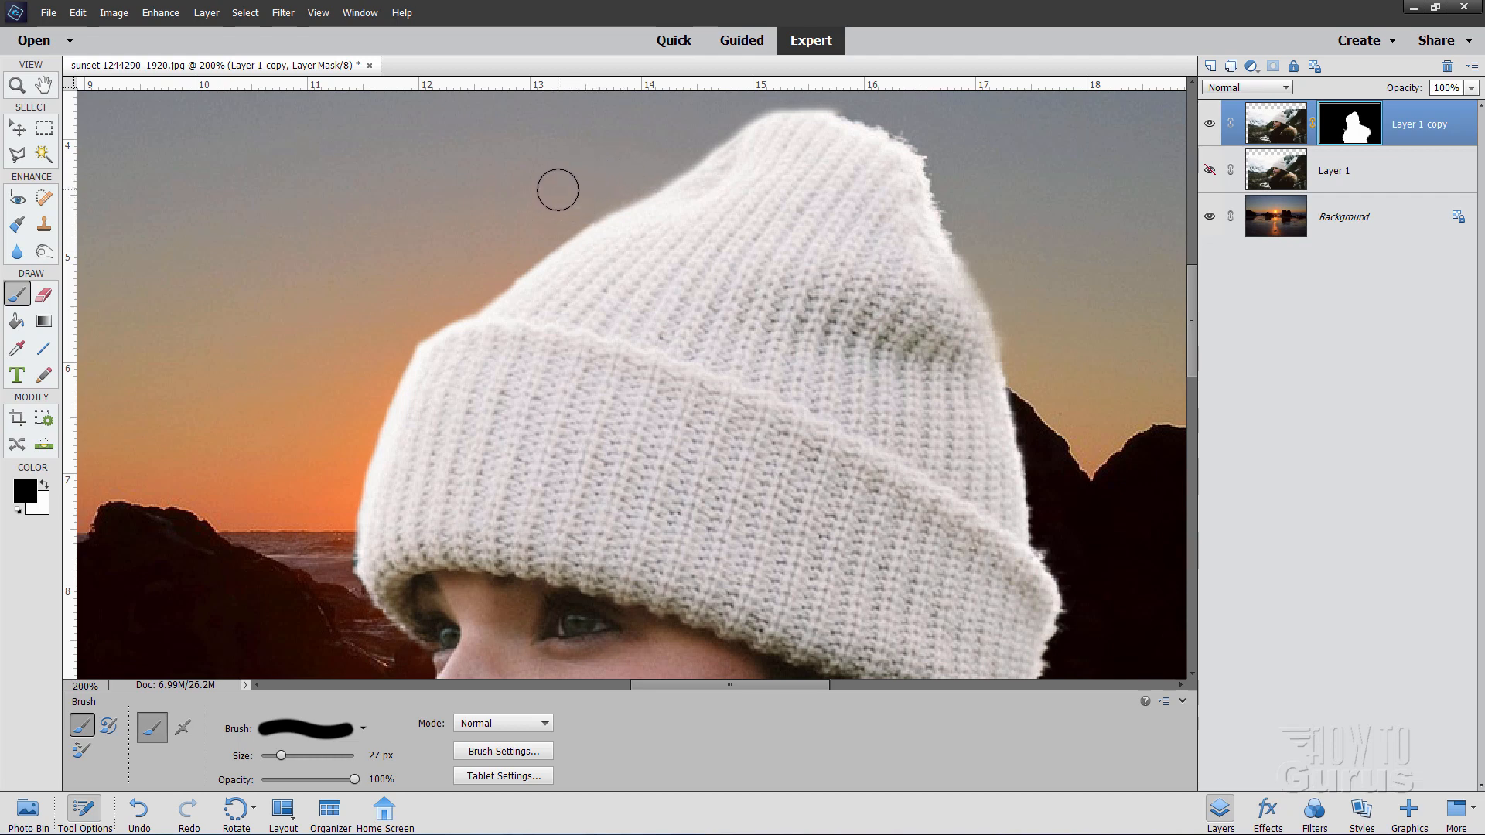
pyautogui.moveTo(707, 218); pyautogui.dragTo(503, 325)
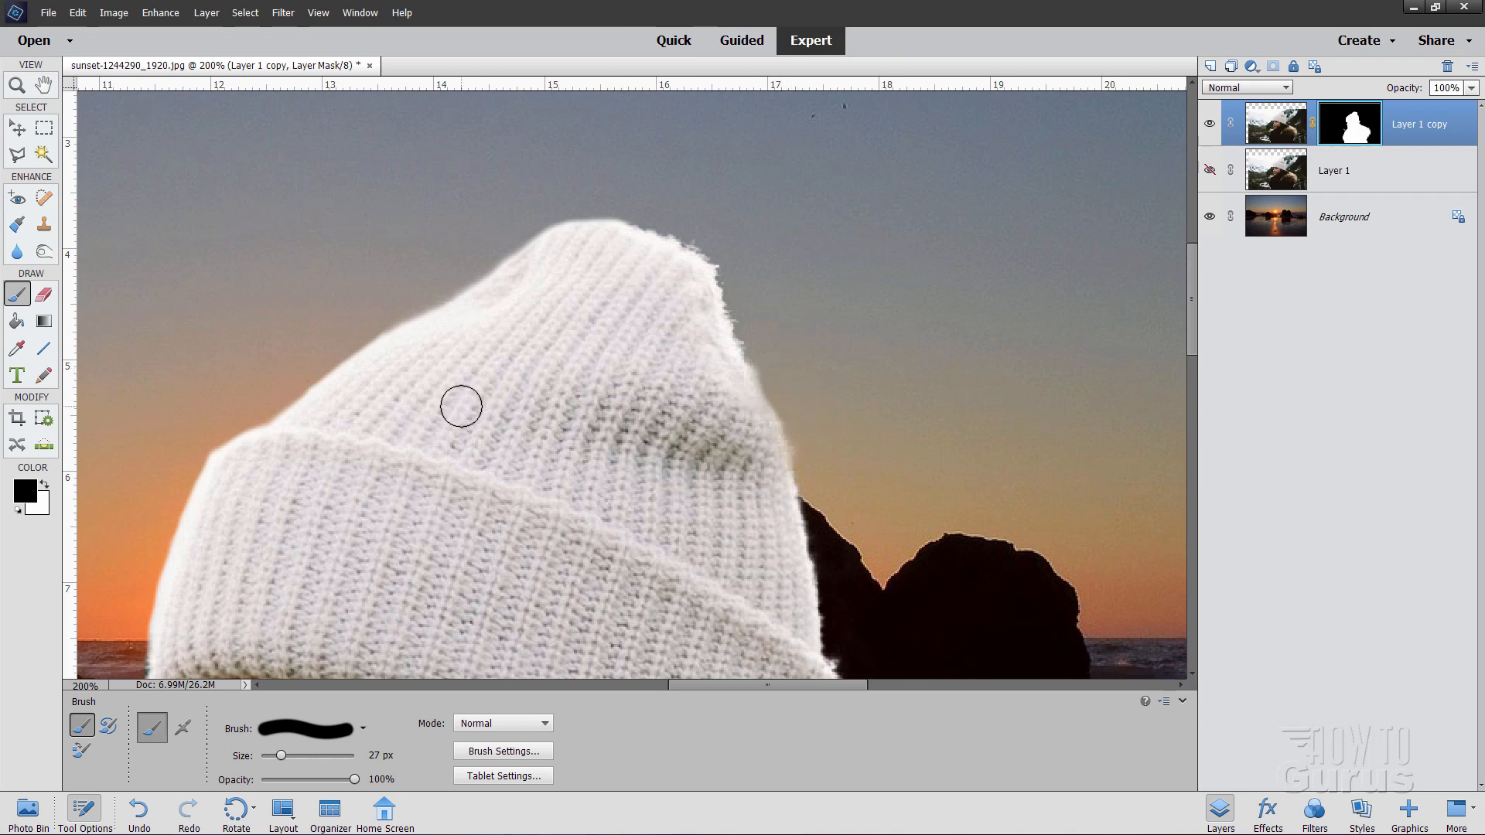
pyautogui.moveTo(461, 404)
pyautogui.mouseDown()
pyautogui.moveTo(490, 390)
pyautogui.moveTo(474, 345)
pyautogui.mouseUp()
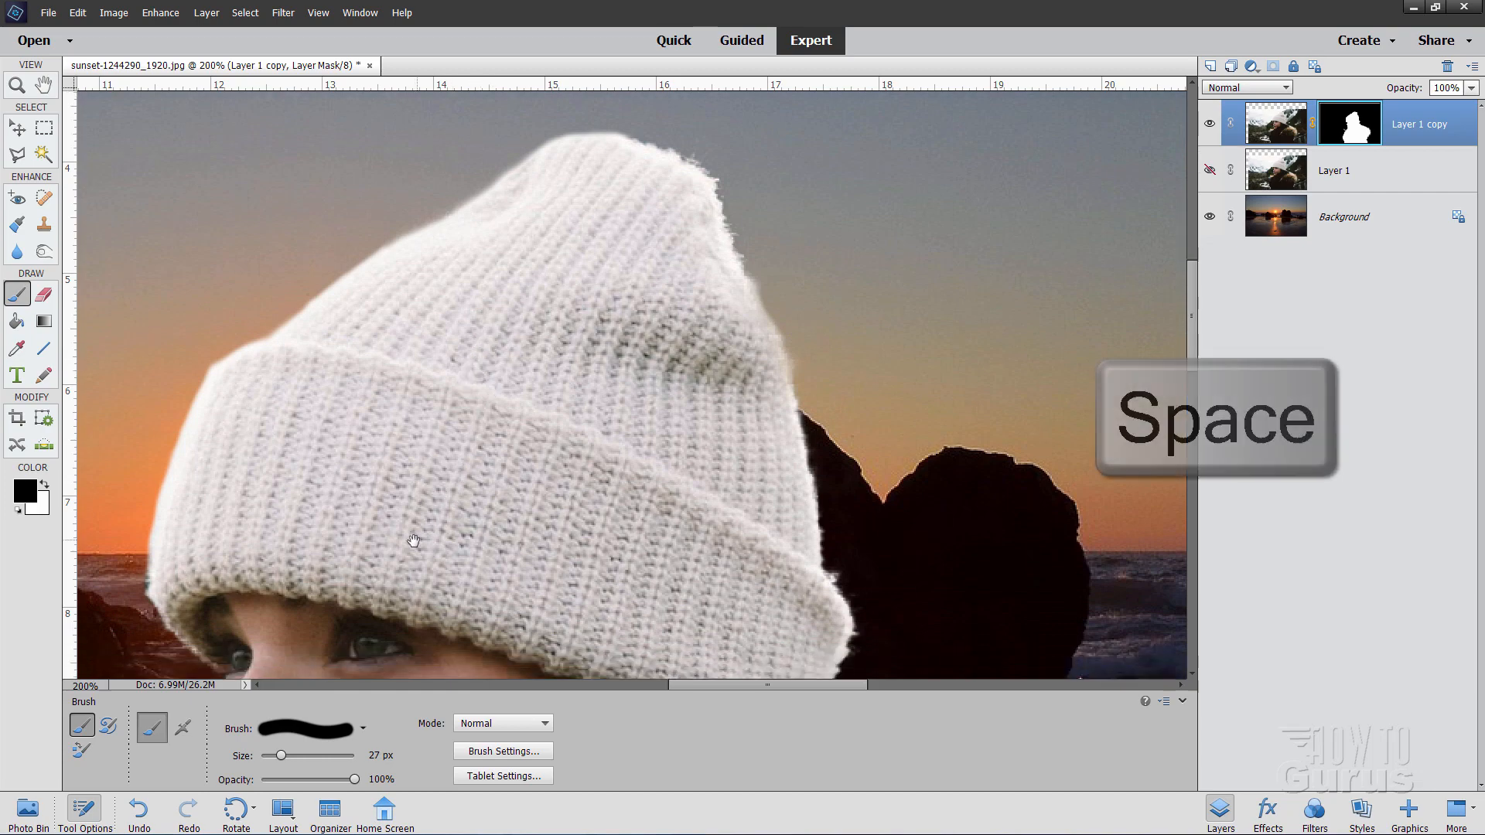
pyautogui.moveTo(460, 433); pyautogui.dragTo(594, 197)
pyautogui.moveTo(555, 443); pyautogui.dragTo(441, 278)
pyautogui.moveTo(776, 510); pyautogui.dragTo(611, 383)
pyautogui.moveTo(766, 390); pyautogui.dragTo(521, 384)
pyautogui.moveTo(735, 427); pyautogui.dragTo(666, 378)
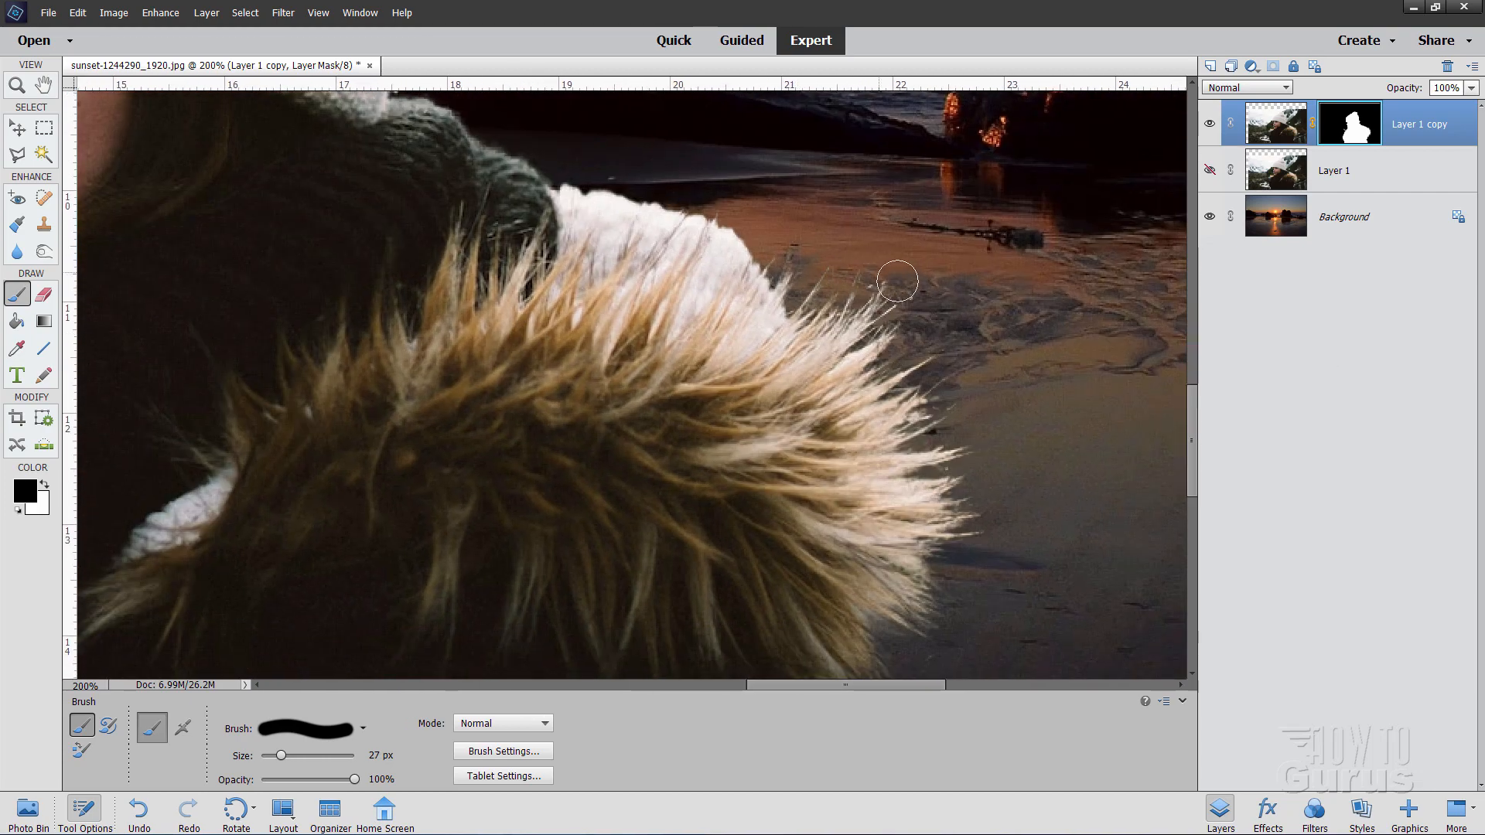
pyautogui.moveTo(779, 596); pyautogui.dragTo(809, 342)
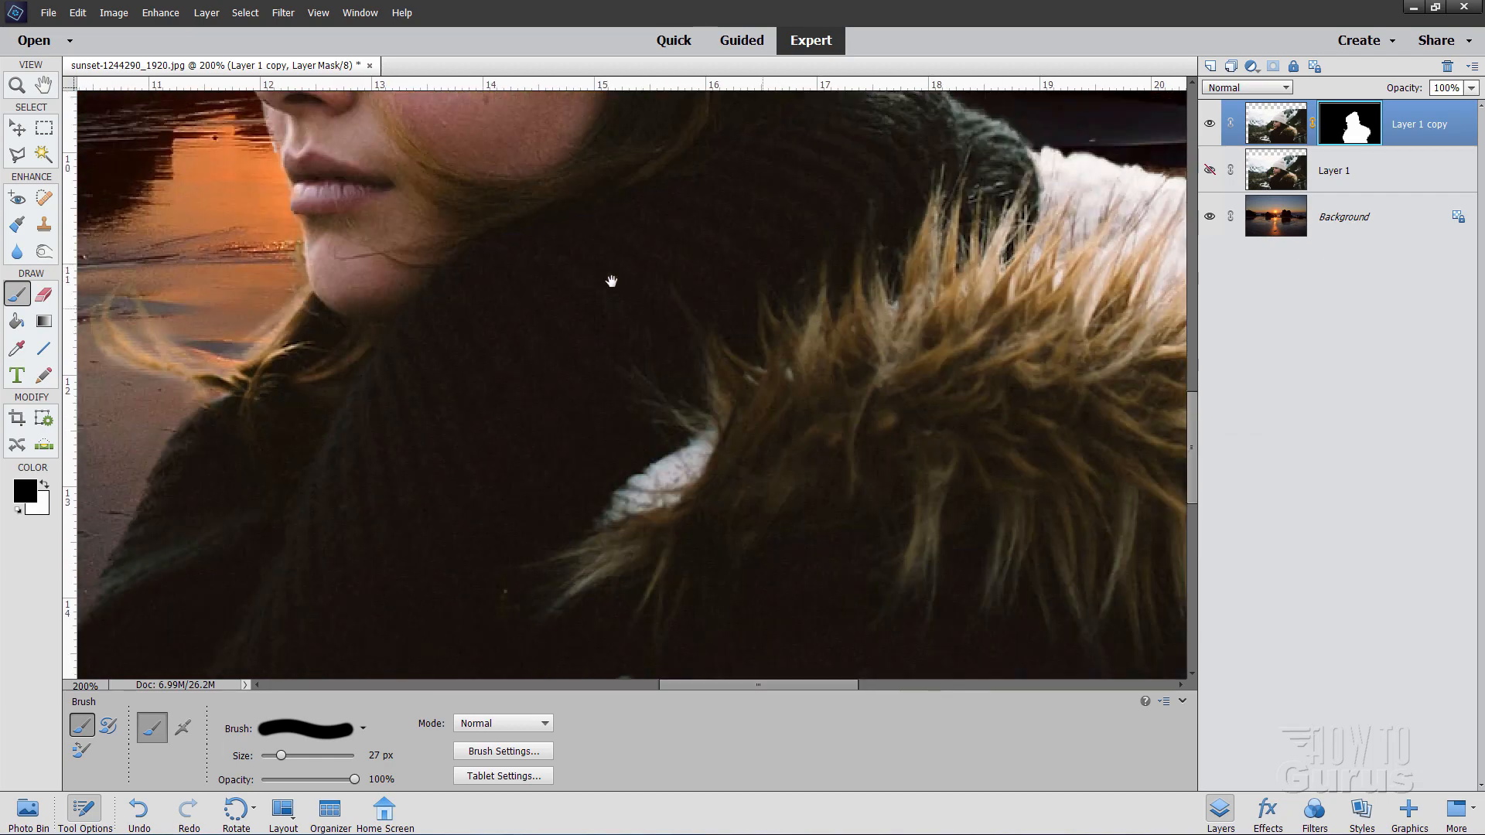
pyautogui.moveTo(477, 316); pyautogui.dragTo(477, 284)
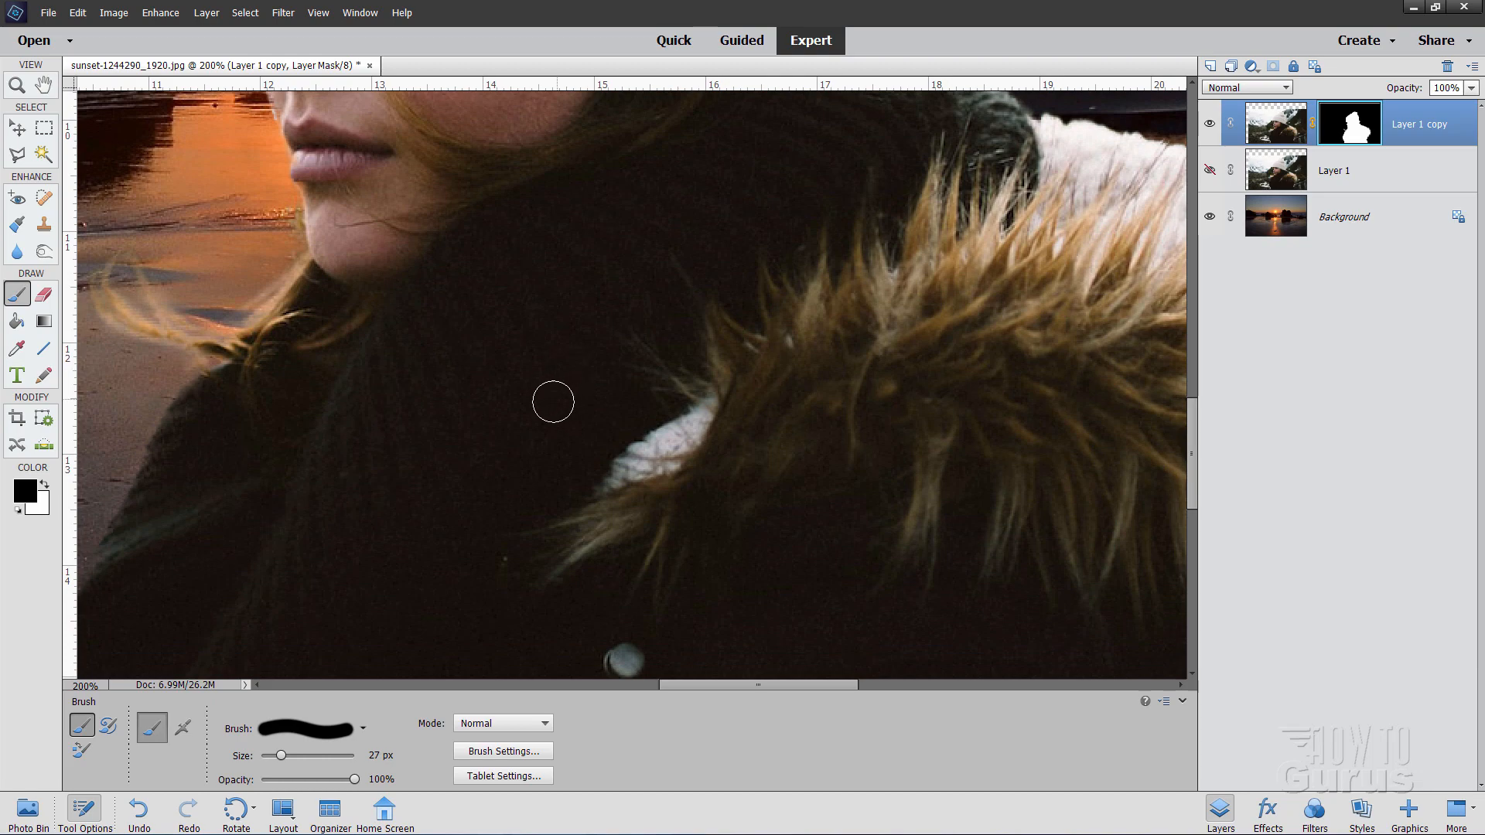
# Step: Fit the whole photo in the window with Ctrl+0
pyautogui.click(16, 85)
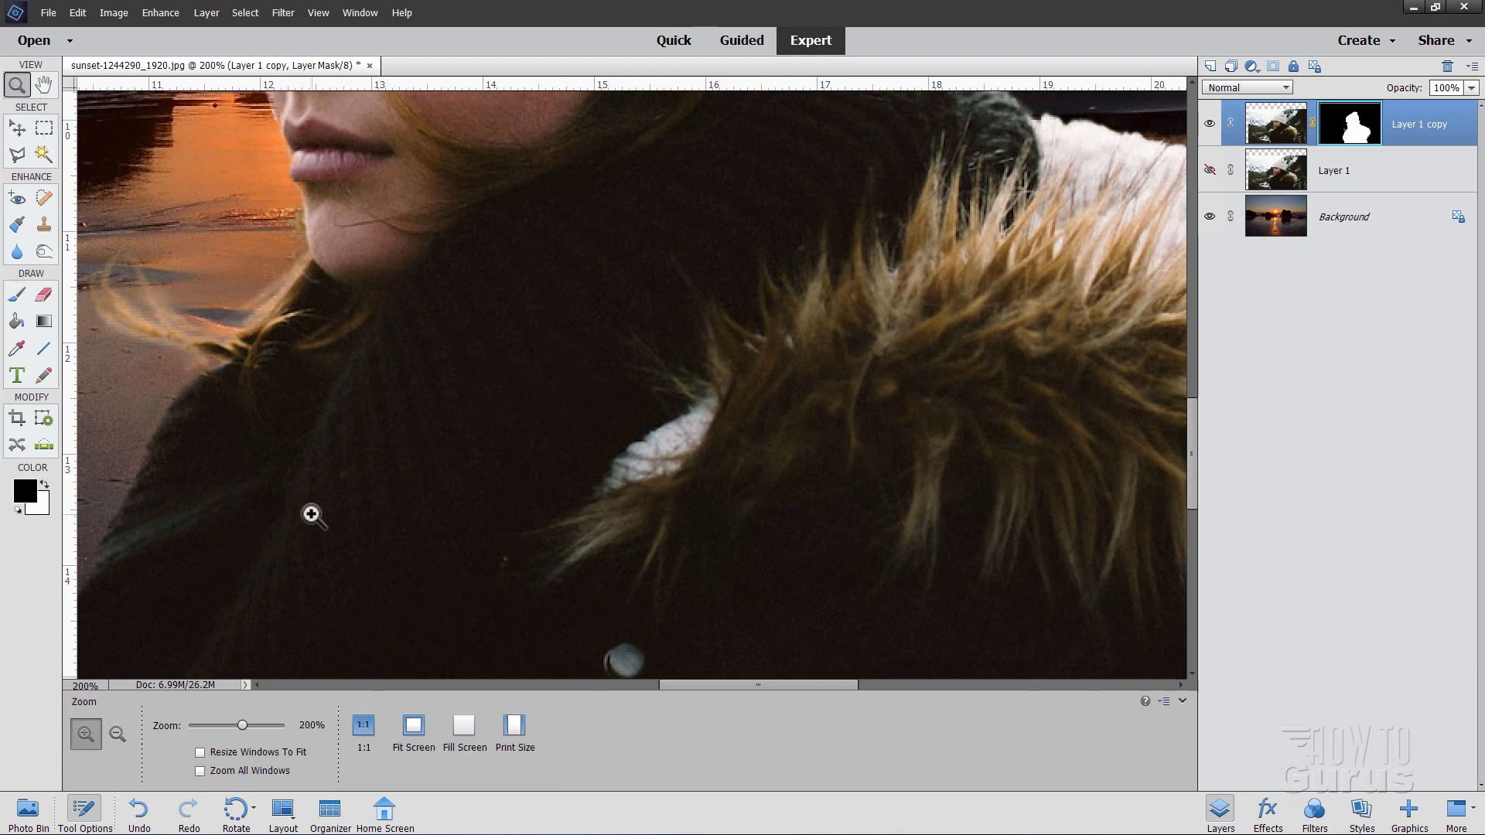
pyautogui.moveTo(246, 717); pyautogui.dragTo(285, 726)
pyautogui.click(416, 727)
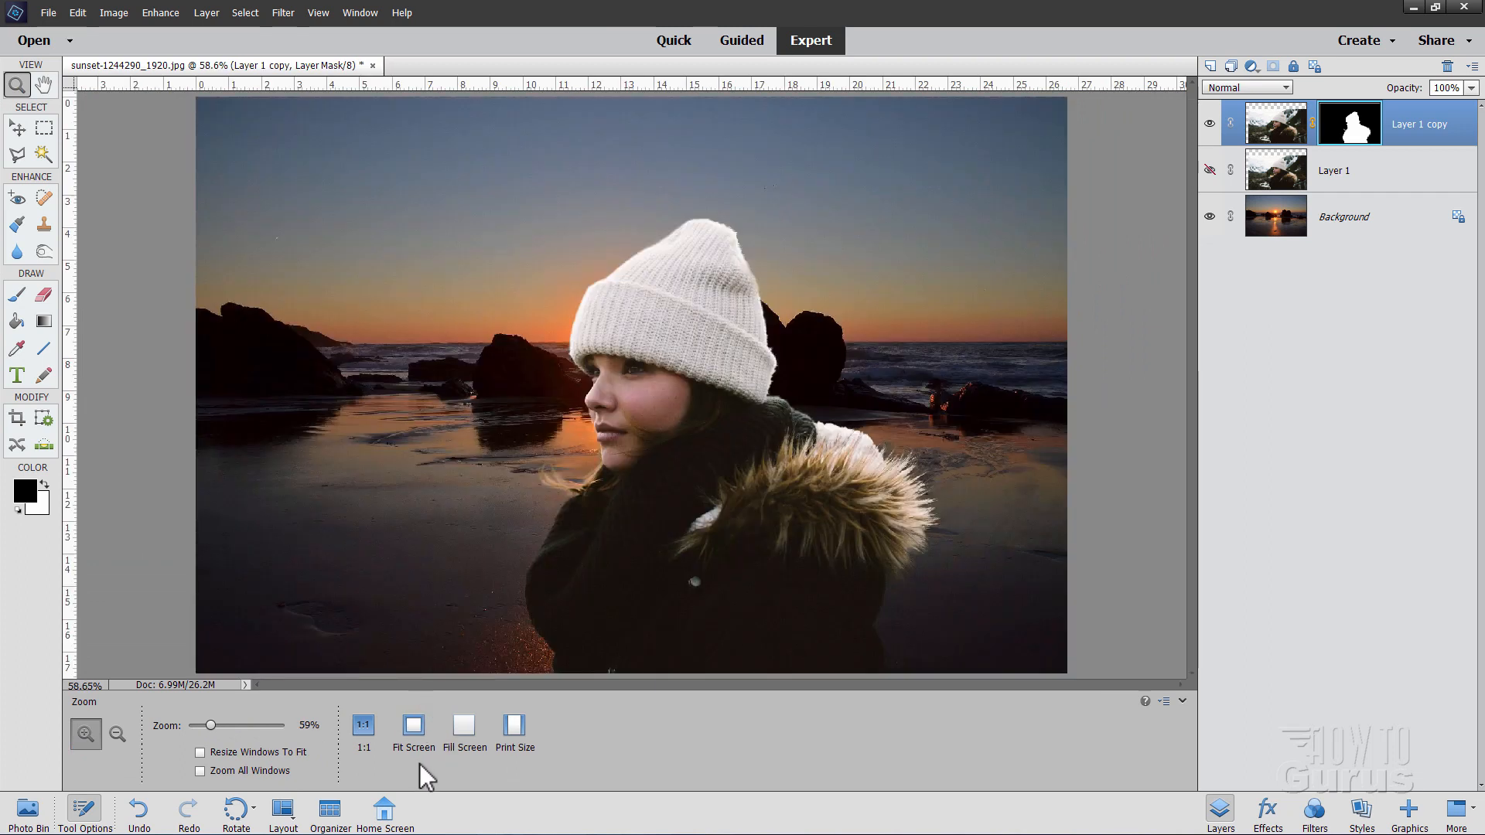
pyautogui.hotkey('ctrl', '0')
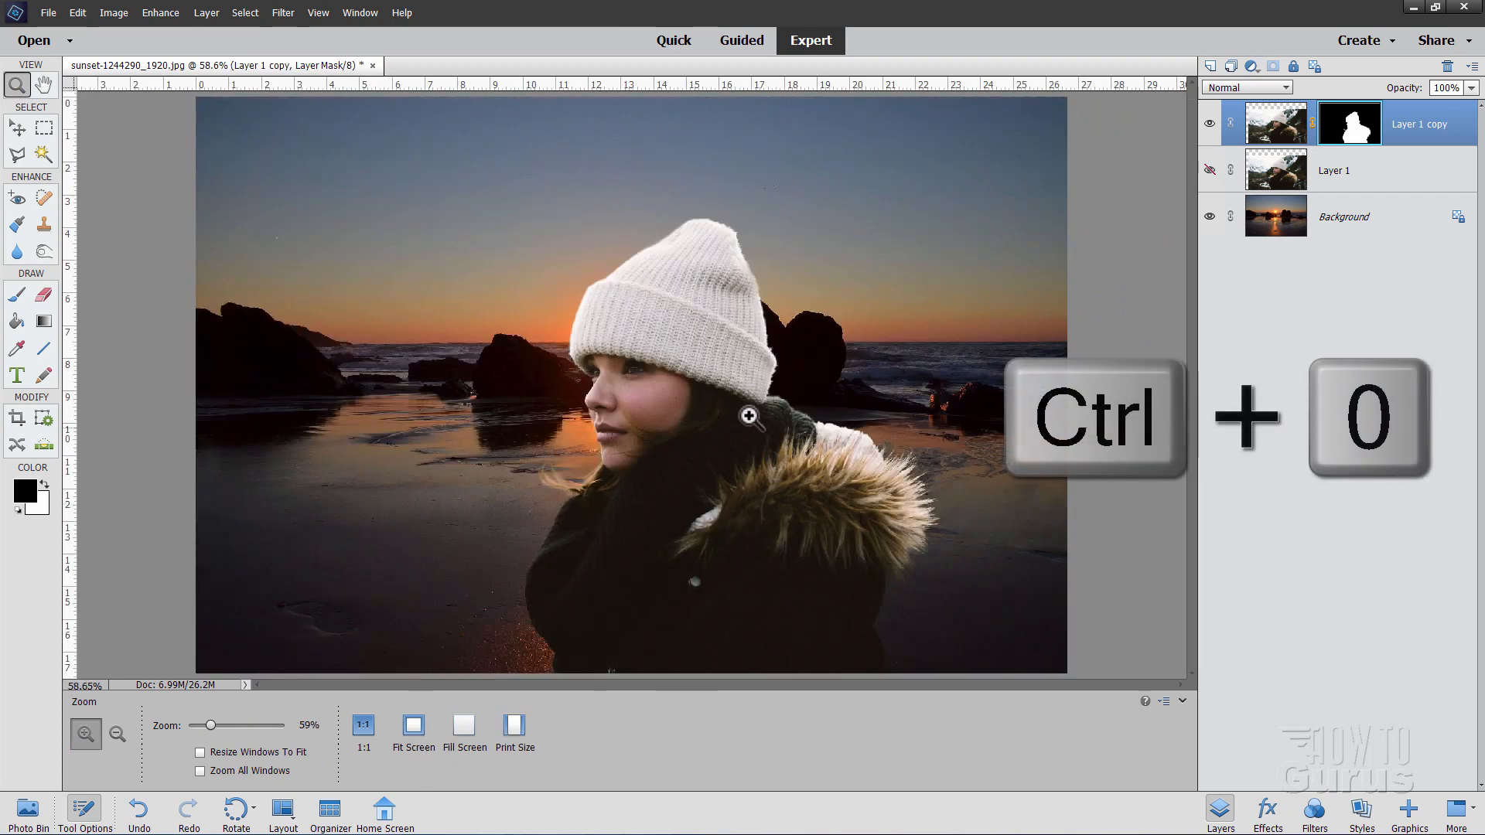
# Step: Move the woman right, scale her up to 107.48%, and commit the transform
pyautogui.click(17, 128)
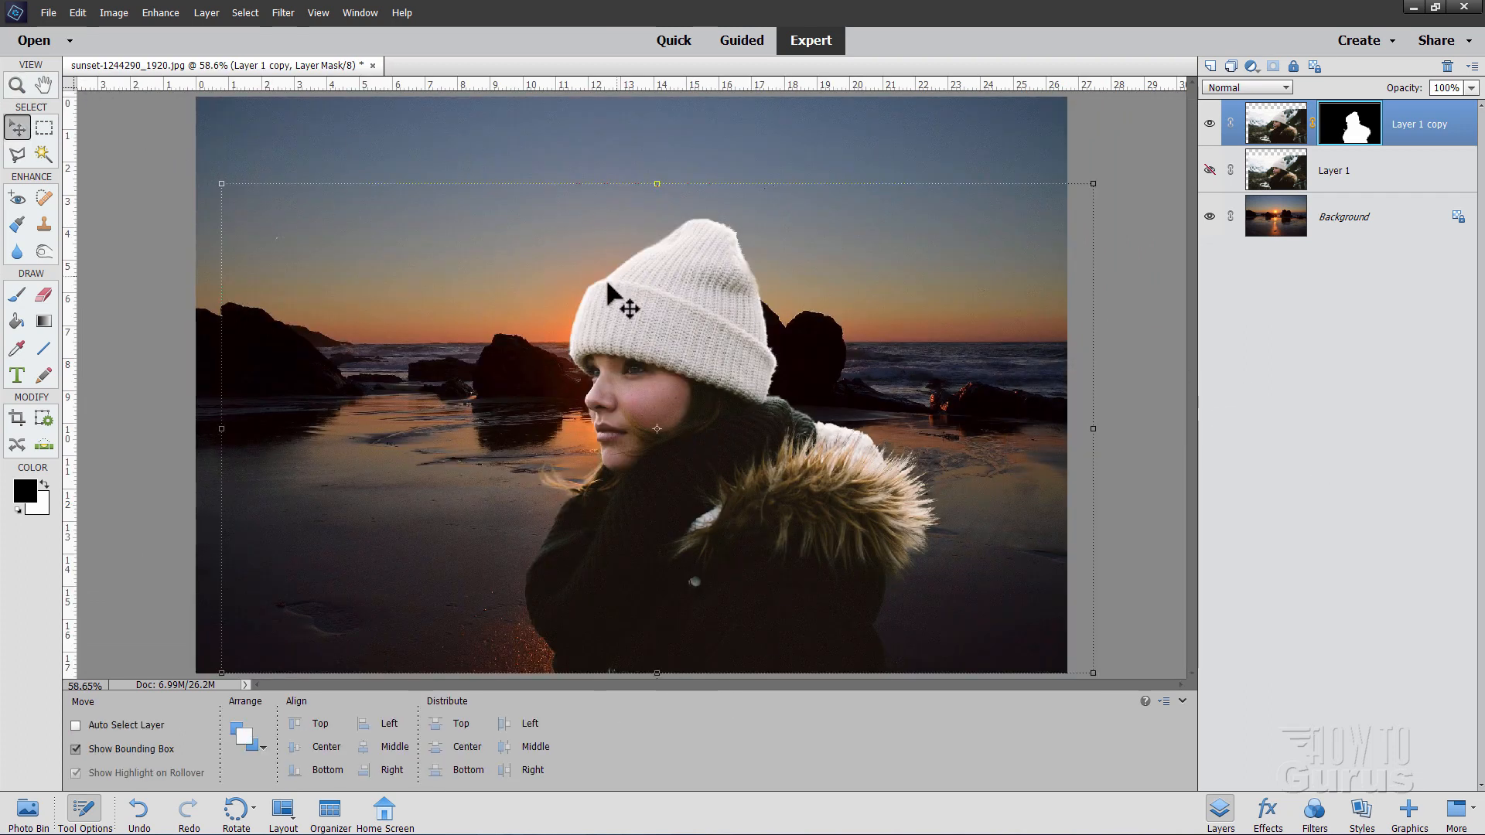
pyautogui.moveTo(681, 500); pyautogui.dragTo(782, 501)
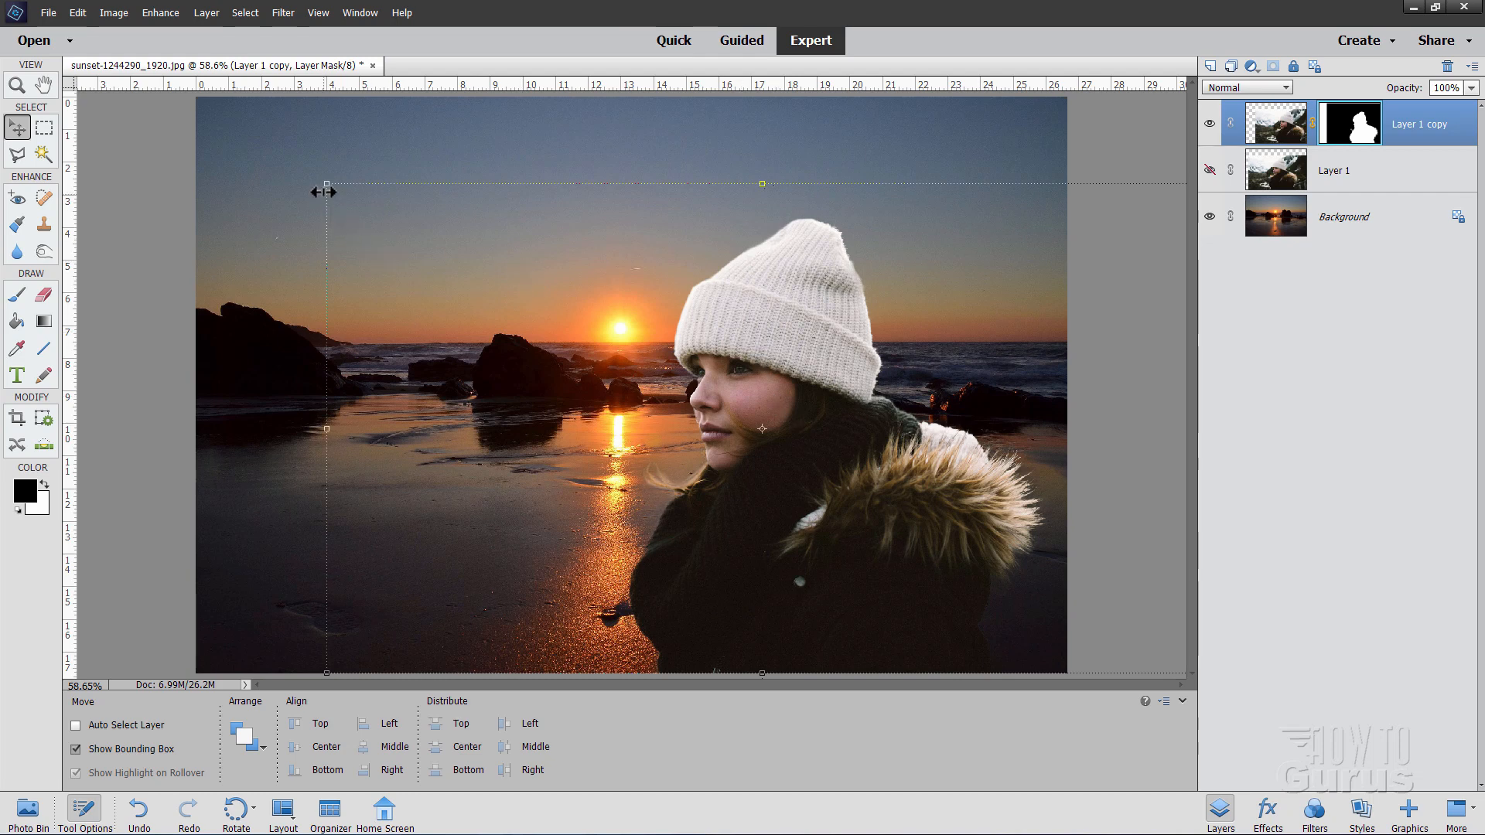
pyautogui.moveTo(329, 186); pyautogui.dragTo(271, 139)
pyautogui.moveTo(756, 594); pyautogui.dragTo(779, 585)
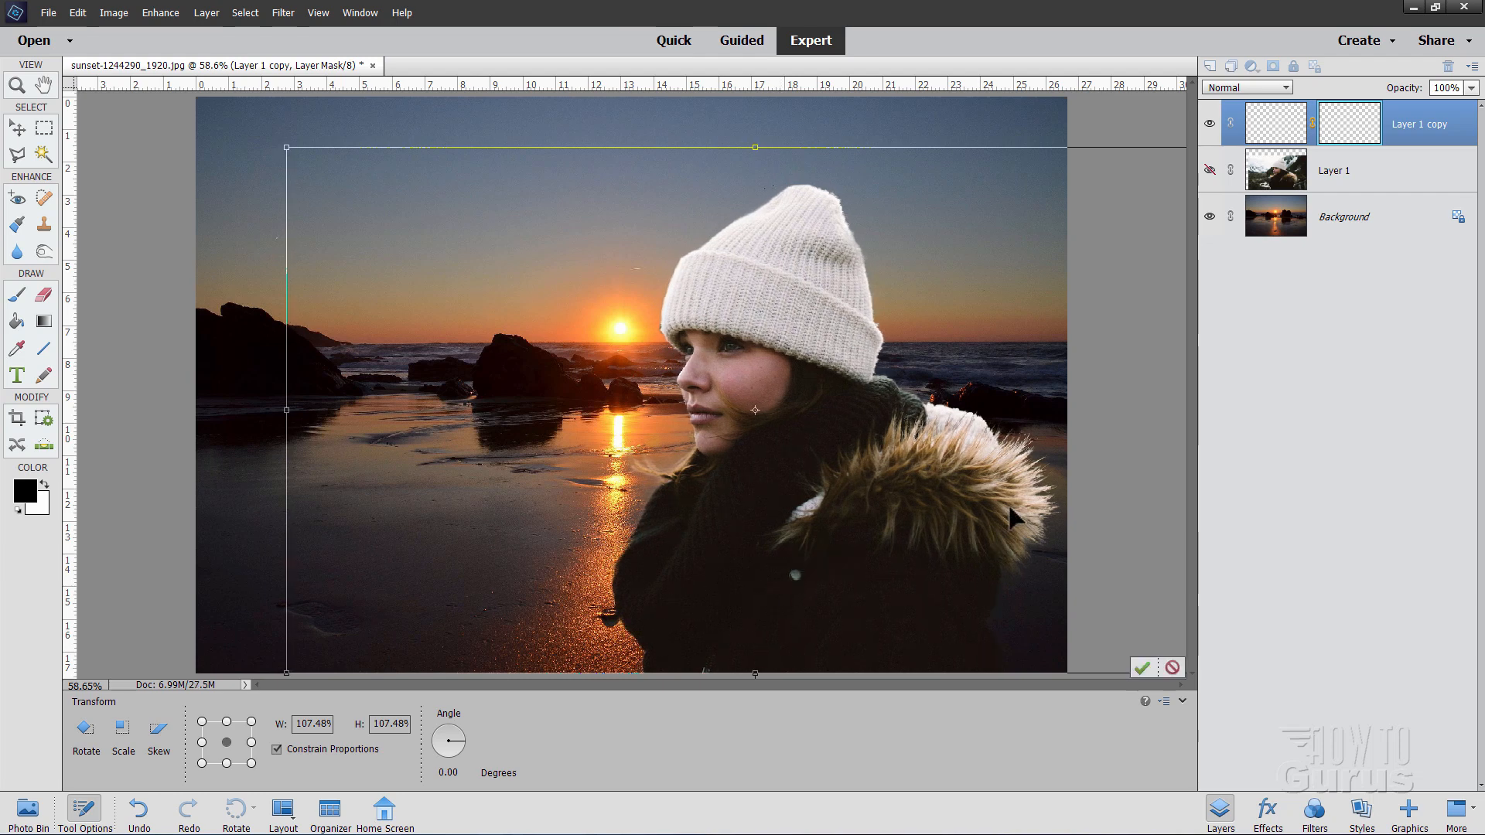
pyautogui.click(1142, 667)
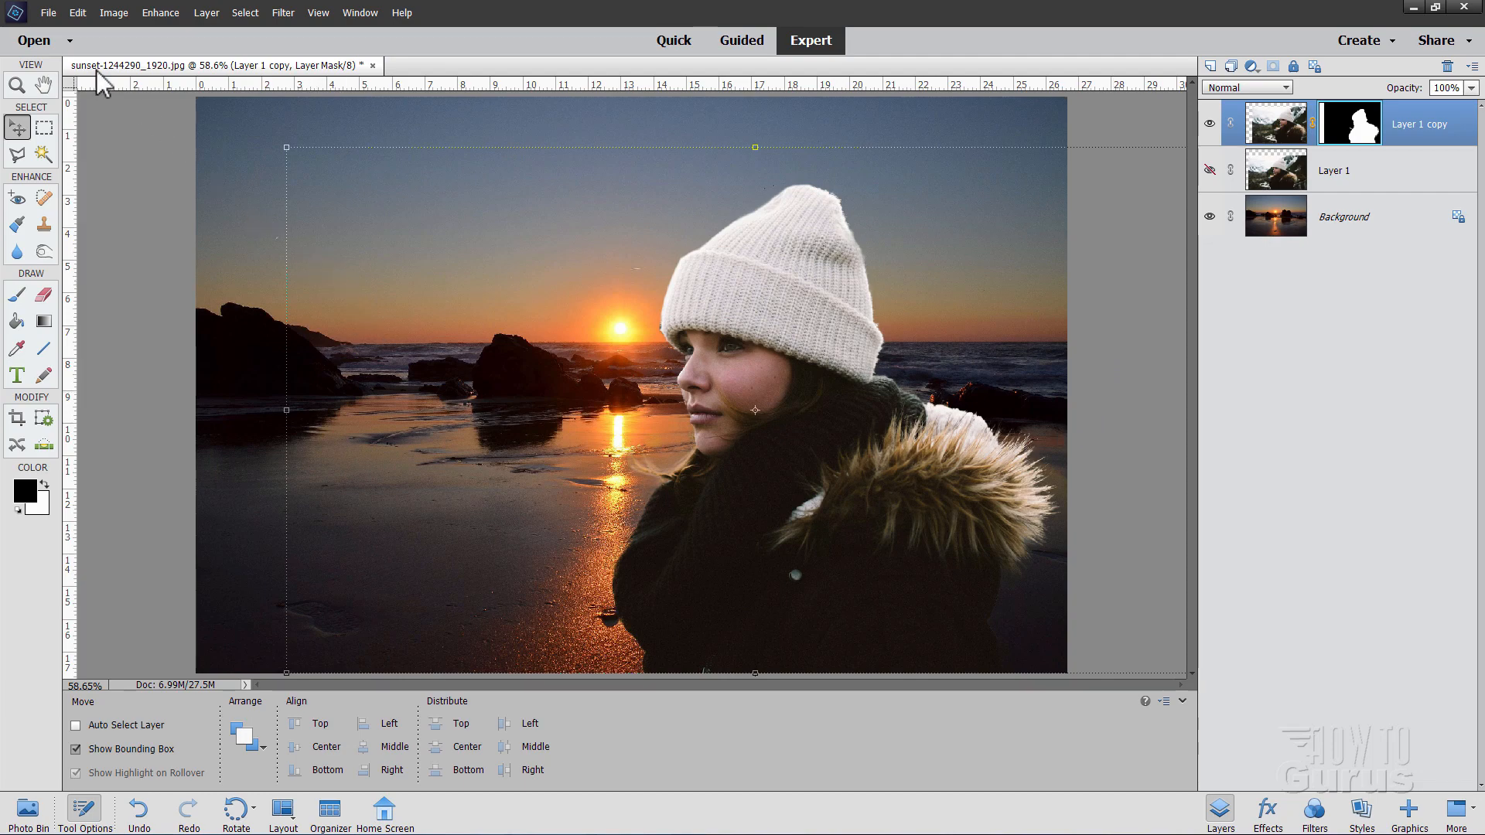
# Step: Save the composite as sunset-1244290_1920.psd in Photoshop (*.PSD;*.PDD) format
pyautogui.click(51, 16)
pyautogui.click(62, 143)
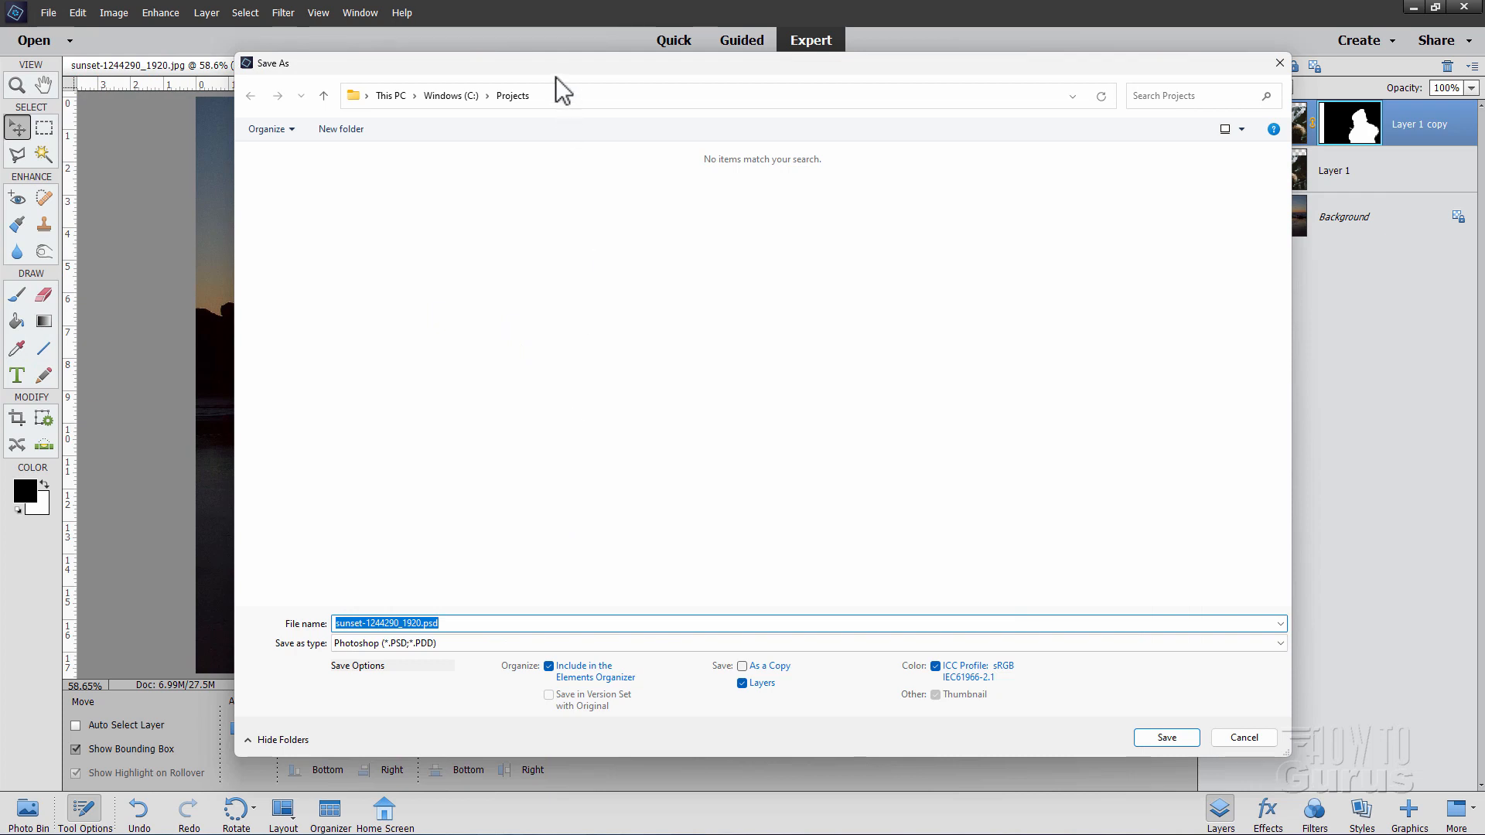
pyautogui.click(477, 643)
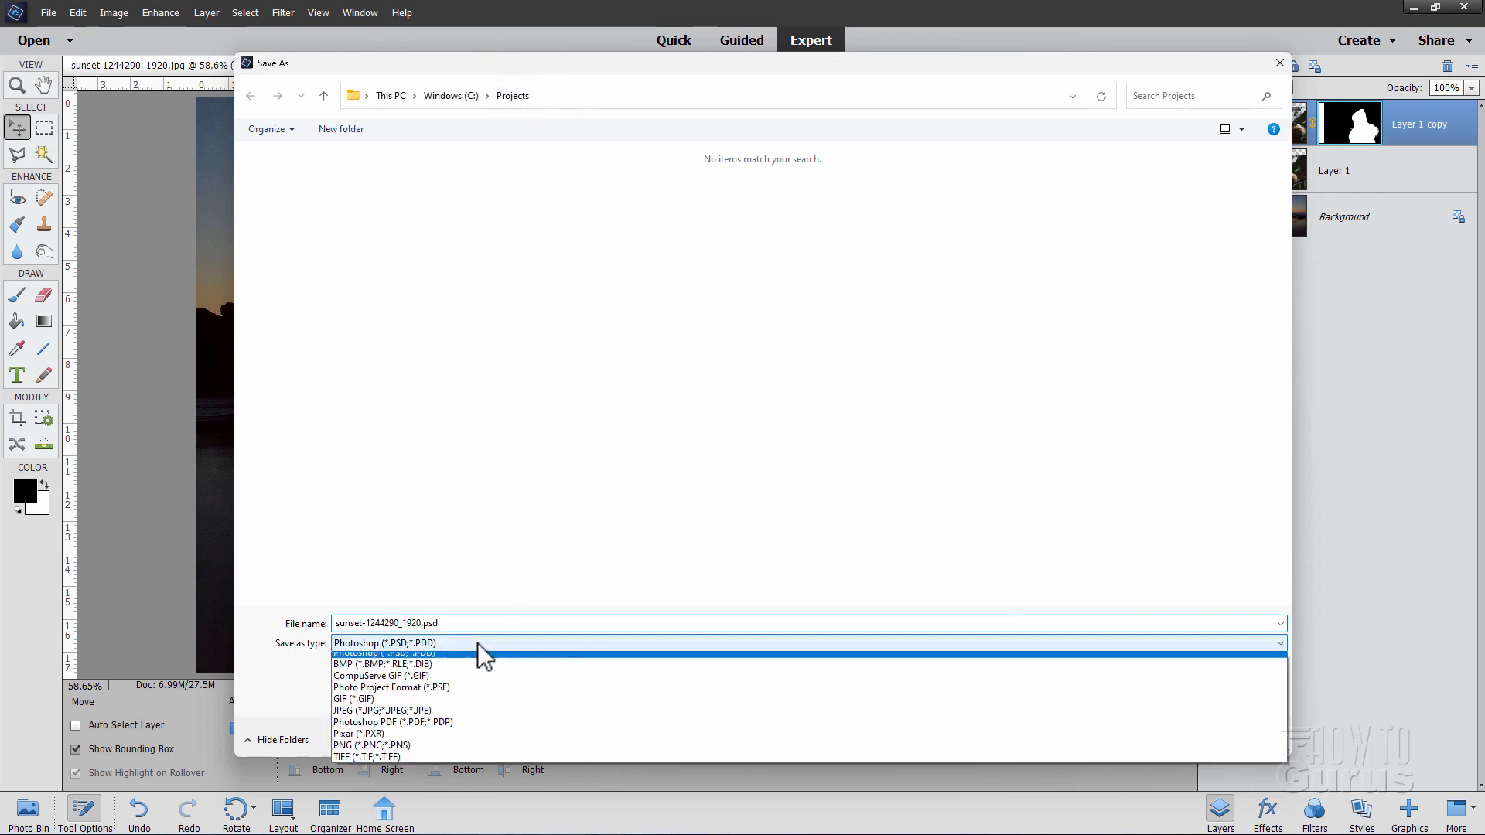
pyautogui.click(462, 648)
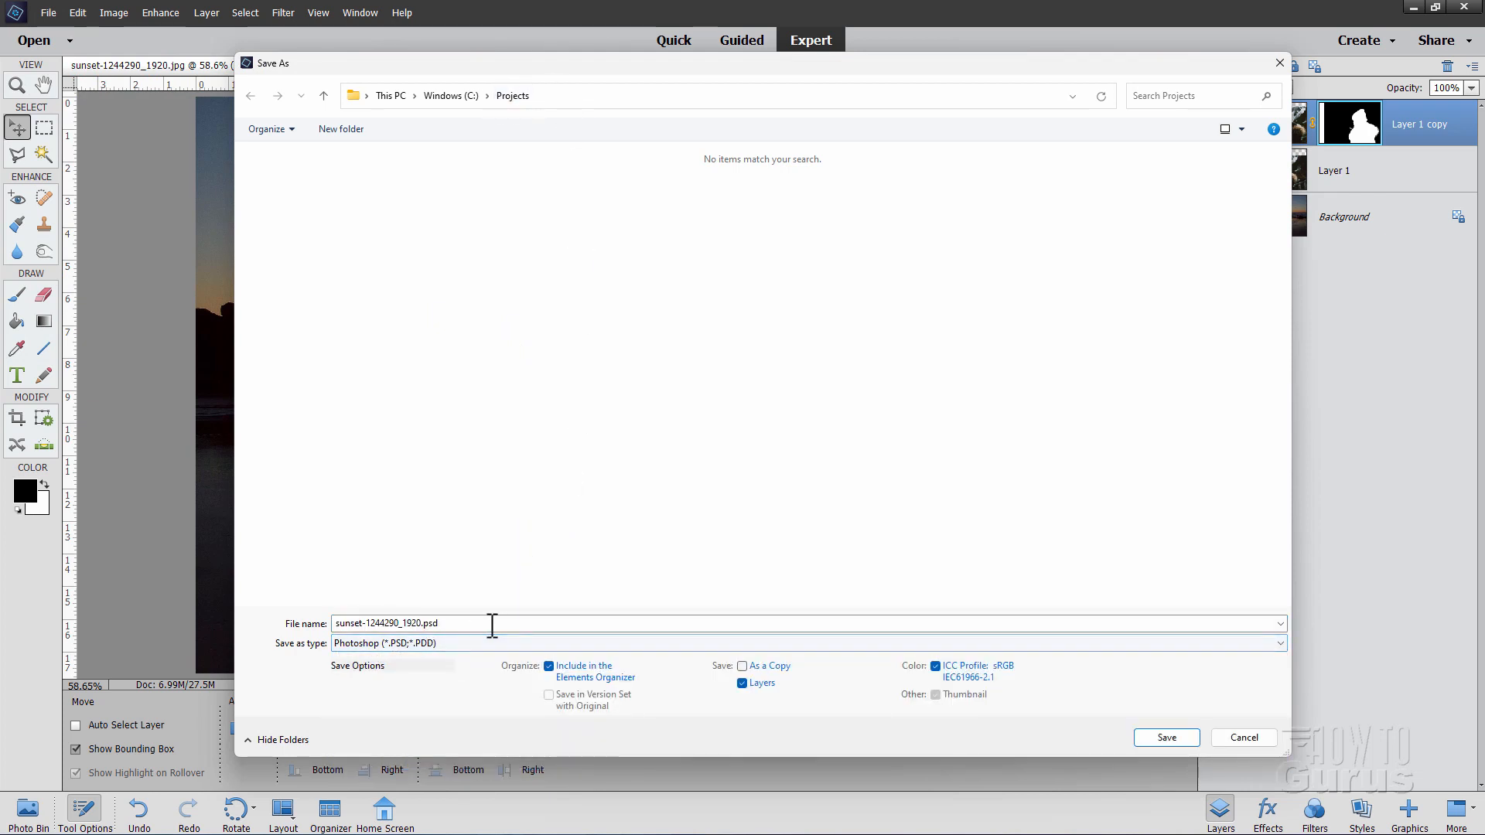
pyautogui.click(1166, 737)
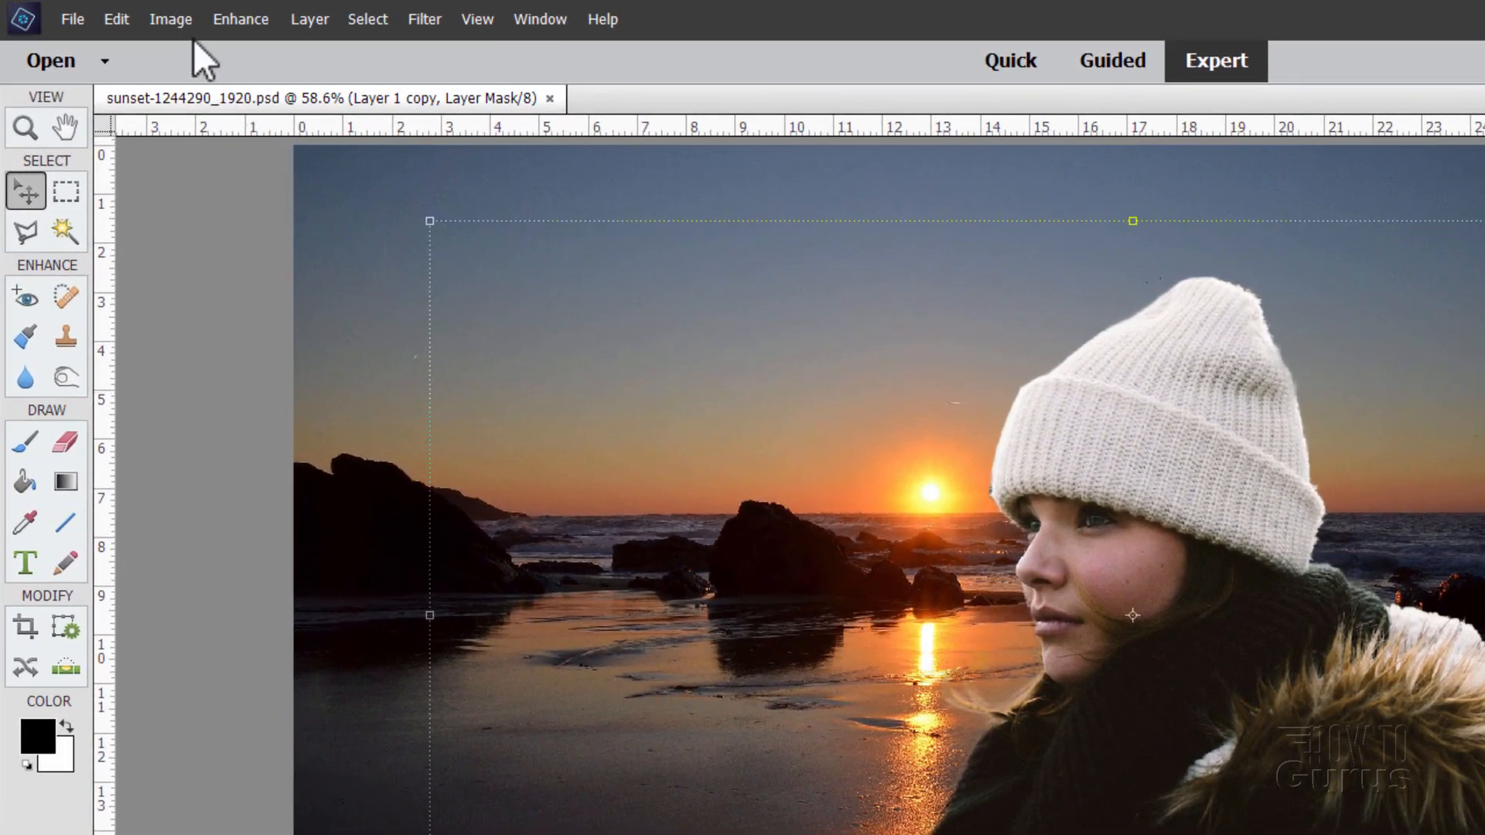
# Step: Add a Levels 1 adjustment layer clipped to the woman's layer
pyautogui.click(311, 20)
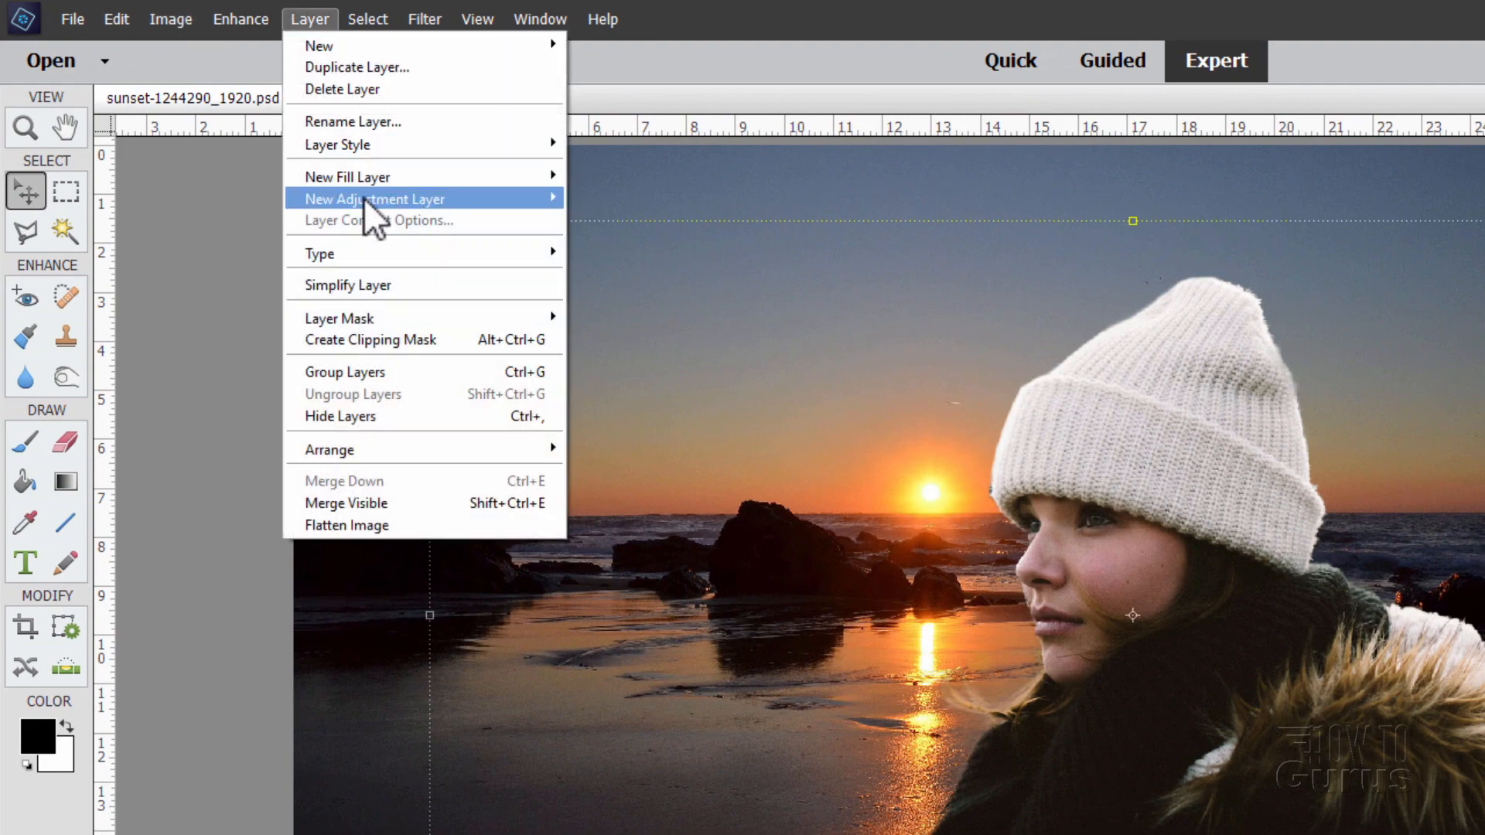
pyautogui.moveTo(368, 203)
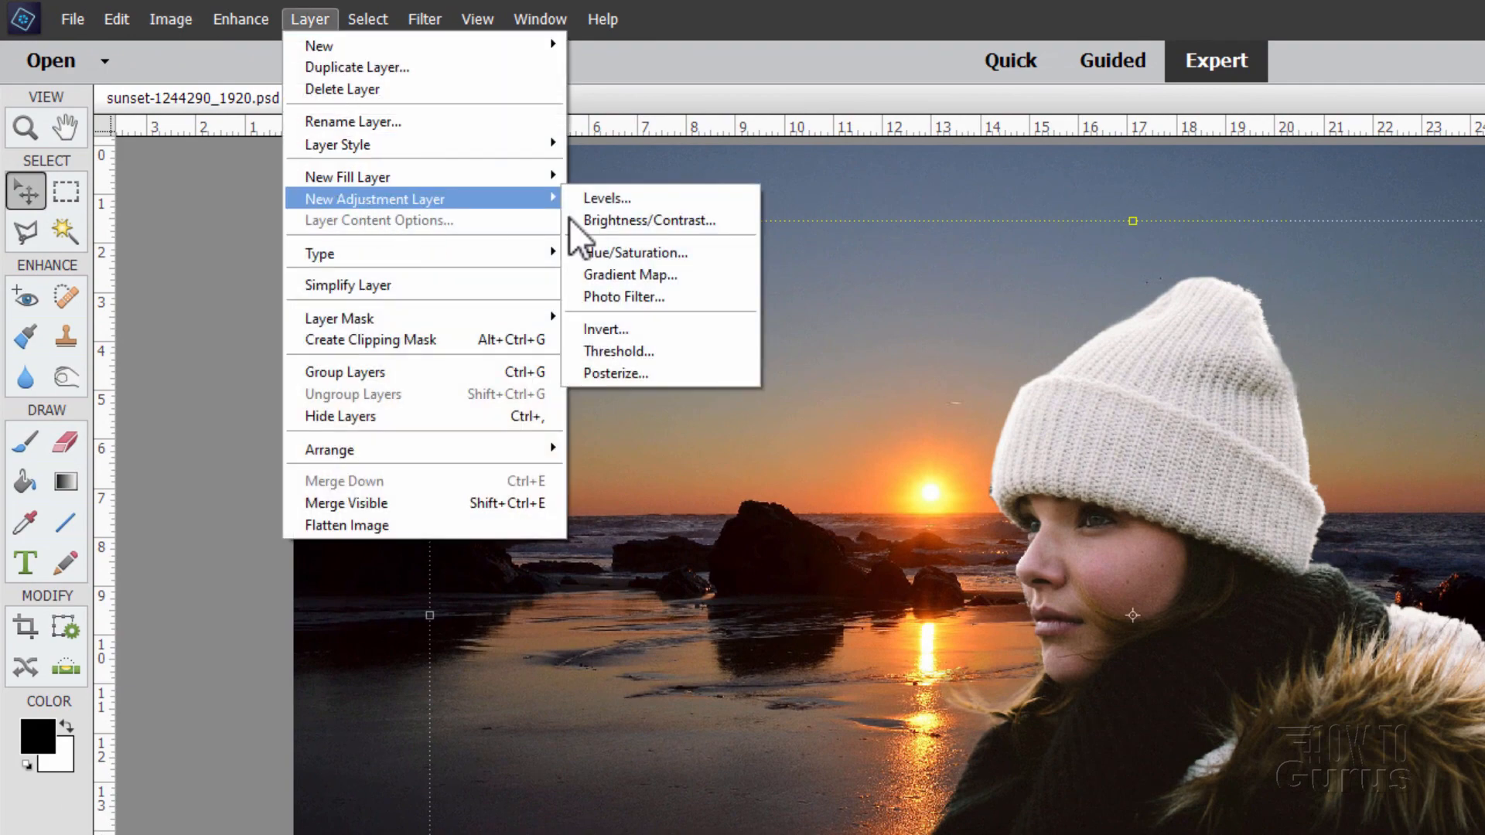
pyautogui.click(653, 201)
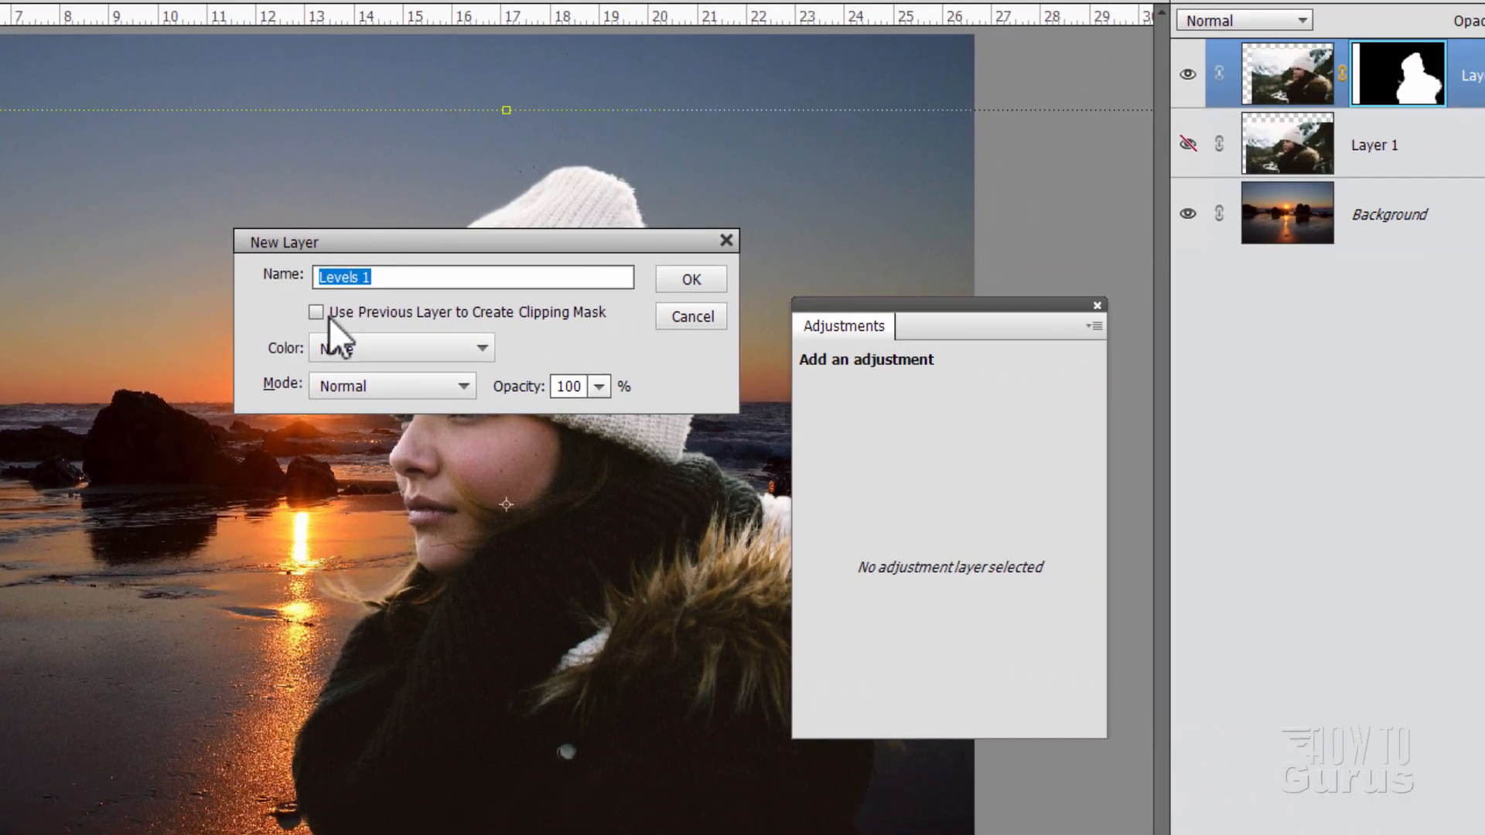
pyautogui.click(316, 312)
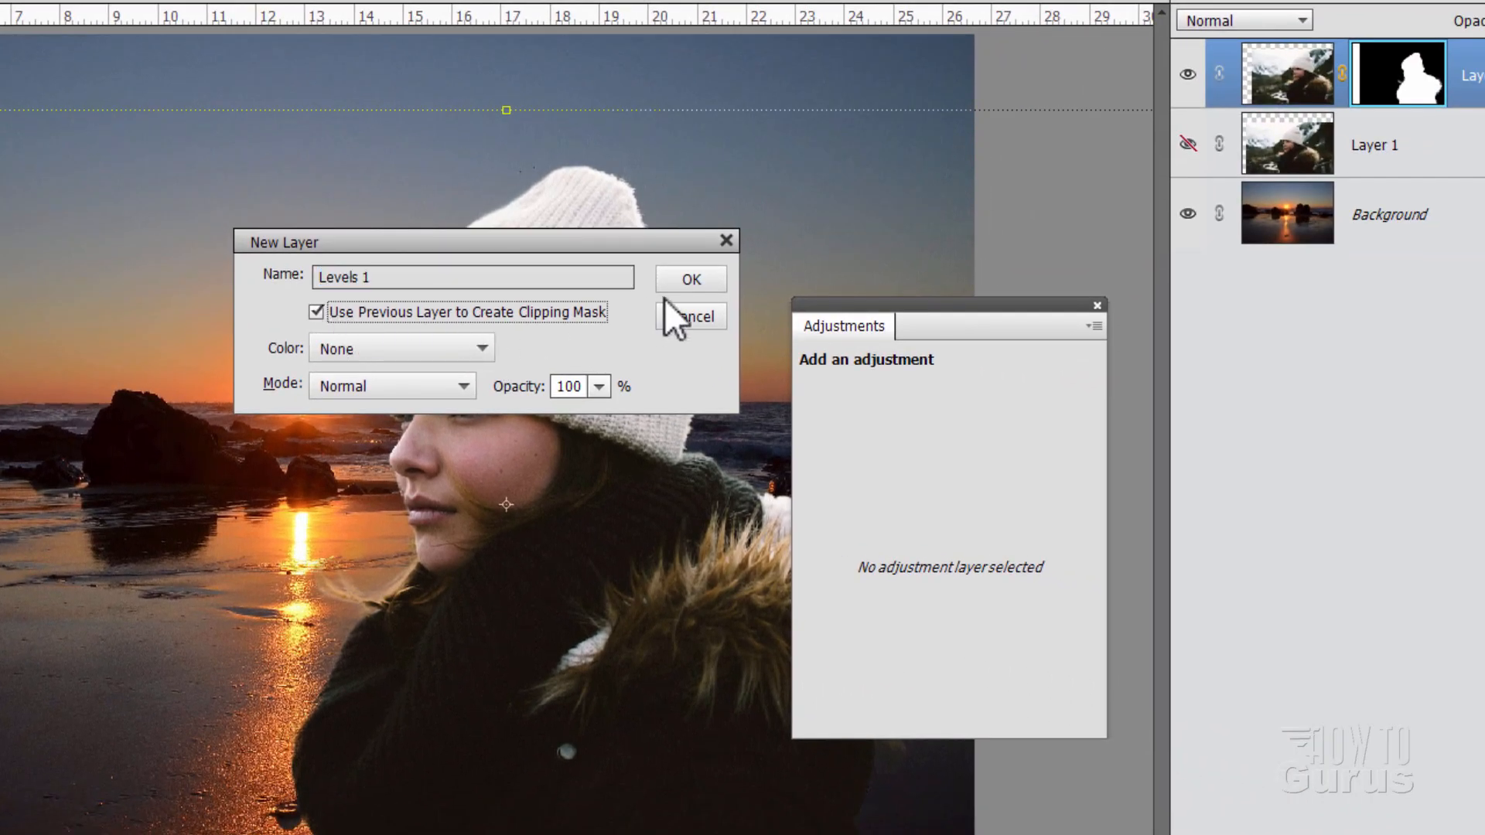
pyautogui.click(691, 278)
pyautogui.moveTo(940, 317); pyautogui.dragTo(1051, 378)
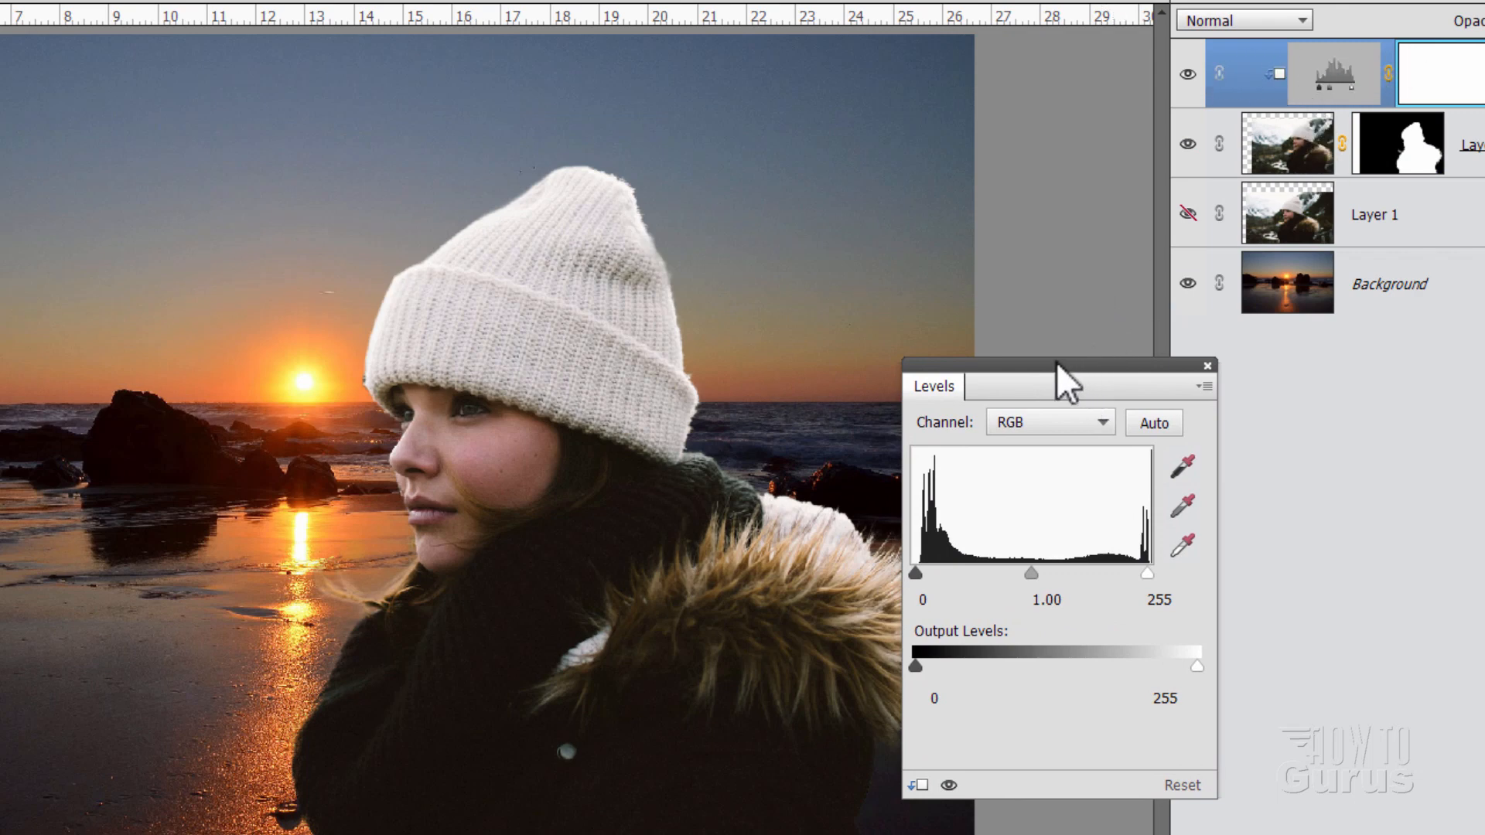
pyautogui.moveTo(1060, 374); pyautogui.dragTo(942, 192)
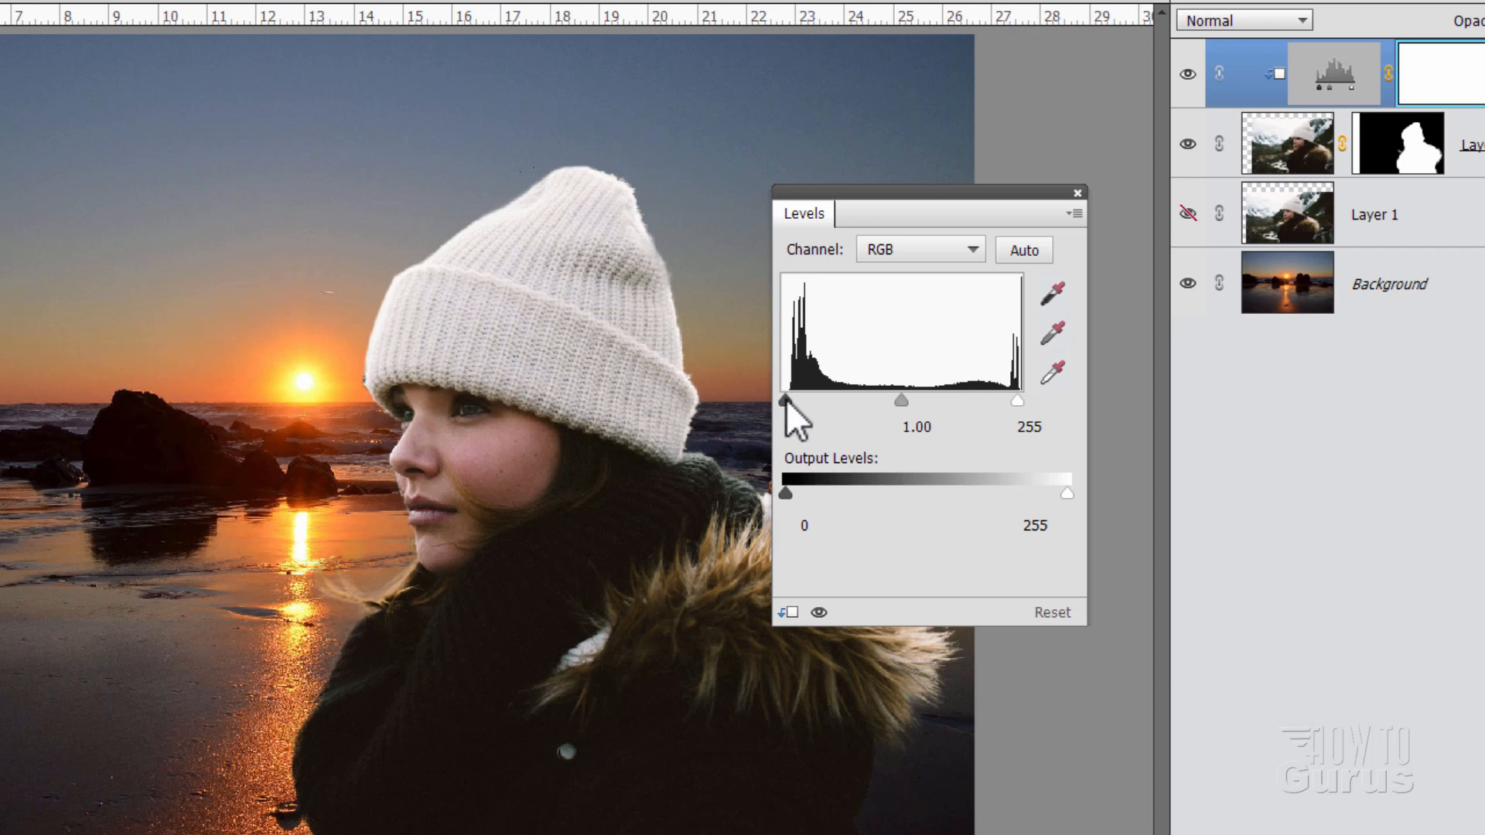
# Step: Set the Levels input black to 18 and white to 240
pyautogui.moveTo(786, 399); pyautogui.dragTo(798, 396)
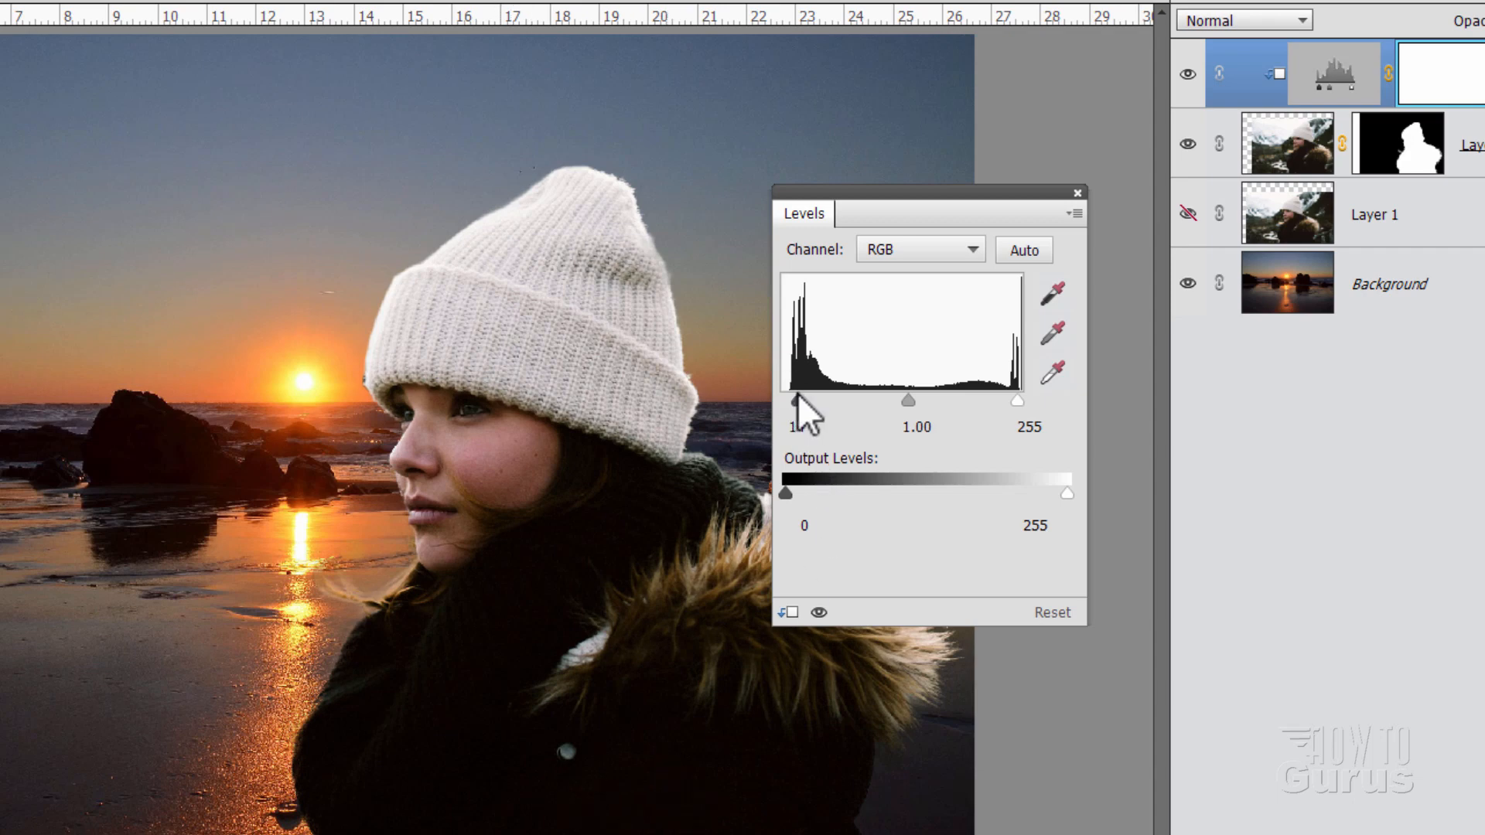
pyautogui.moveTo(799, 396); pyautogui.dragTo(818, 399)
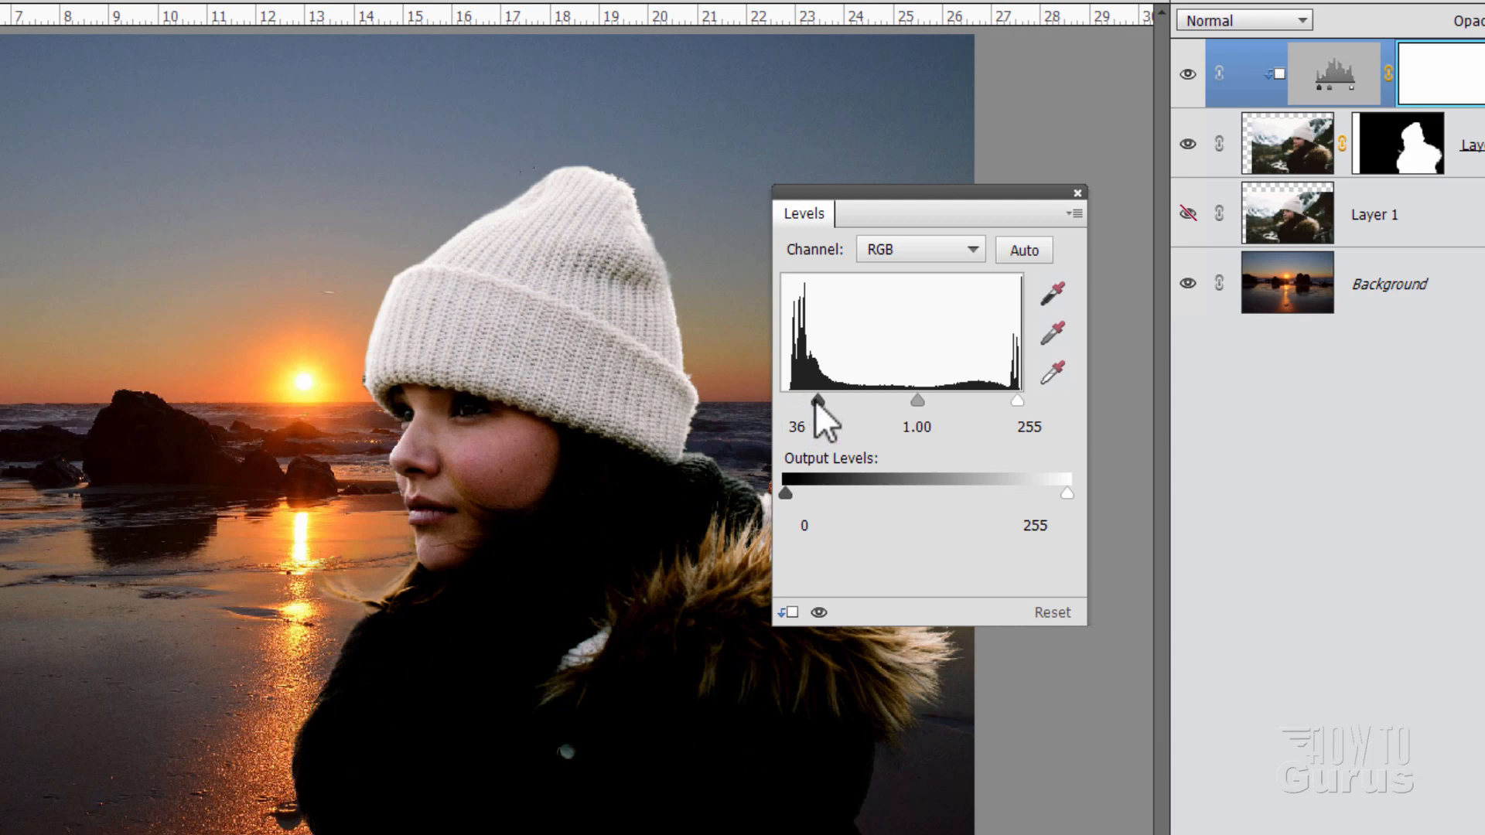
pyautogui.moveTo(818, 399)
pyautogui.mouseDown()
pyautogui.moveTo(784, 400)
pyautogui.moveTo(802, 396)
pyautogui.mouseUp()
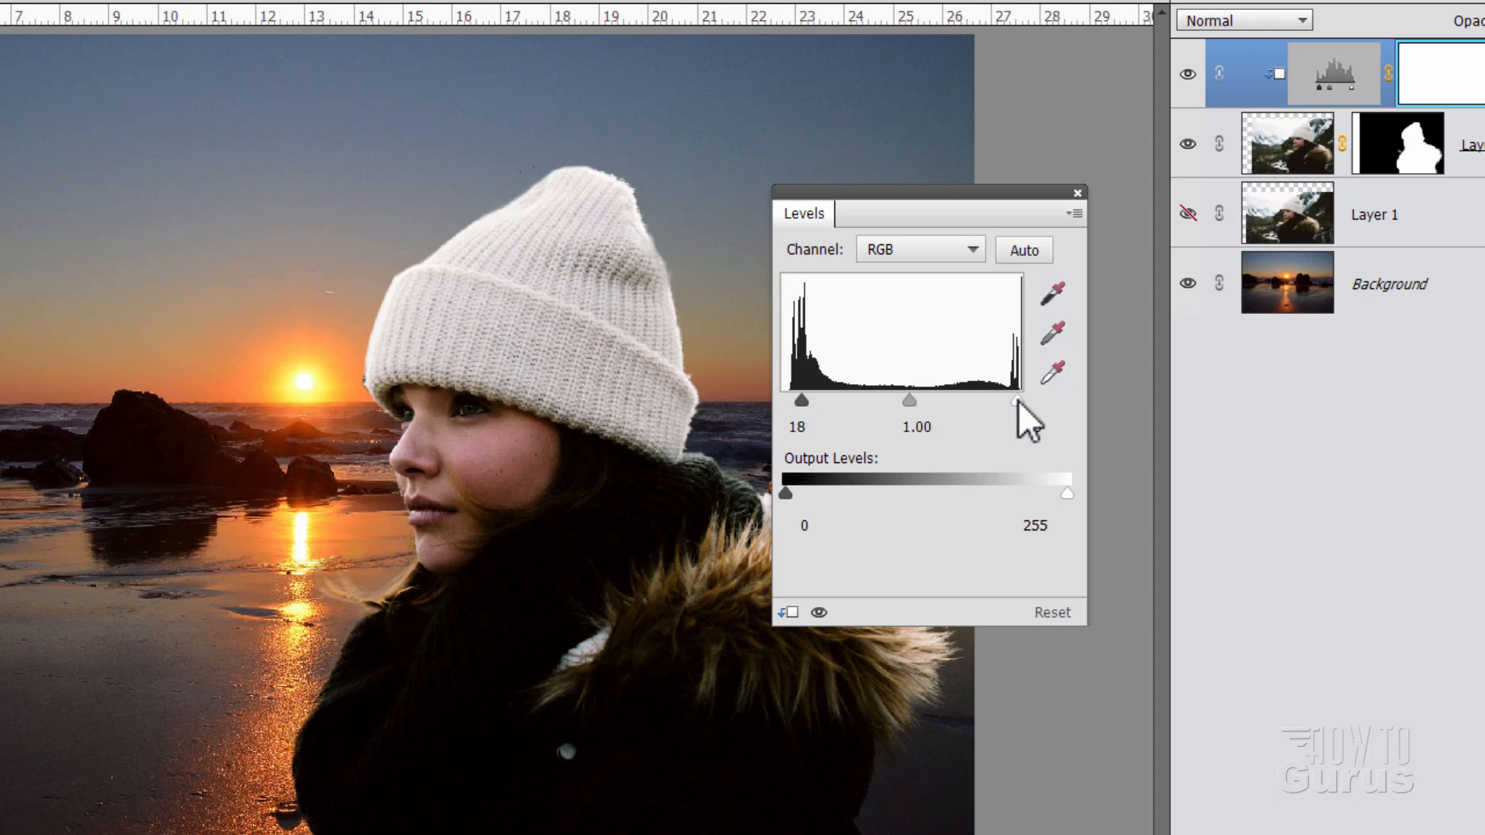
pyautogui.moveTo(1017, 399); pyautogui.dragTo(1004, 399)
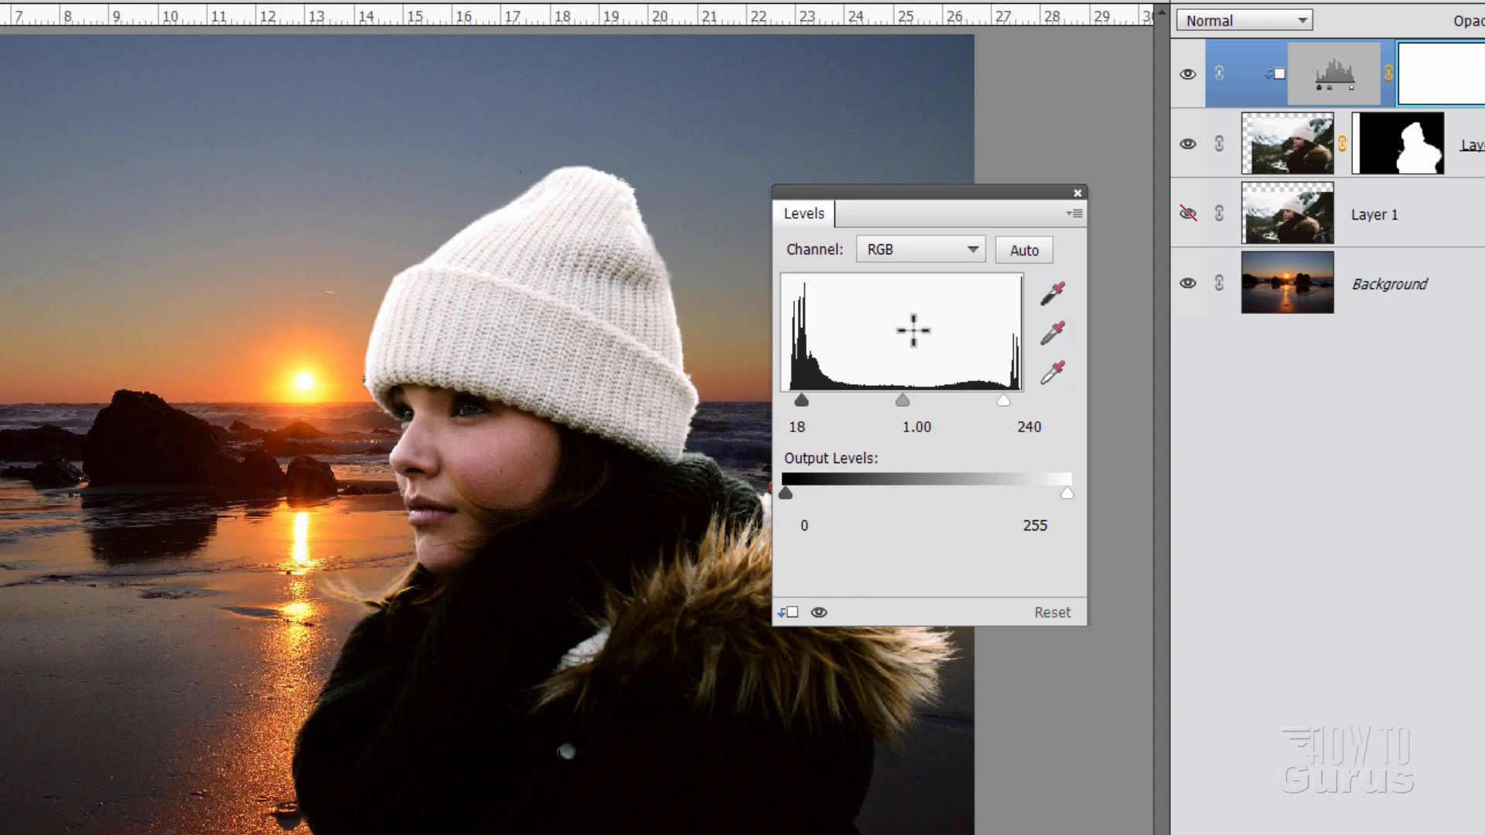
pyautogui.click(1078, 191)
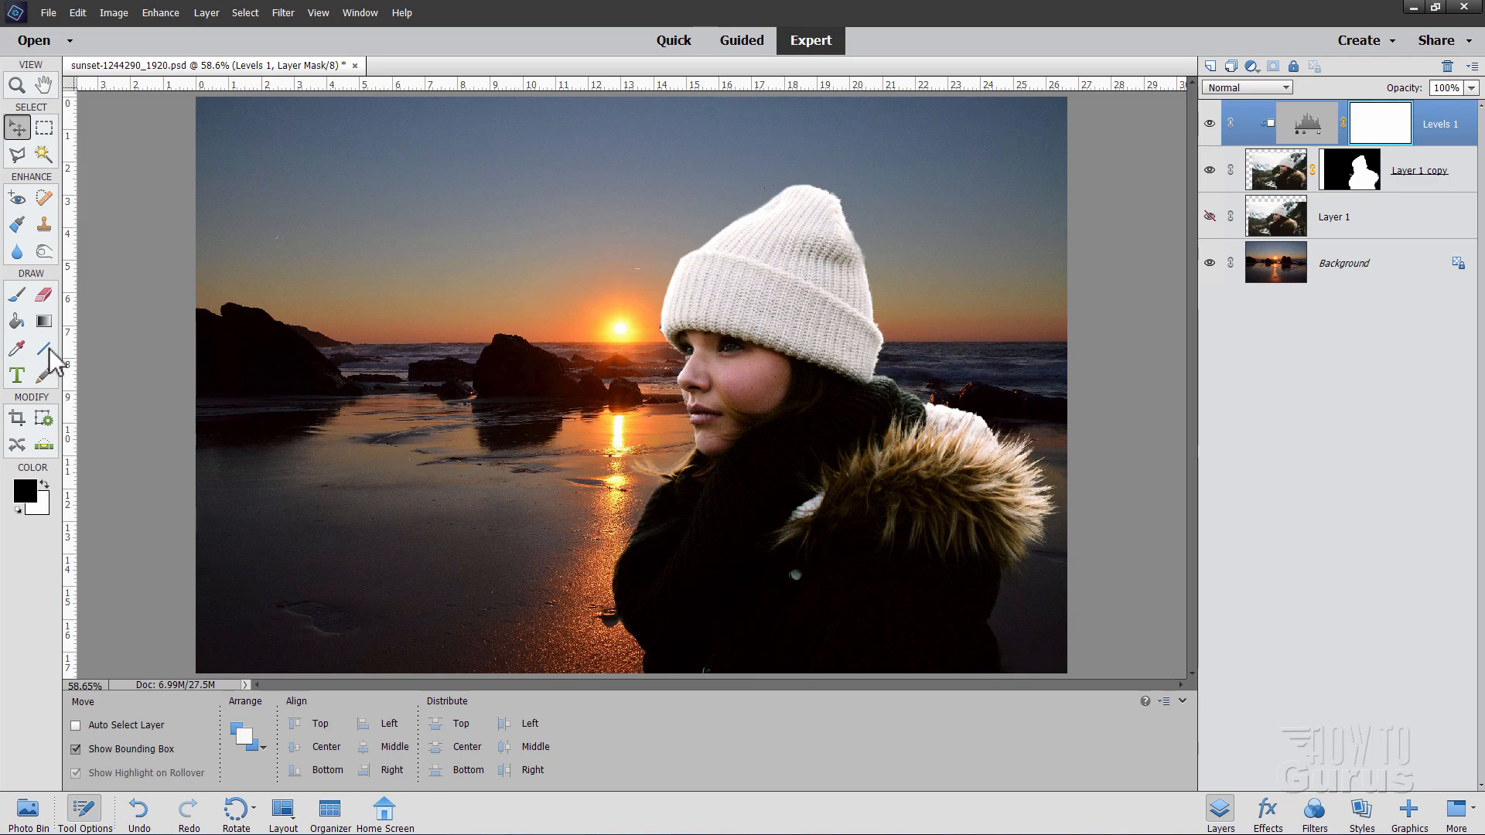
# Step: Select the Brush tool with the 134 px grass preset
pyautogui.click(16, 294)
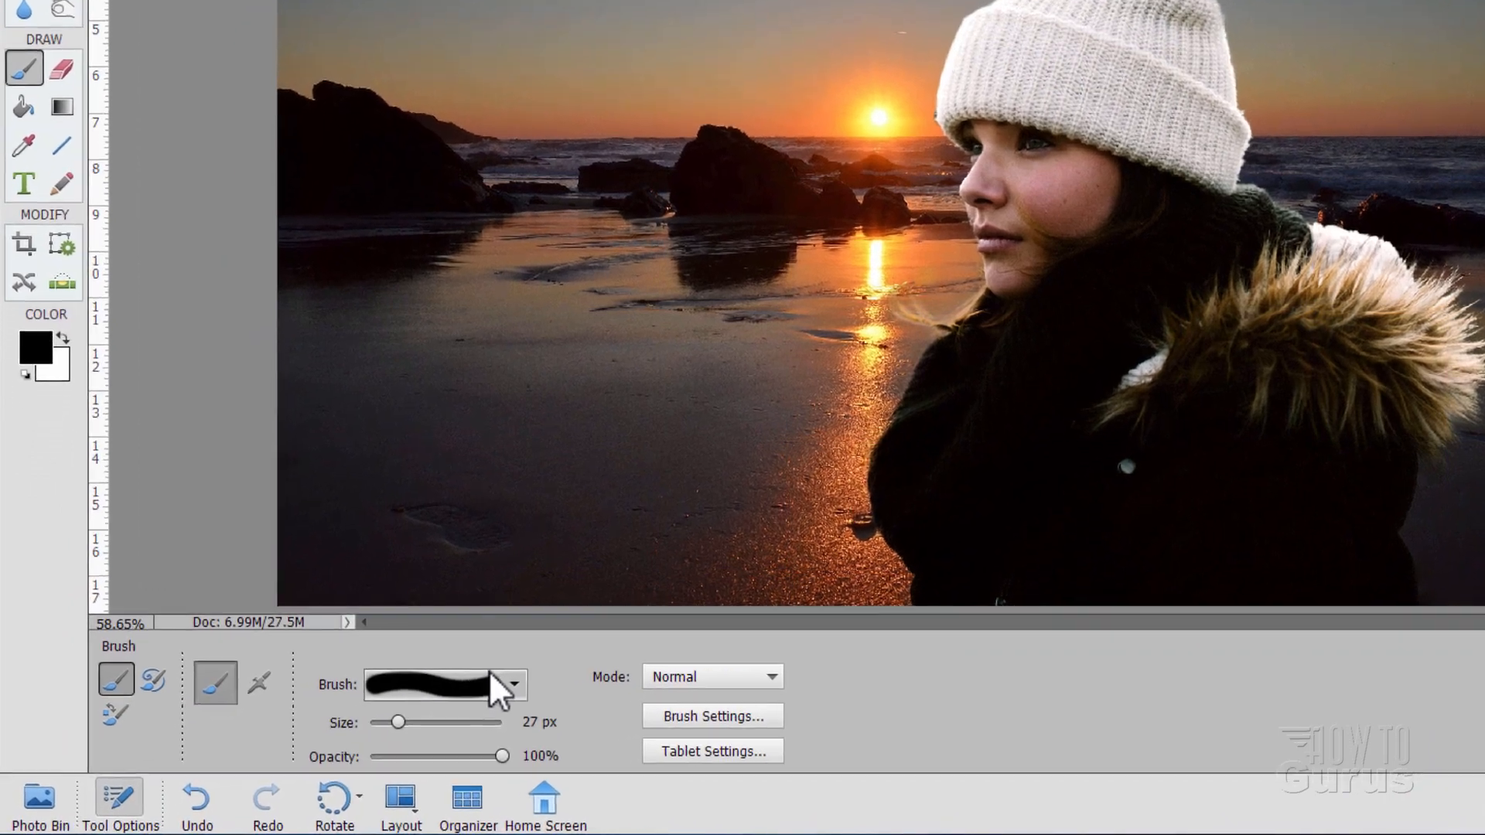
pyautogui.click(363, 729)
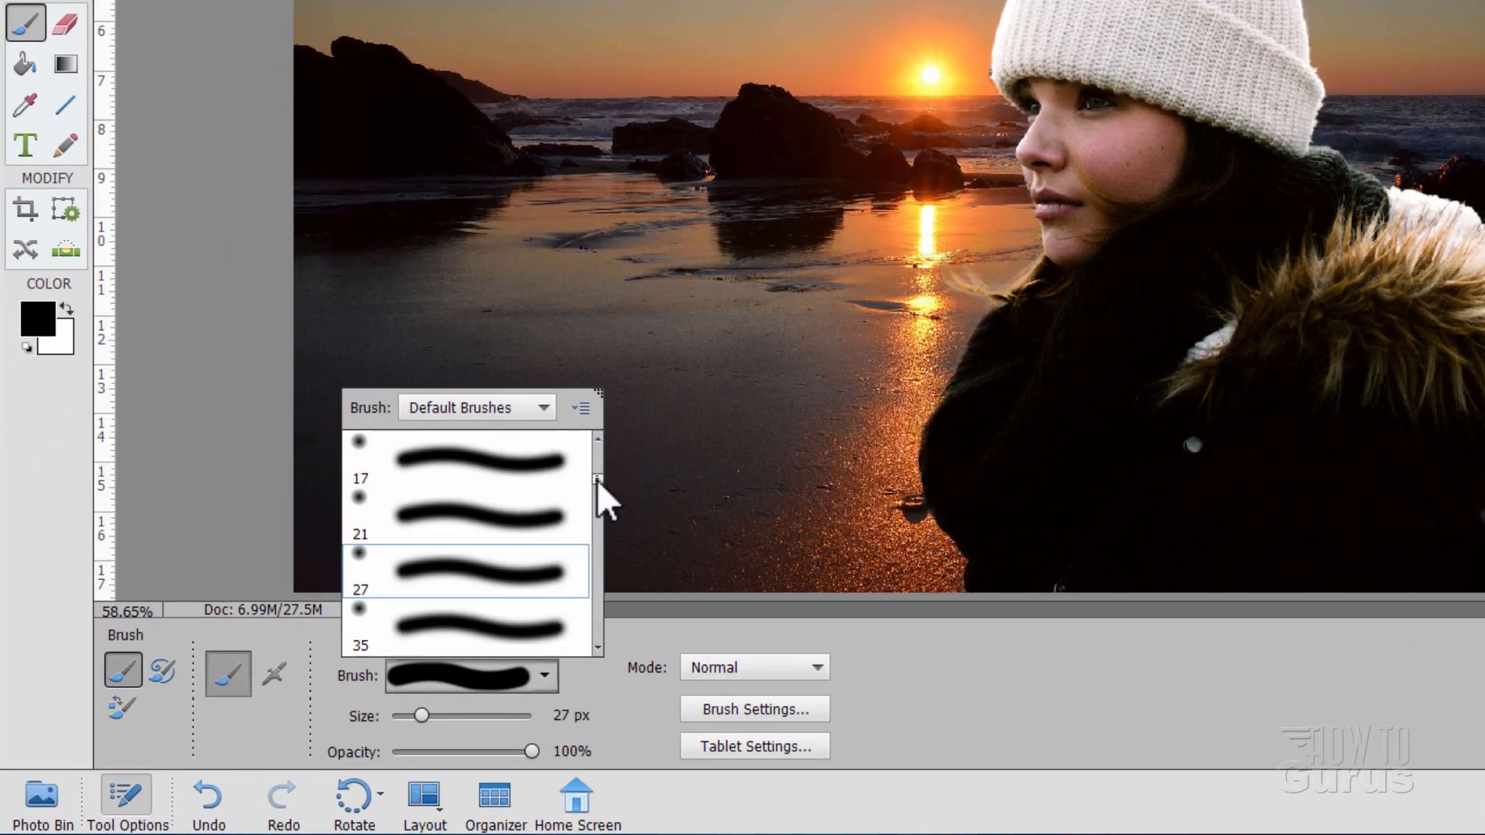
pyautogui.moveTo(595, 480); pyautogui.dragTo(600, 586)
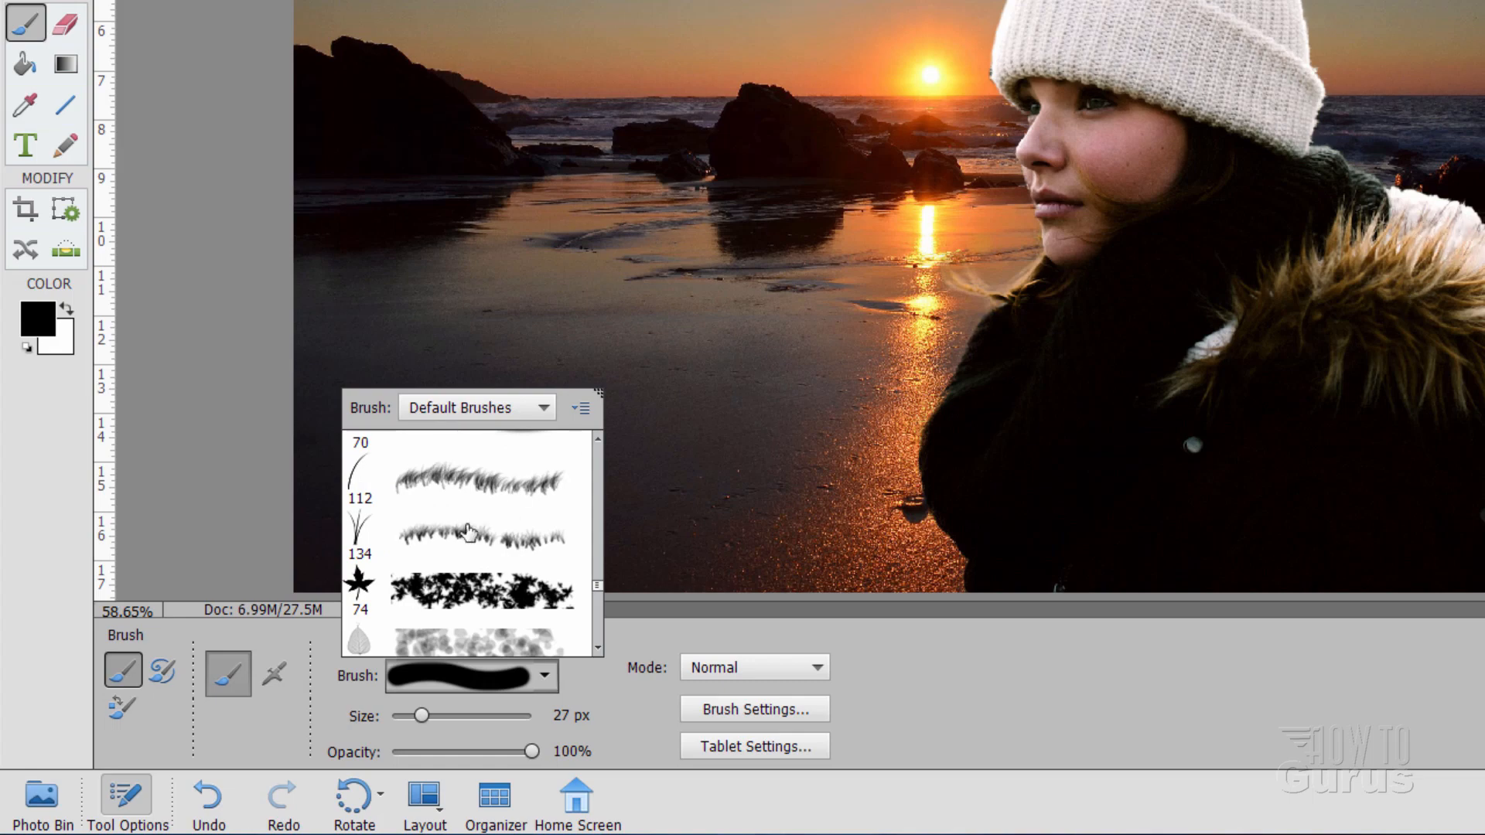
pyautogui.click(421, 541)
pyautogui.click(705, 471)
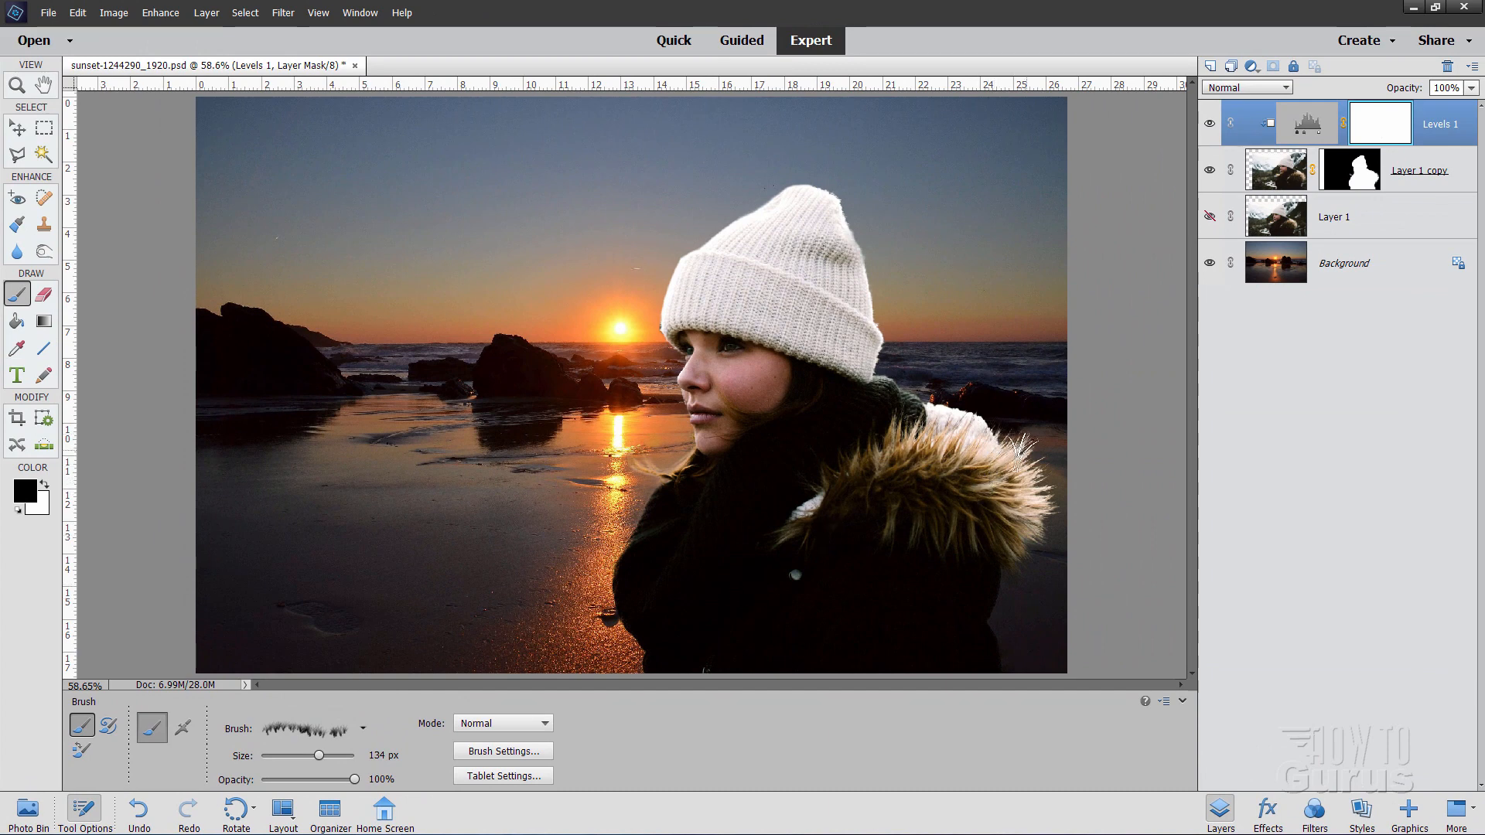
# Step: On Layer 1 copy, sample a pale cream (R 239, G 225, B 213) from the fur
pyautogui.click(1276, 176)
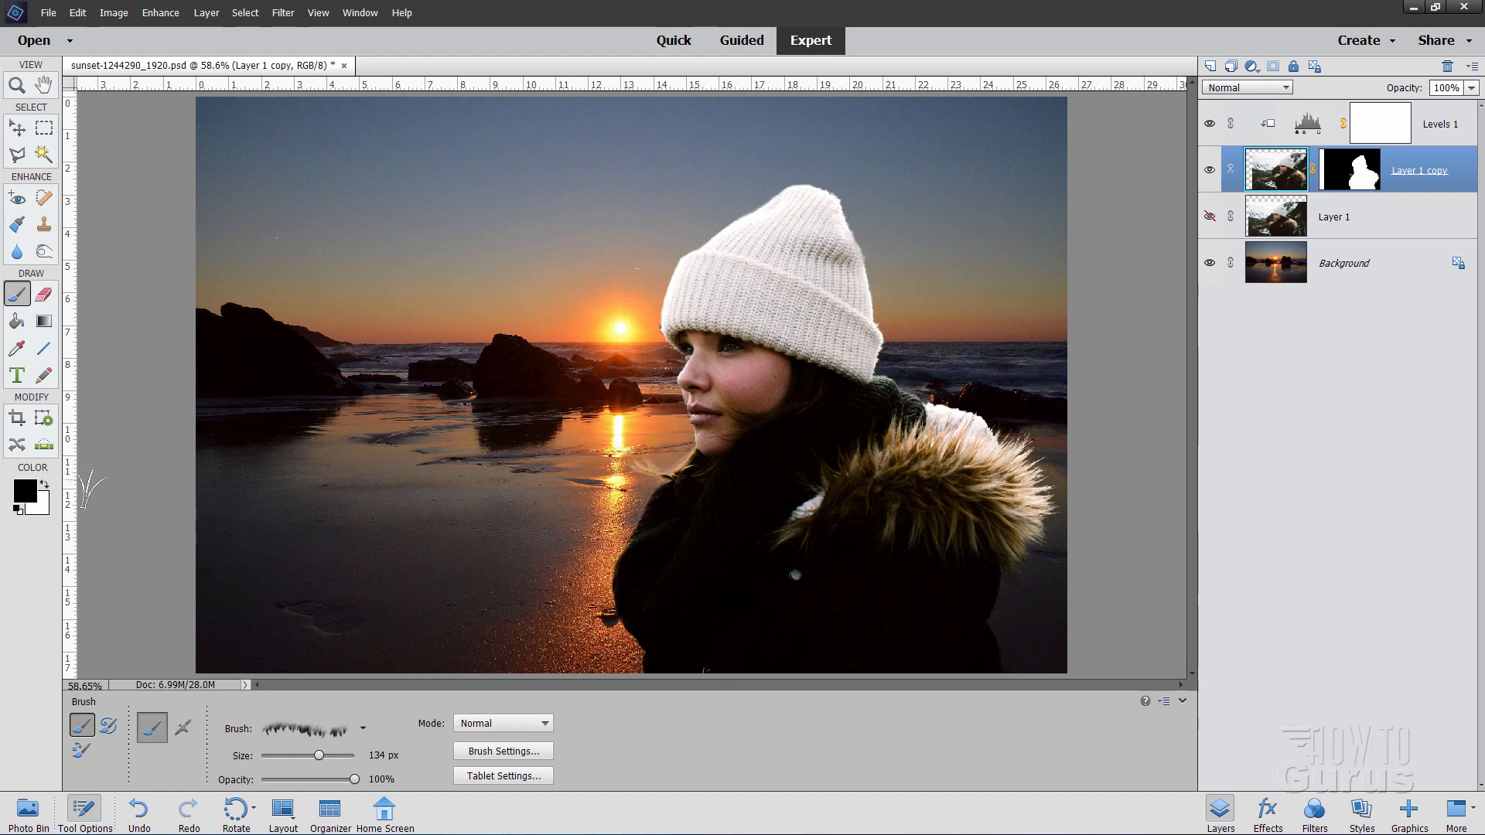
pyautogui.click(26, 492)
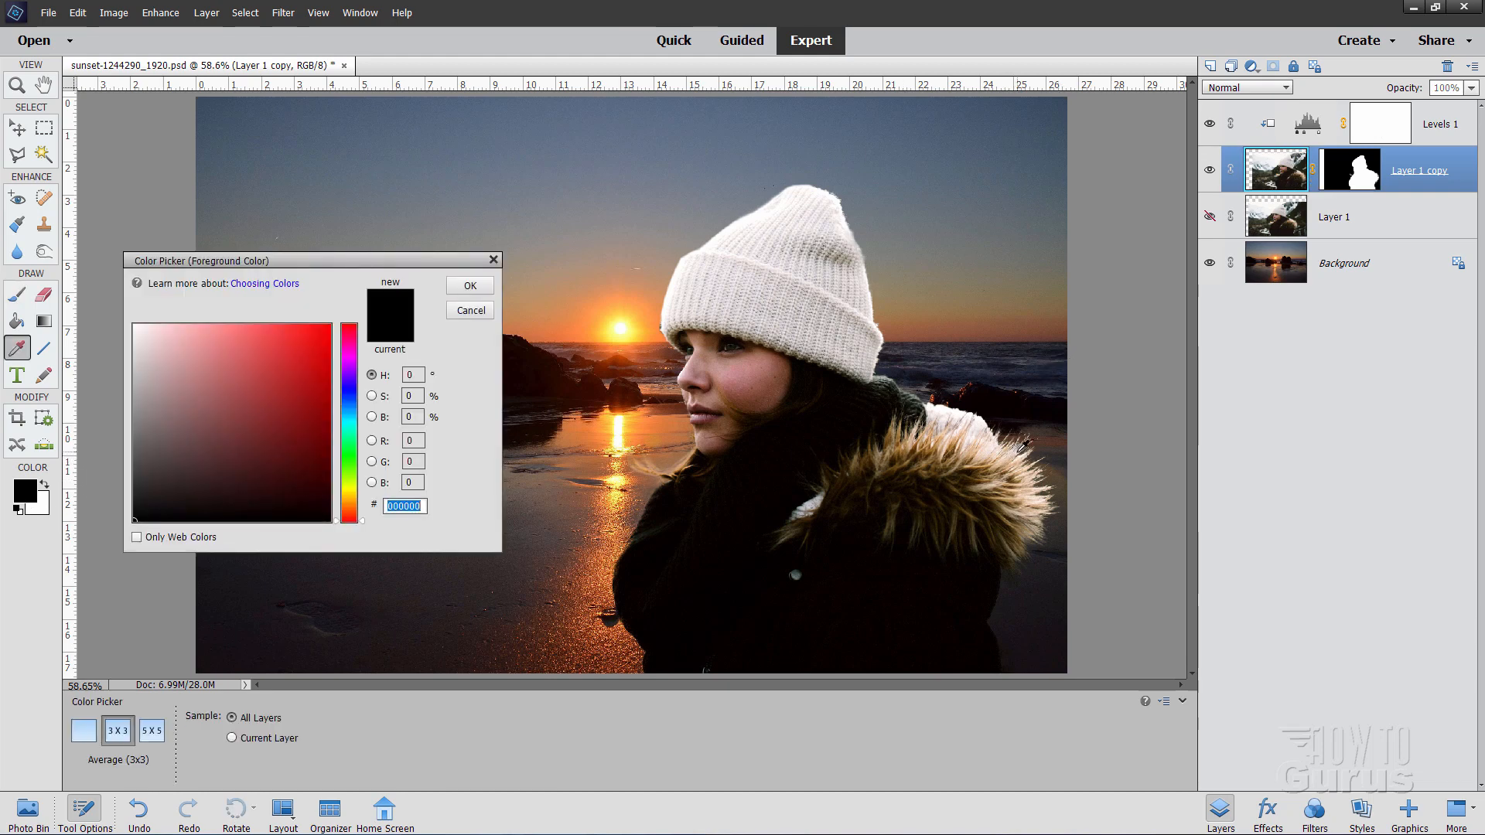
pyautogui.click(1021, 449)
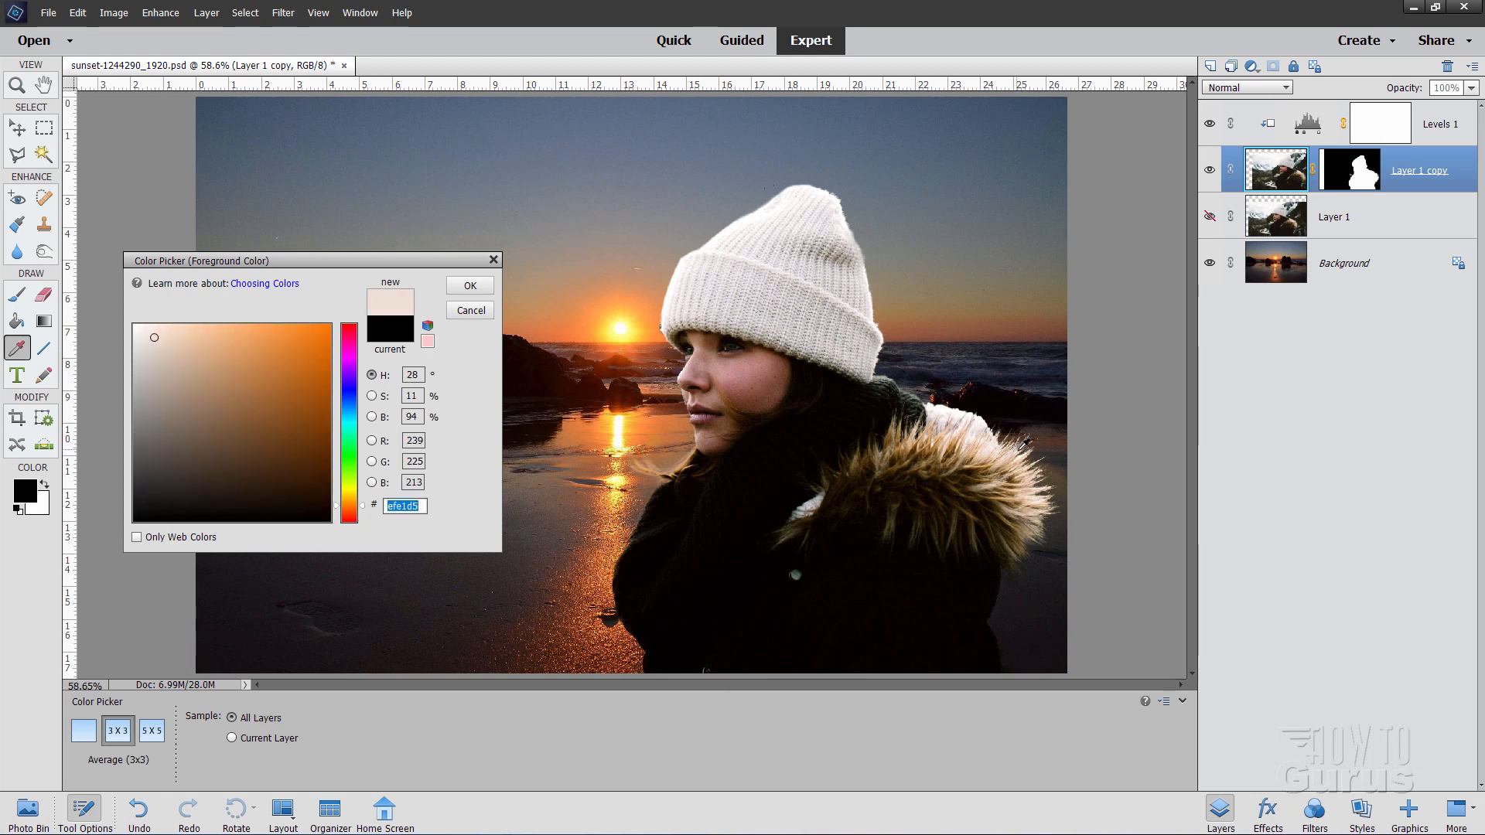
pyautogui.click(469, 286)
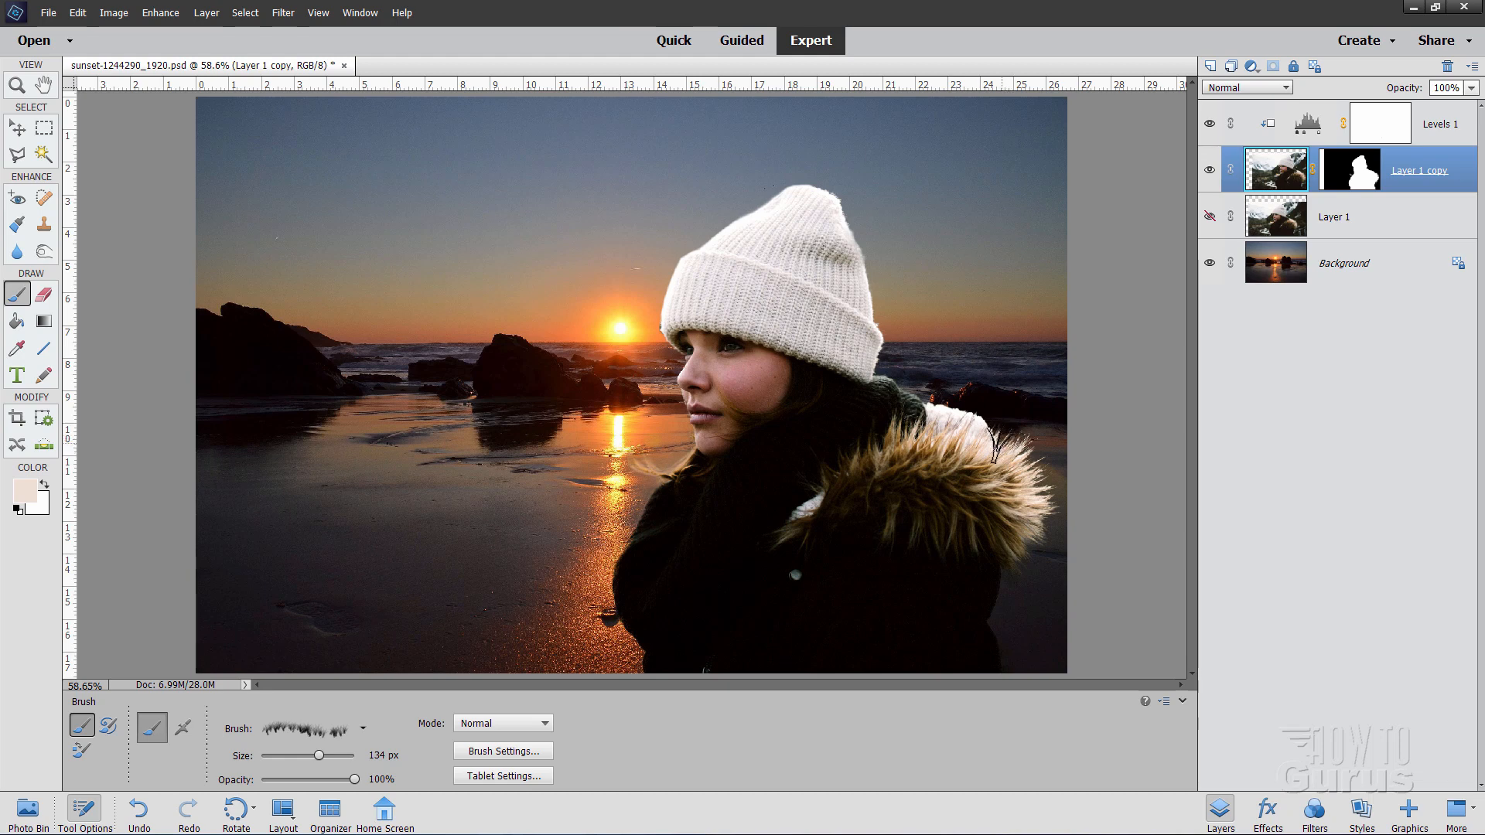
pyautogui.click(17, 87)
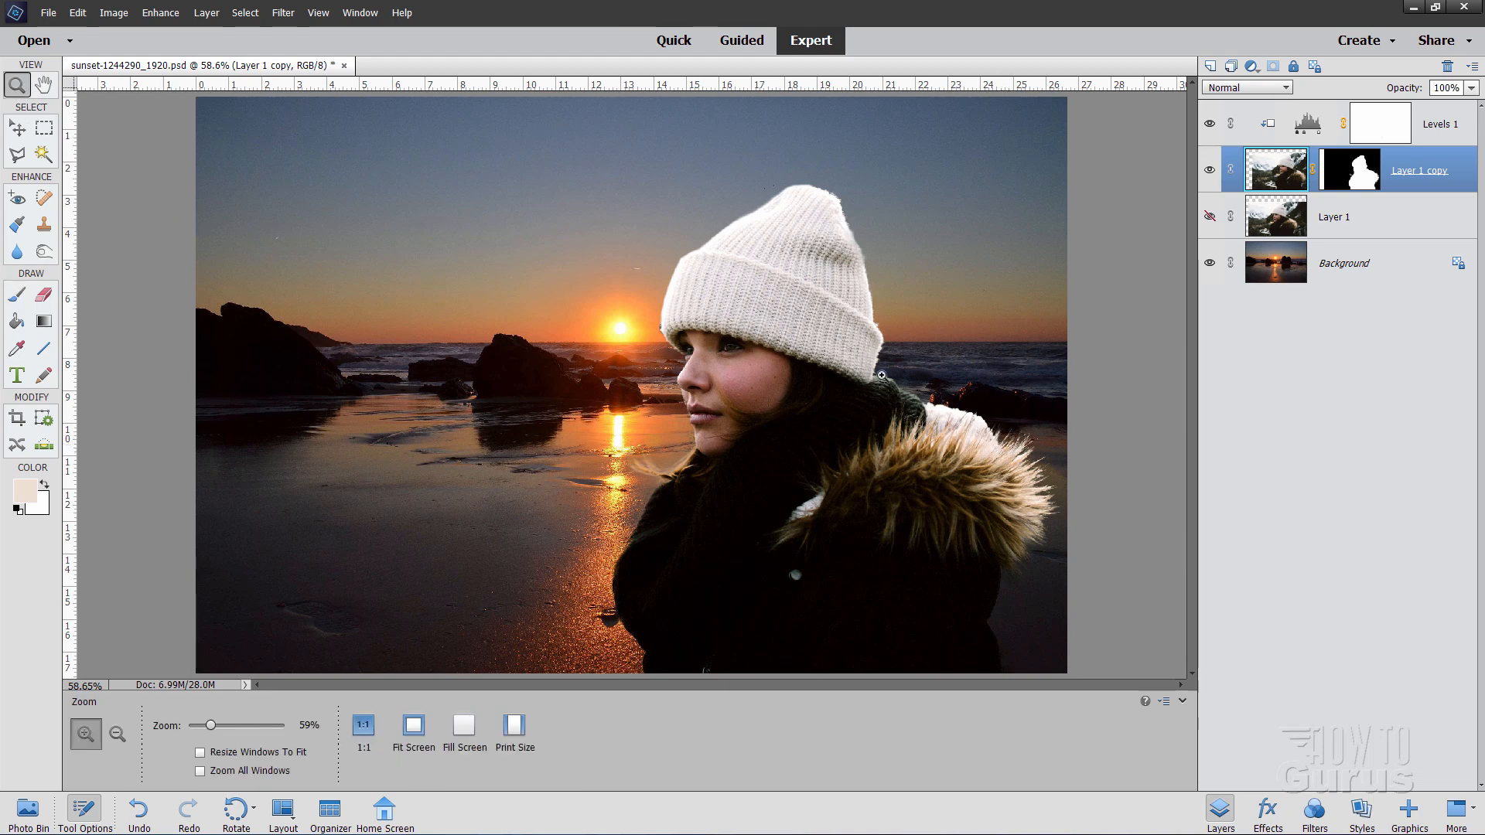
pyautogui.click(1037, 451)
pyautogui.click(1005, 449)
pyautogui.click(957, 444)
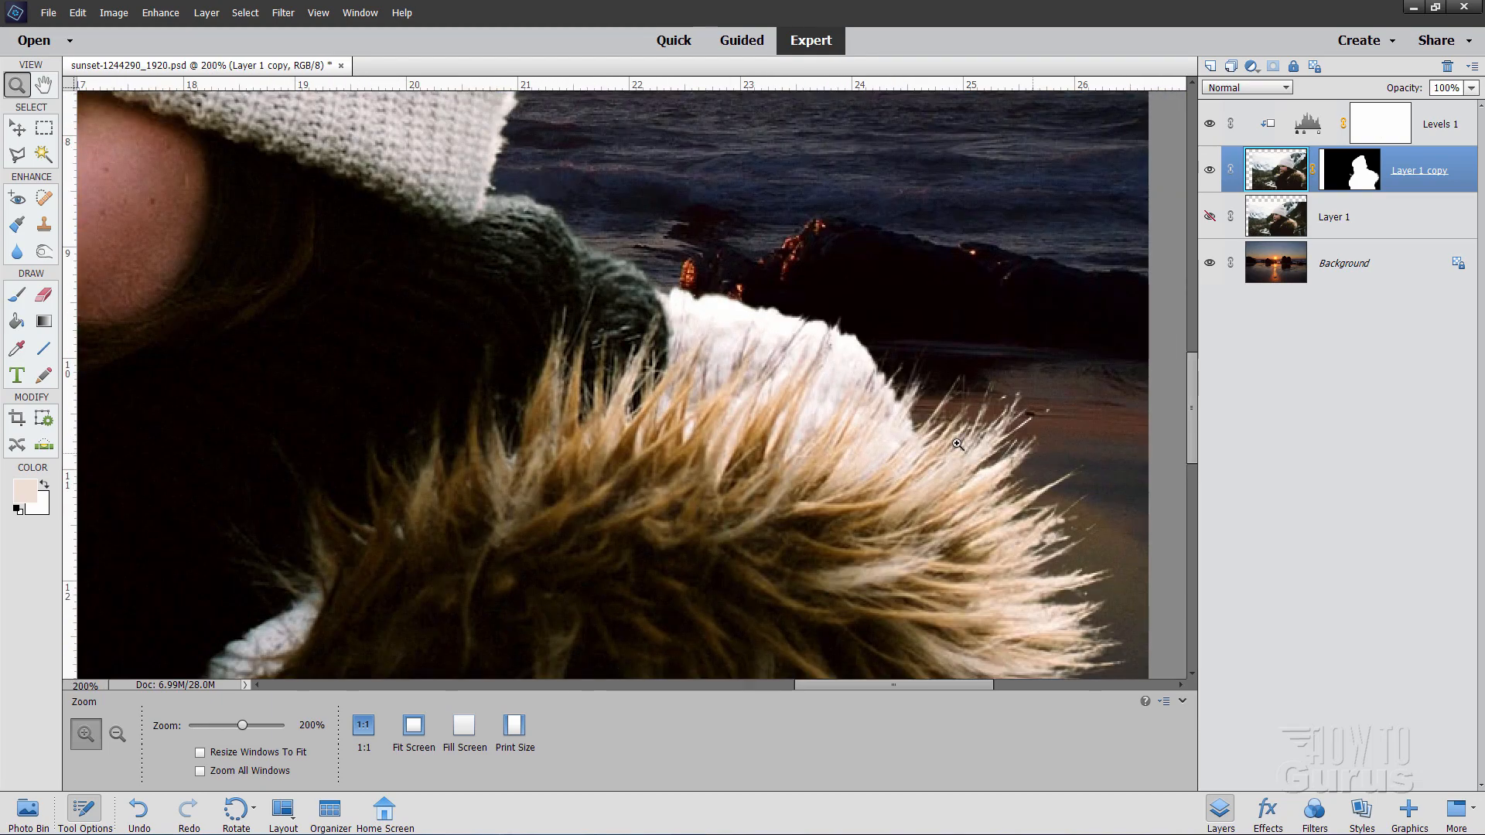
pyautogui.click(23, 299)
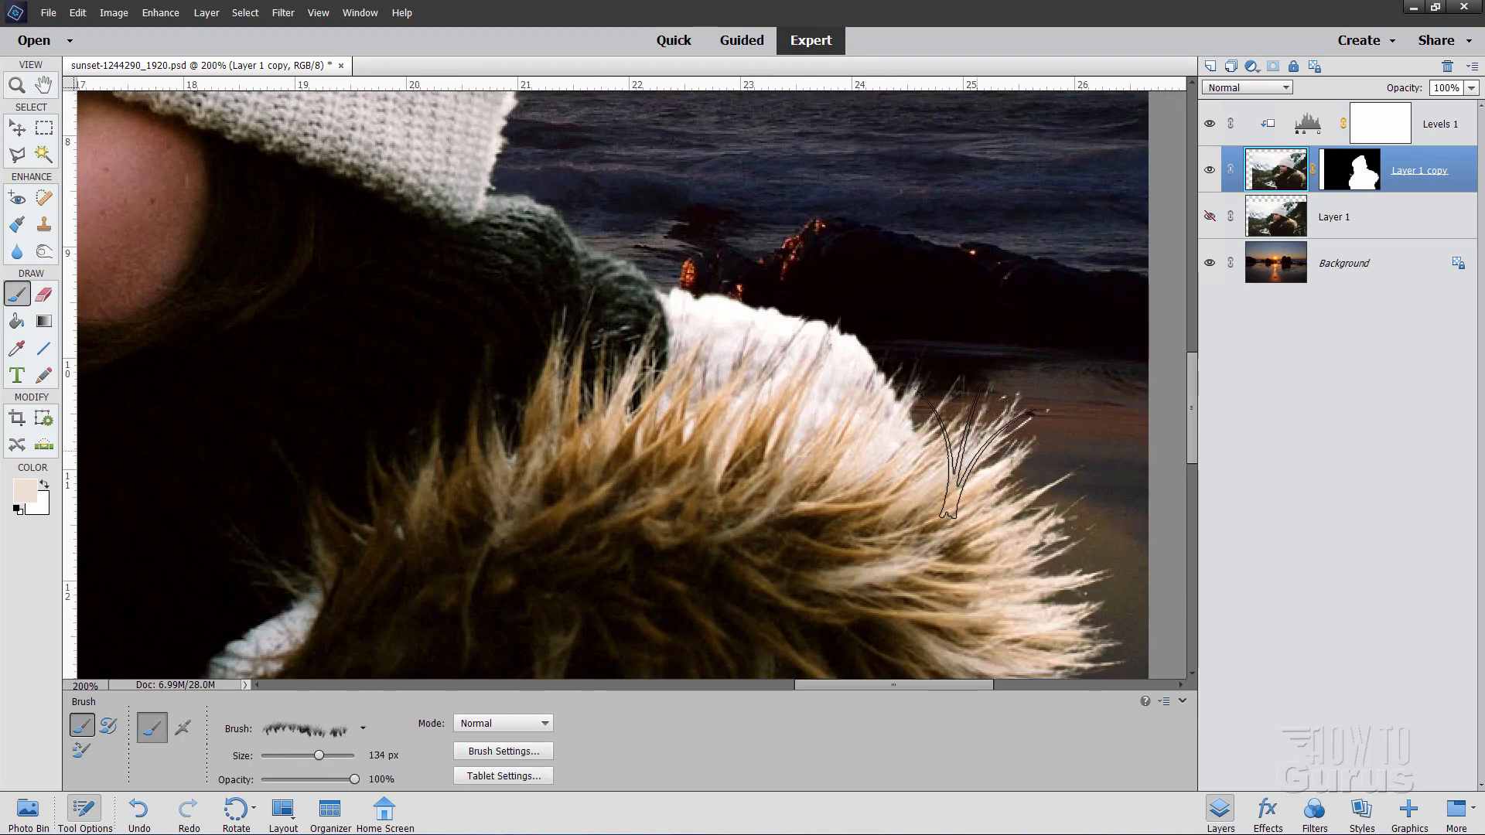
pyautogui.moveTo(961, 448); pyautogui.dragTo(934, 472)
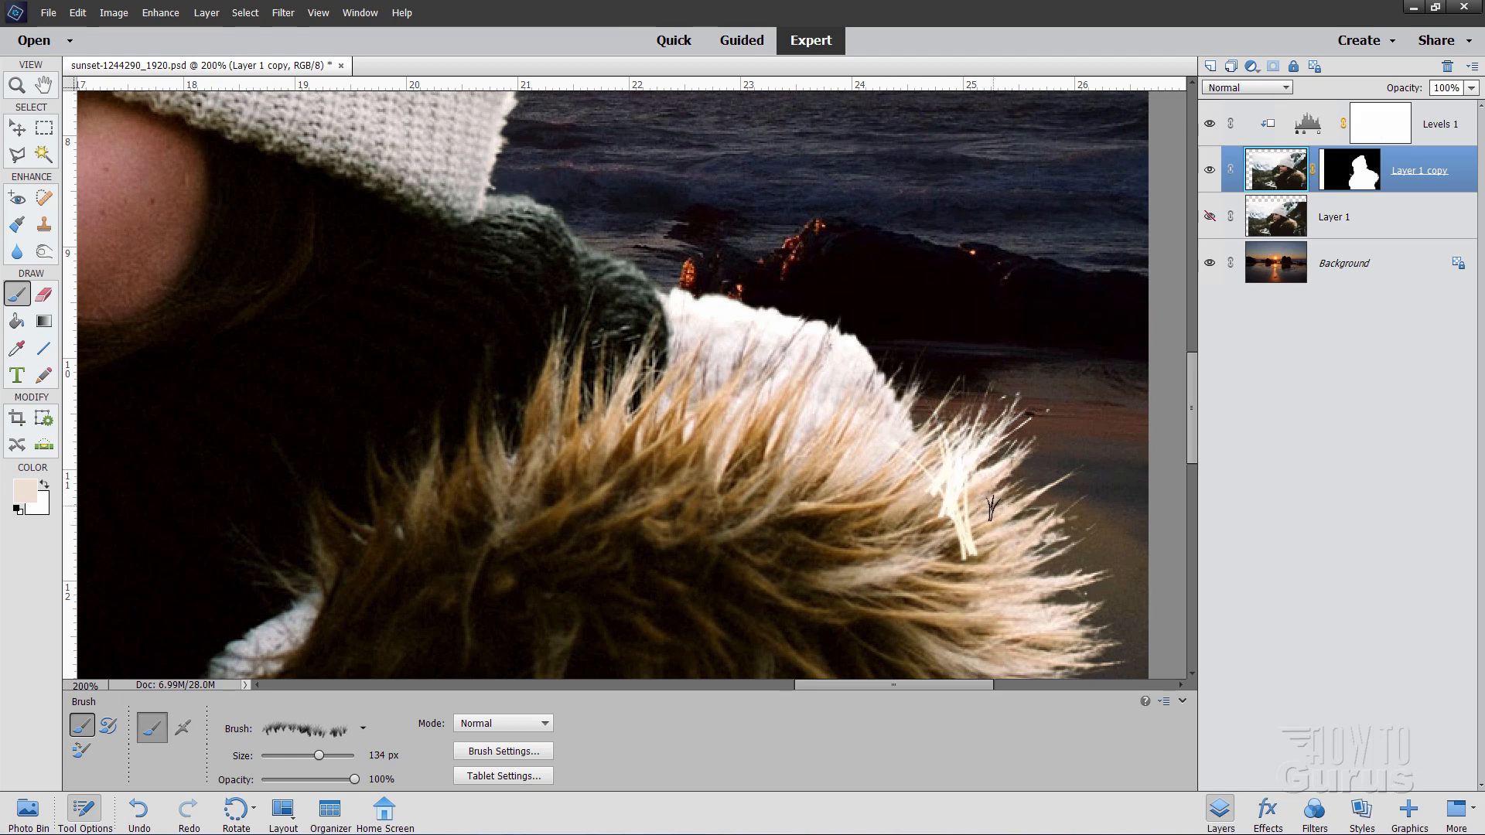
pyautogui.hotkey('ctrl', 'z')
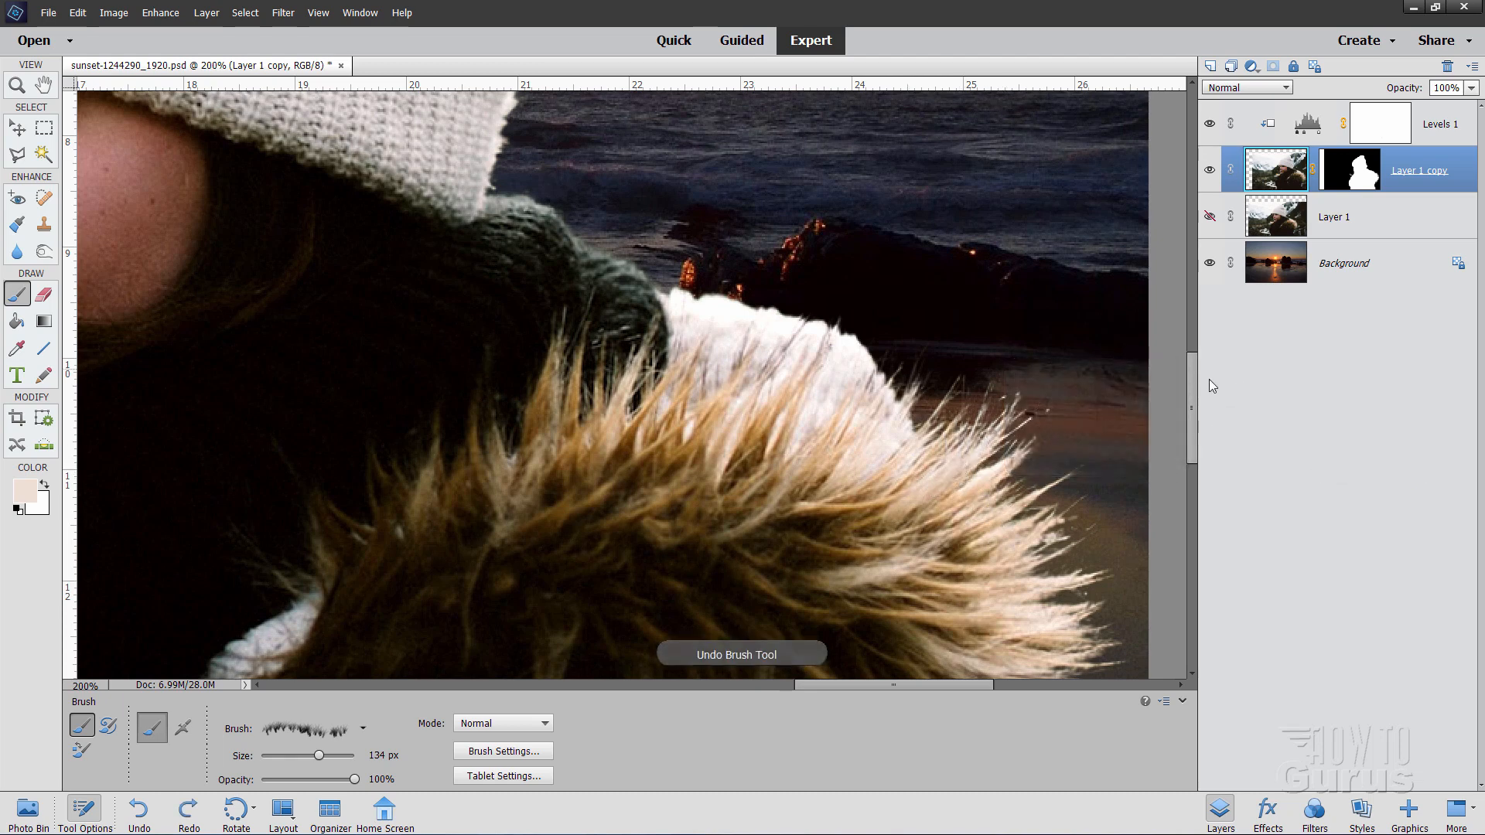
pyautogui.click(1324, 121)
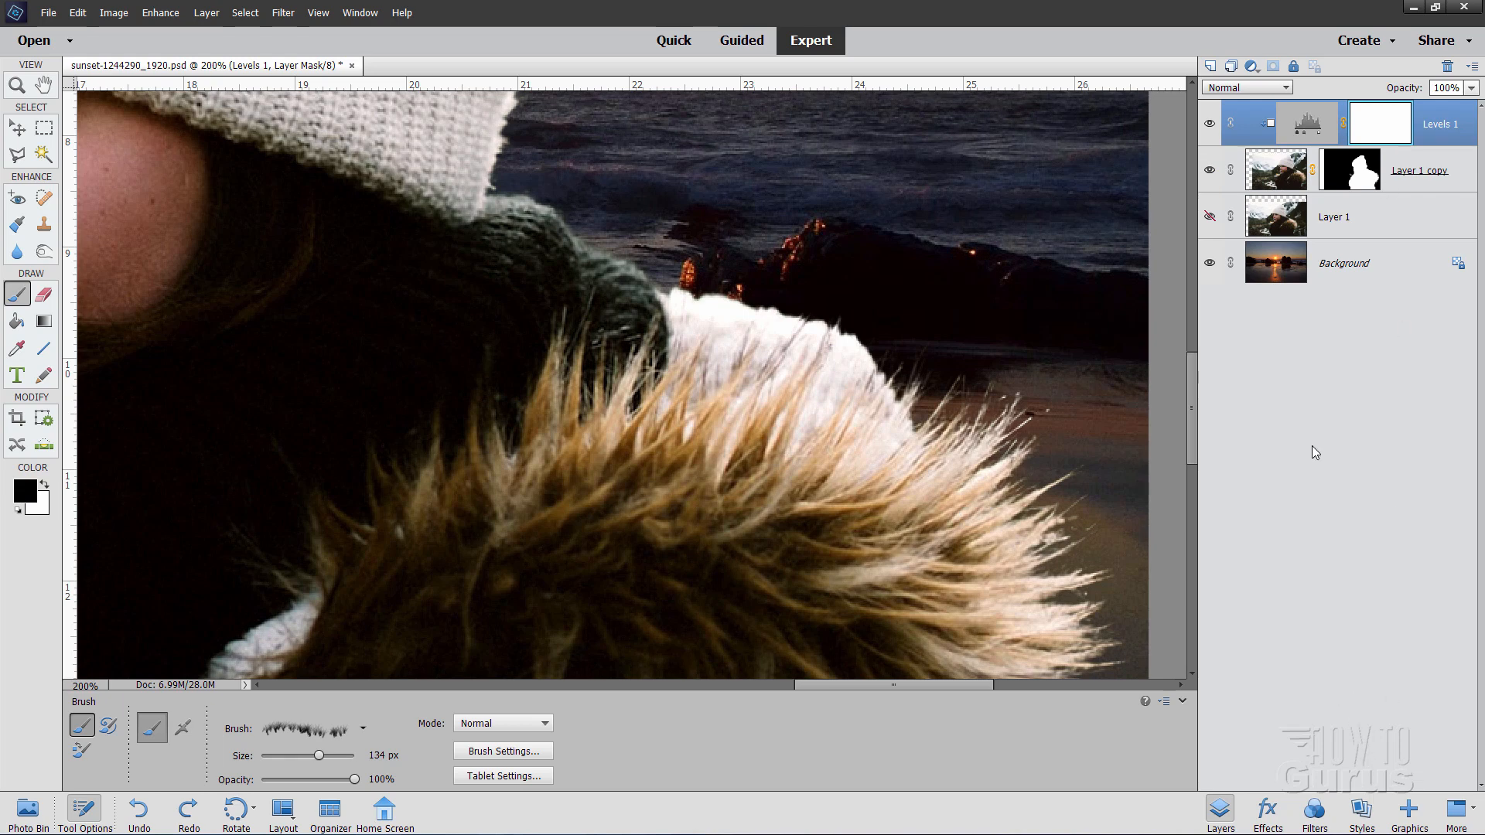
pyautogui.click(1210, 65)
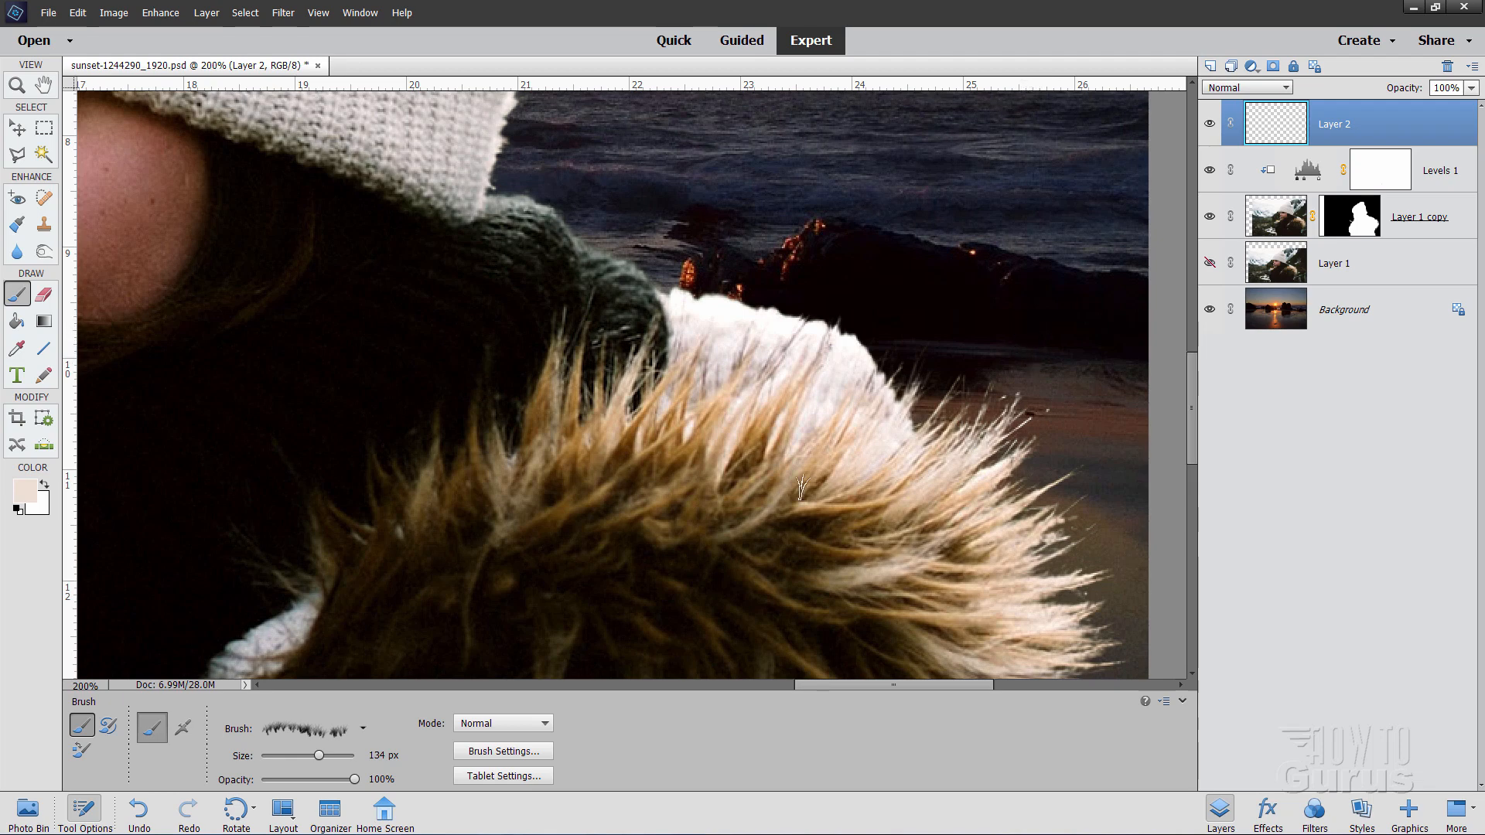
pyautogui.click(503, 751)
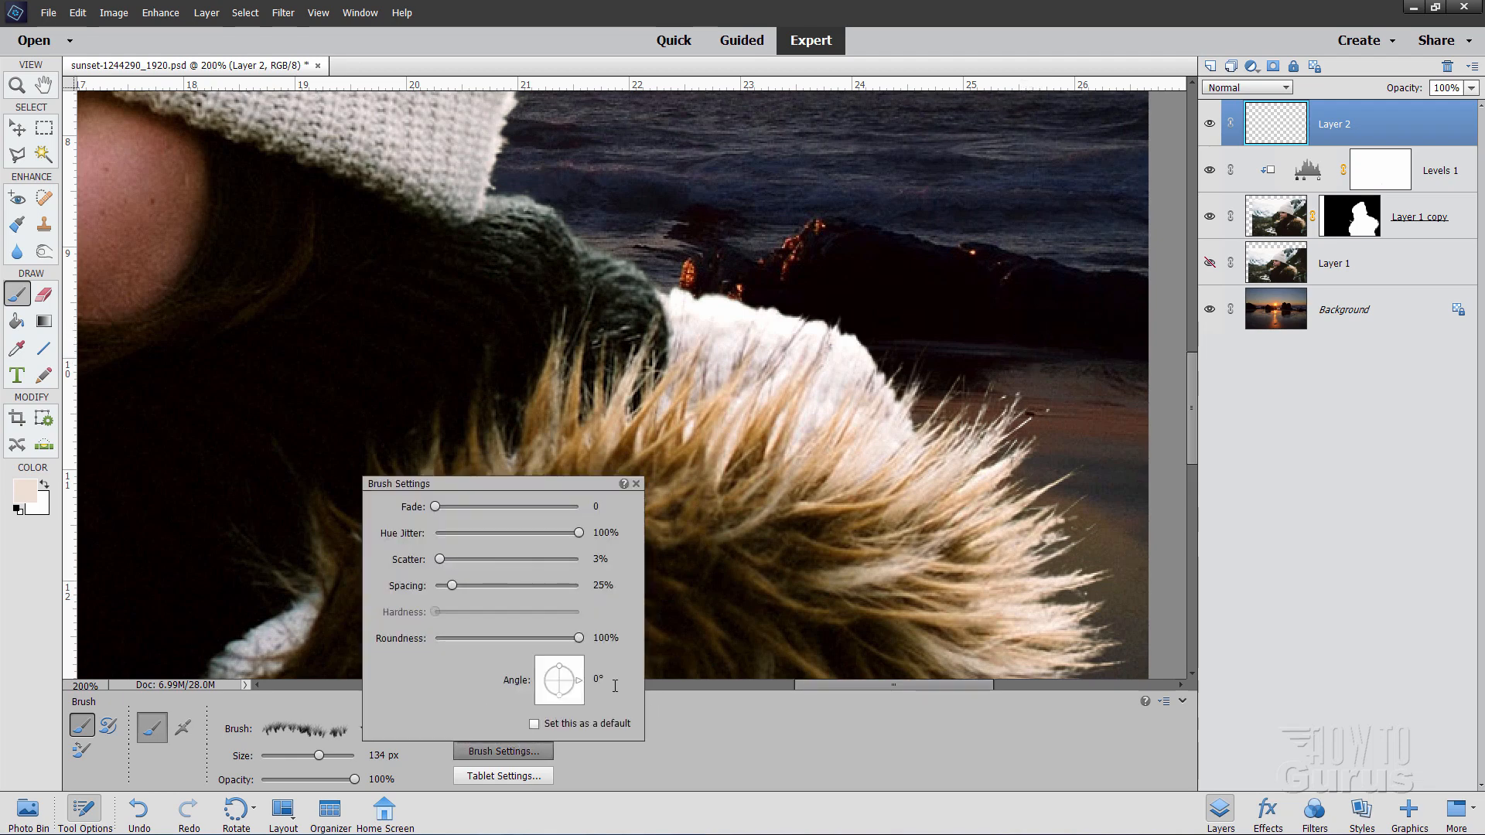
pyautogui.moveTo(581, 689); pyautogui.dragTo(581, 693)
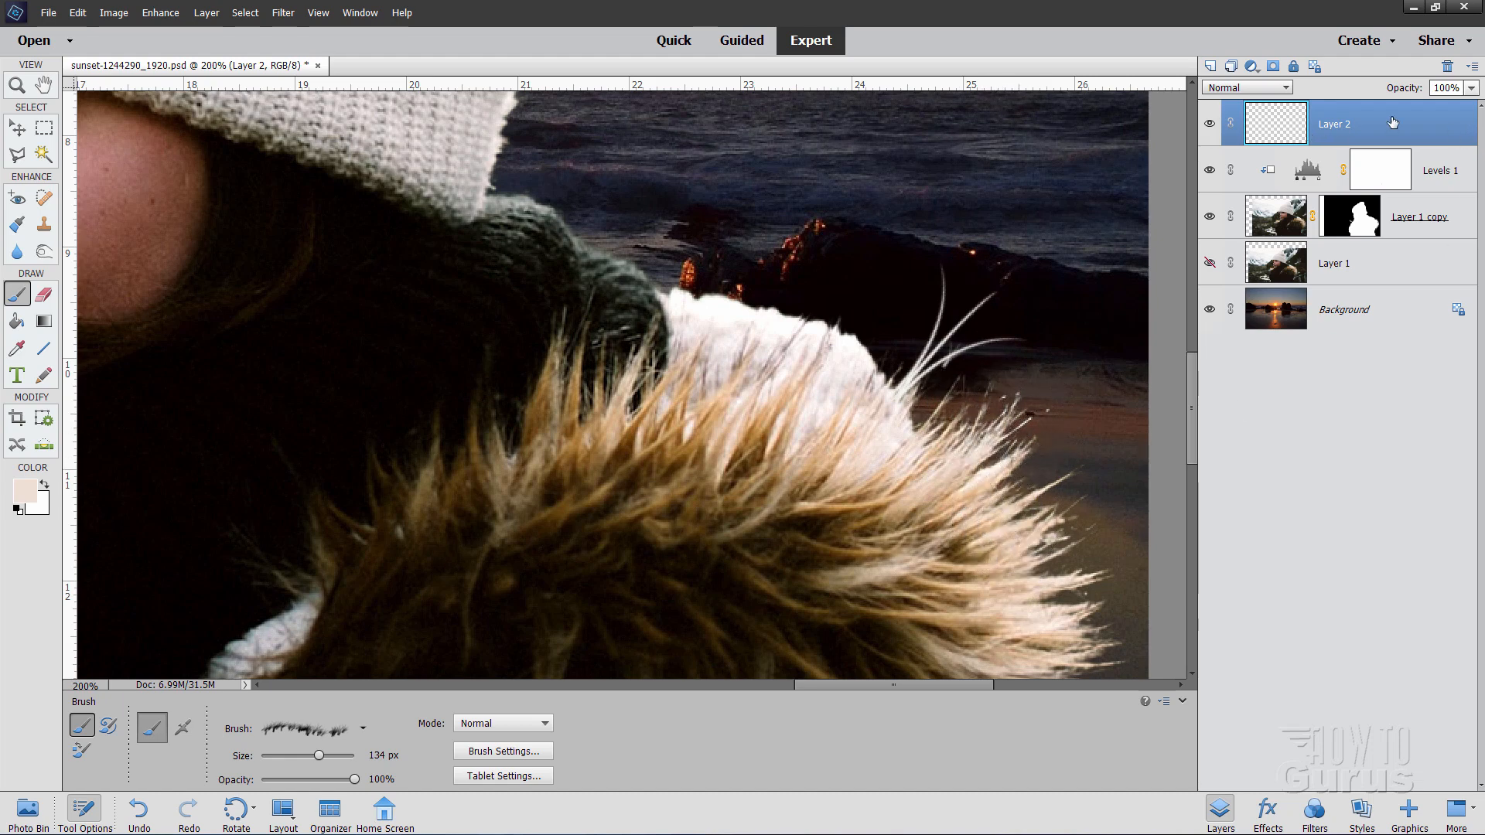
pyautogui.click(1449, 65)
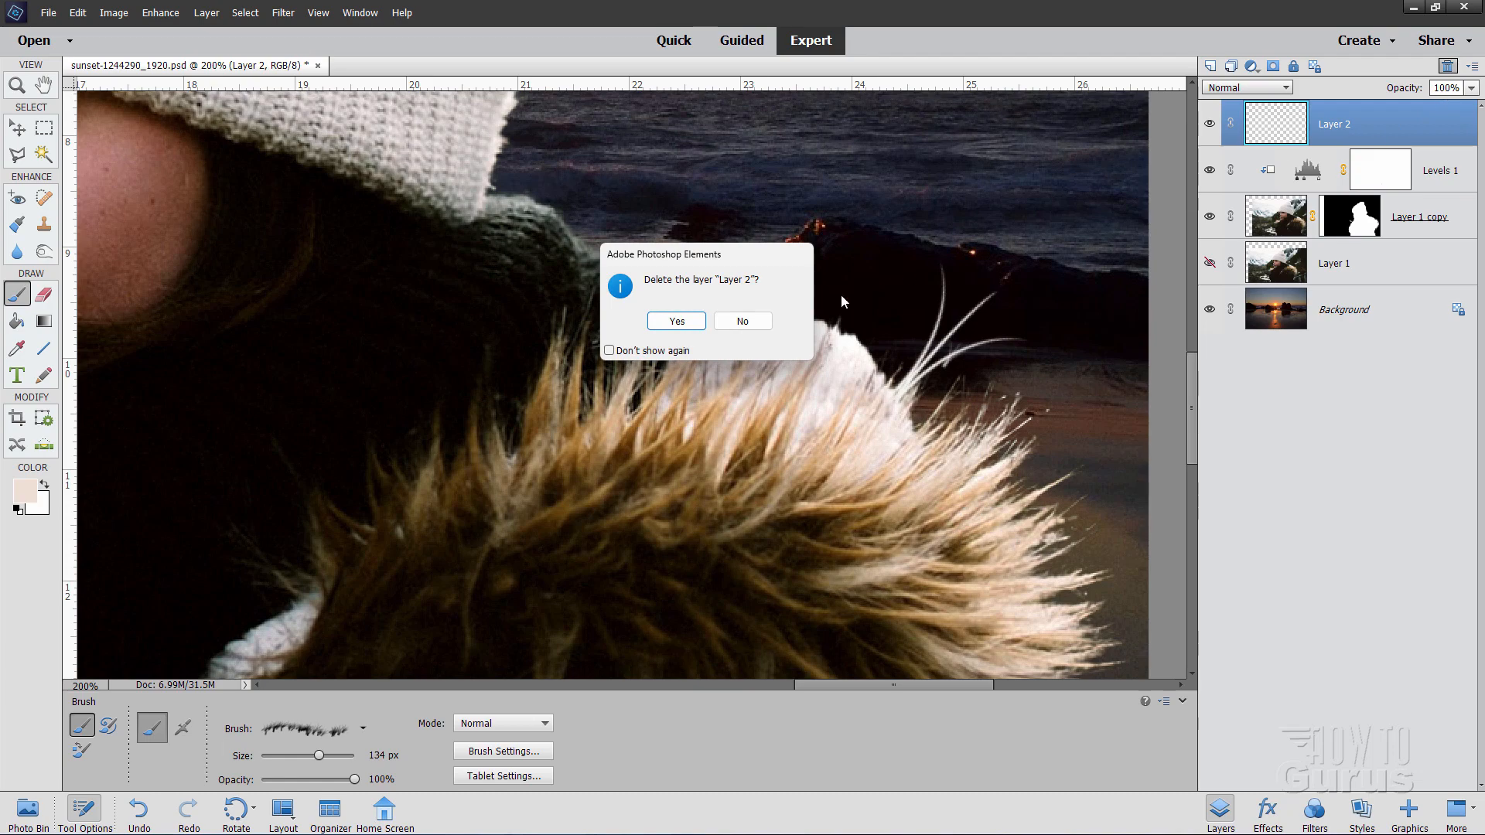
pyautogui.click(676, 323)
pyautogui.hotkey('ctrl', '0')
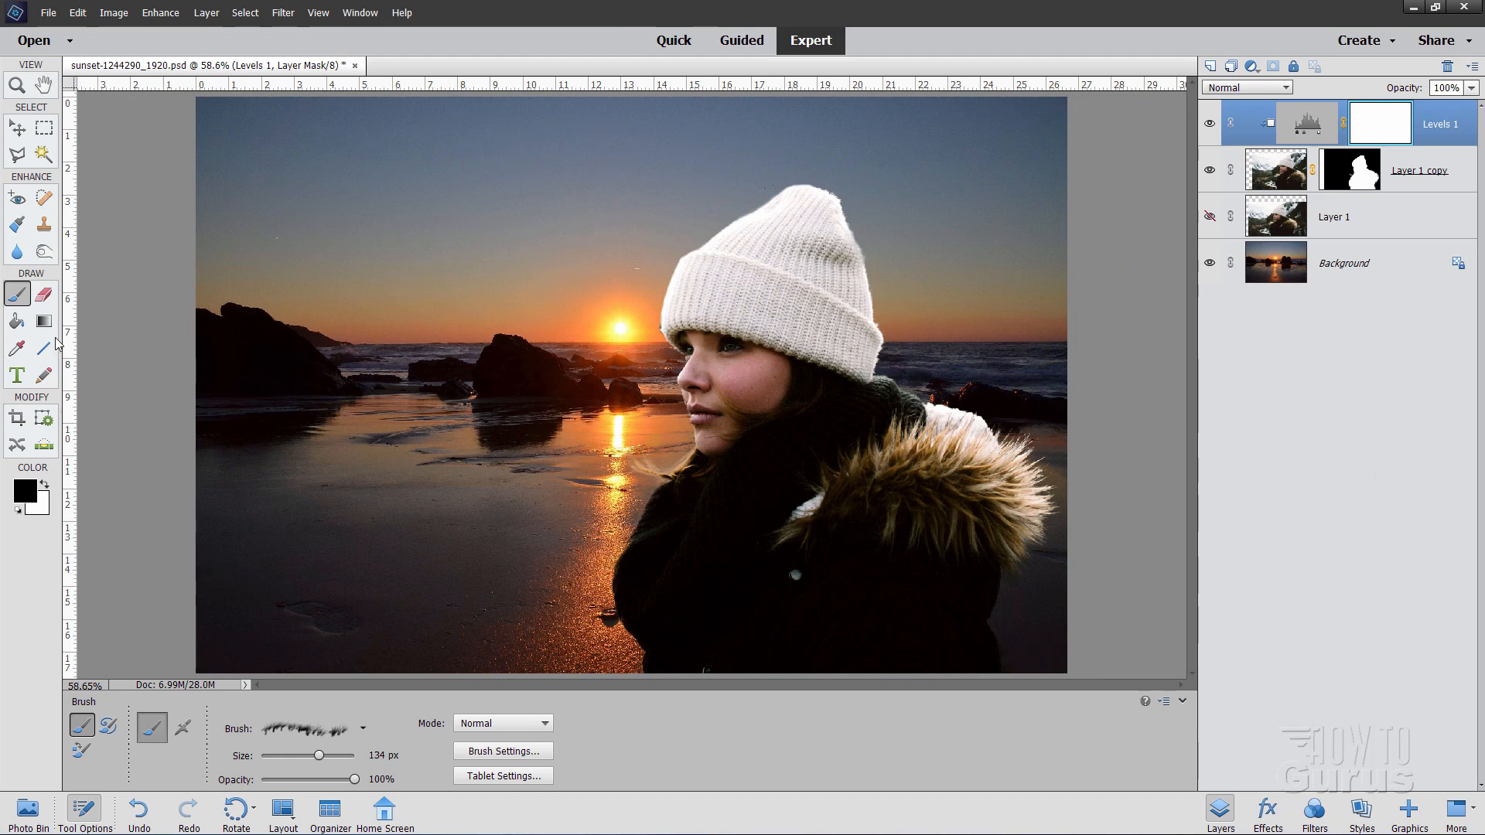
# Step: Pick a round hard brush enlarged to 60 px and add empty Layer 2 above Levels 1
pyautogui.click(359, 729)
pyautogui.scroll(8, 294, 672)
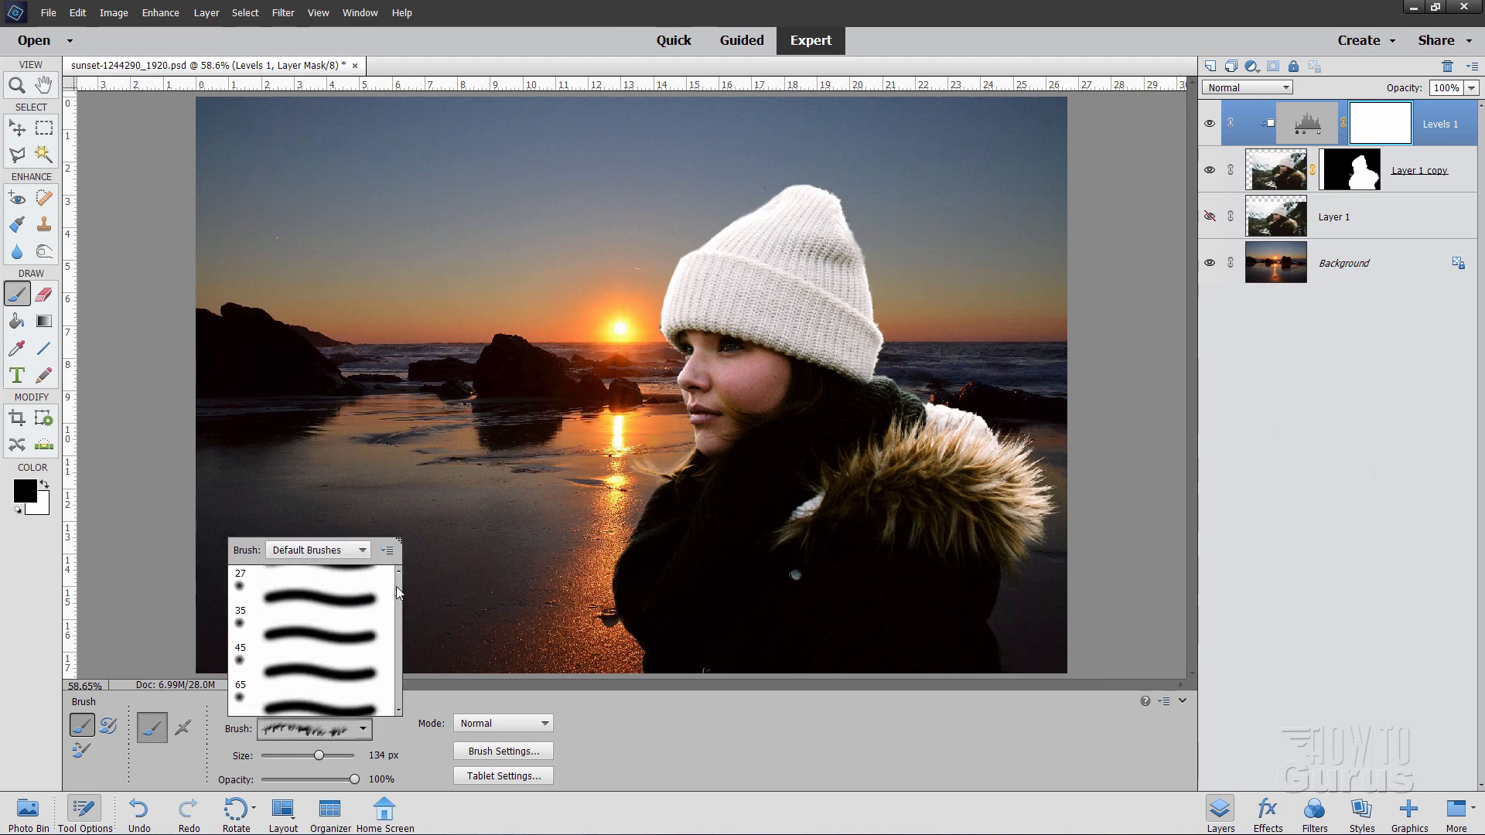
pyautogui.click(287, 687)
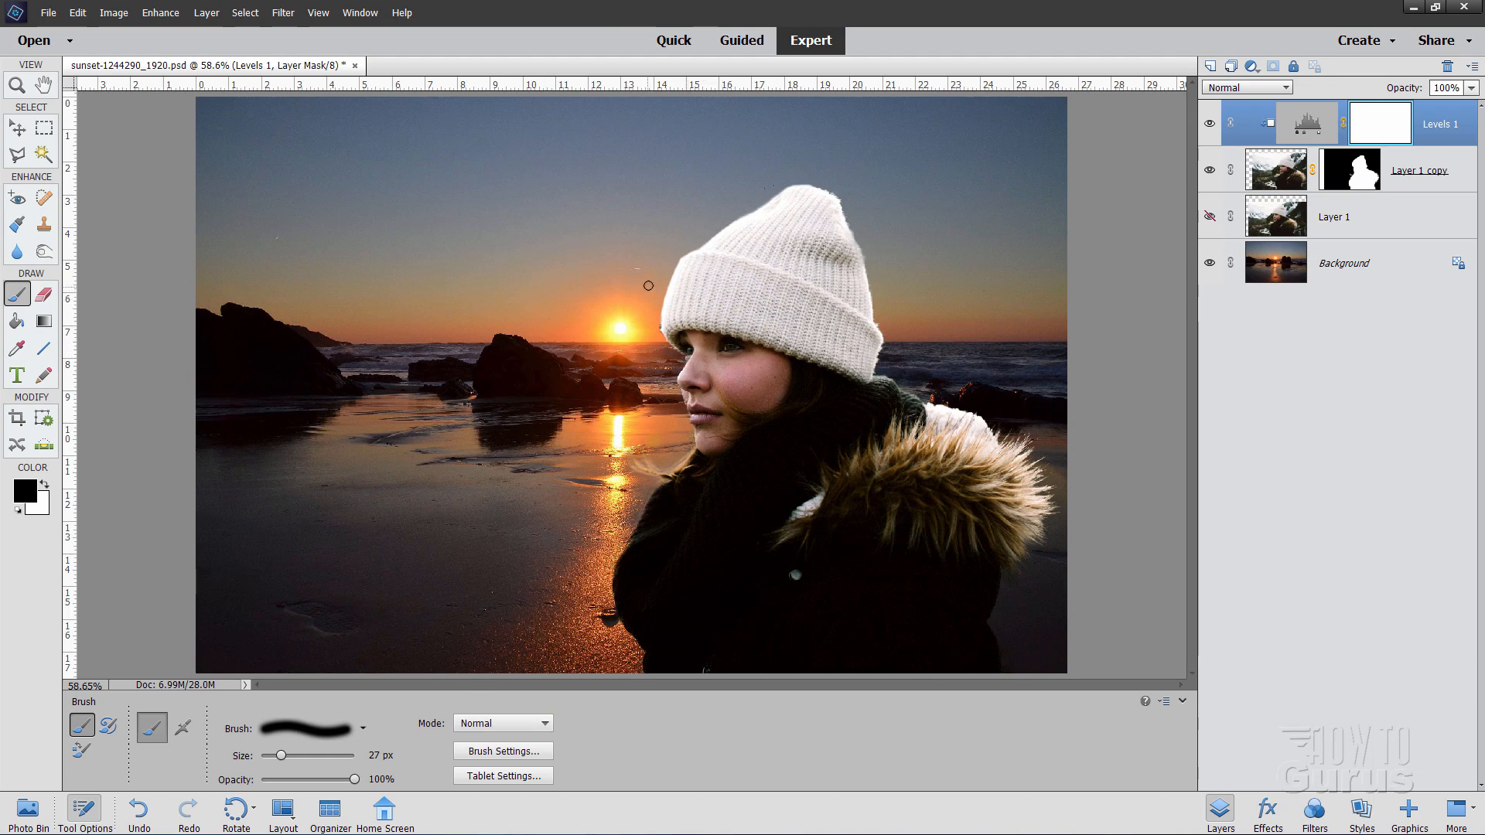
pyautogui.press(']')
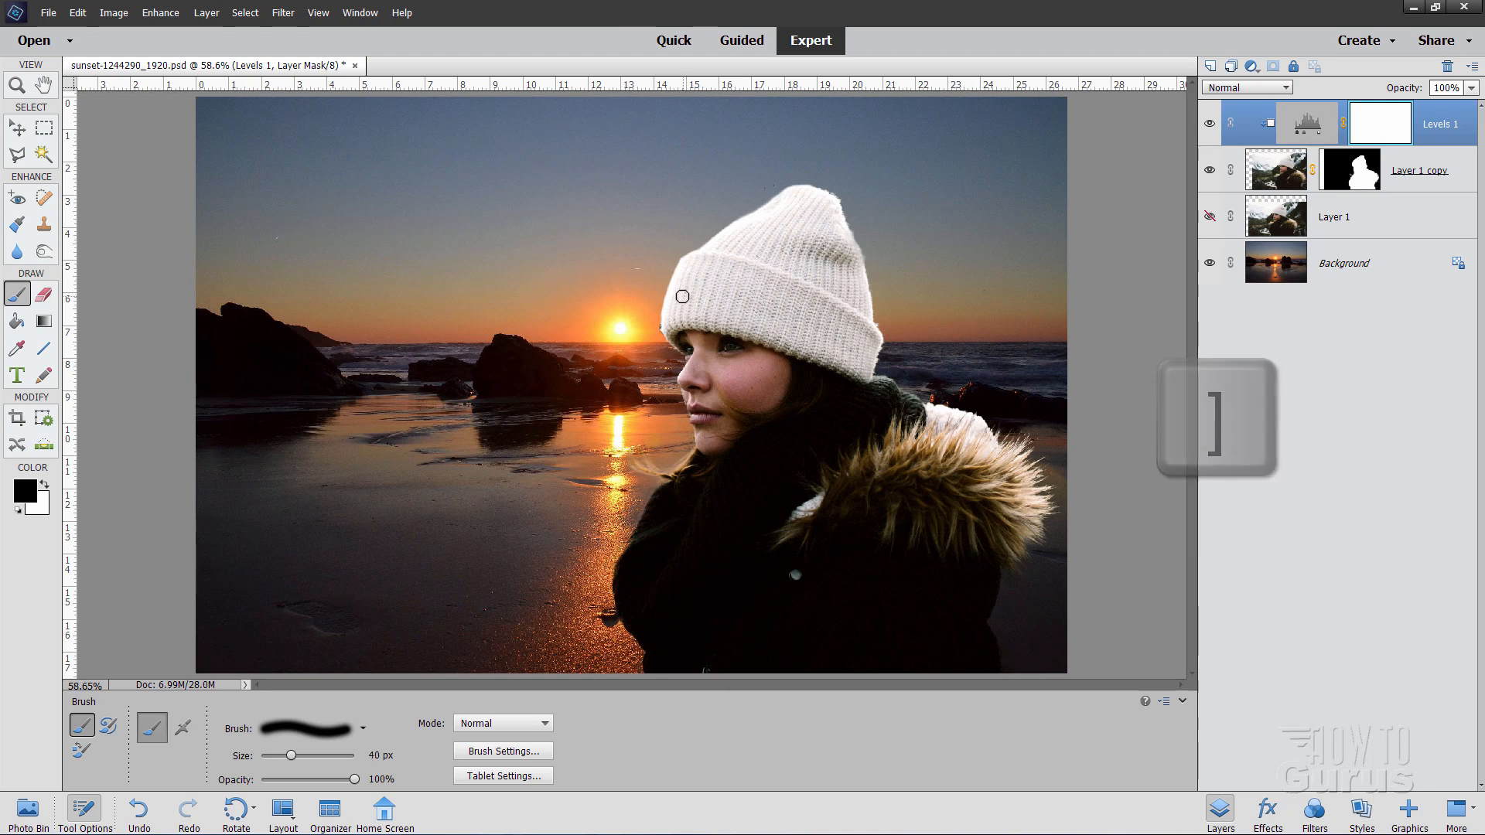
pyautogui.press(']')
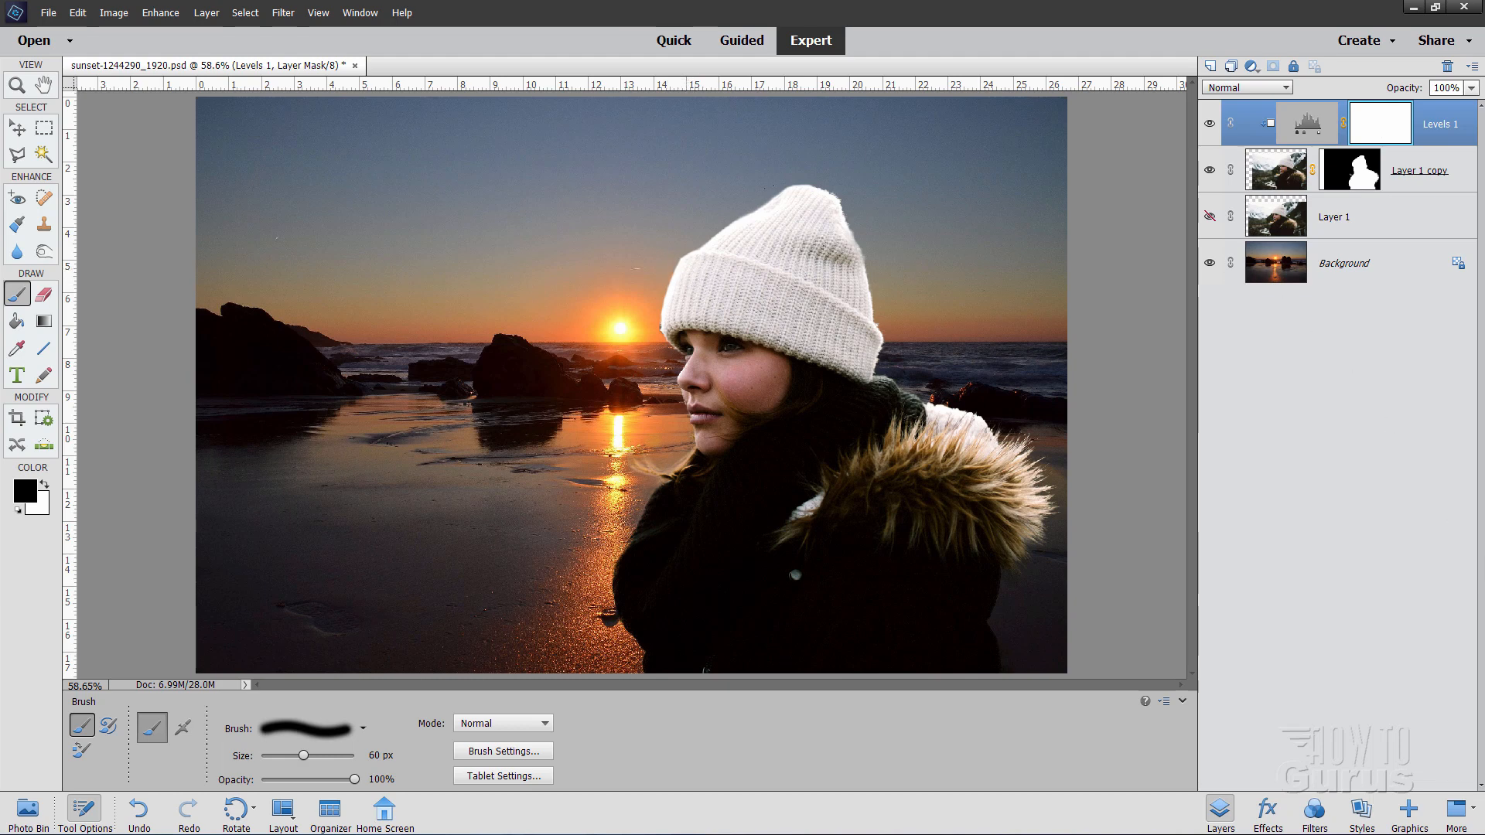
pyautogui.click(1211, 67)
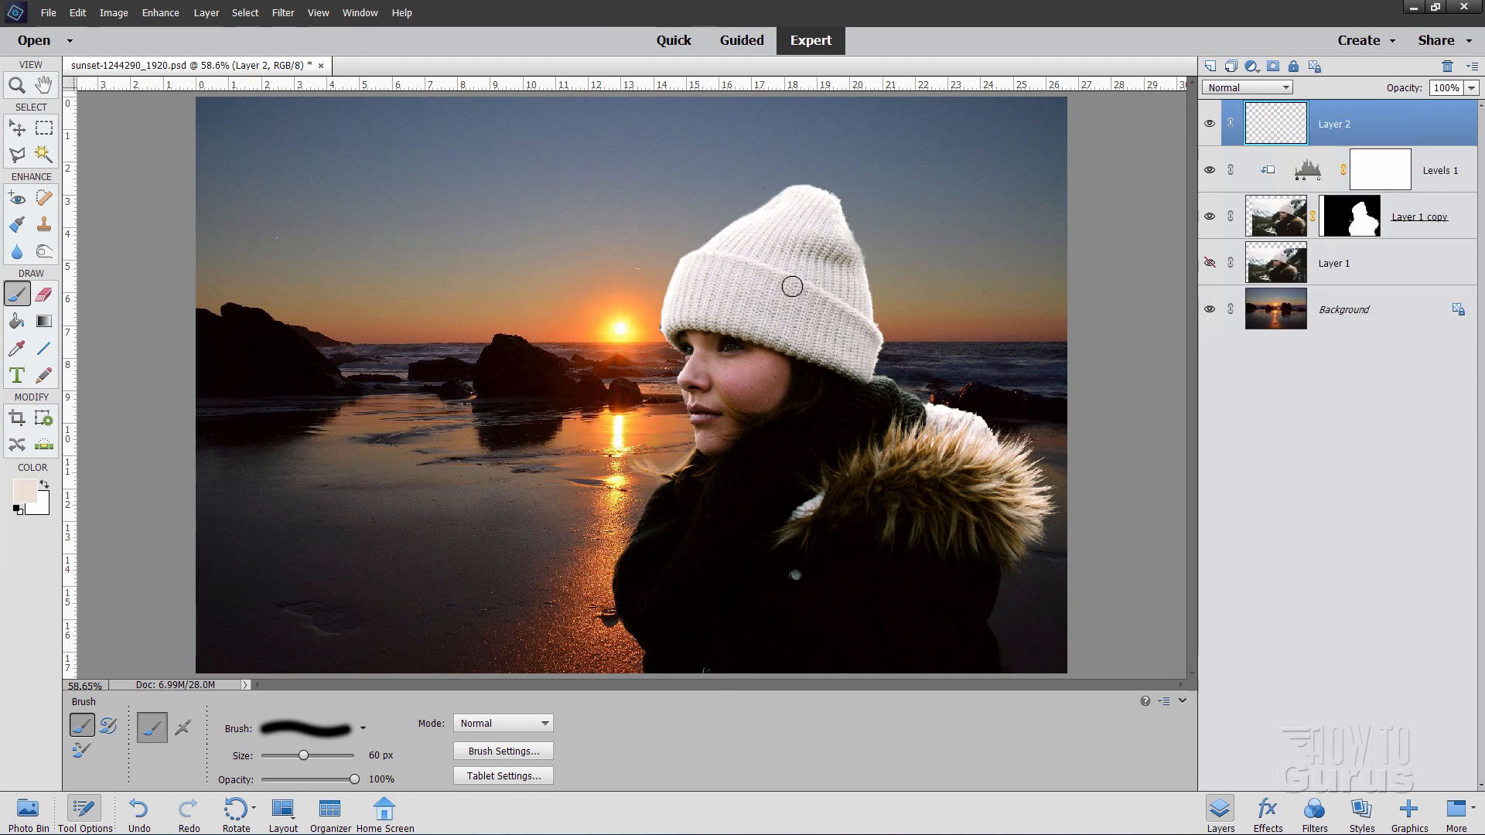
# Step: Sample a warm yellow ffd843 (R 255, G 216, B 67) from the sunset as foreground
pyautogui.click(30, 492)
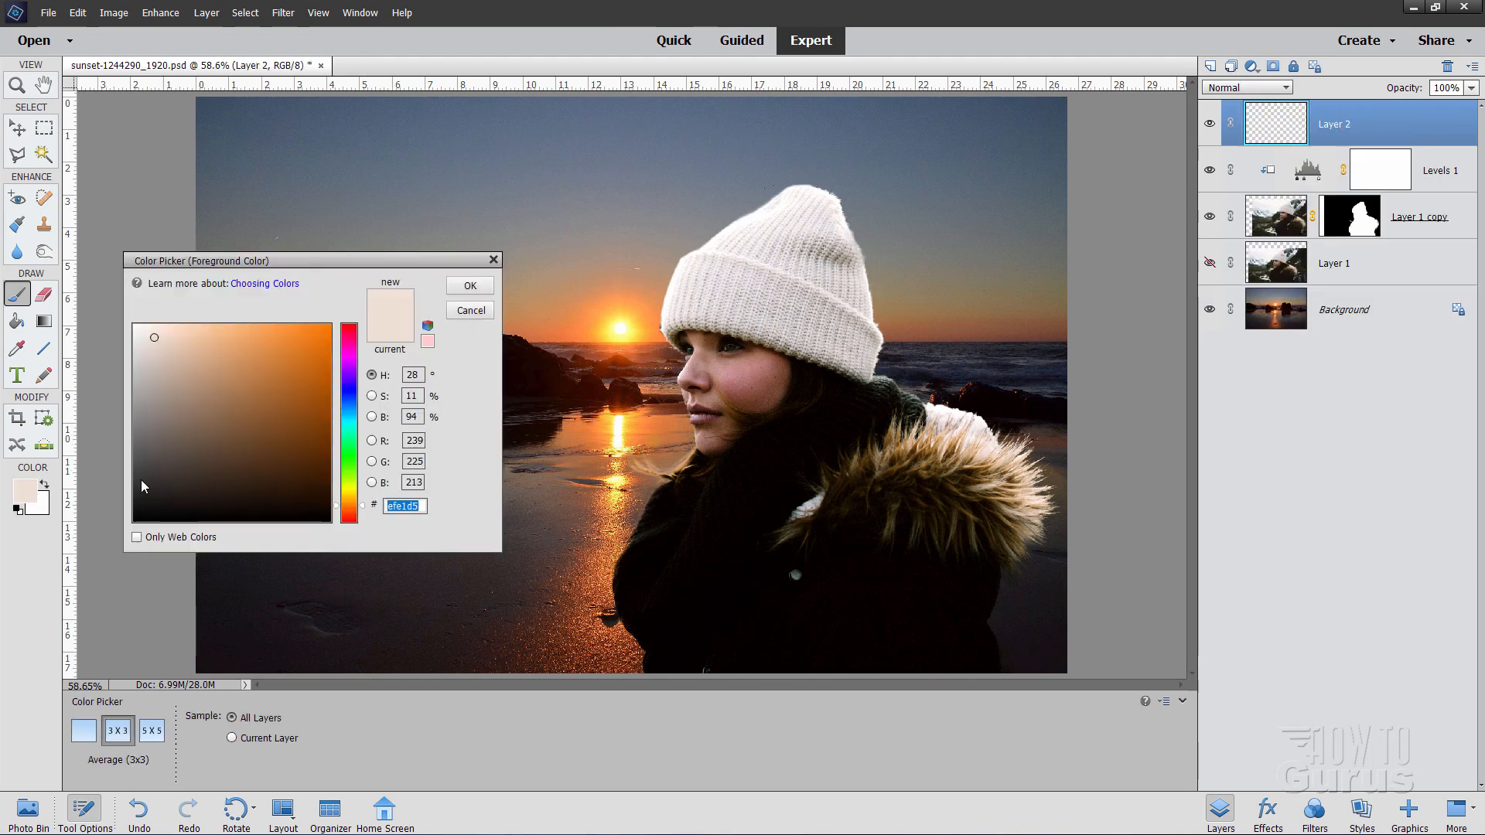
pyautogui.click(638, 330)
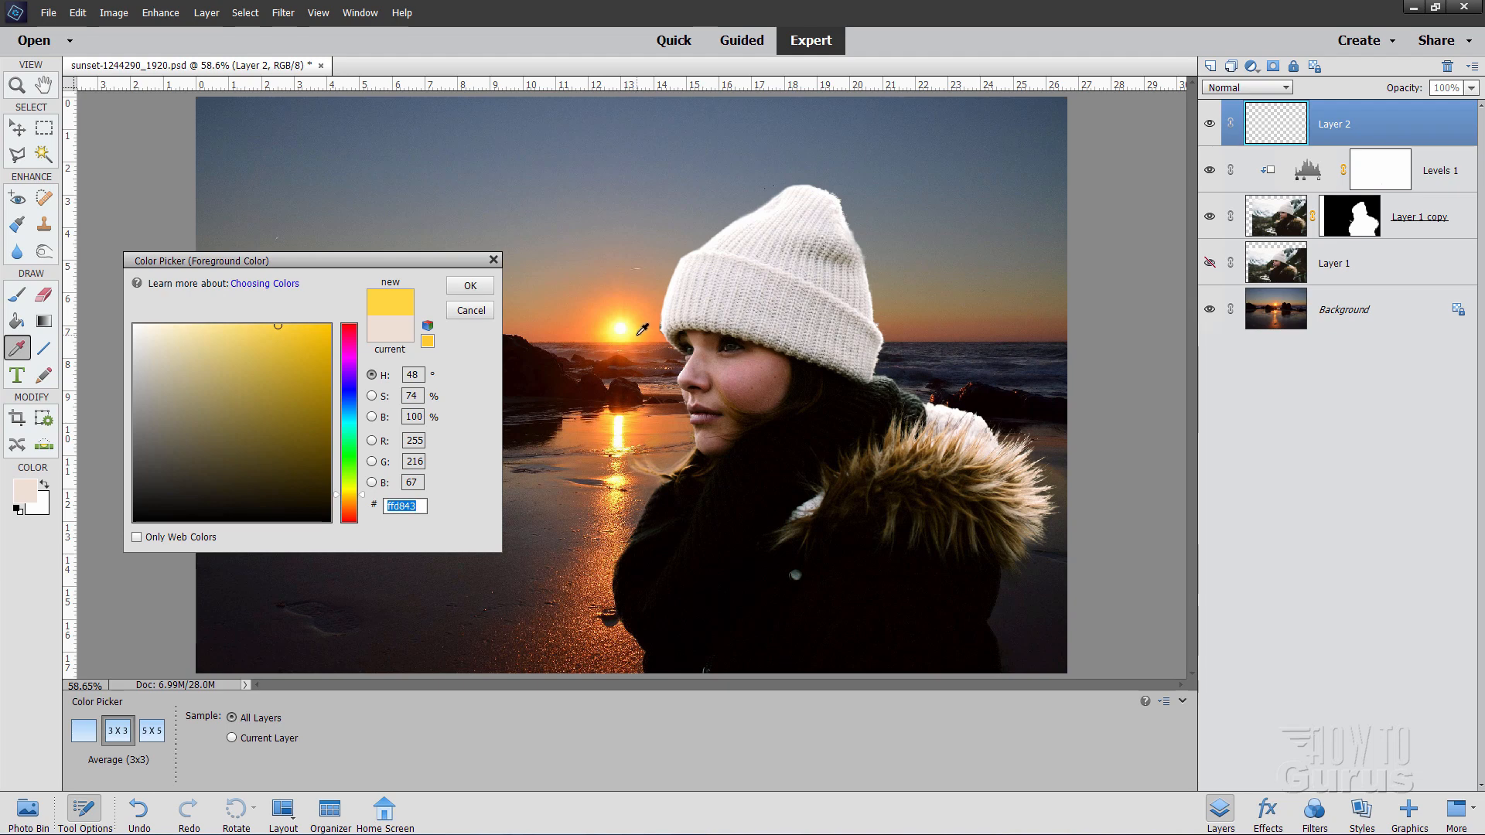
pyautogui.click(458, 287)
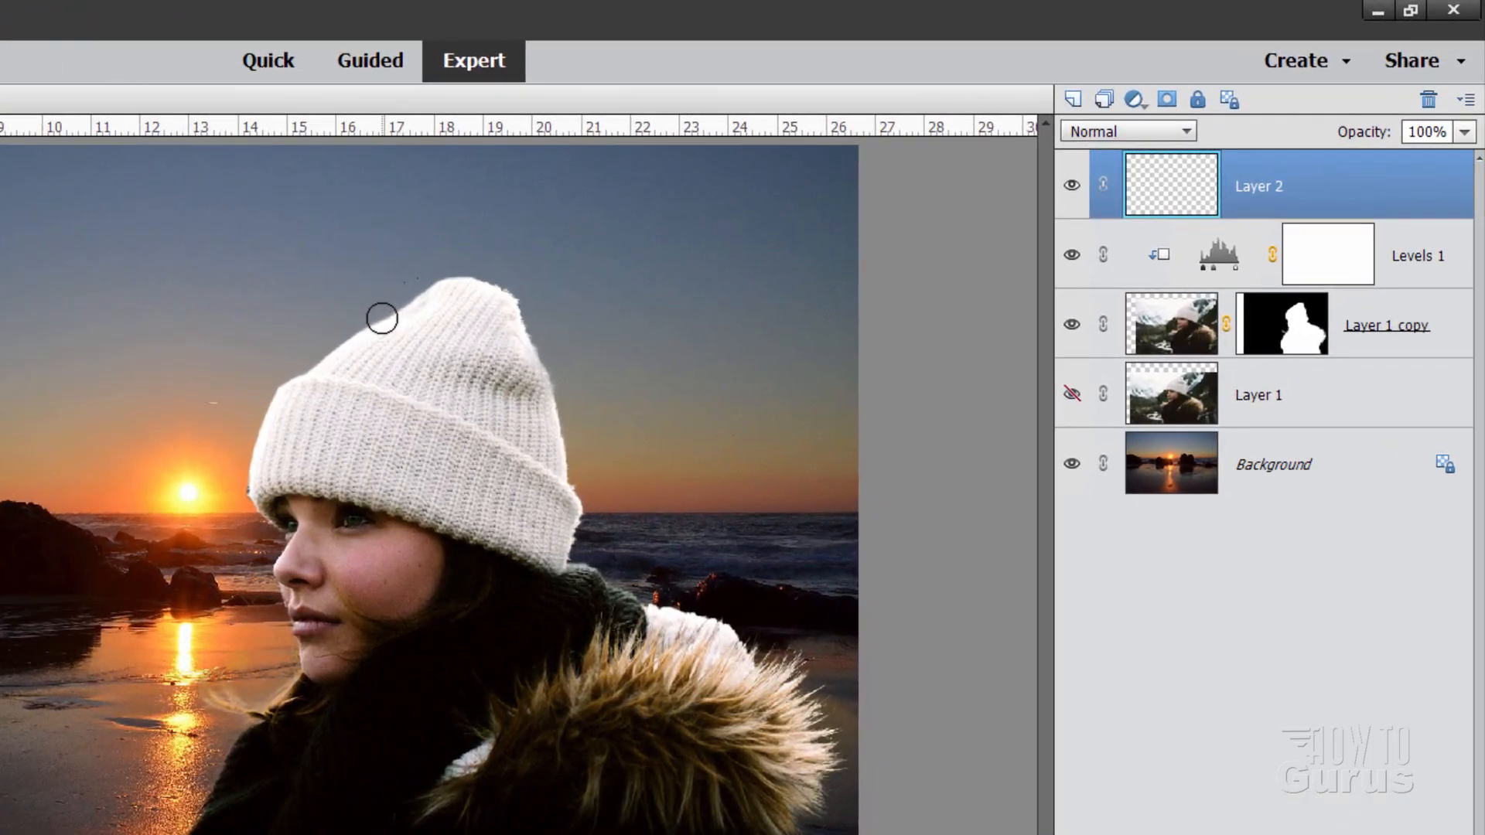
# Step: Paint a yellow rim-light stroke down the hat's left edge and up along its top
pyautogui.moveTo(382, 318)
pyautogui.mouseDown()
pyautogui.moveTo(277, 395)
pyautogui.moveTo(256, 454)
pyautogui.moveTo(253, 504)
pyautogui.moveTo(283, 532)
pyautogui.moveTo(269, 568)
pyautogui.moveTo(296, 675)
pyautogui.mouseUp()
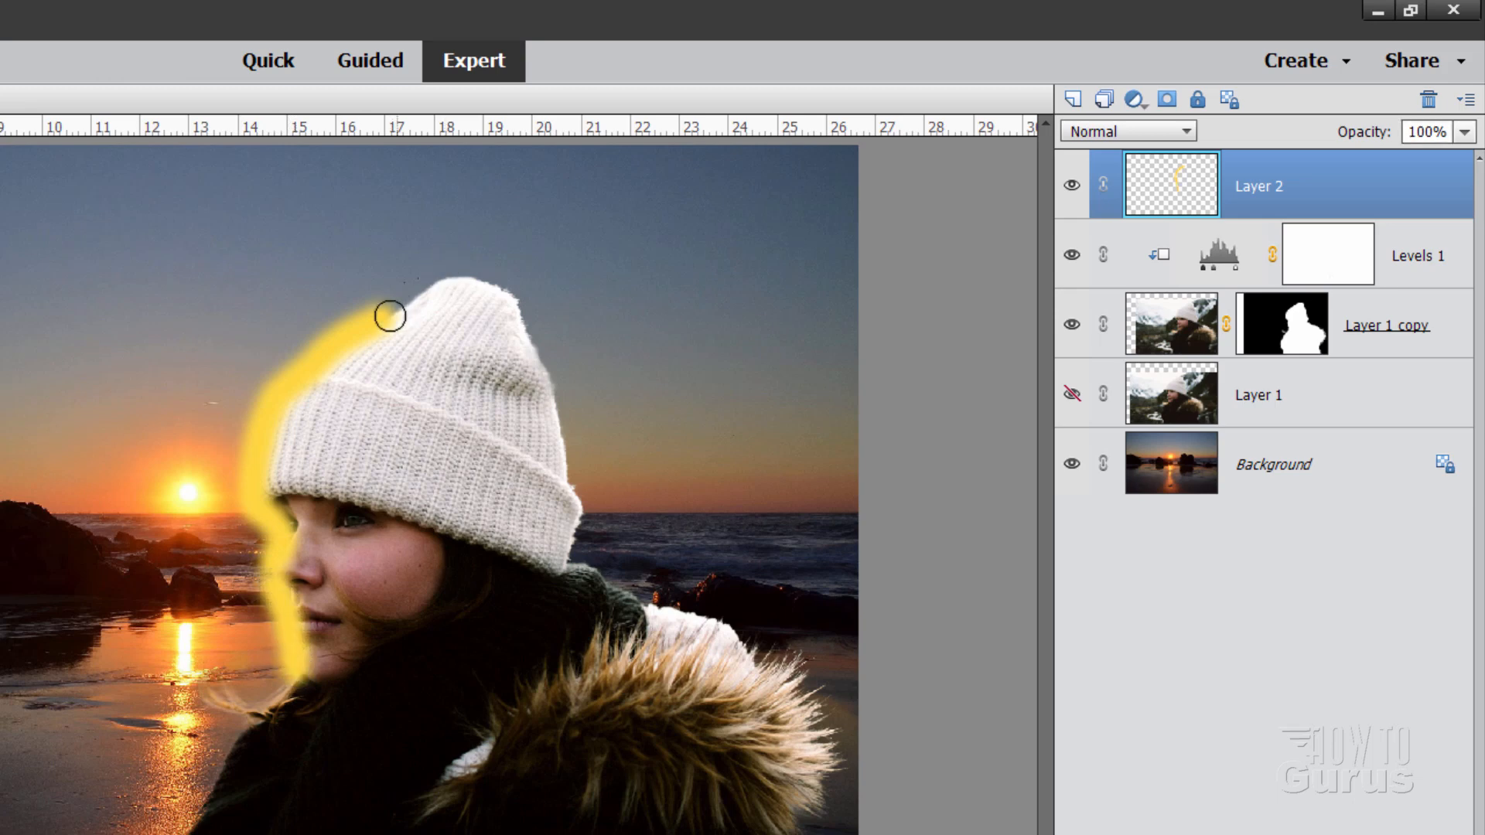
pyautogui.moveTo(390, 316); pyautogui.dragTo(434, 288)
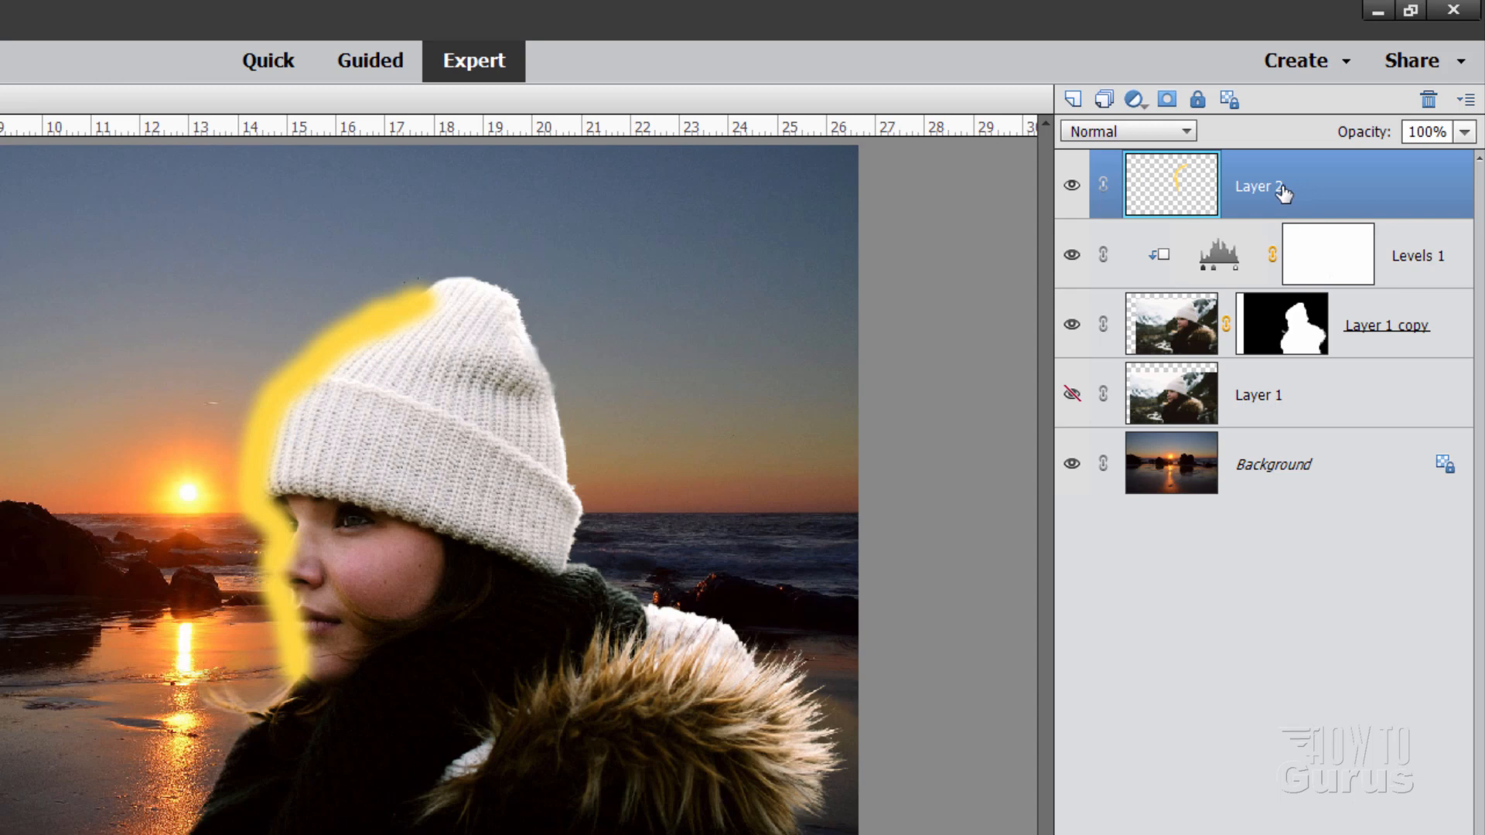
# Step: Clip yellow Layer 2 to the woman's layer beneath with Create Clipping Mask
pyautogui.rightClick(1310, 195)
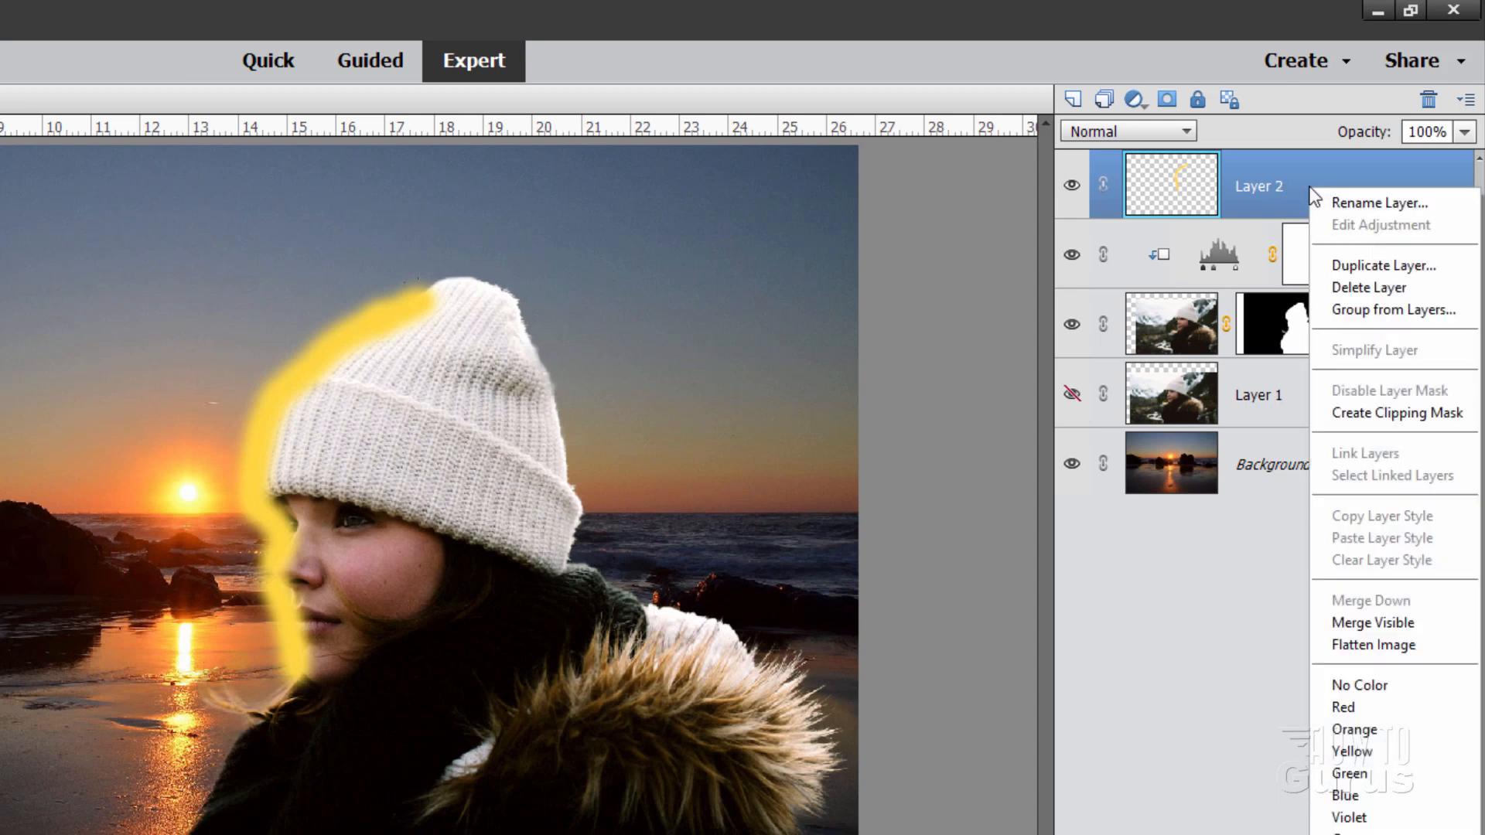
pyautogui.click(1376, 410)
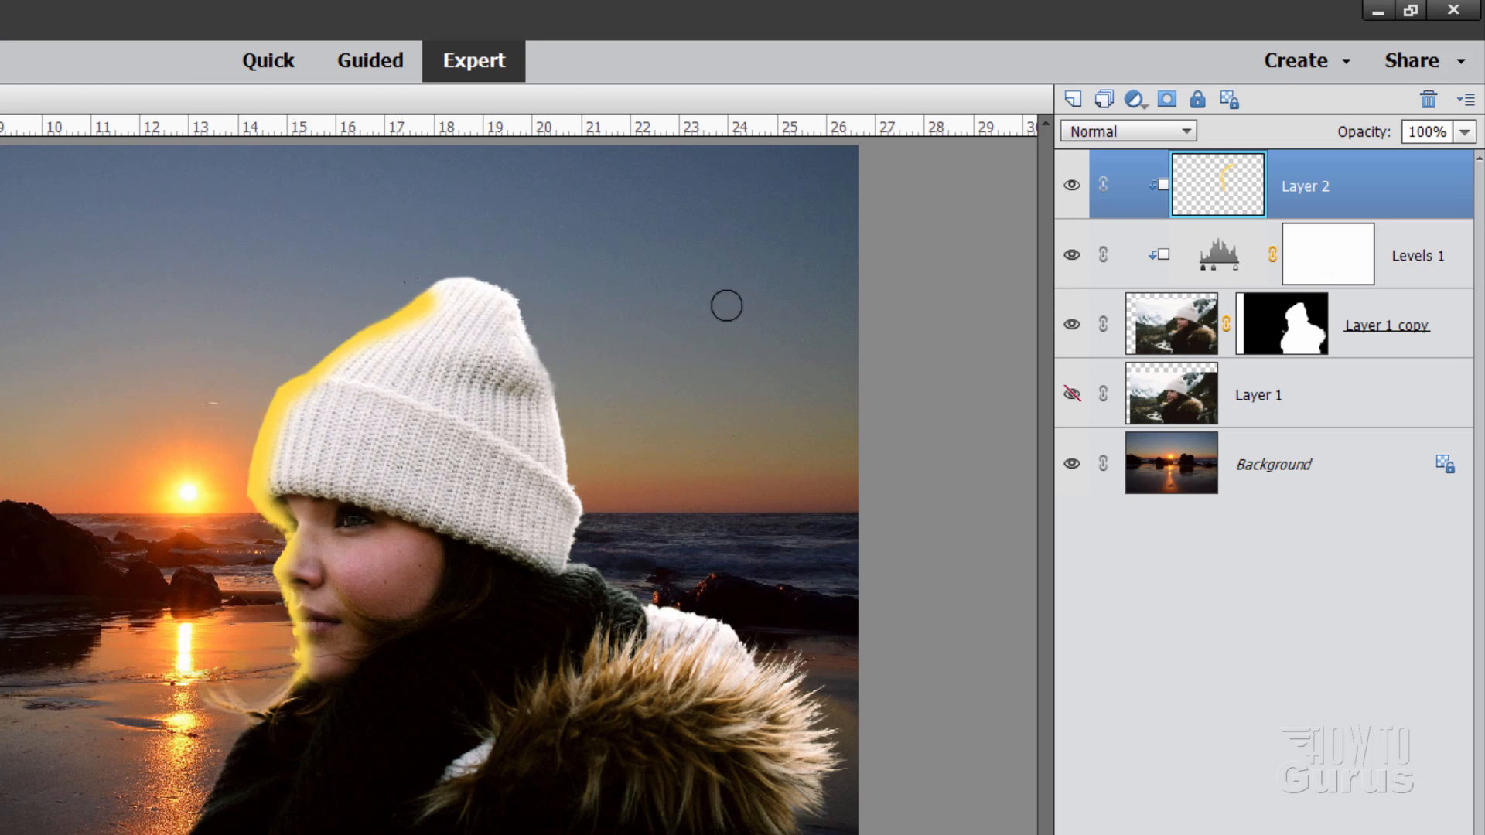
# Step: Set Layer 2's blend mode to Linear Burn after trying Screen and Lighten, and add a layer mask
pyautogui.click(1117, 130)
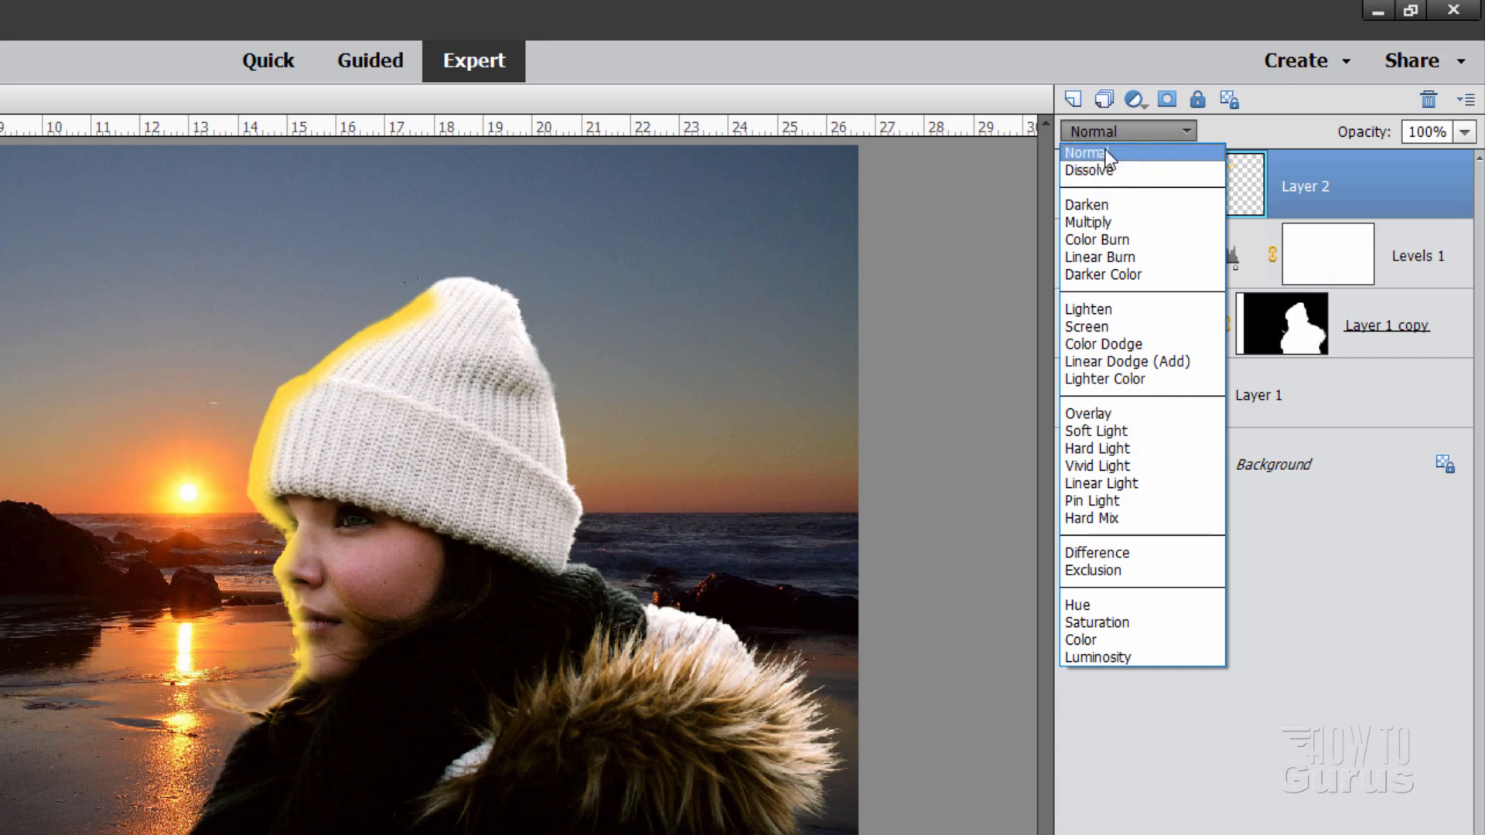
pyautogui.click(1106, 150)
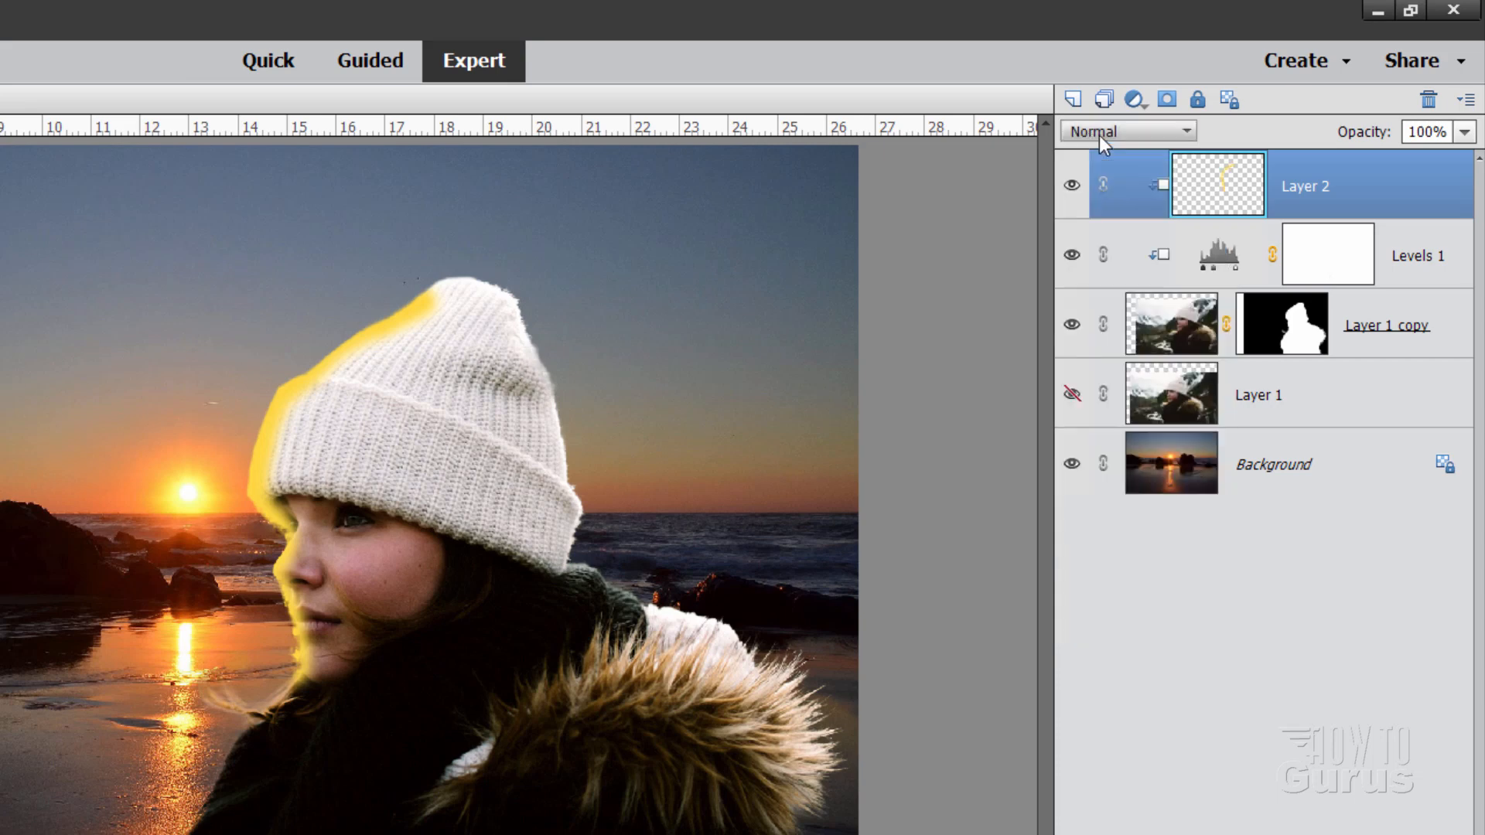
pyautogui.scroll(-2, 1098, 136)
pyautogui.scroll(-6, 1098, 136)
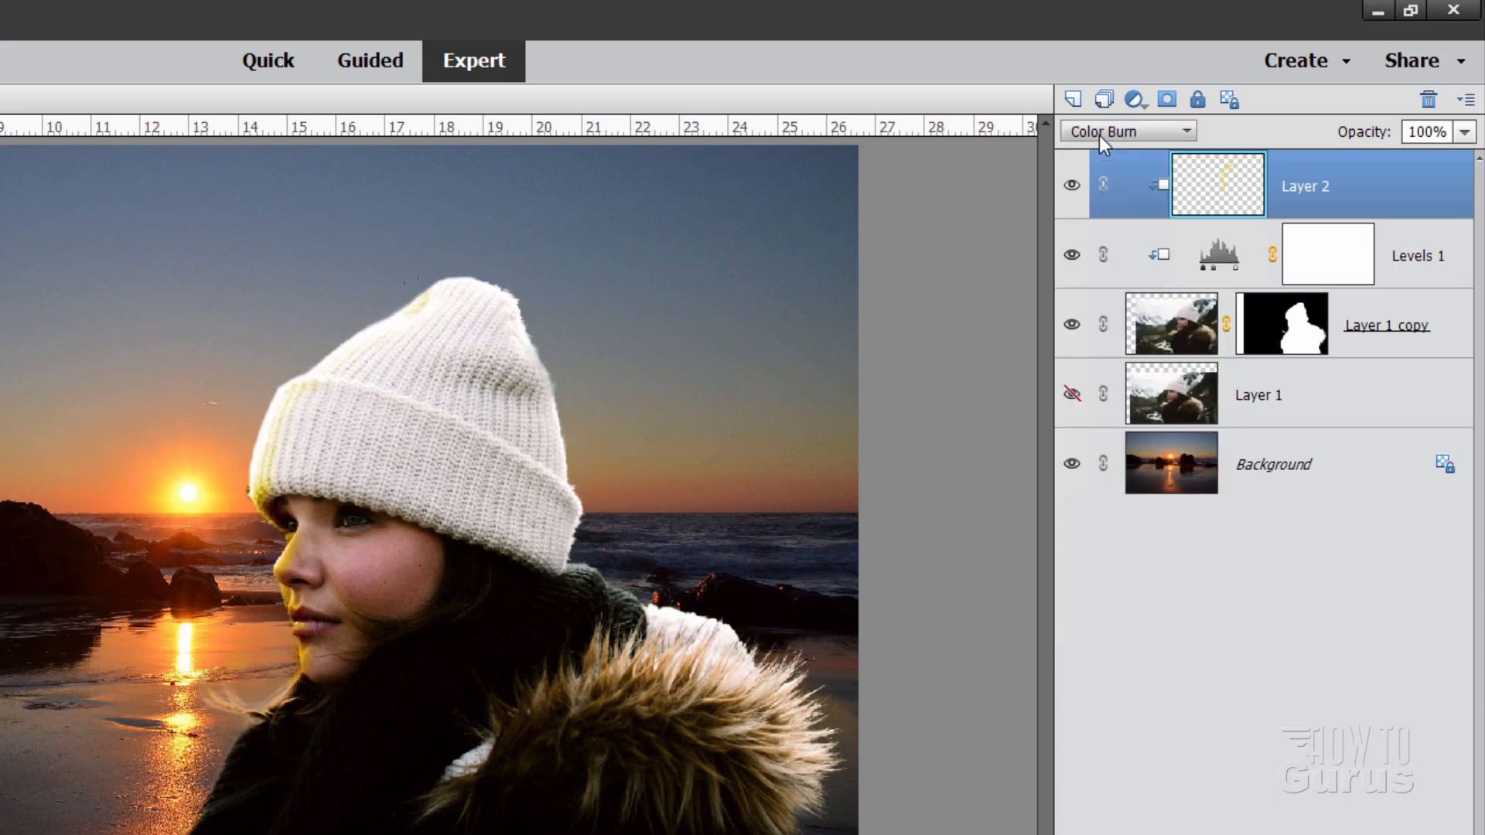
pyautogui.scroll(-3, 1099, 136)
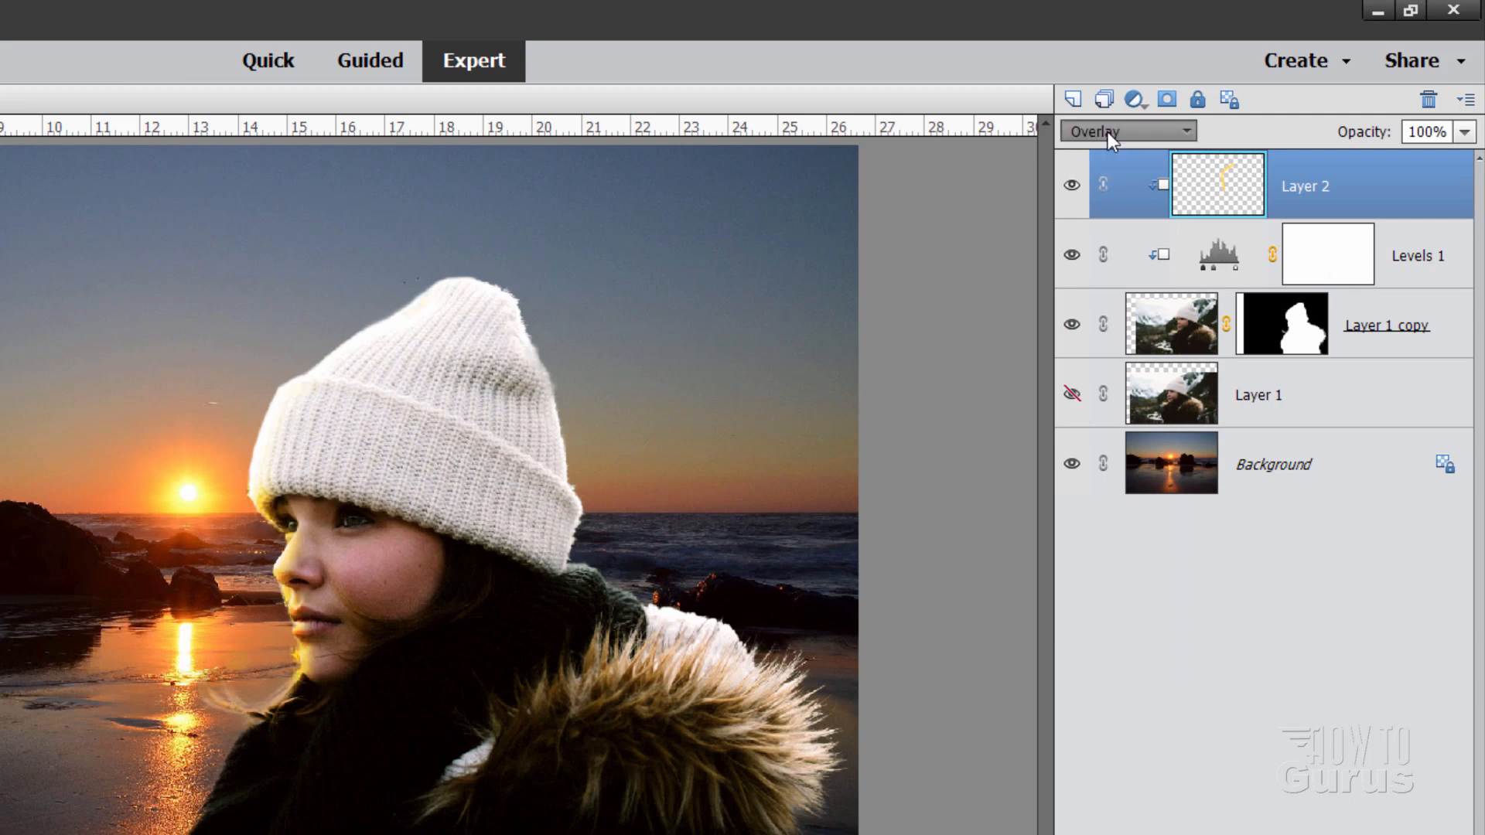
pyautogui.click(1107, 131)
pyautogui.click(1101, 326)
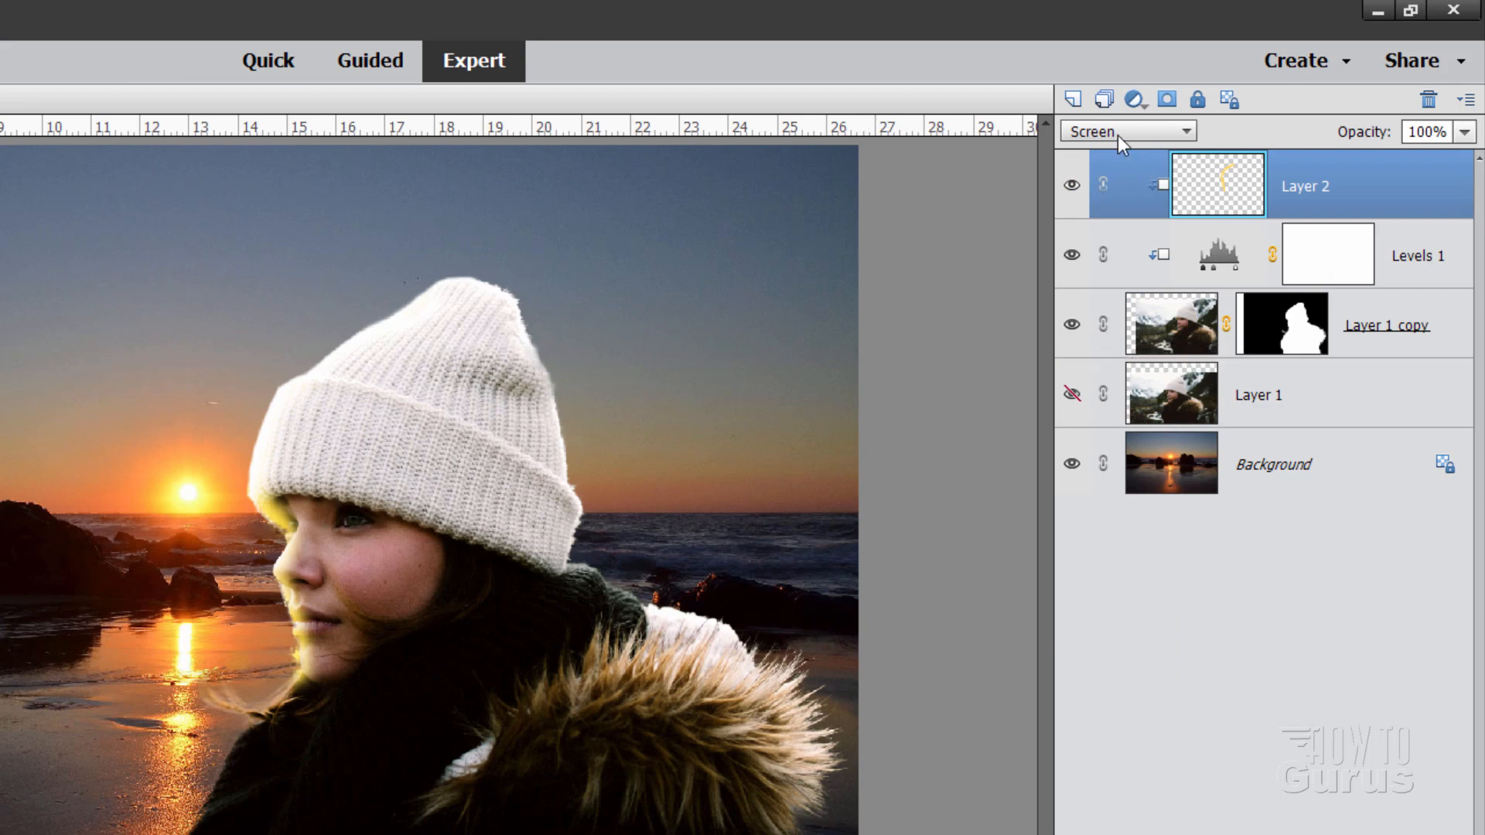
pyautogui.click(1117, 136)
pyautogui.click(1088, 308)
pyautogui.click(1117, 131)
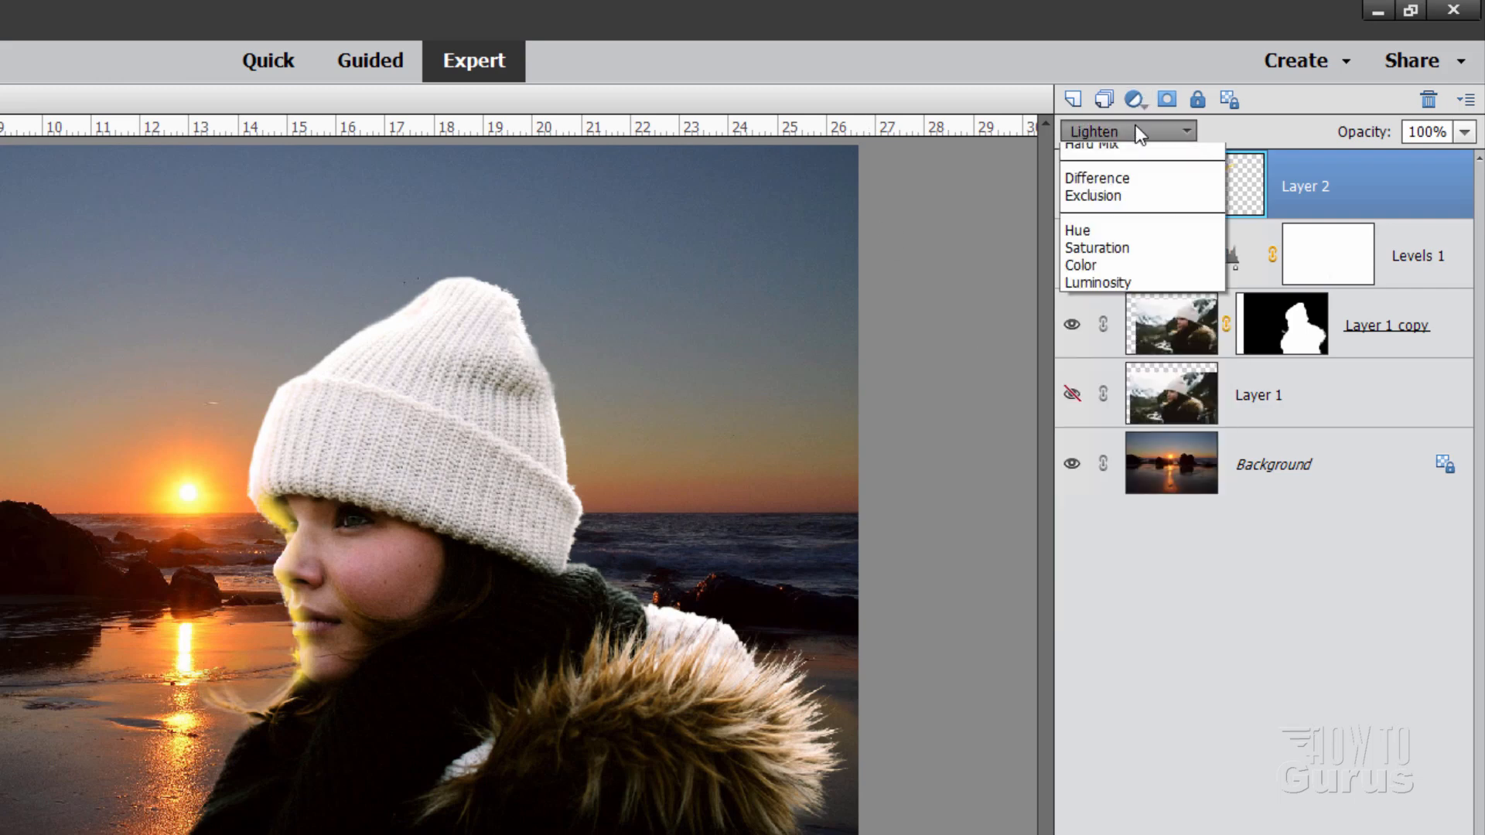
pyautogui.click(1100, 257)
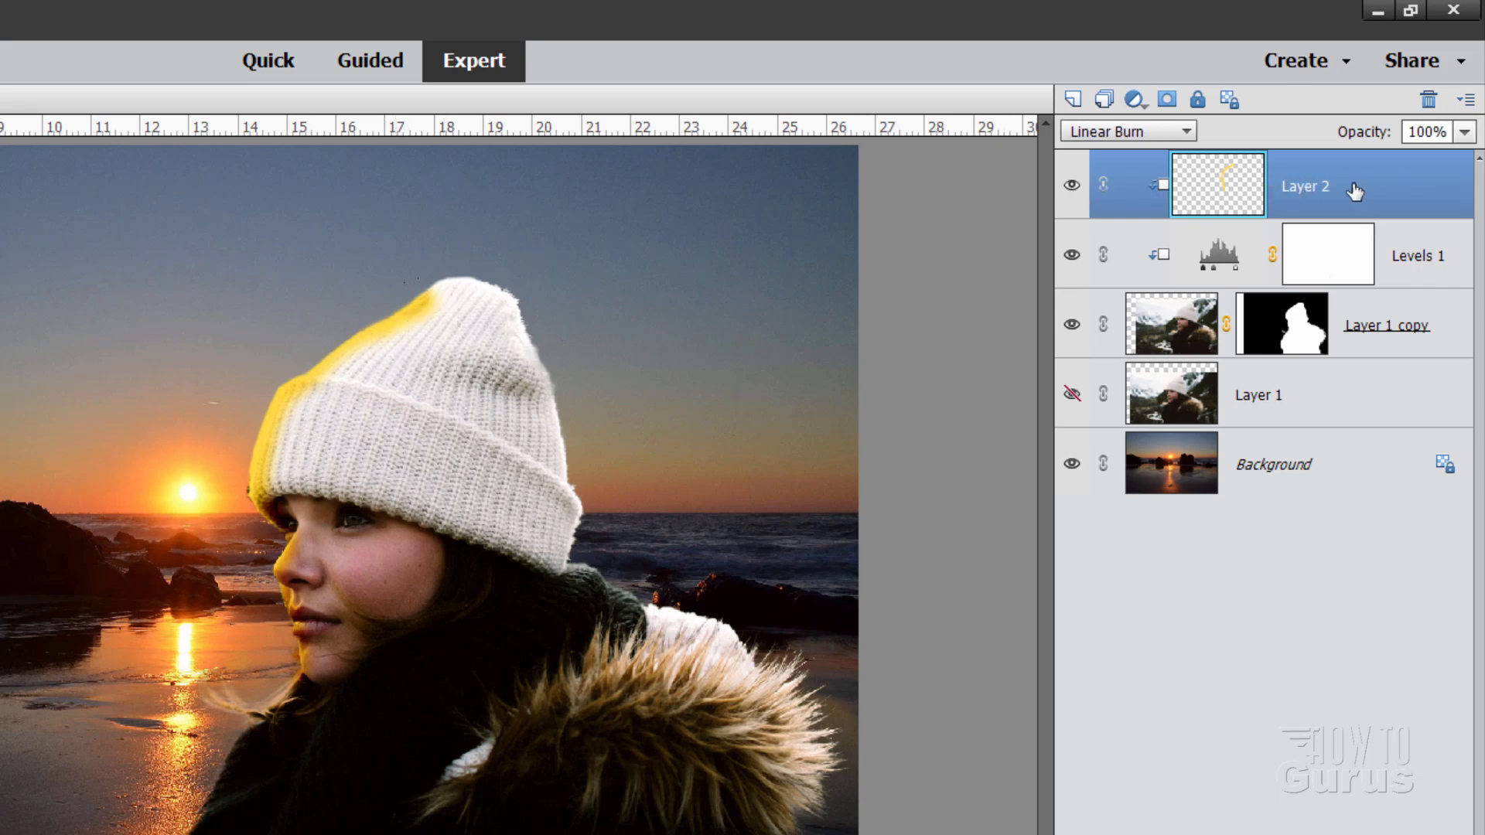
pyautogui.click(1166, 99)
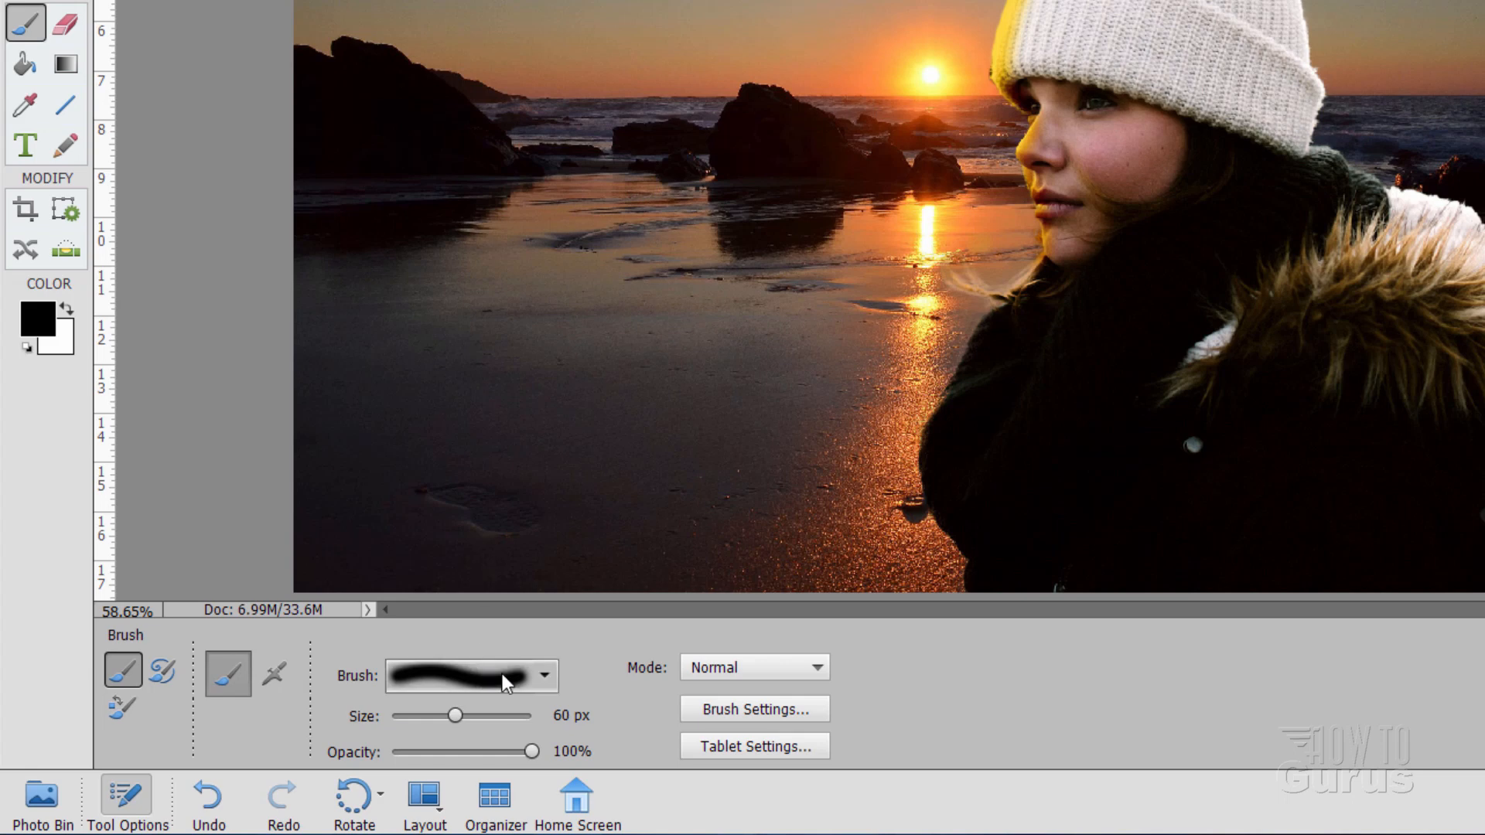
pyautogui.click(544, 675)
pyautogui.click(534, 678)
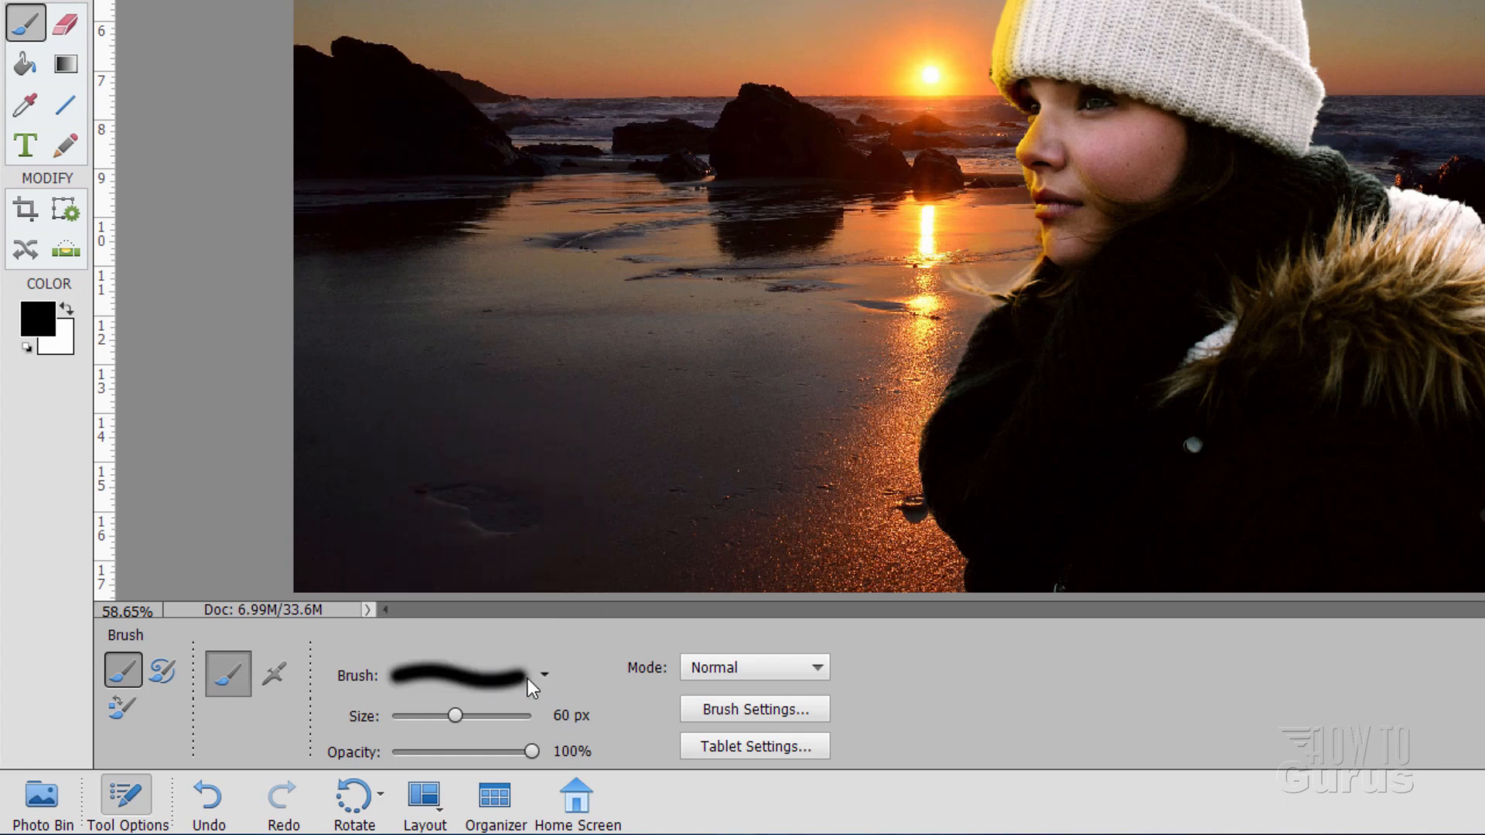
pyautogui.click(811, 707)
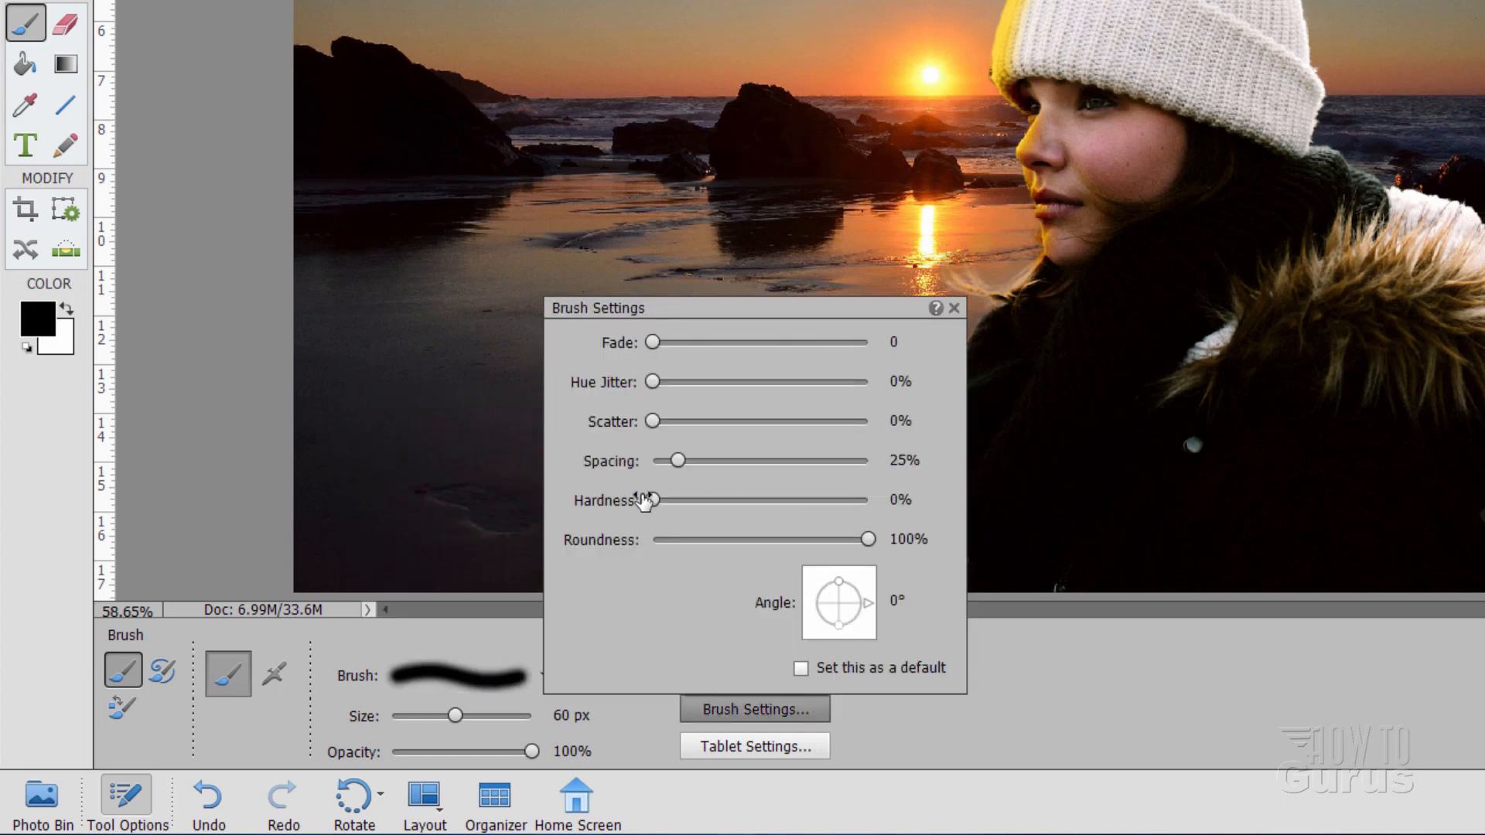
pyautogui.click(1041, 666)
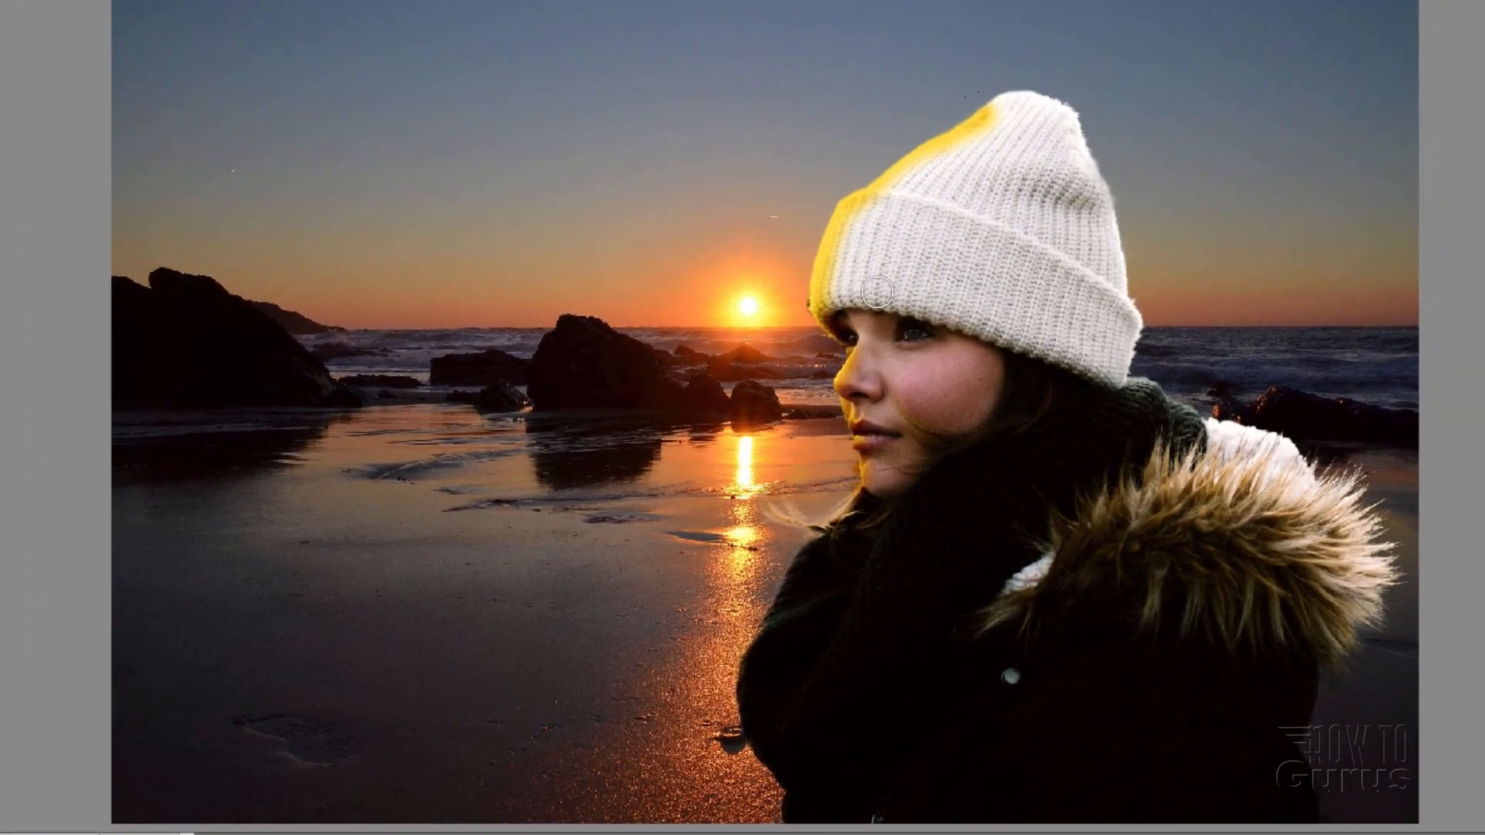
# Step: Enlarge the soft brush to 100 px for painting black on Layer 2's mask
pyautogui.press(']')
pyautogui.press(']')
pyautogui.press(']')
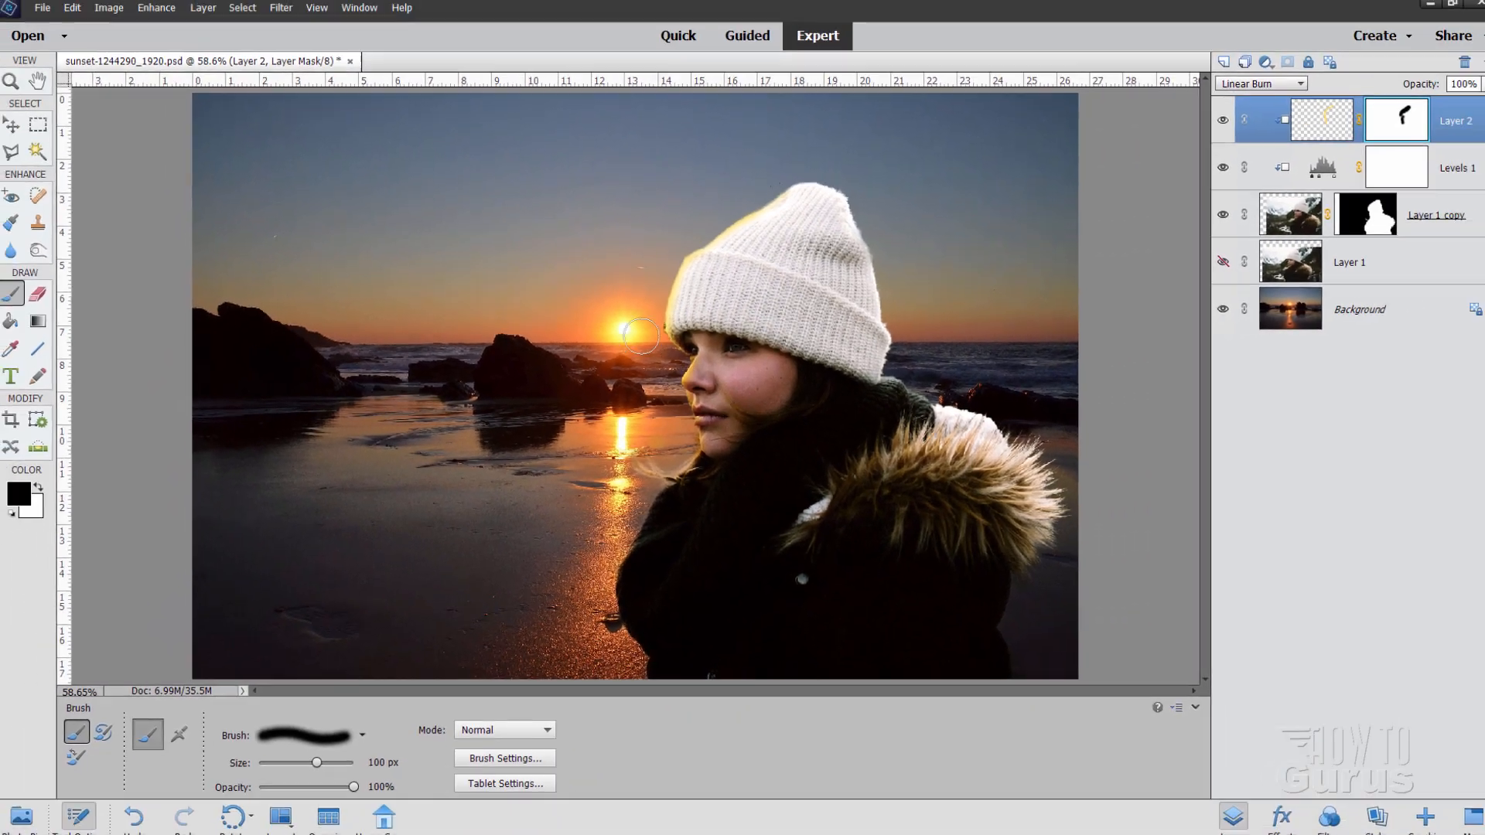
# Step: With the Move tool active, select the Background layer, then Layer 1 copy
pyautogui.click(17, 130)
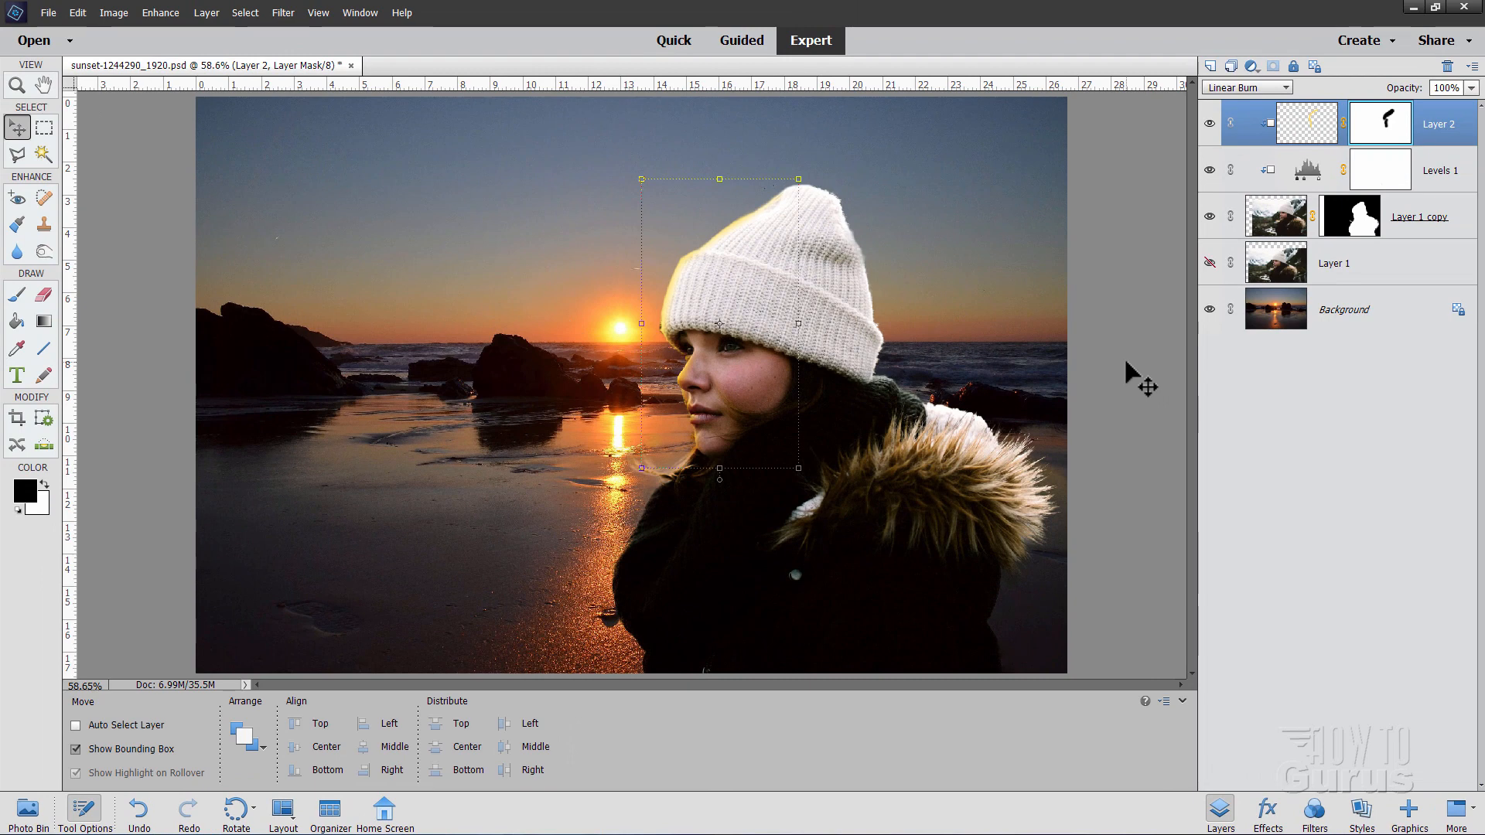
pyautogui.click(1381, 328)
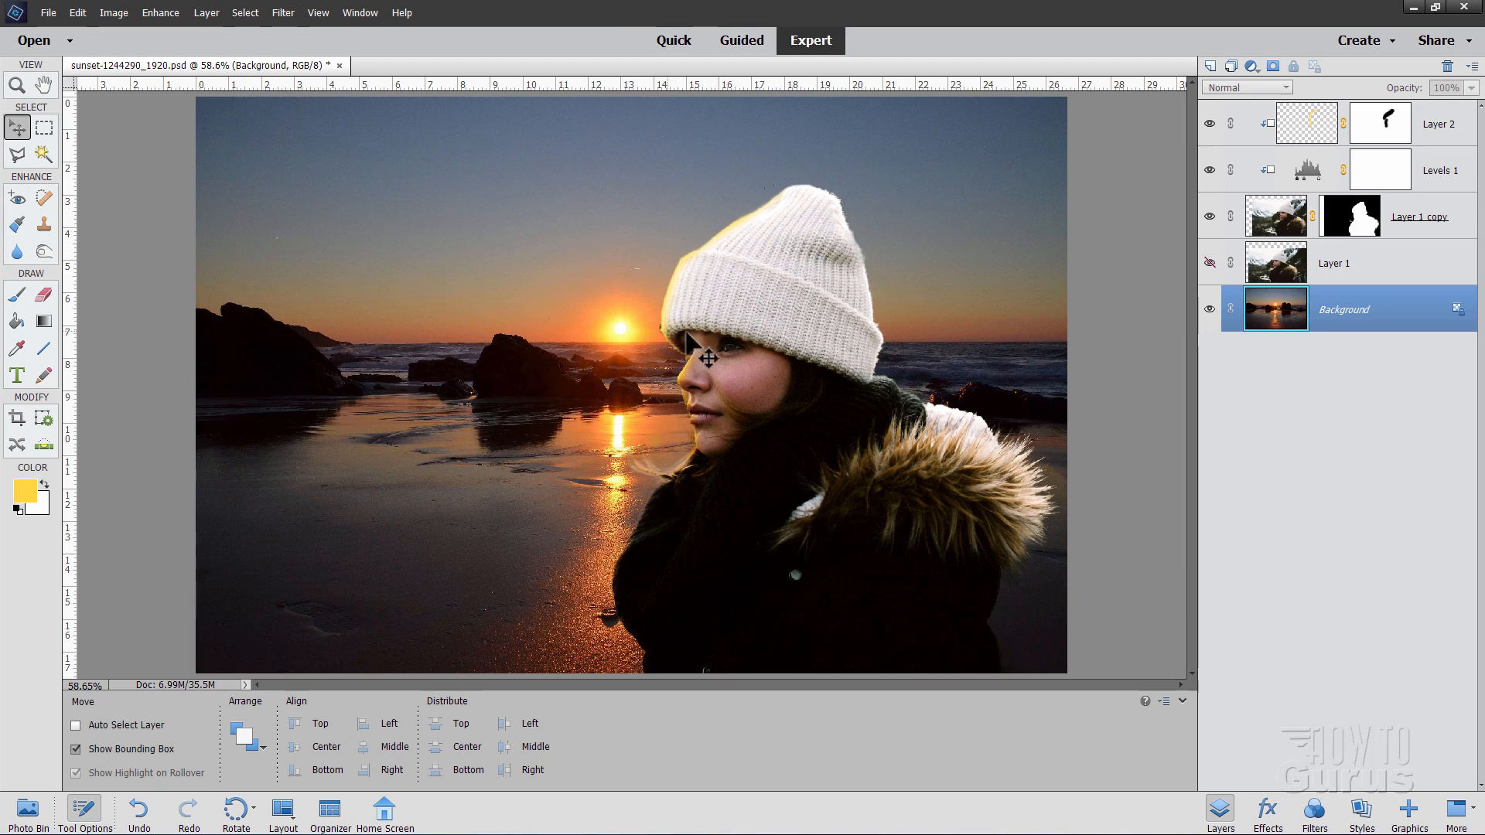
pyautogui.click(1292, 220)
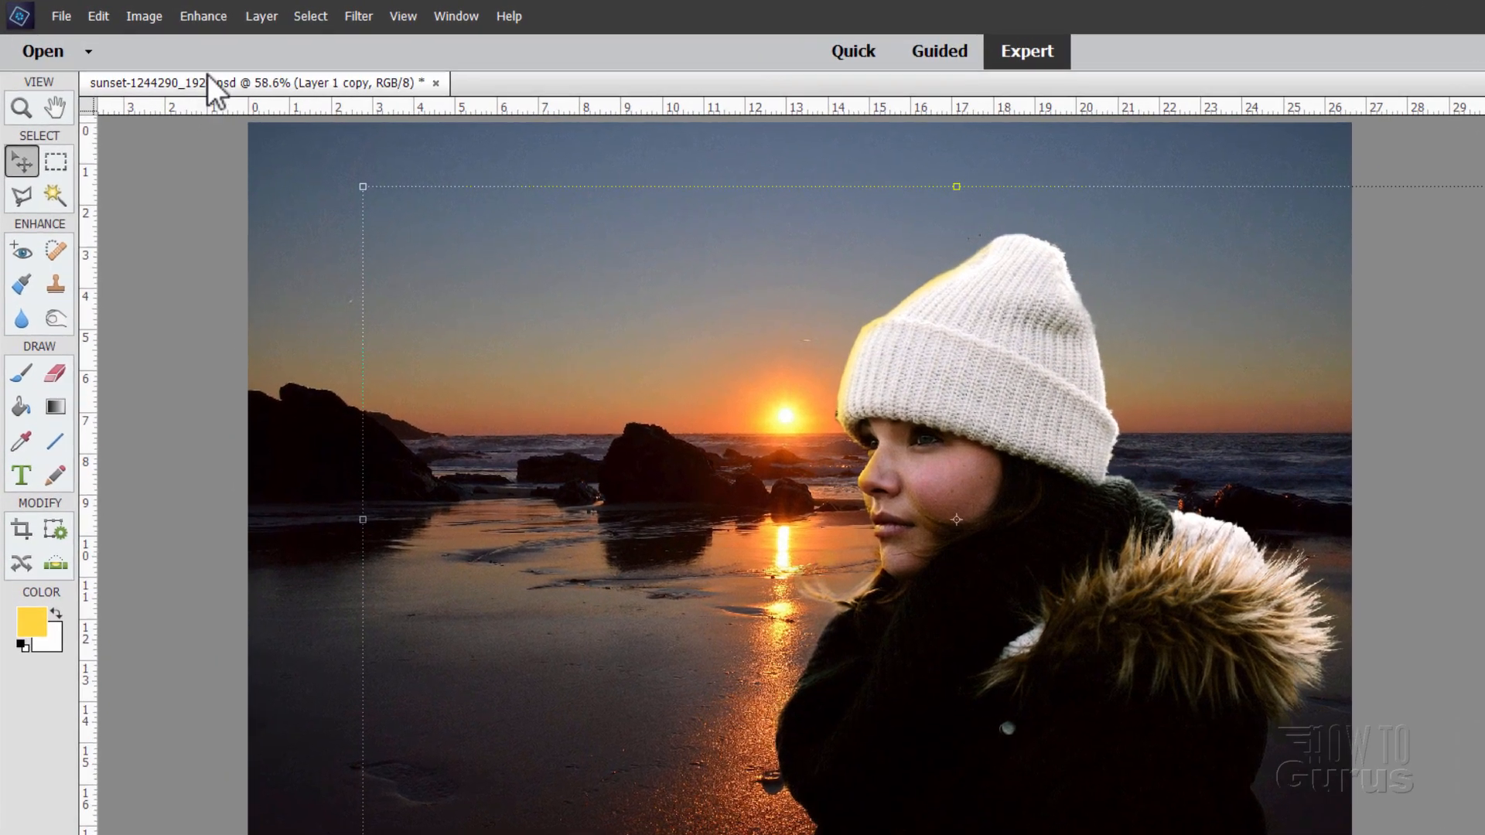
# Step: Add a new Photo Filter adjustment layer clipped to the layer below
pyautogui.click(209, 13)
pyautogui.moveTo(403, 200)
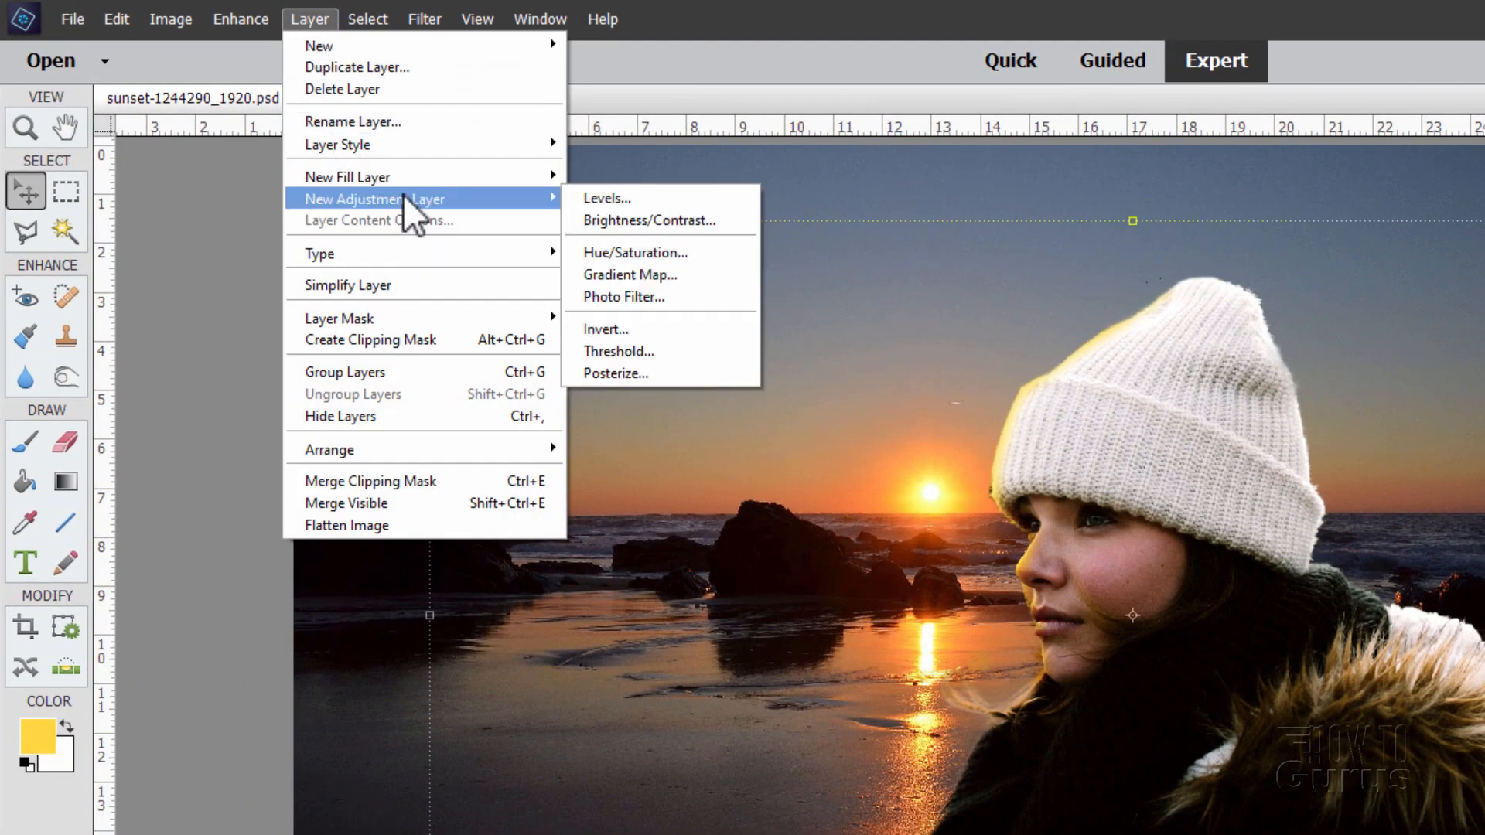
pyautogui.click(681, 297)
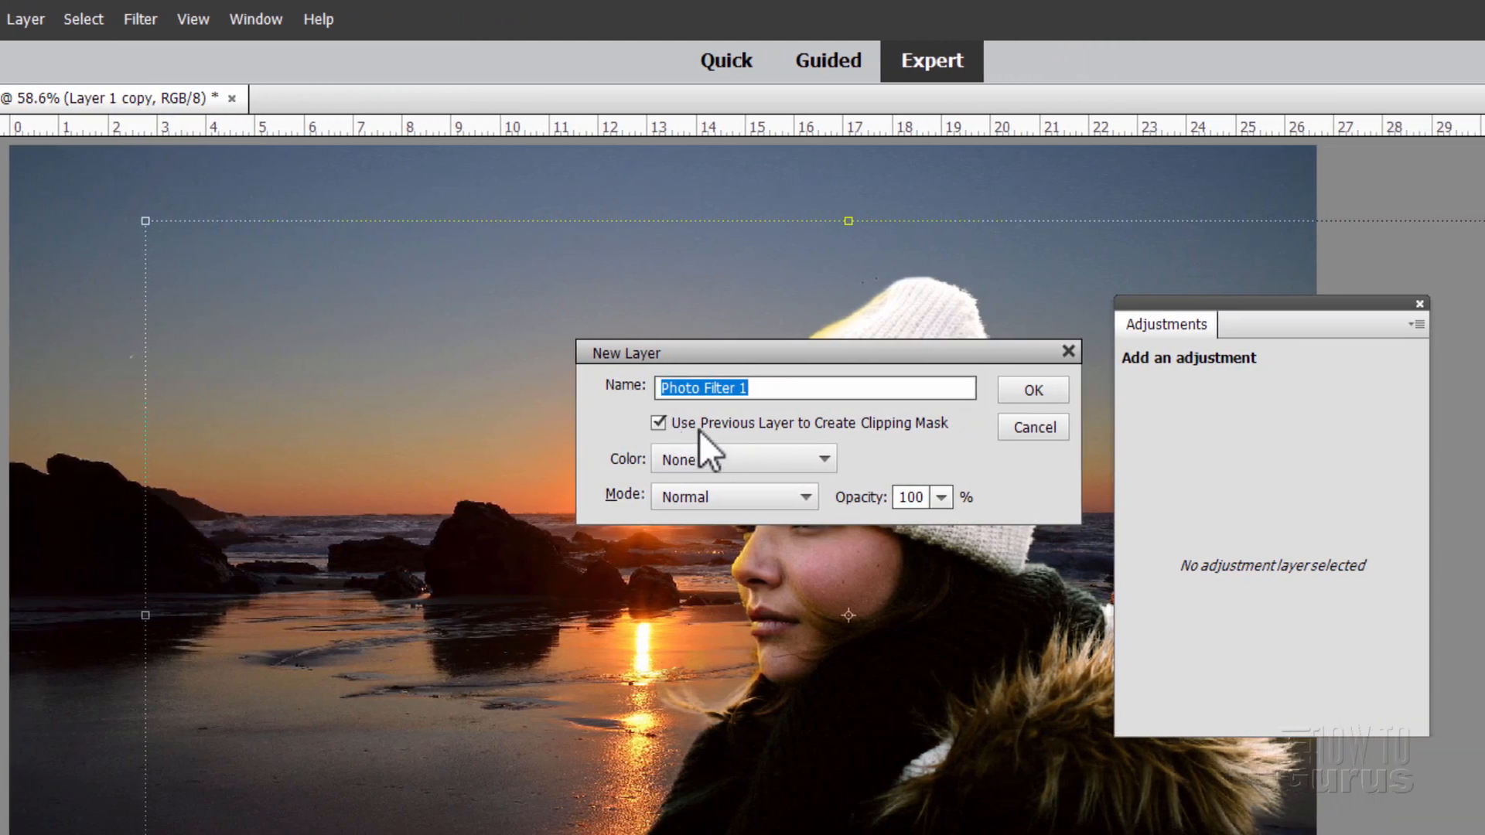
pyautogui.click(1016, 391)
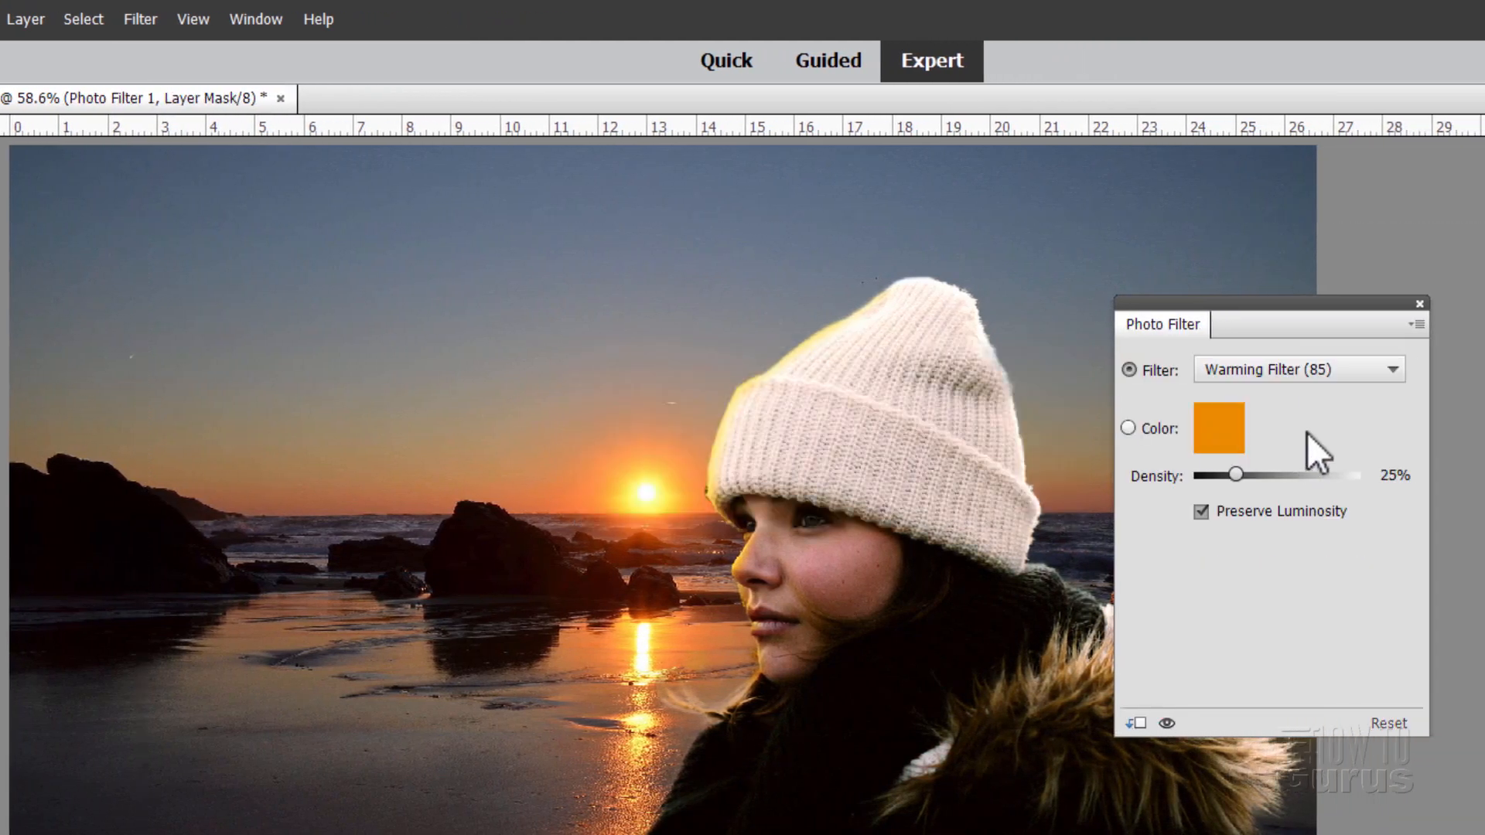
# Step: Compare Warming (LBA), Warming (81), Yellow and Deep Yellow presets, settling on Warming Filter (85)
pyautogui.click(1301, 372)
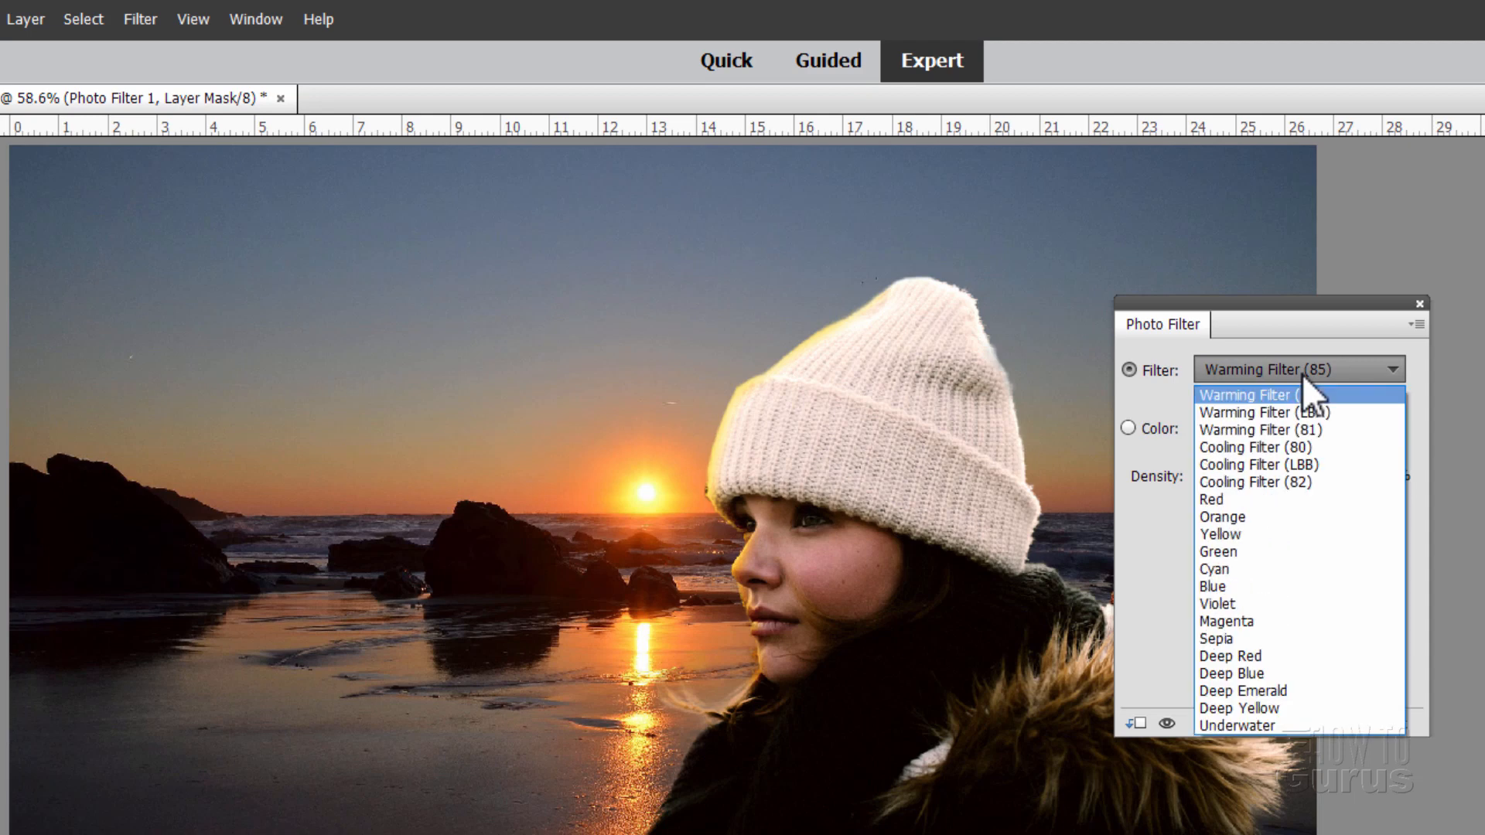
pyautogui.click(1315, 412)
pyautogui.click(1341, 374)
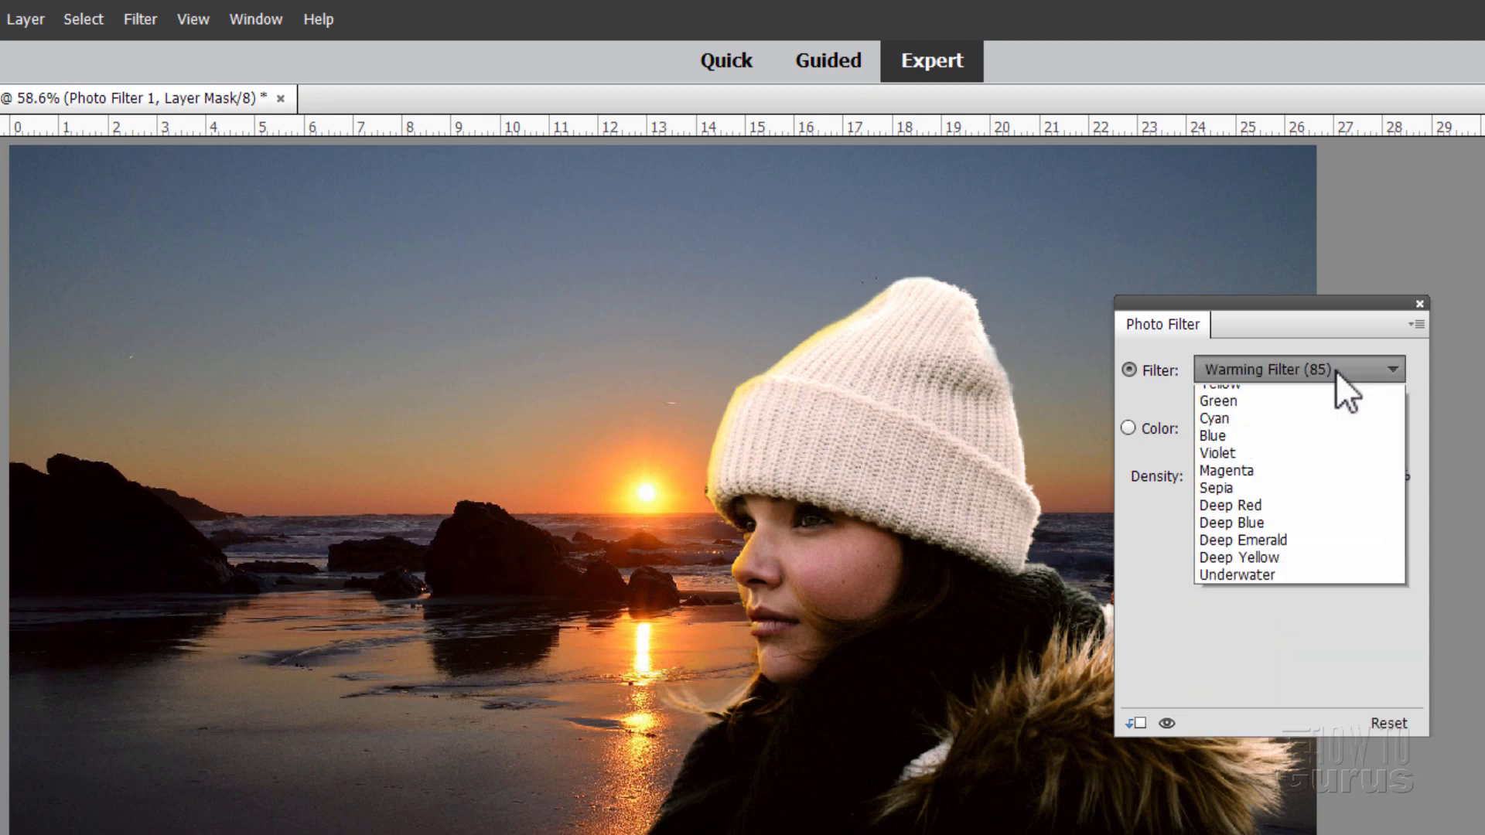
pyautogui.click(1335, 370)
pyautogui.click(1302, 365)
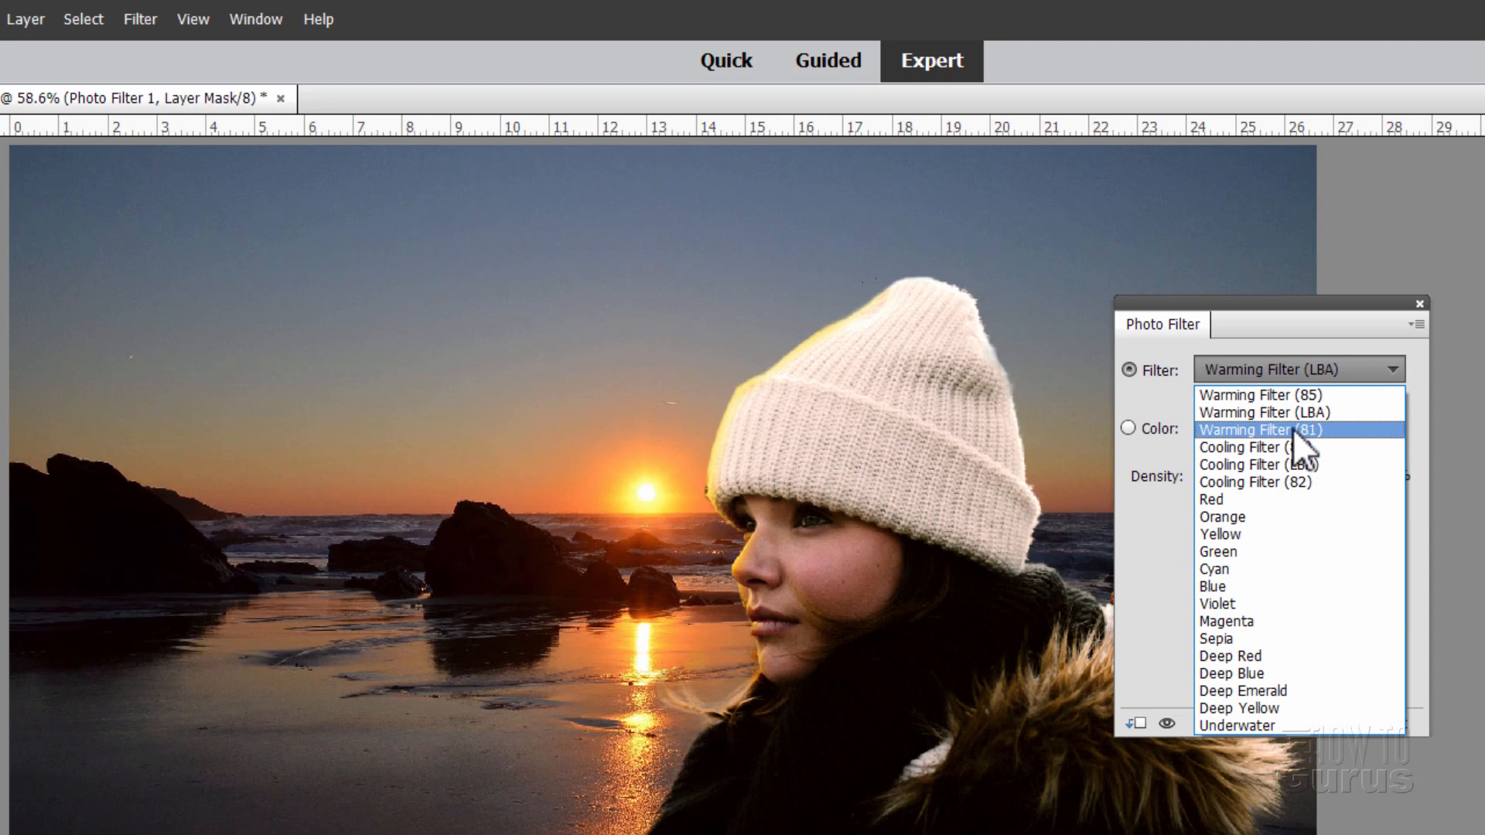
pyautogui.click(1293, 428)
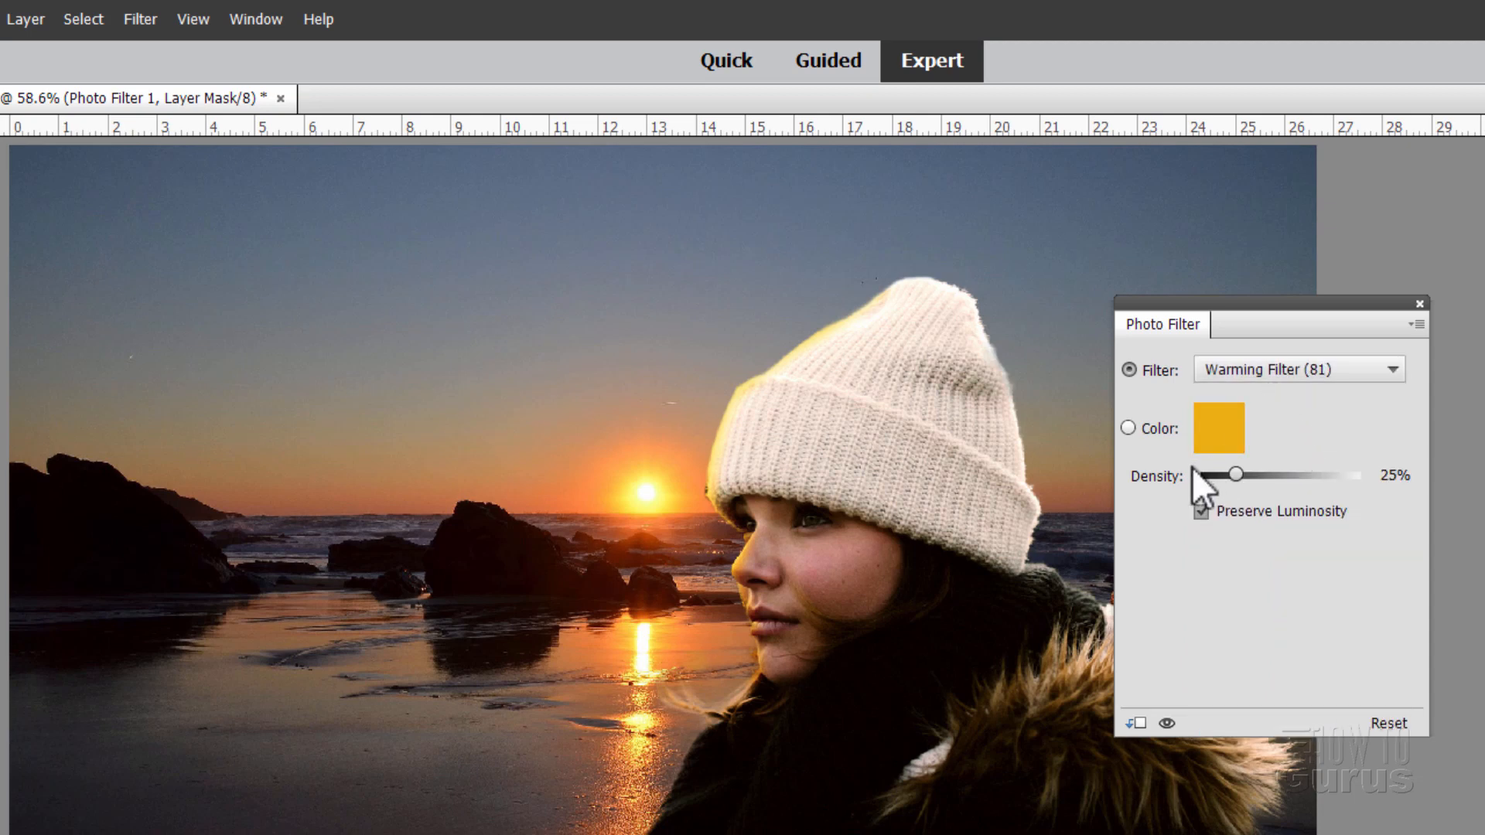
pyautogui.click(1268, 373)
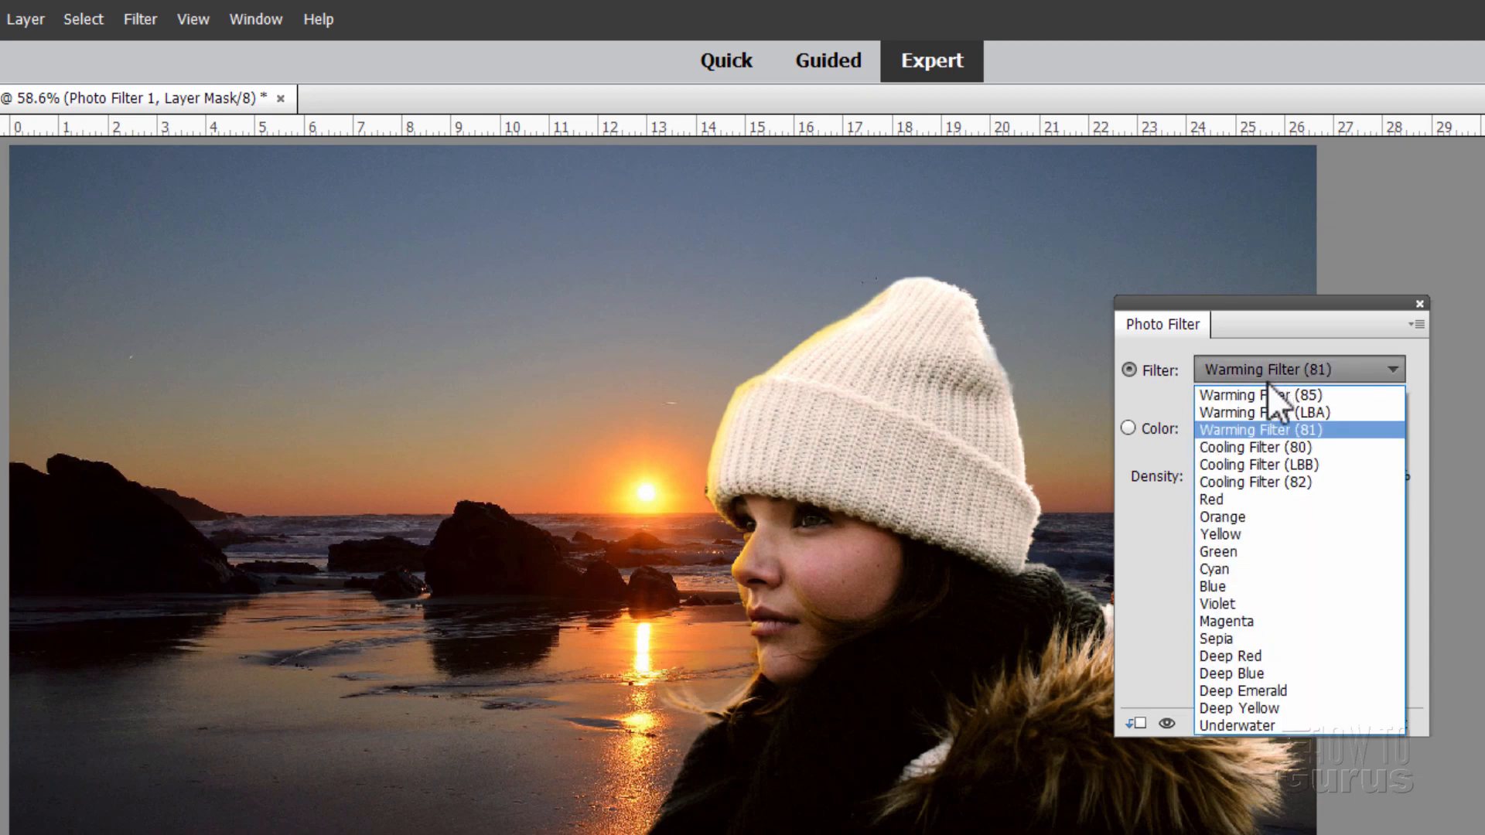
pyautogui.click(1254, 530)
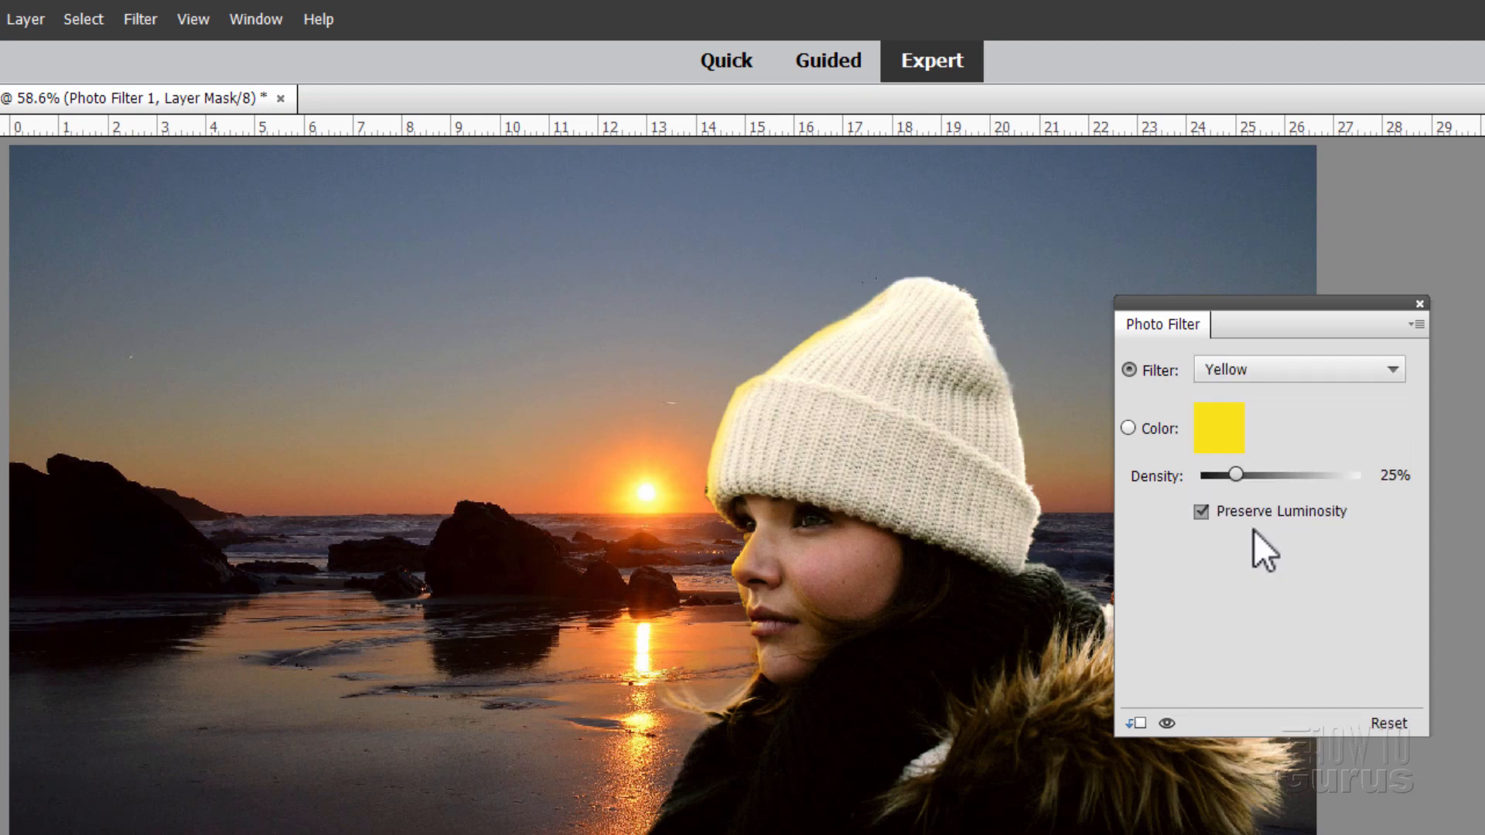
pyautogui.click(1261, 365)
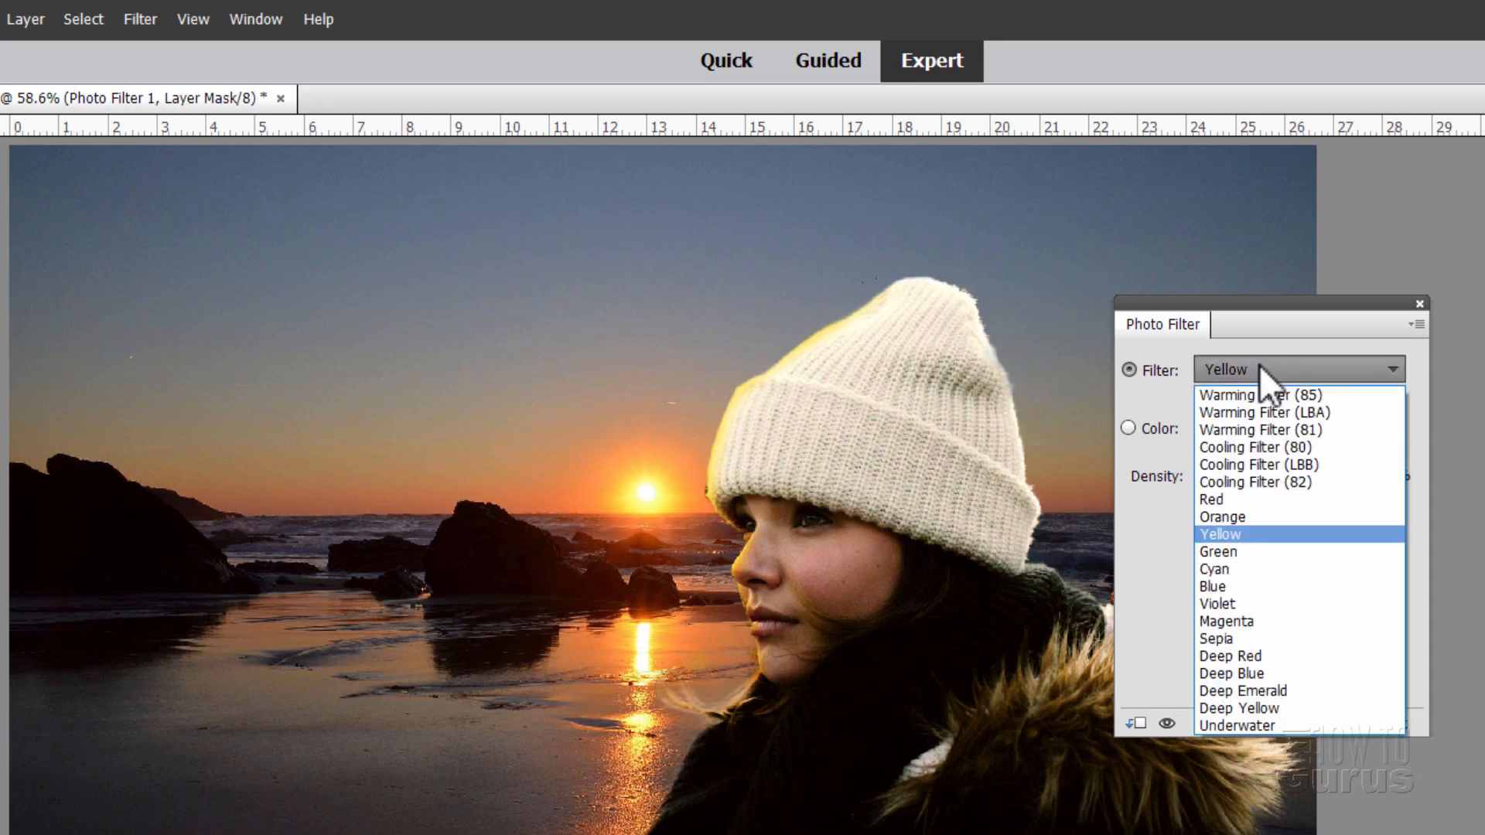
pyautogui.click(1270, 708)
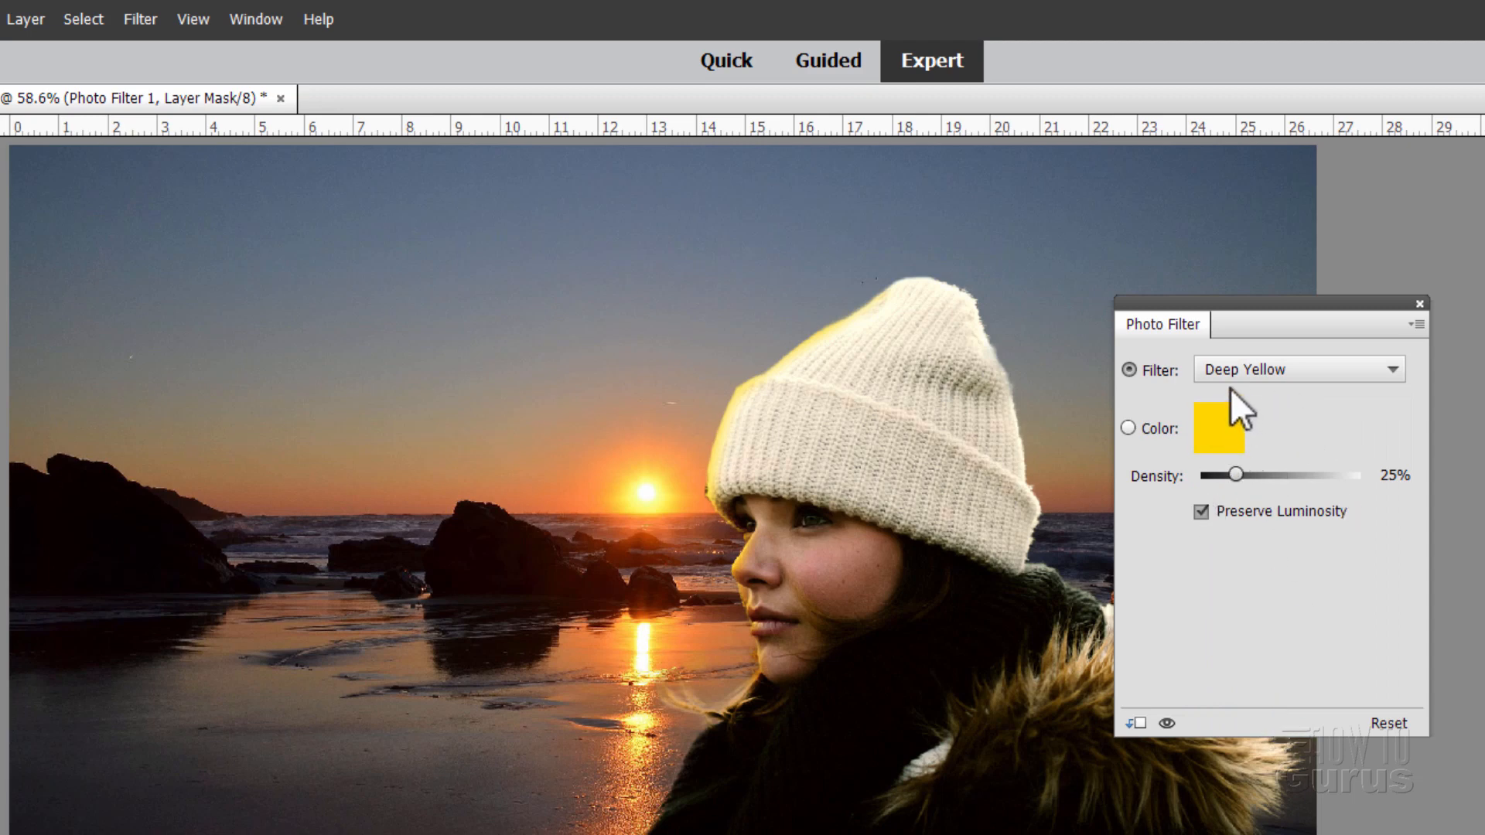
pyautogui.click(1269, 369)
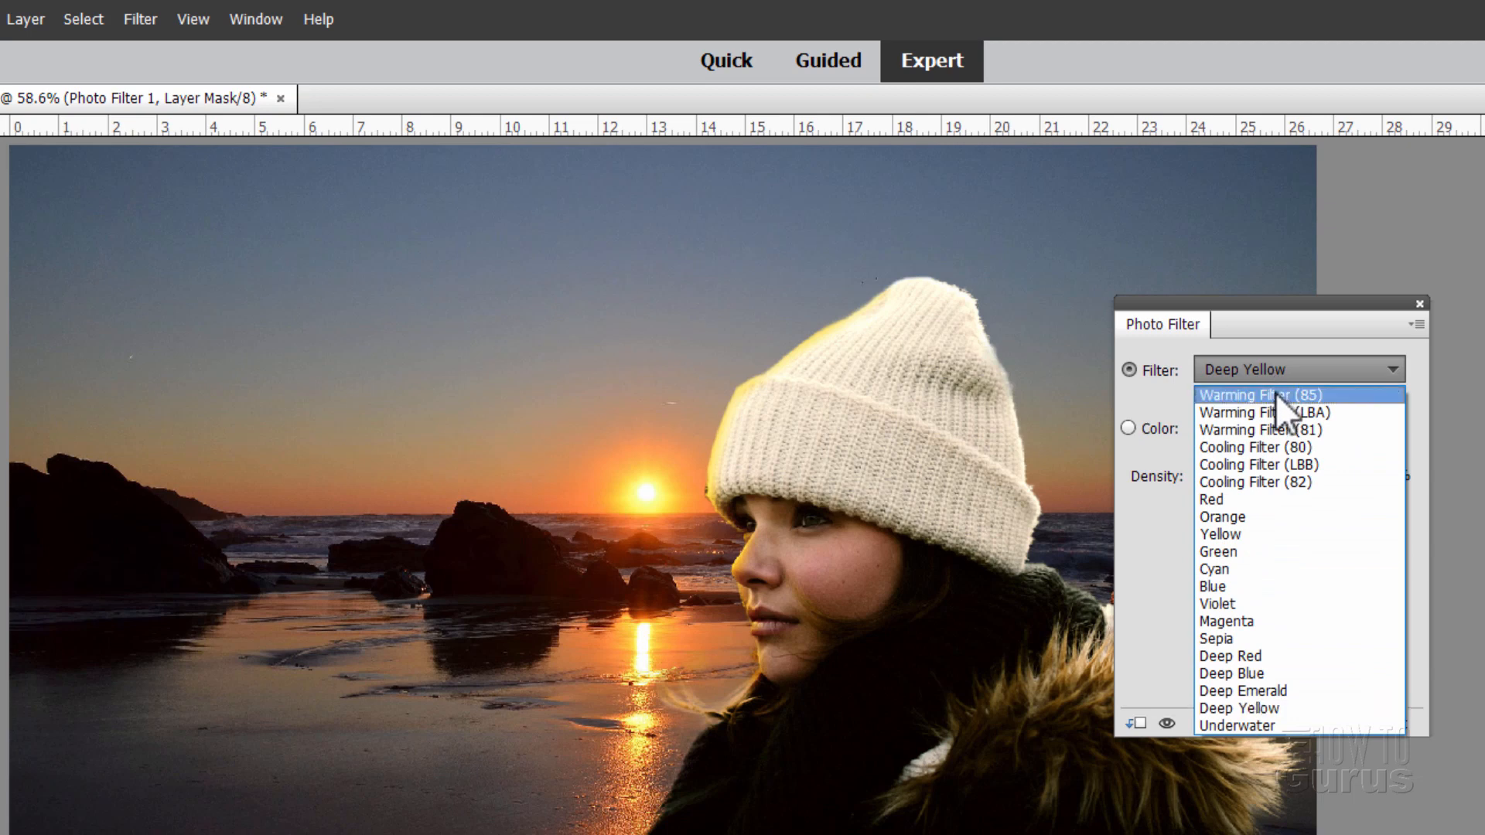
pyautogui.click(1276, 395)
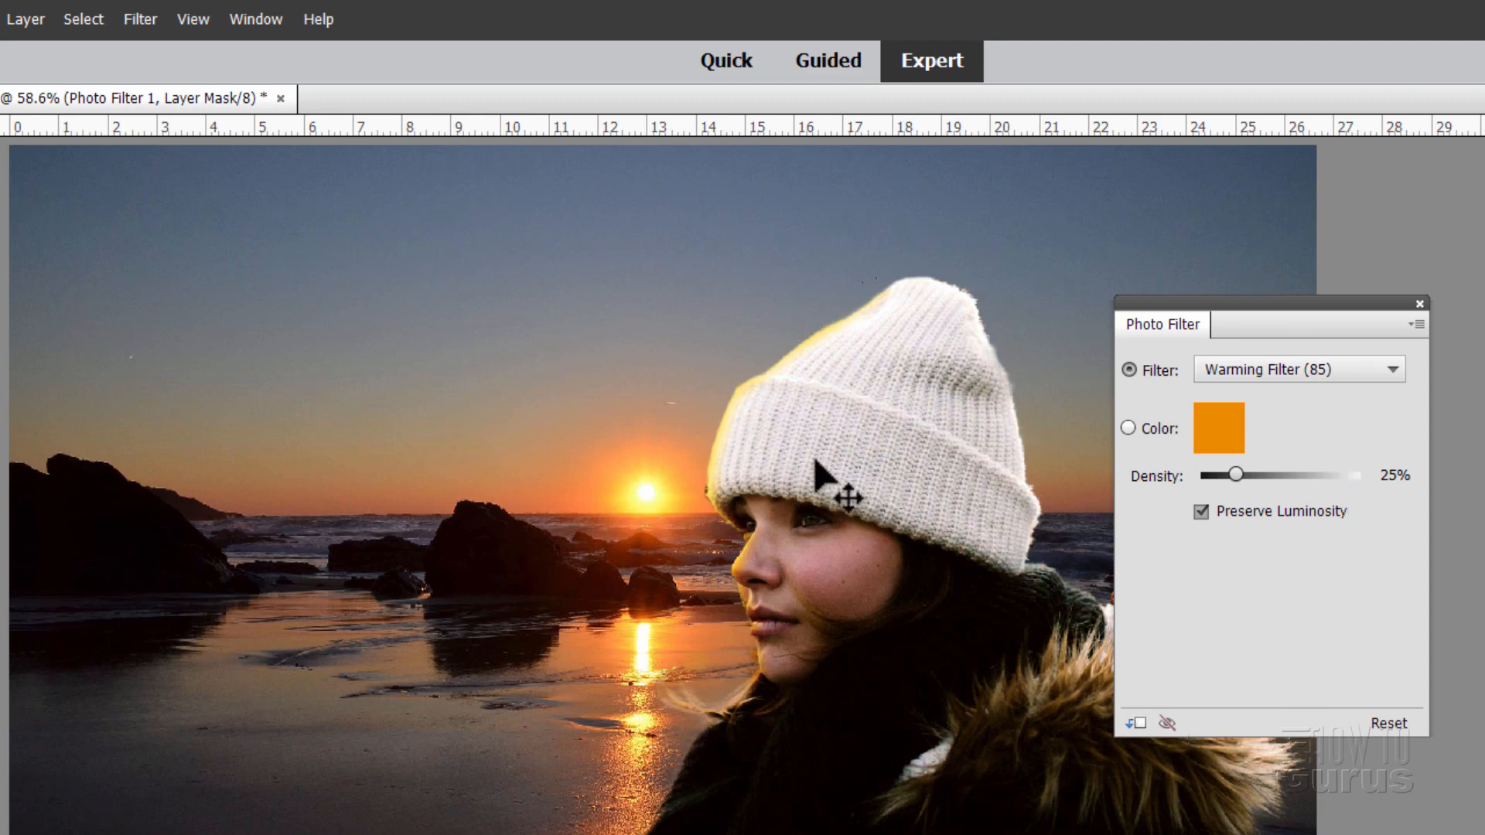
# Step: Compare the Warming Filter (85) effect with it hidden and shown, then close its settings
pyautogui.click(1166, 724)
pyautogui.click(1168, 724)
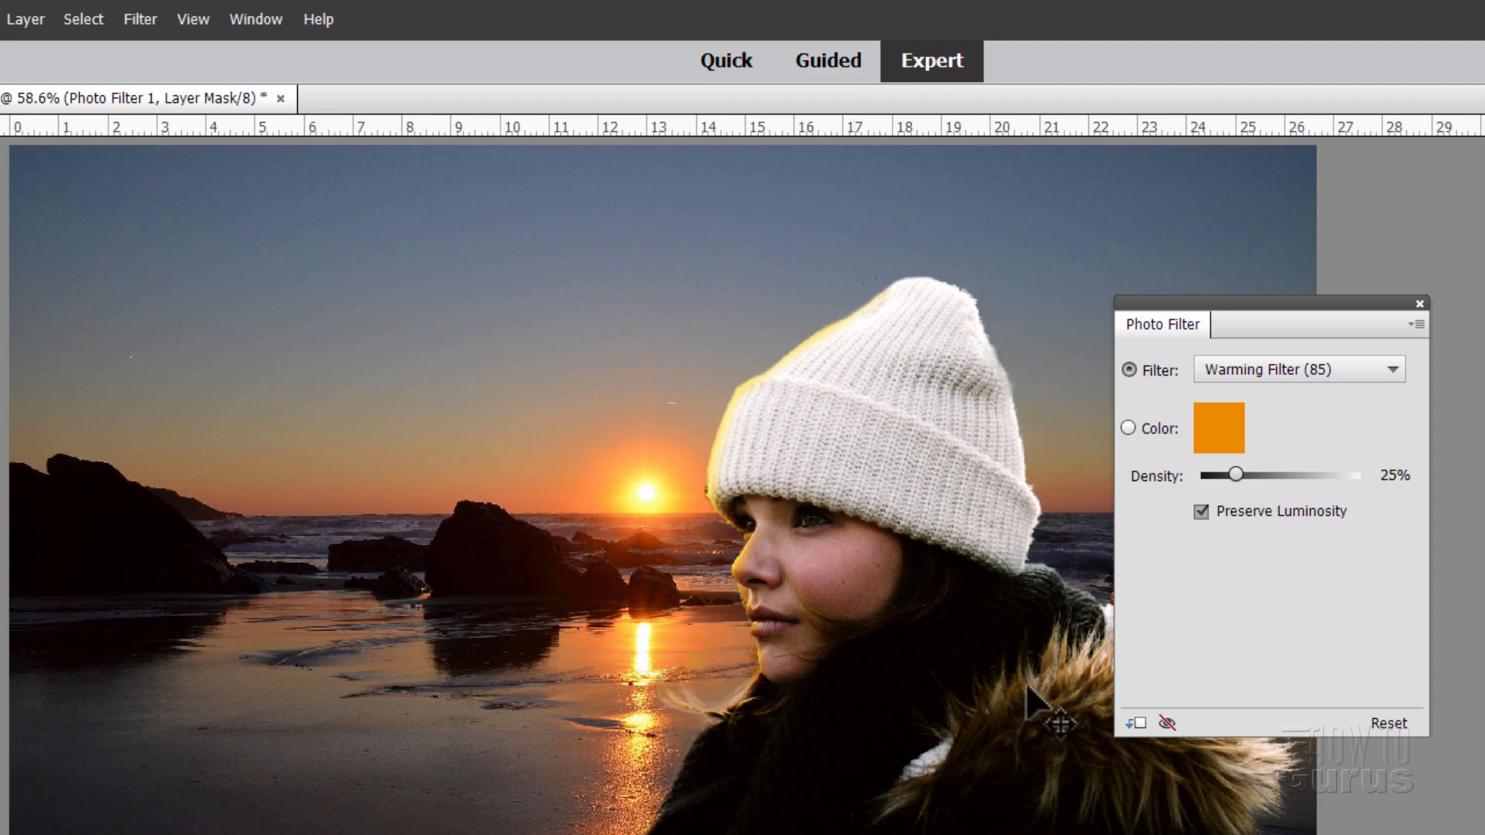
pyautogui.click(1167, 724)
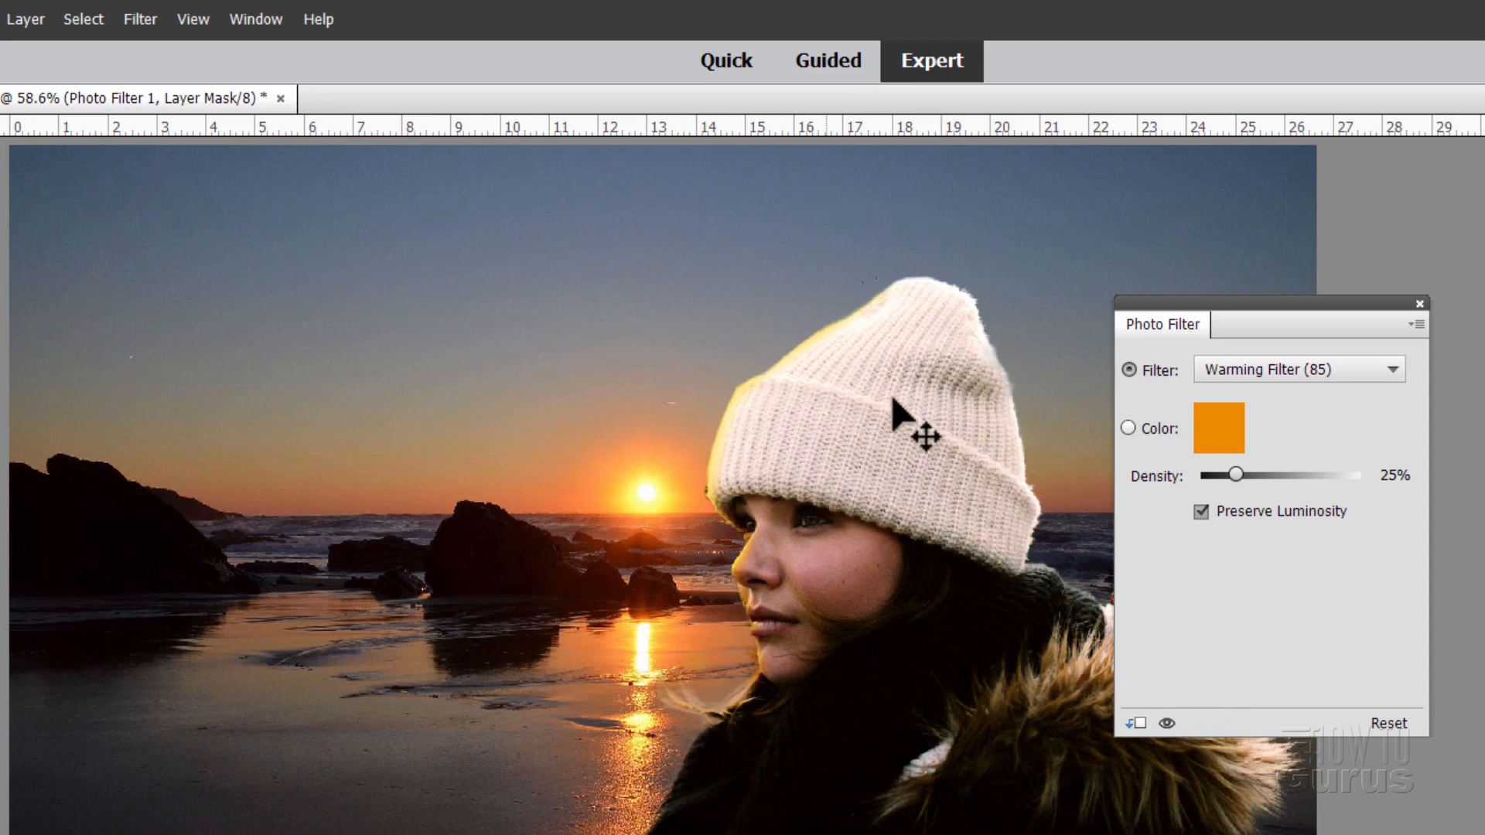
pyautogui.click(1419, 305)
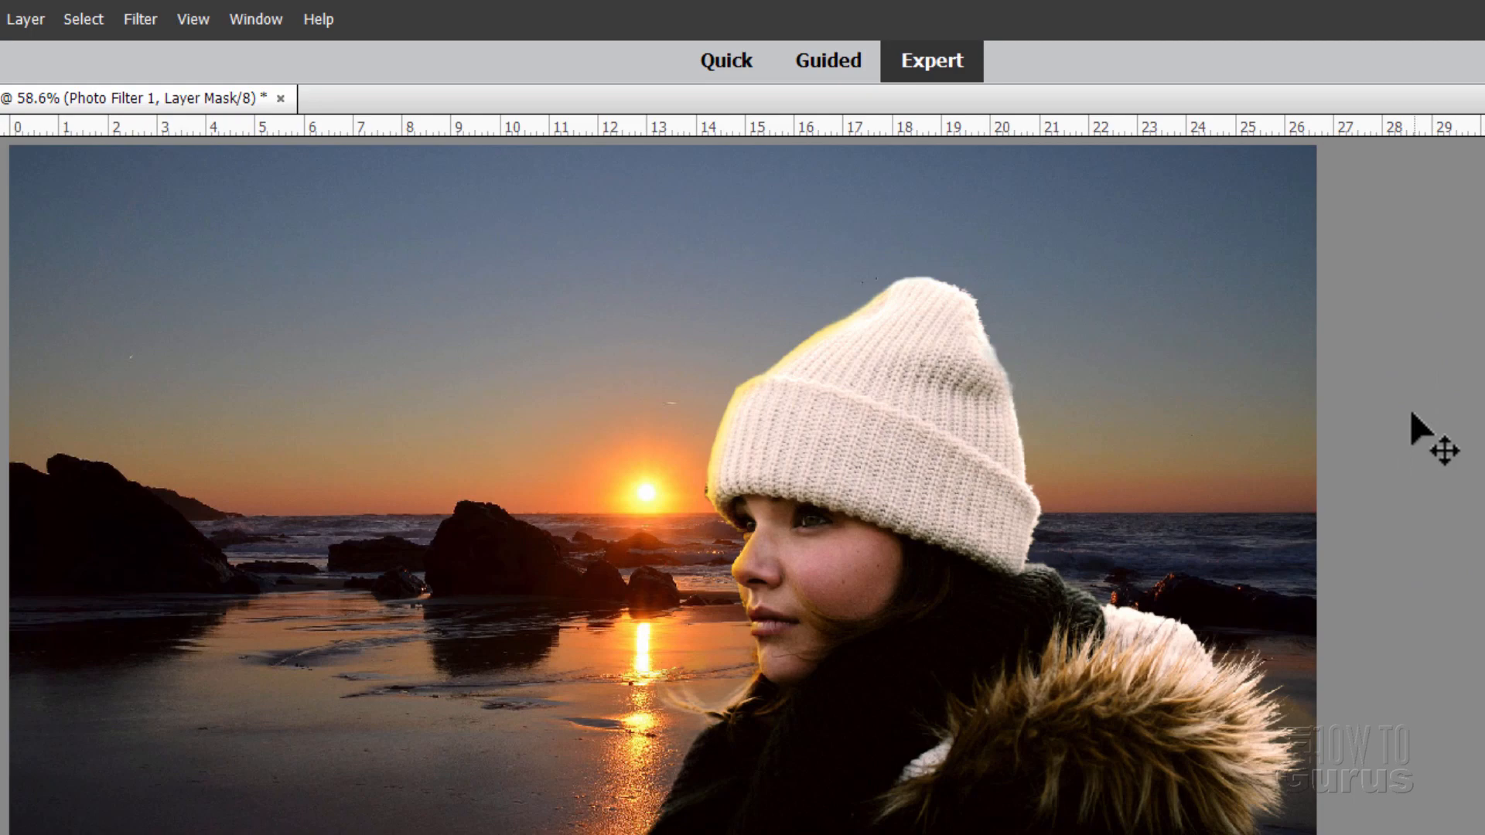